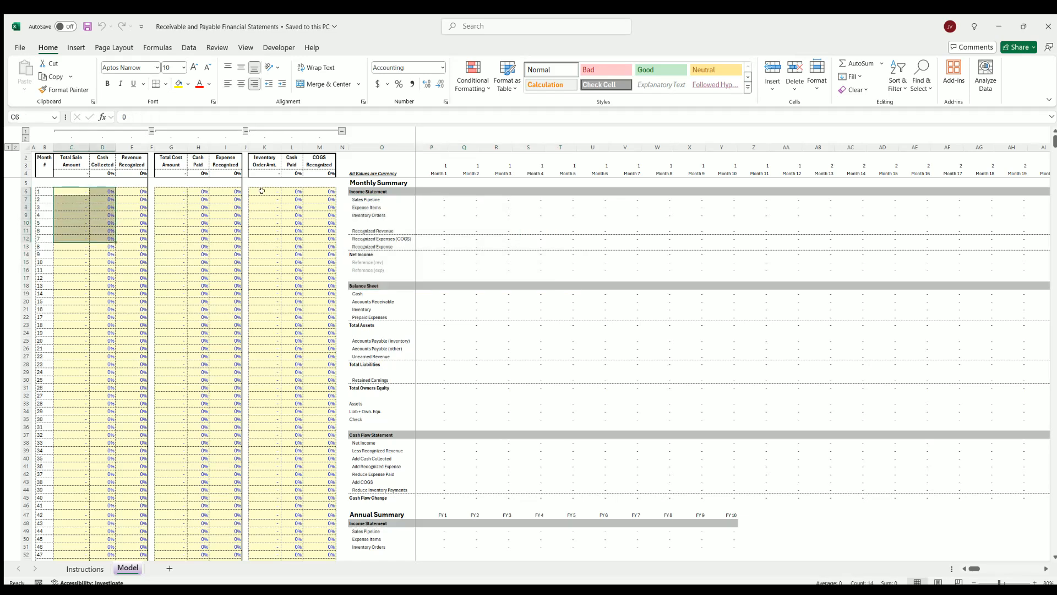
# Examine the sales, cost and inventory input blocks along with the monthly and annual financial summaries on the Model sheet
pyautogui.moveTo(264, 190); pyautogui.dragTo(324, 269)
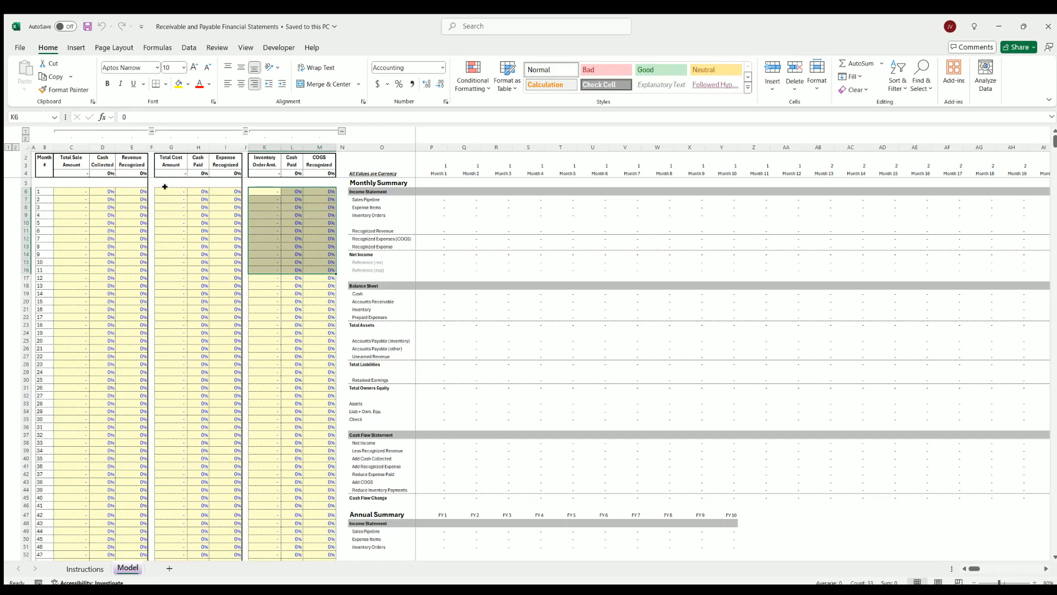
pyautogui.moveTo(184, 190); pyautogui.dragTo(214, 253)
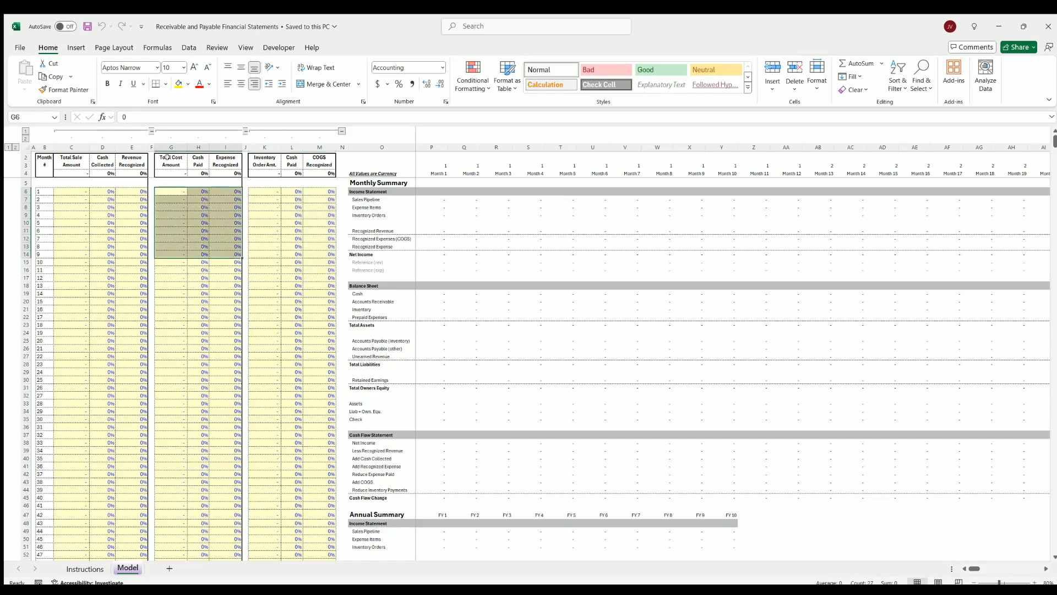
pyautogui.moveTo(171, 158); pyautogui.dragTo(218, 255)
pyautogui.moveTo(85, 160); pyautogui.dragTo(237, 262)
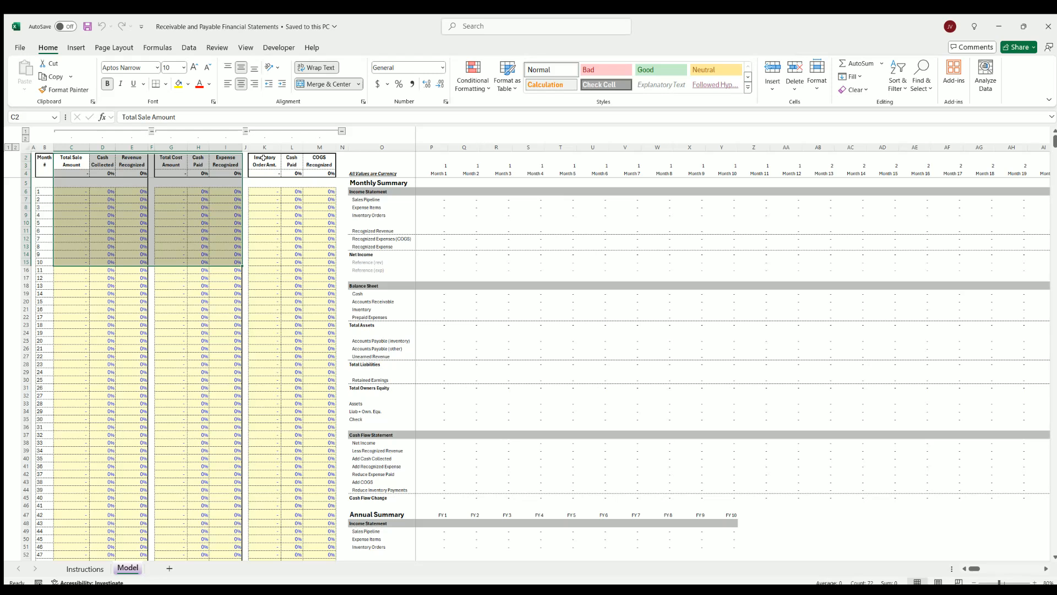
pyautogui.moveTo(265, 160); pyautogui.dragTo(311, 223)
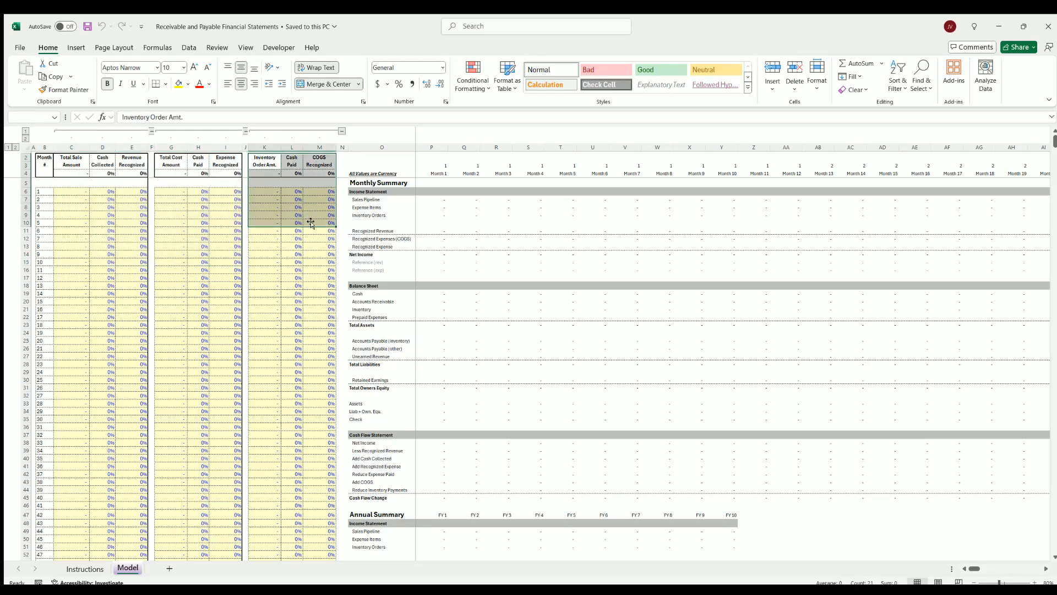
pyautogui.click(267, 189)
pyautogui.click(168, 189)
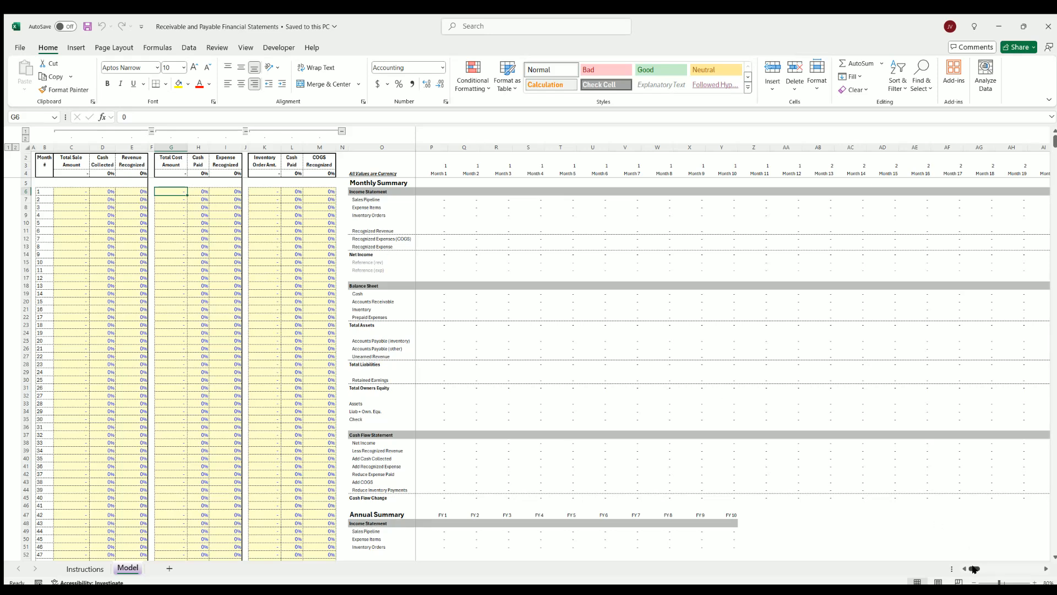
pyautogui.moveTo(974, 568)
pyautogui.mouseDown()
pyautogui.moveTo(1036, 568)
pyautogui.moveTo(972, 568)
pyautogui.mouseUp()
pyautogui.scroll(-11, 385, 266)
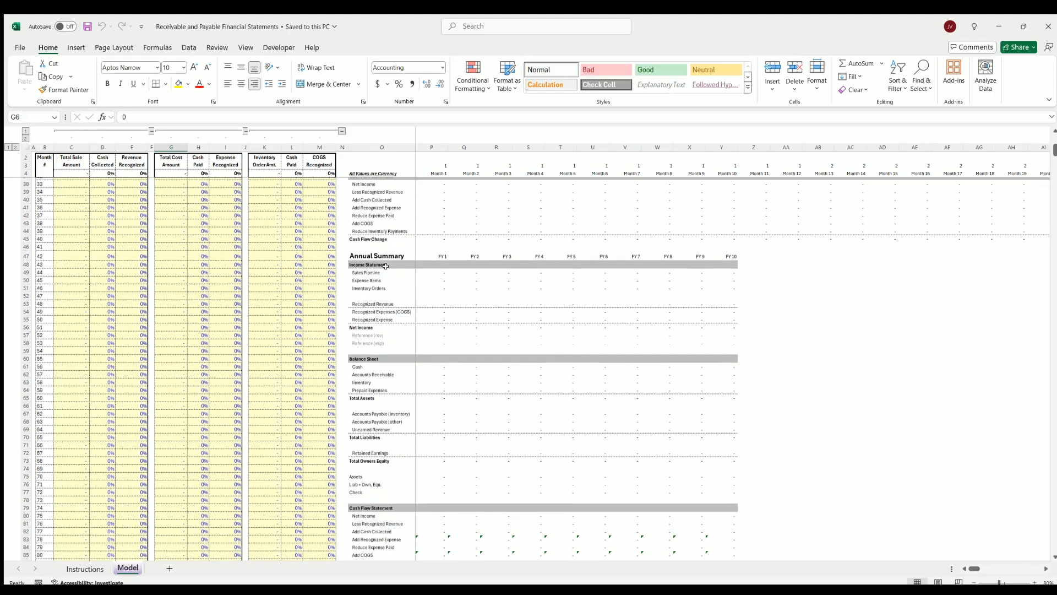
pyautogui.scroll(11, 537, 394)
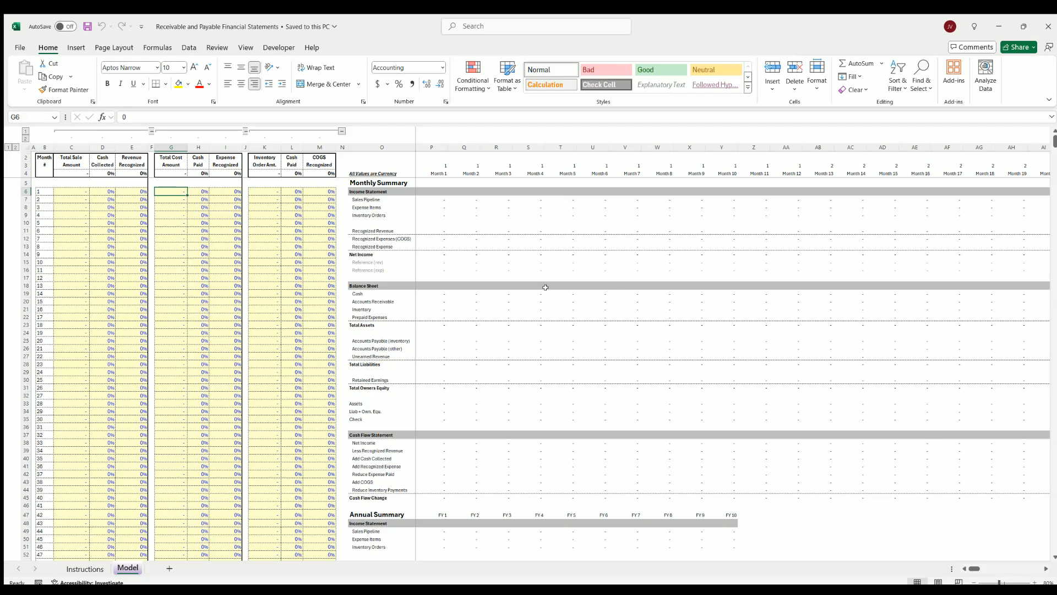
# Review how the month rows line up with the sale, cost and inventory amounts and their cash and recognition percentages
pyautogui.click(77, 191)
pyautogui.press('Down')
pyautogui.press('Down')
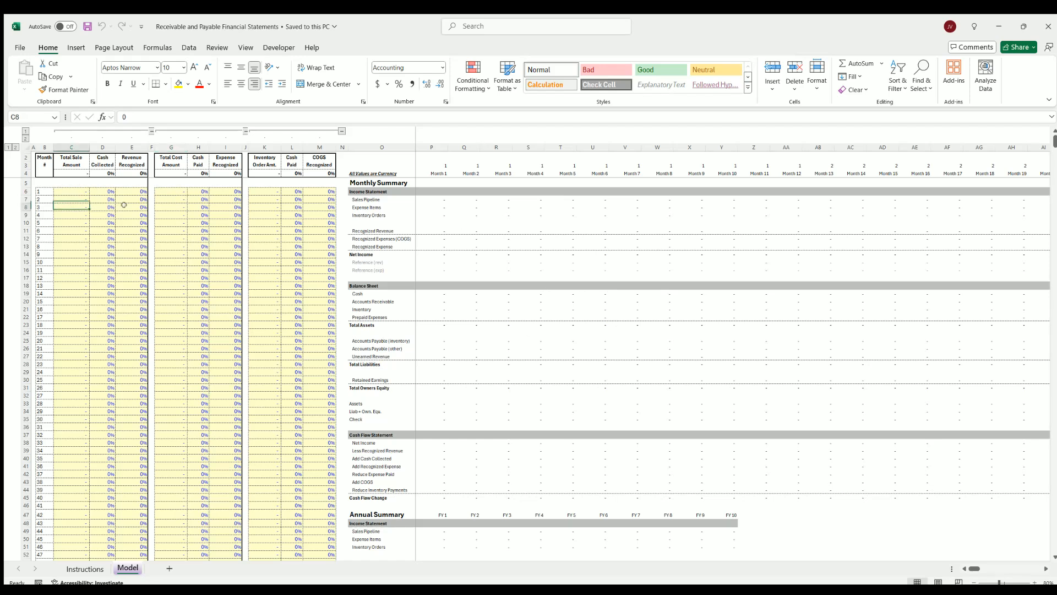
pyautogui.moveTo(171, 187); pyautogui.dragTo(171, 246)
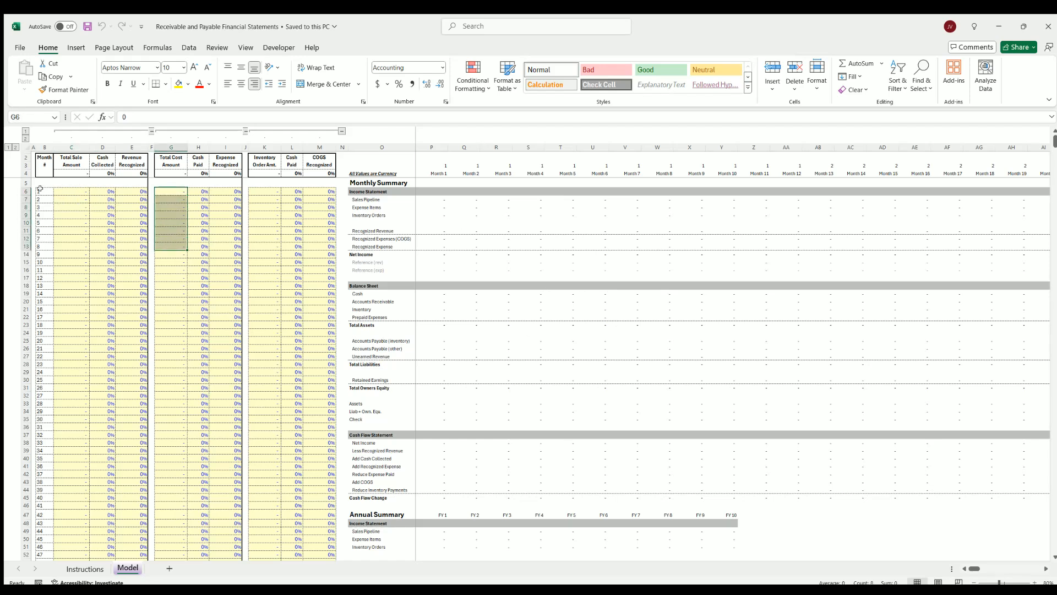
pyautogui.moveTo(40, 191); pyautogui.dragTo(38, 314)
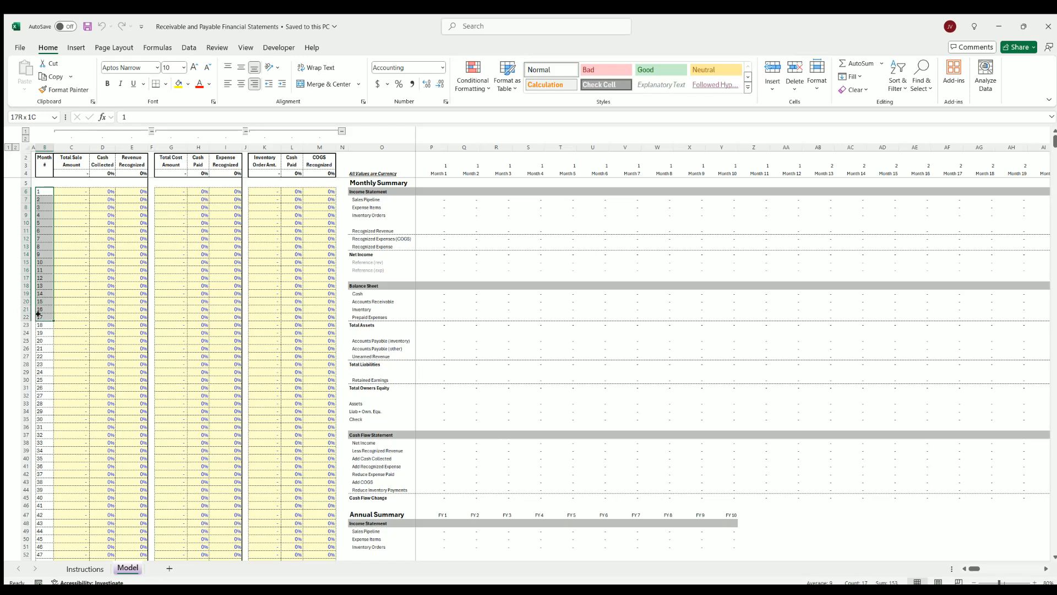
pyautogui.moveTo(77, 191); pyautogui.dragTo(75, 230)
pyautogui.moveTo(167, 191); pyautogui.dragTo(168, 232)
pyautogui.moveTo(258, 191); pyautogui.dragTo(259, 240)
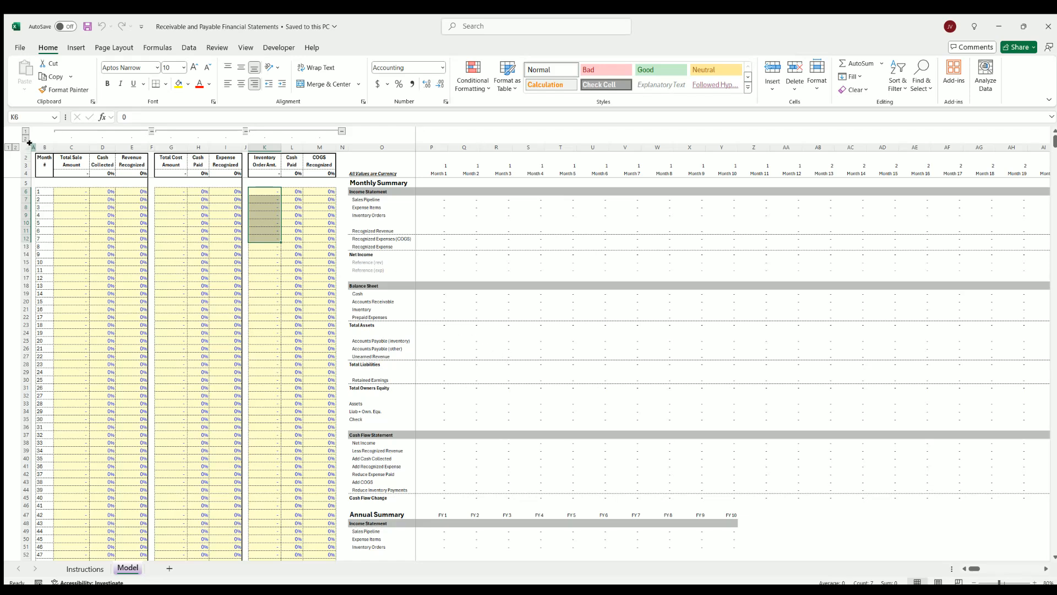
pyautogui.moveTo(29, 143); pyautogui.dragTo(69, 159)
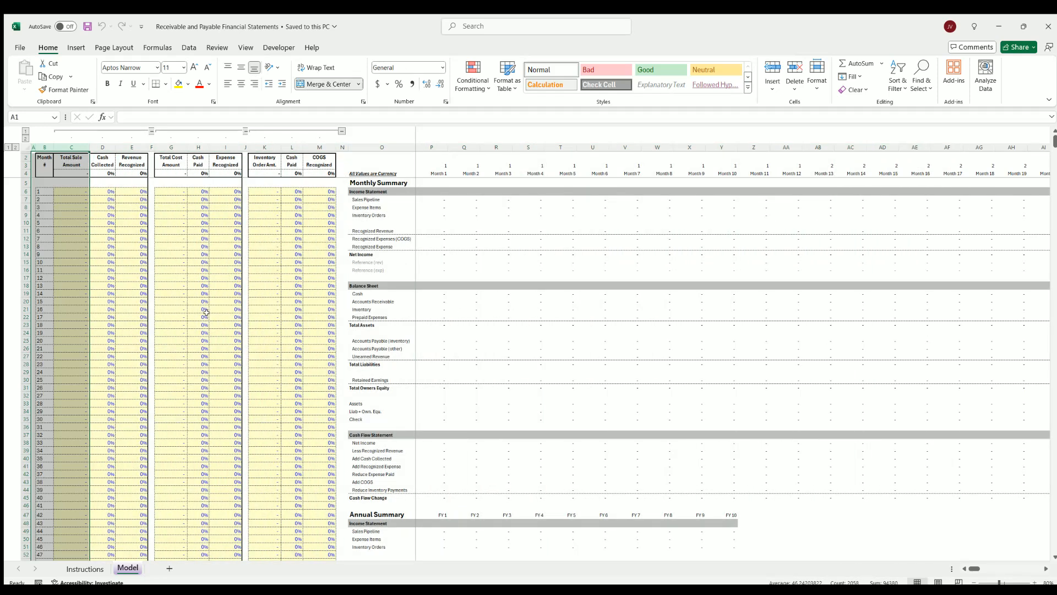
pyautogui.moveTo(71, 191); pyautogui.dragTo(72, 230)
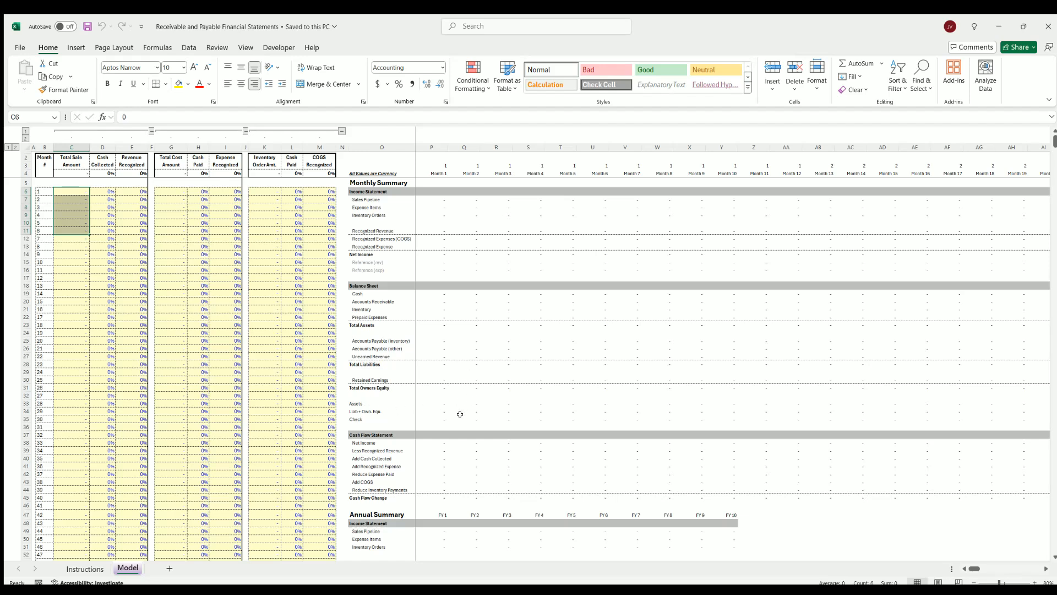
pyautogui.scroll(-20, 507, 428)
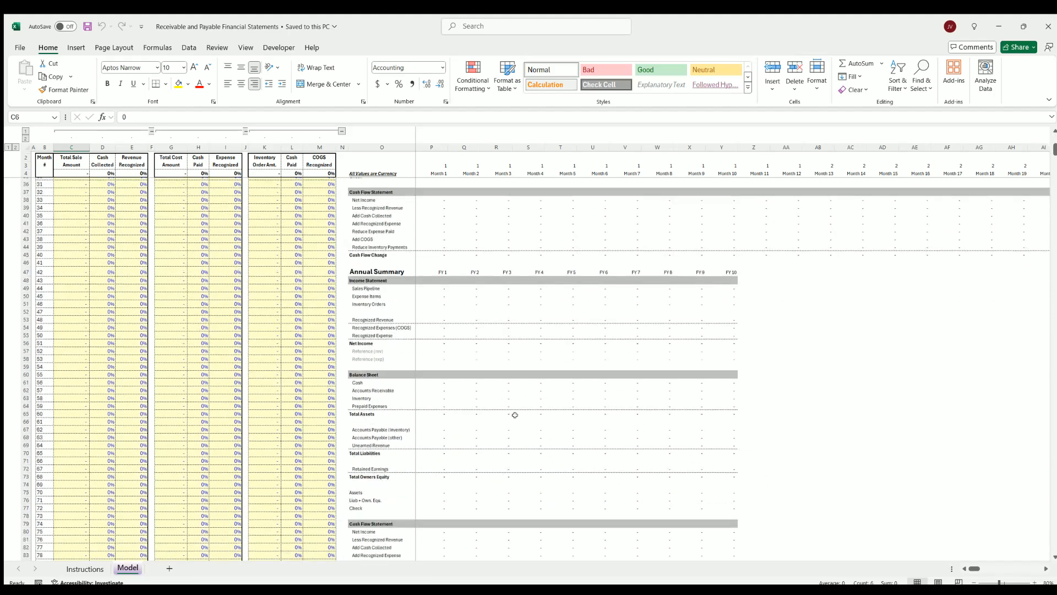
pyautogui.scroll(20, 507, 401)
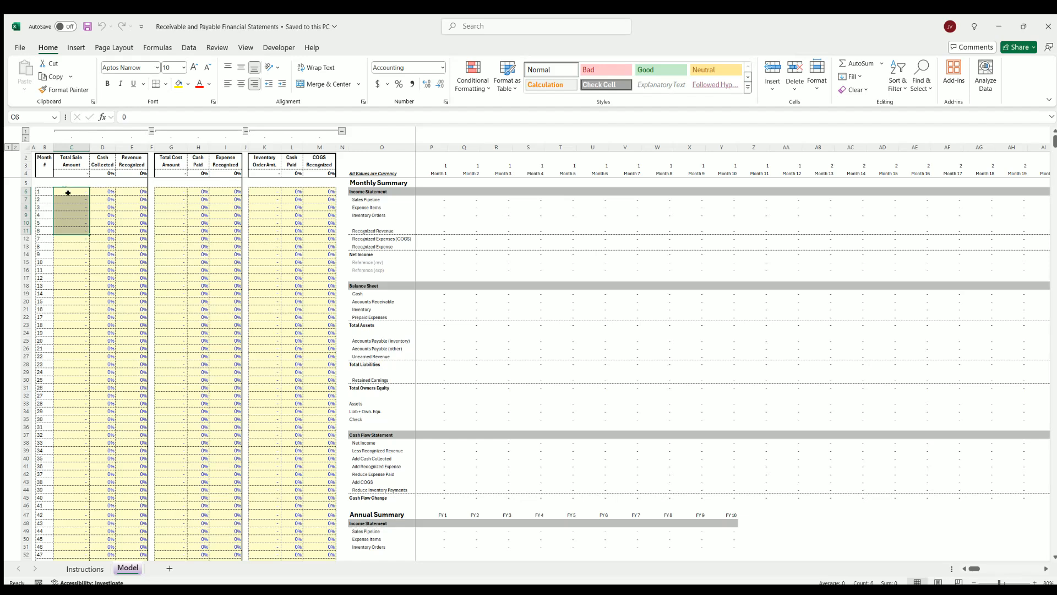
pyautogui.moveTo(168, 191); pyautogui.dragTo(234, 239)
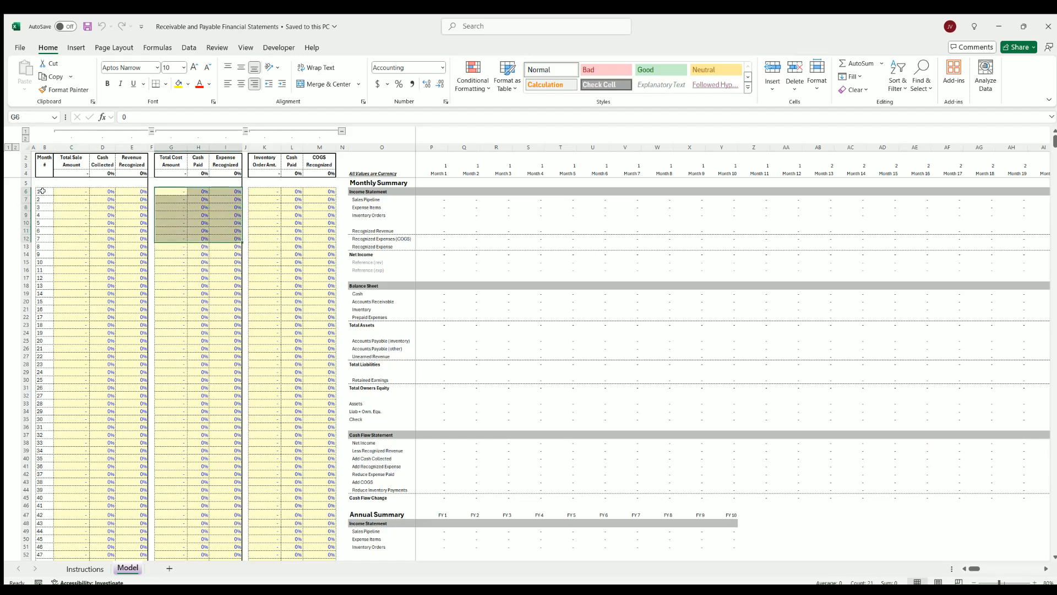
pyautogui.moveTo(71, 191); pyautogui.dragTo(135, 270)
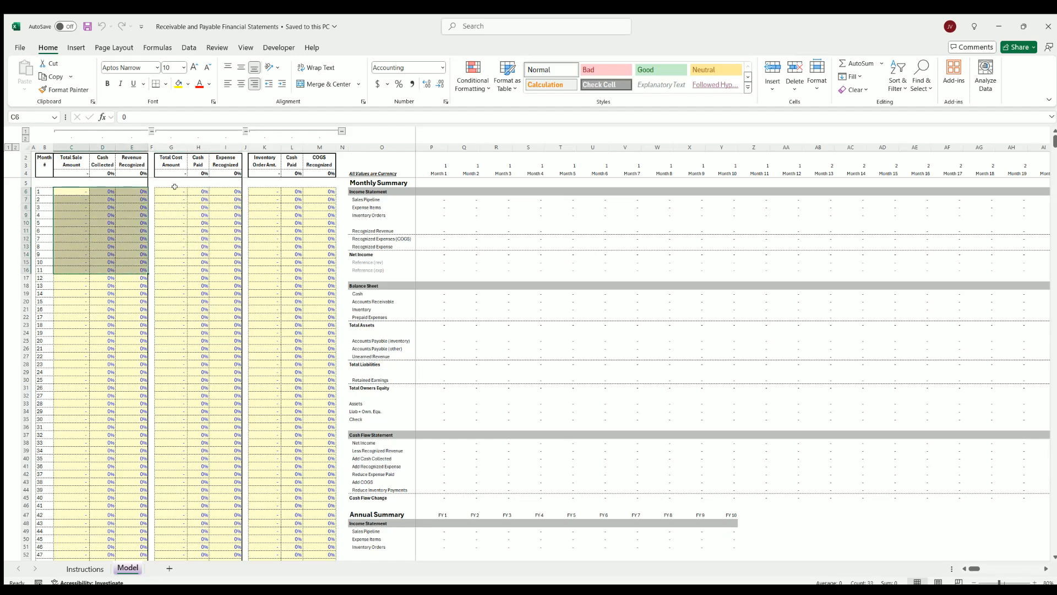
pyautogui.moveTo(174, 189); pyautogui.dragTo(234, 232)
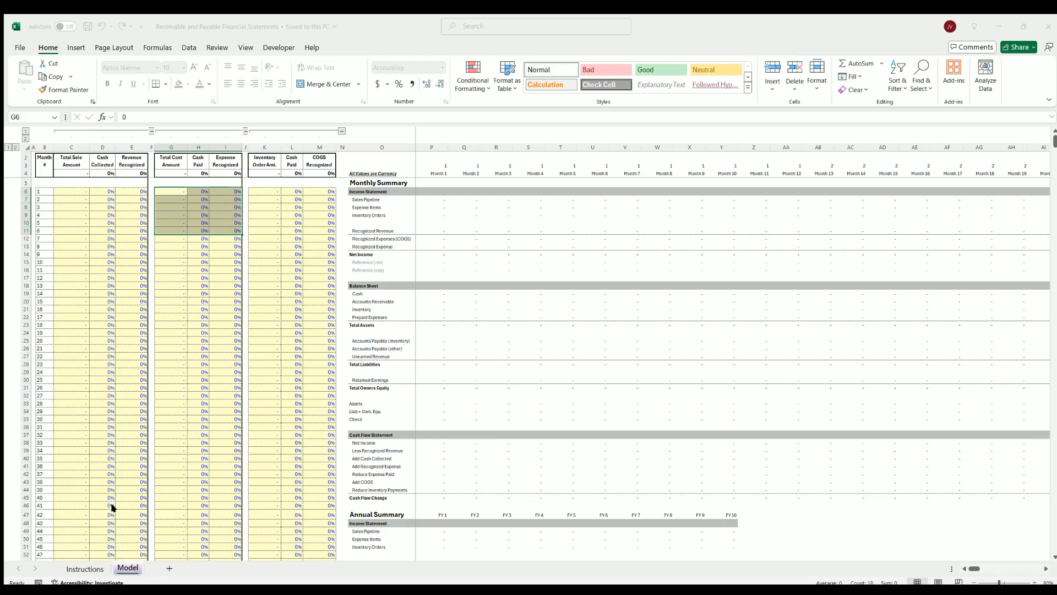
# Make a copy of the Model sheet and delete the duplicate Model (2)
pyautogui.click(188, 526)
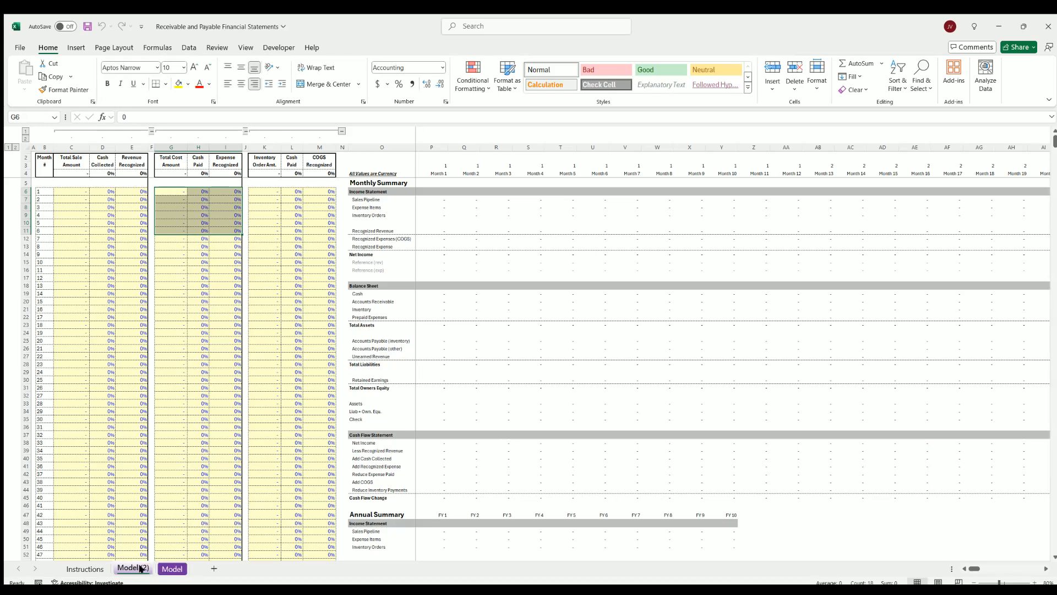
pyautogui.click(176, 420)
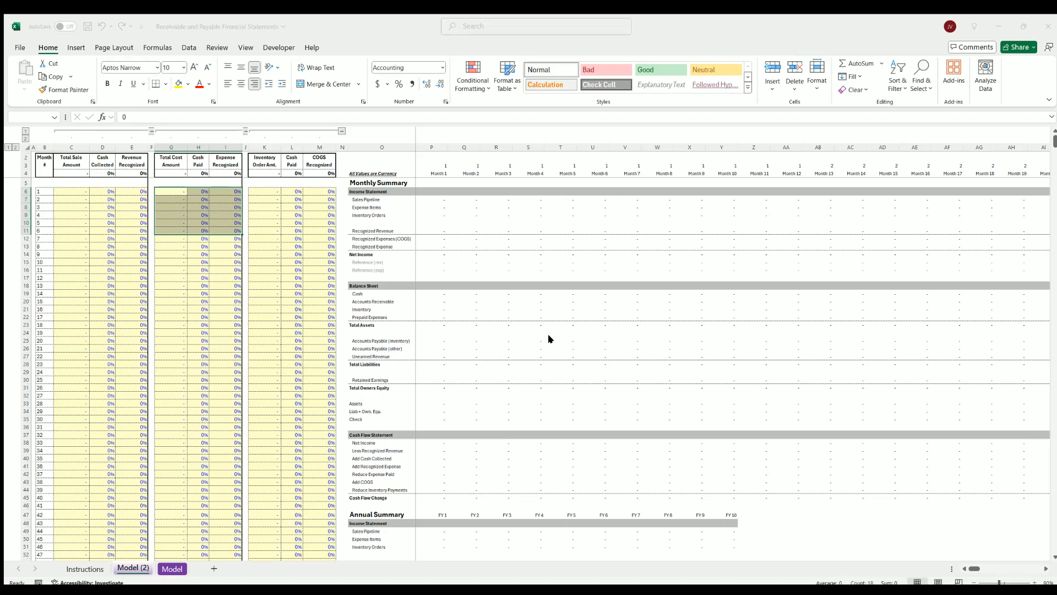
pyautogui.click(510, 344)
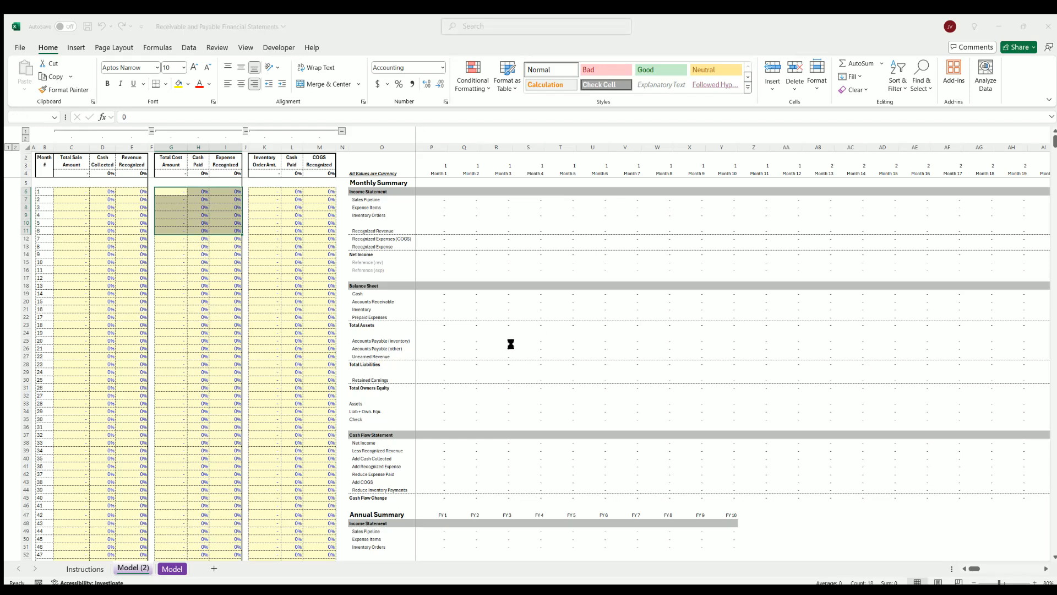
# Enter a month 1 total sale amount of 250,000 with 100% cash collected in that month
pyautogui.click(100, 259)
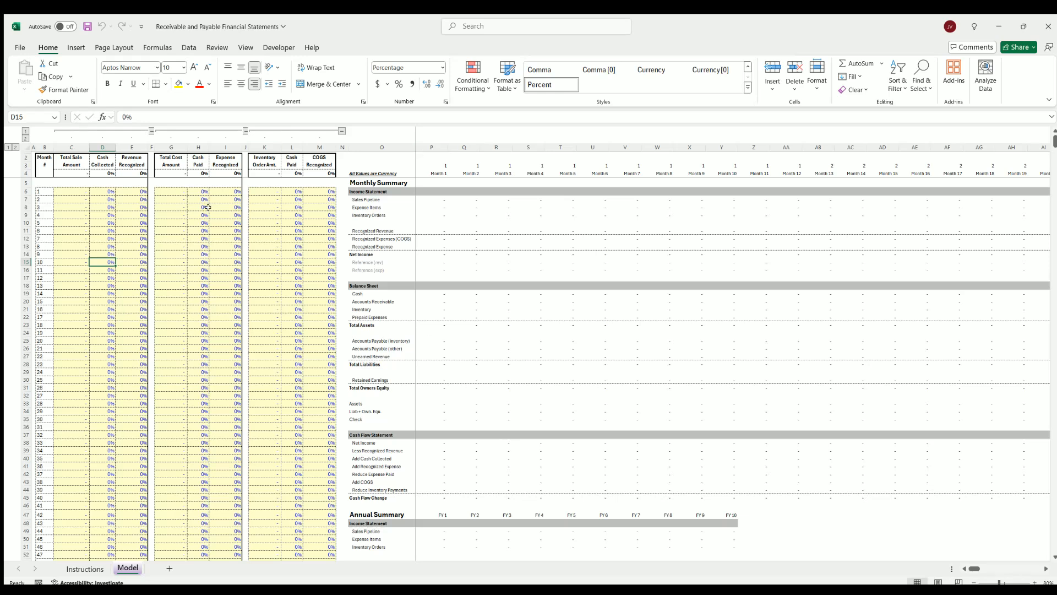
pyautogui.click(76, 187)
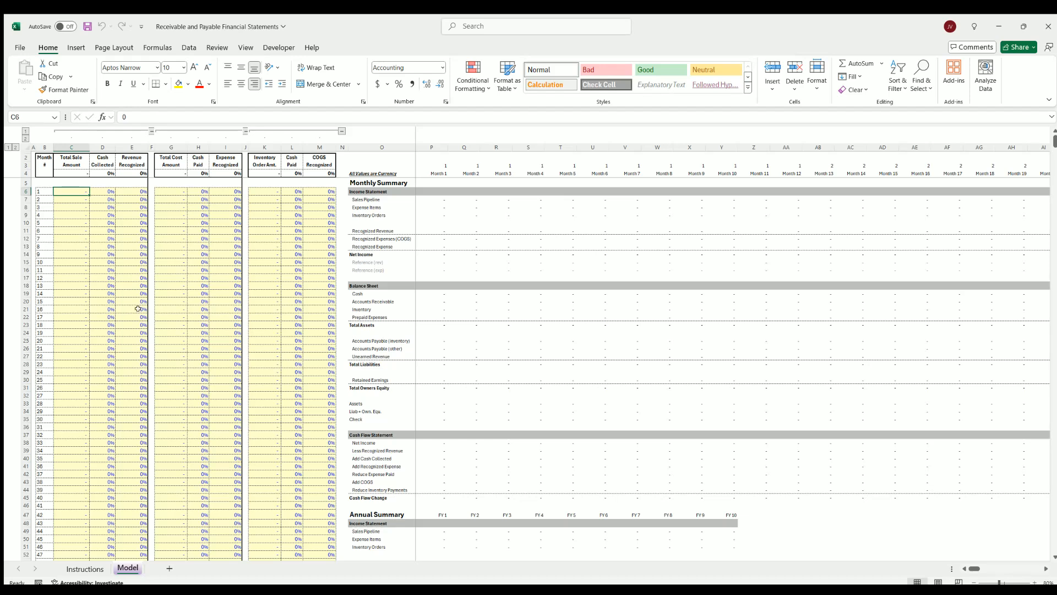
pyautogui.moveTo(63, 157); pyautogui.dragTo(120, 272)
pyautogui.click(70, 183)
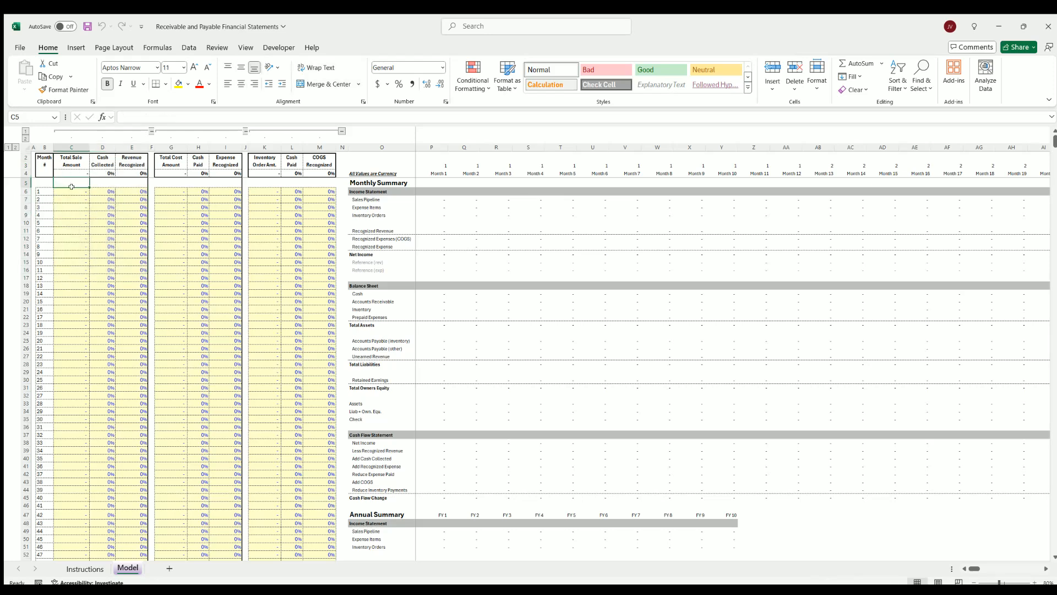
pyautogui.click(71, 189)
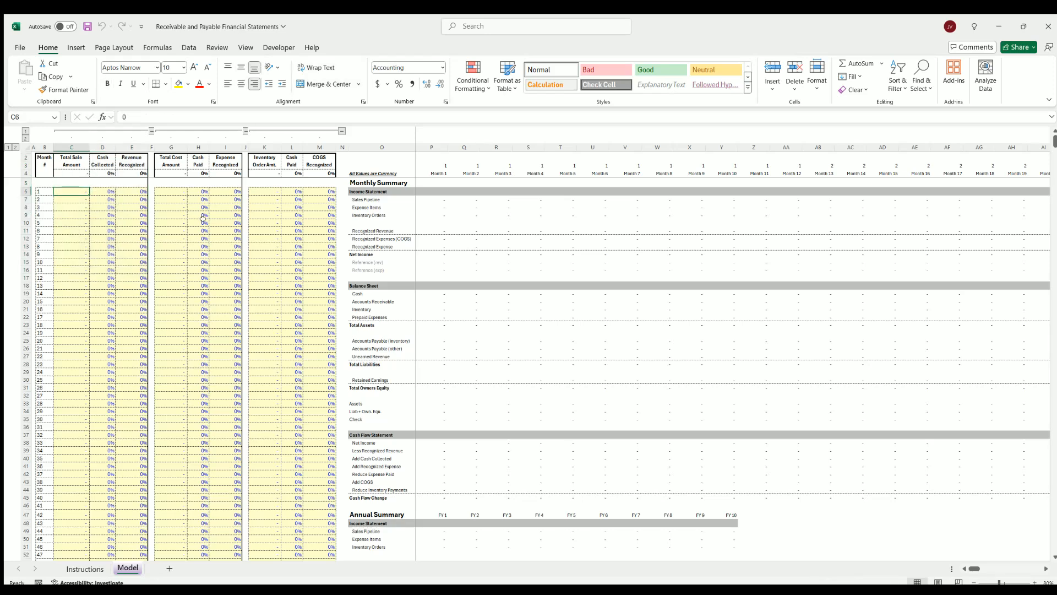
pyautogui.write('2500')
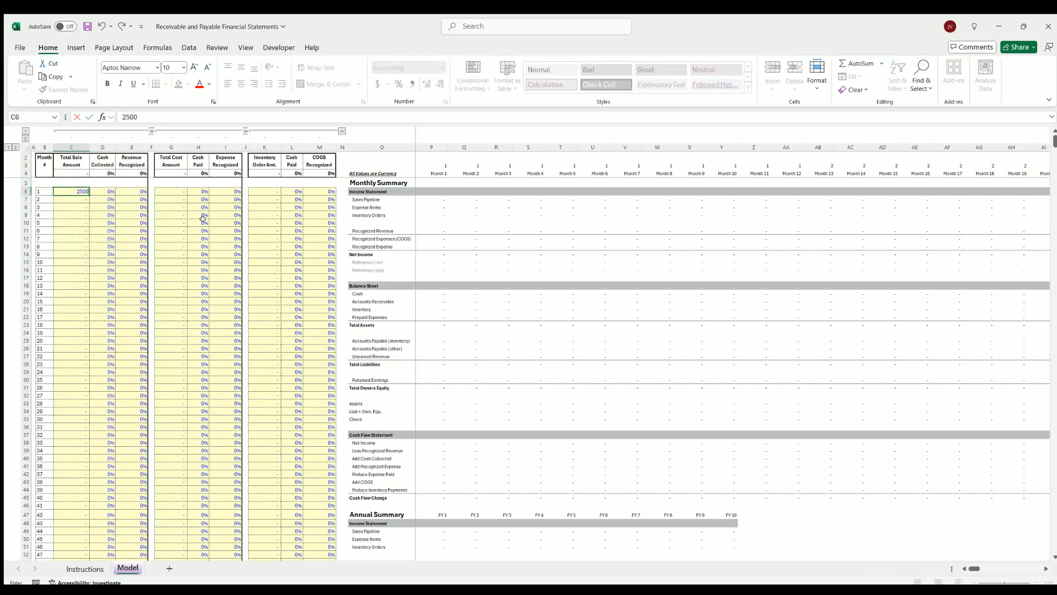
pyautogui.write('00')
pyautogui.hotkey('ctrl', 'Return')
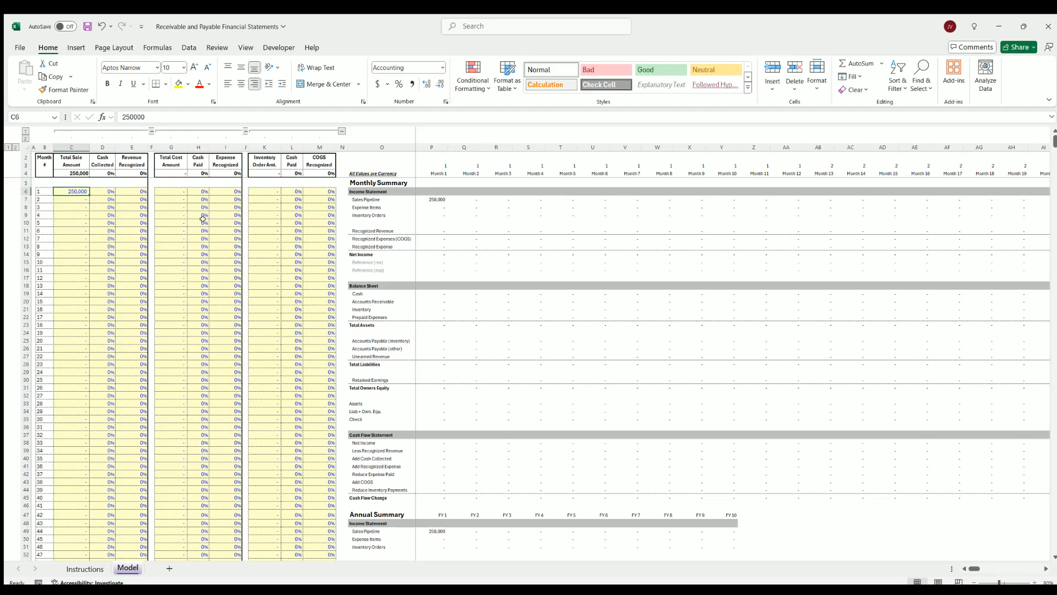
pyautogui.press('Tab')
pyautogui.write('10')
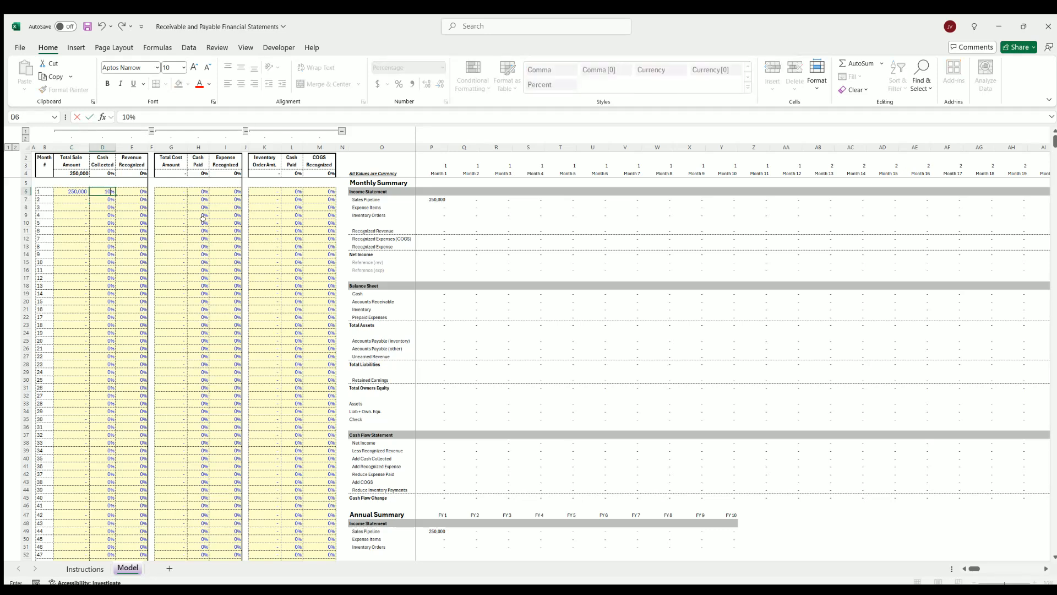
pyautogui.press('Tab')
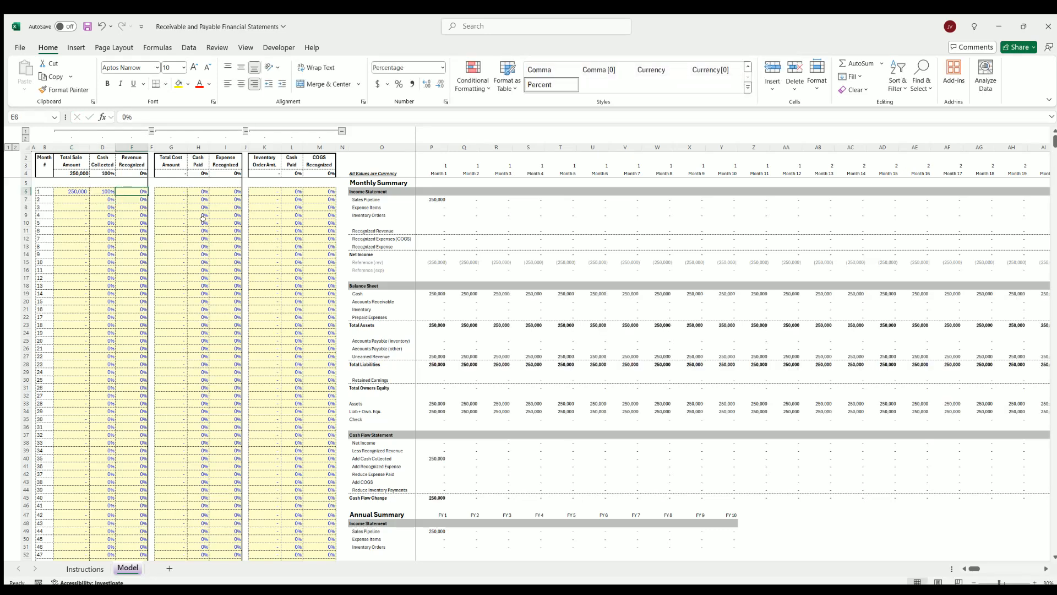
# Enter =1/12 as the month 1 revenue recognized and fill the formula down through month 12
pyautogui.write('=1/12')
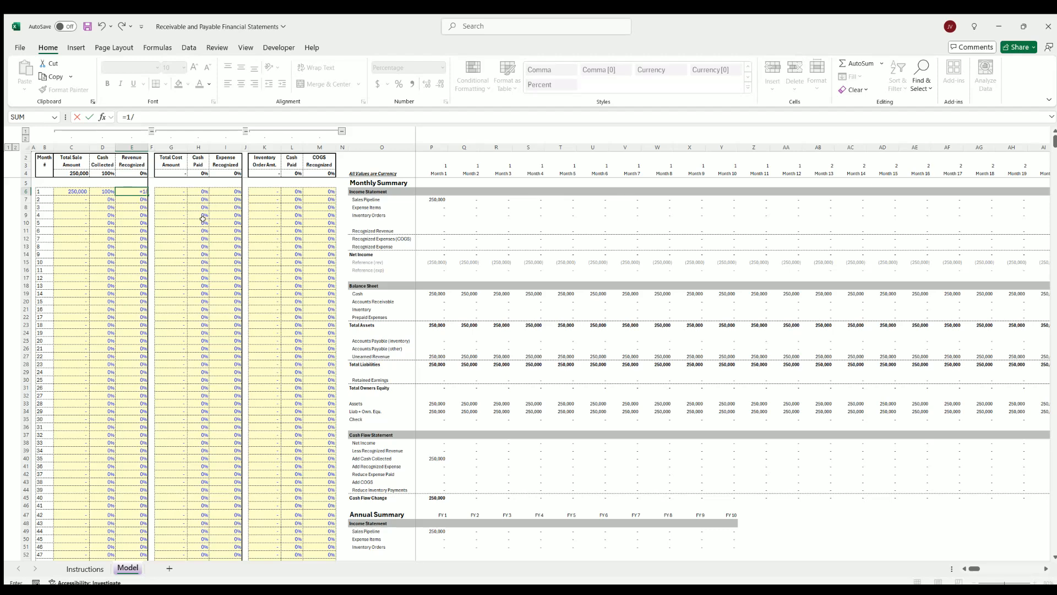
pyautogui.press('Return')
pyautogui.click(130, 189)
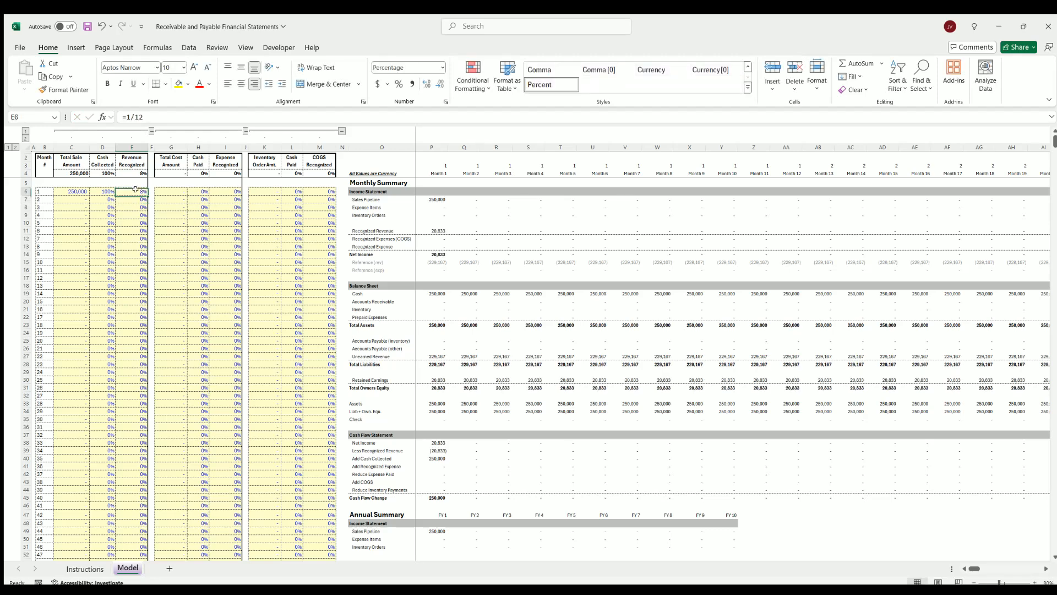
pyautogui.moveTo(147, 195); pyautogui.dragTo(138, 280)
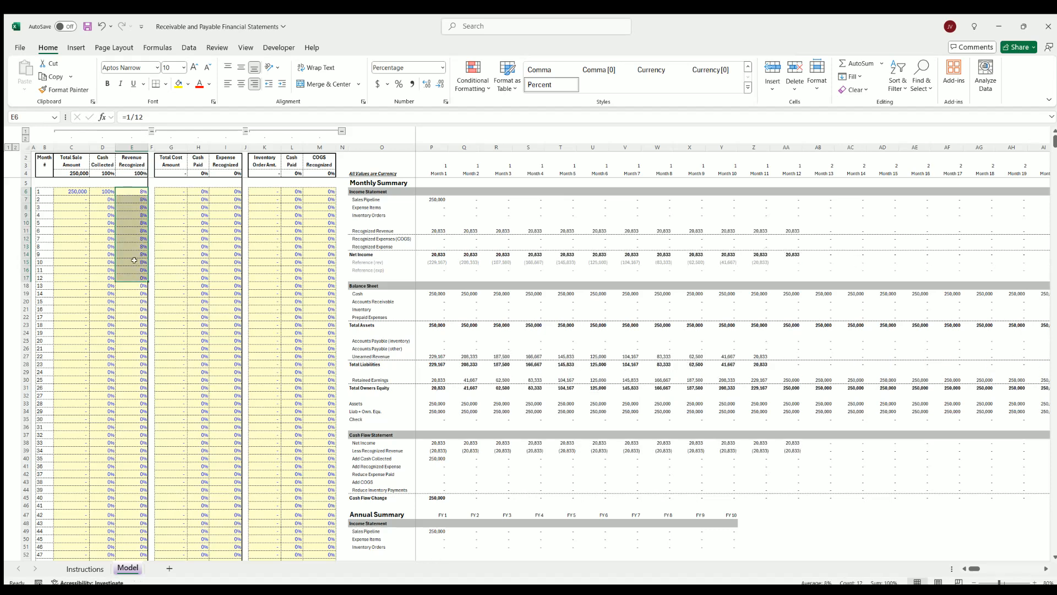
# Check the monthly cash collected percentages beside the recognized revenue for the first months
pyautogui.click(135, 230)
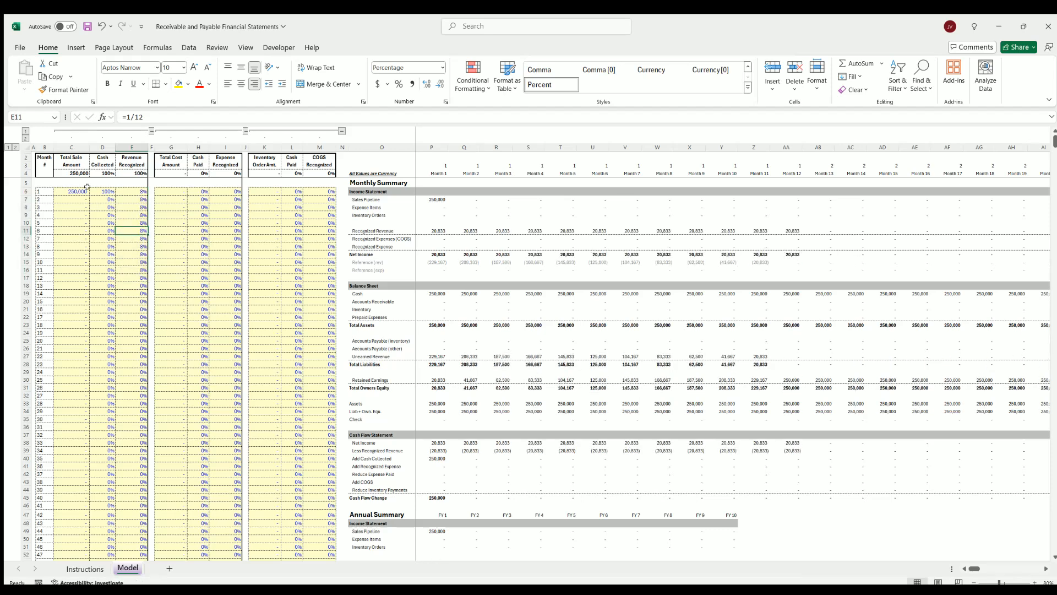
pyautogui.click(102, 188)
pyautogui.press('Down')
pyautogui.press('Down')
pyautogui.press('Down')
pyautogui.press('Down')
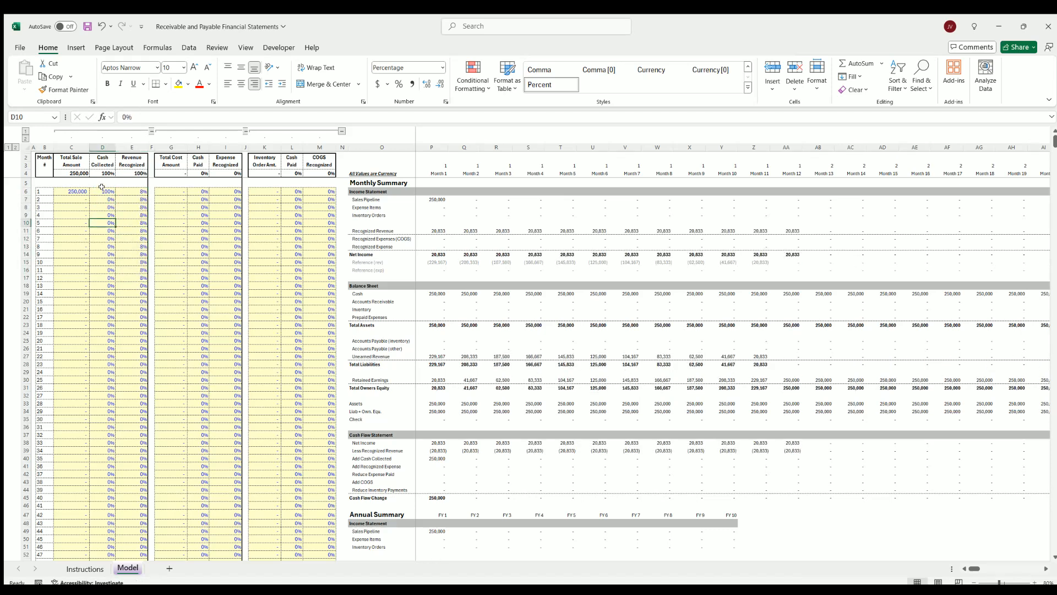
pyautogui.press('Up')
pyautogui.press('Up')
pyautogui.press('Up')
pyautogui.press('Up')
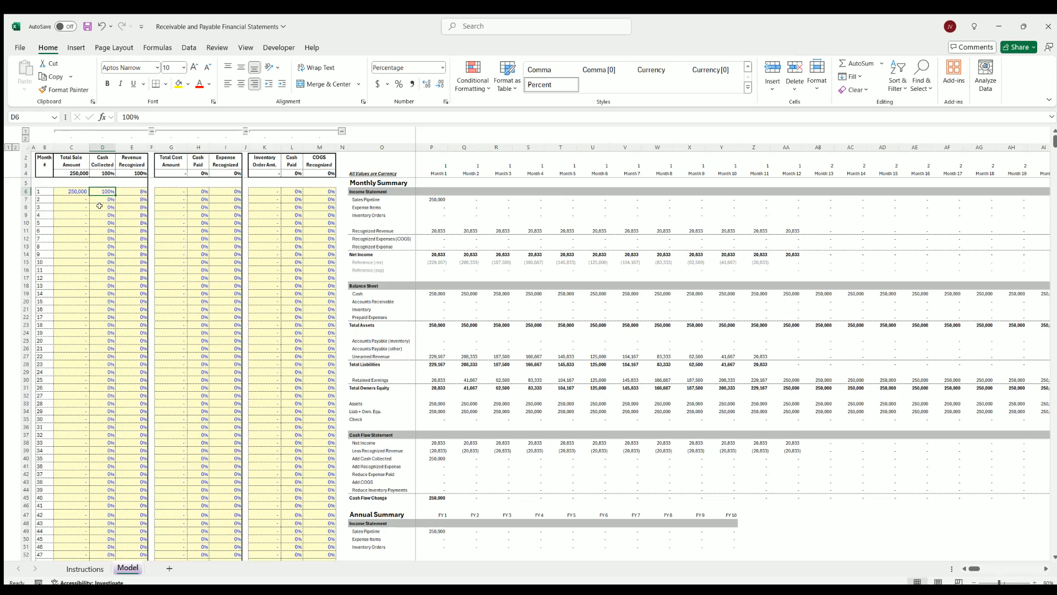
# Trace the month 1 sale and cash collection through the monthly sales pipeline, recognized revenue, net income and balance sheet cash
pyautogui.press('Down')
pyautogui.press('Down')
pyautogui.press('Down')
pyautogui.press('Down')
pyautogui.press('Down')
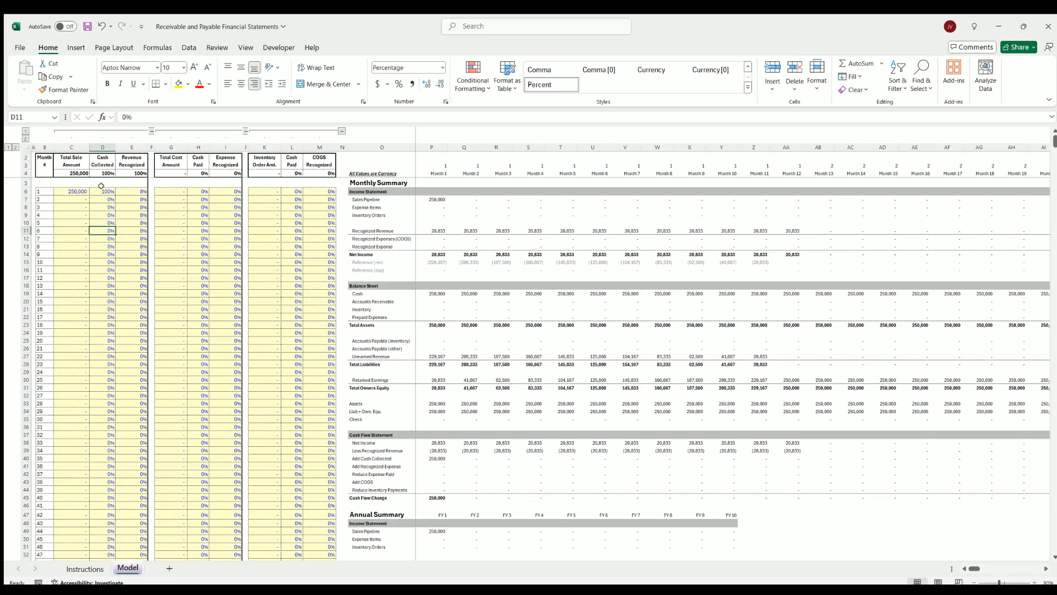
pyautogui.click(102, 190)
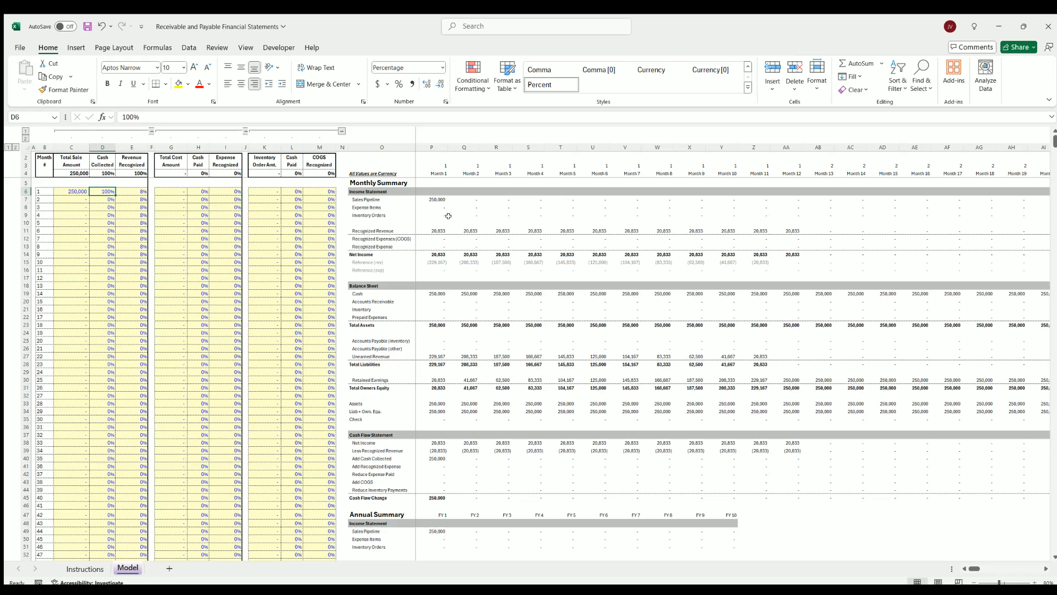
pyautogui.click(435, 198)
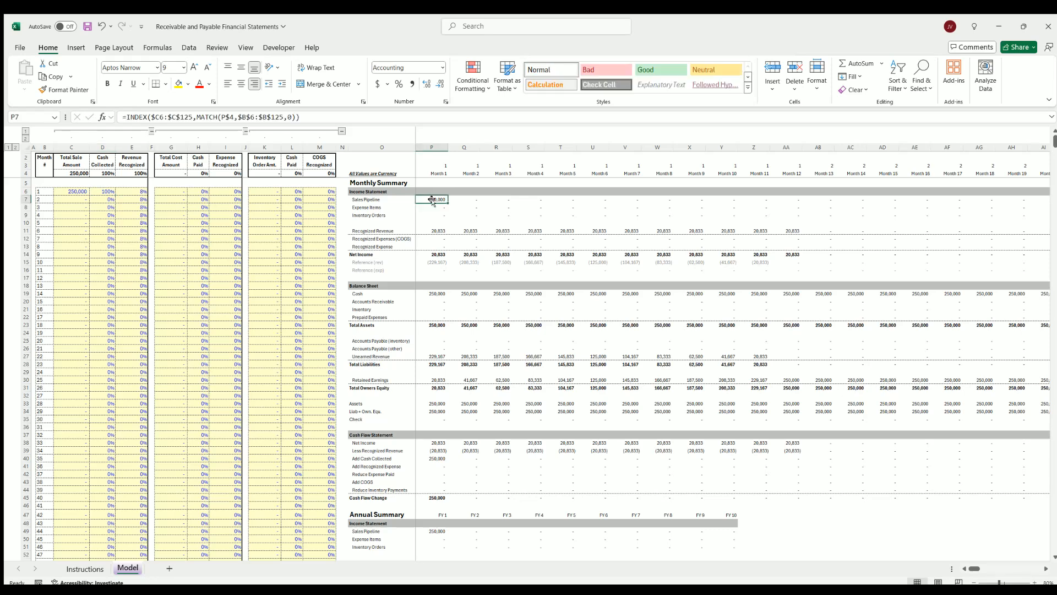
pyautogui.click(432, 228)
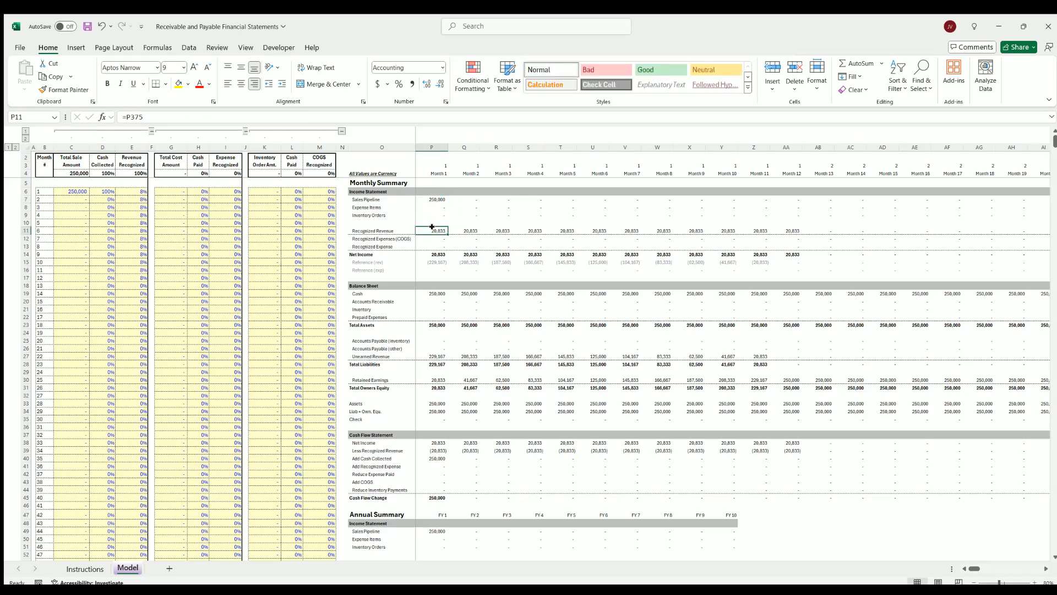
pyautogui.moveTo(477, 225); pyautogui.dragTo(777, 227)
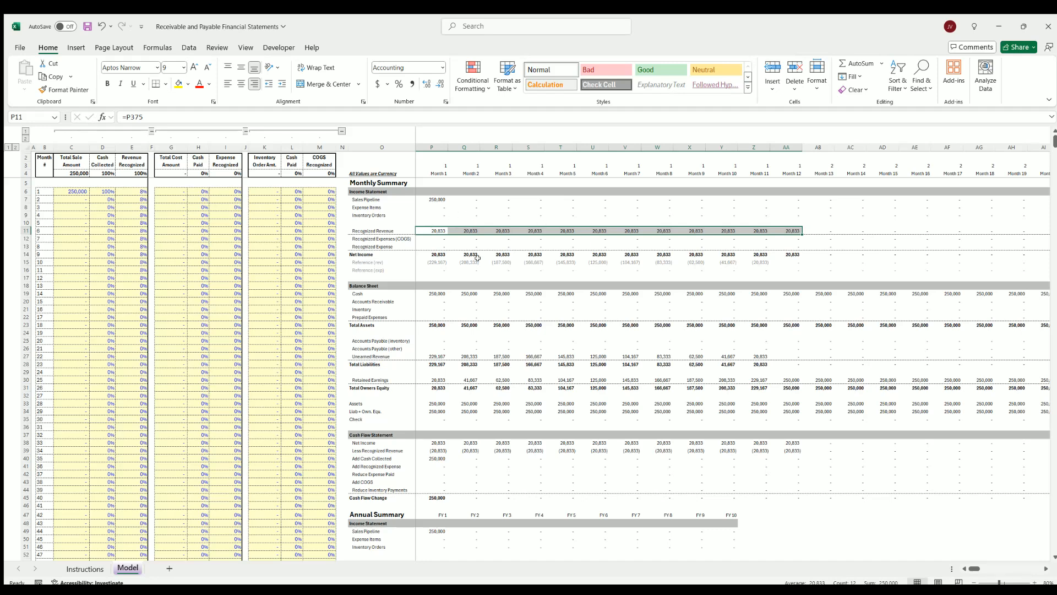
pyautogui.moveTo(432, 253); pyautogui.dragTo(766, 252)
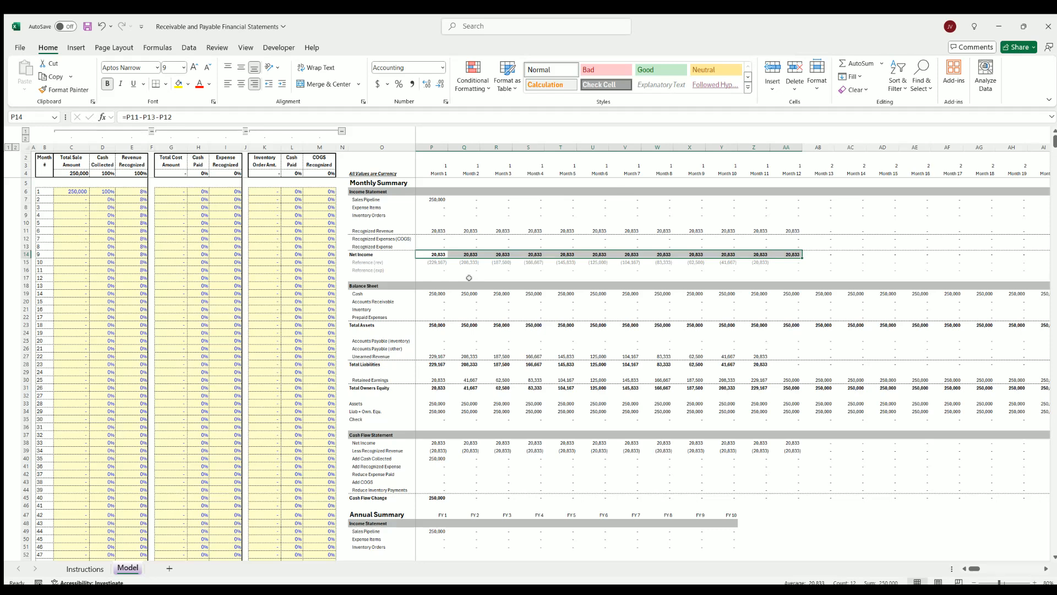
pyautogui.click(439, 294)
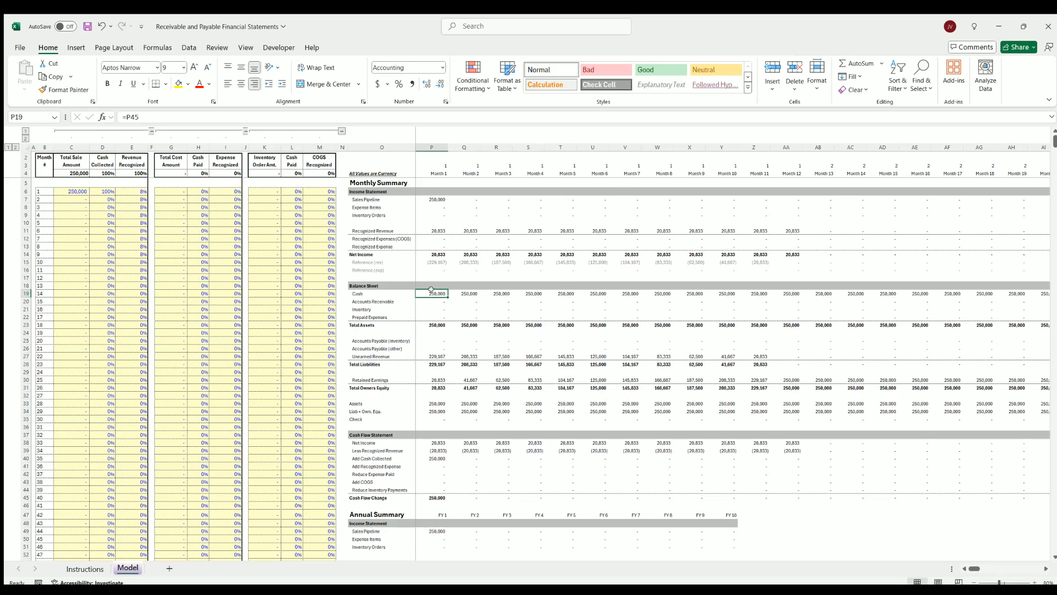
# Split the cash collection into 50% in month 1 and 50% in month 6
pyautogui.click(102, 190)
pyautogui.write('50')
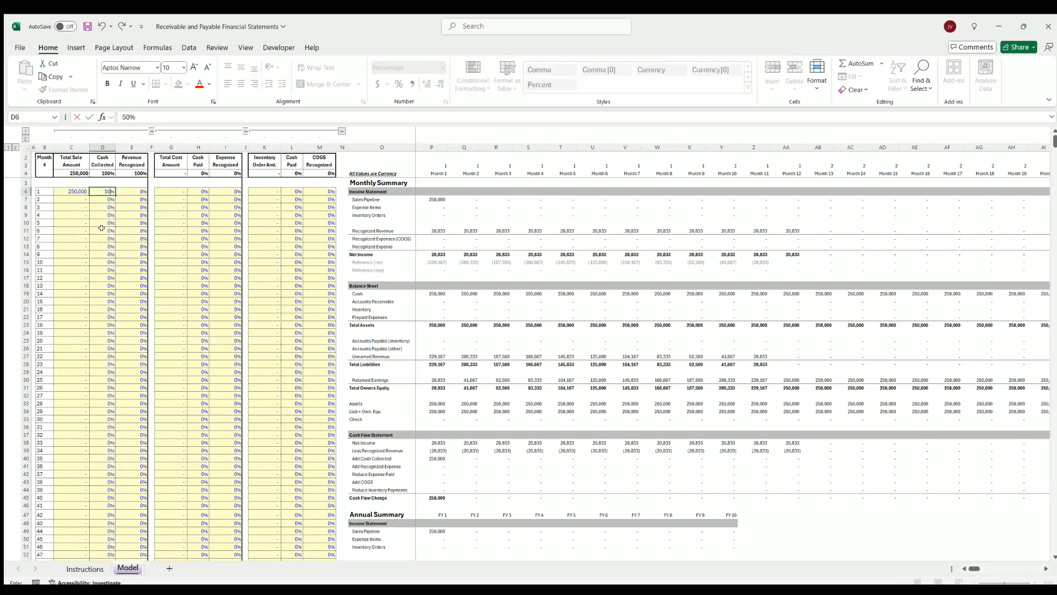
pyautogui.click(107, 229)
pyautogui.write('50')
pyautogui.click(103, 254)
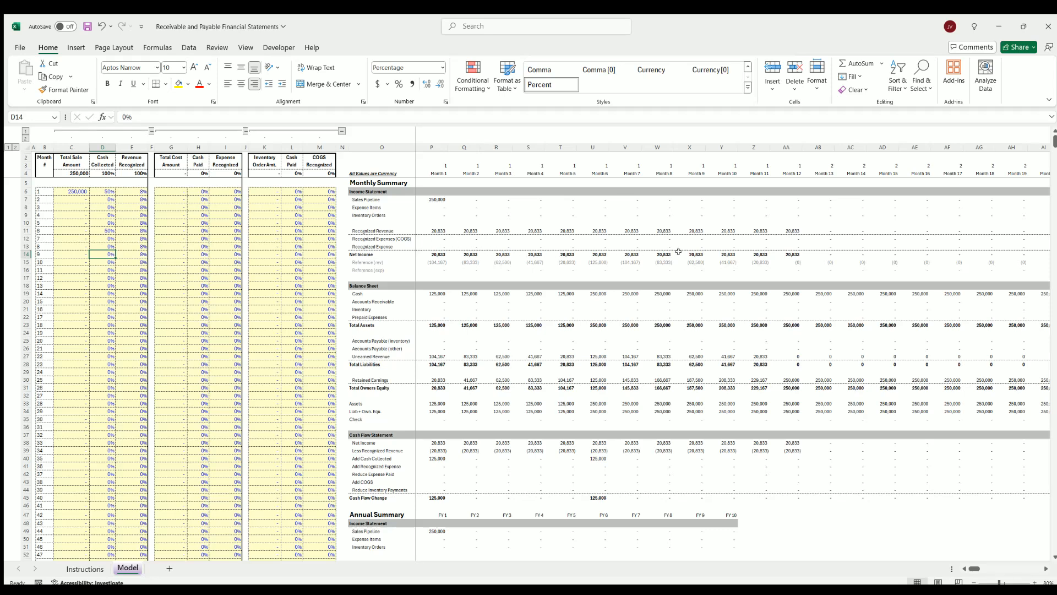
# Undo the cash collection entries for months 6 and 1, and locate the balance sheet's Accounts Receivable line
pyautogui.click(97, 28)
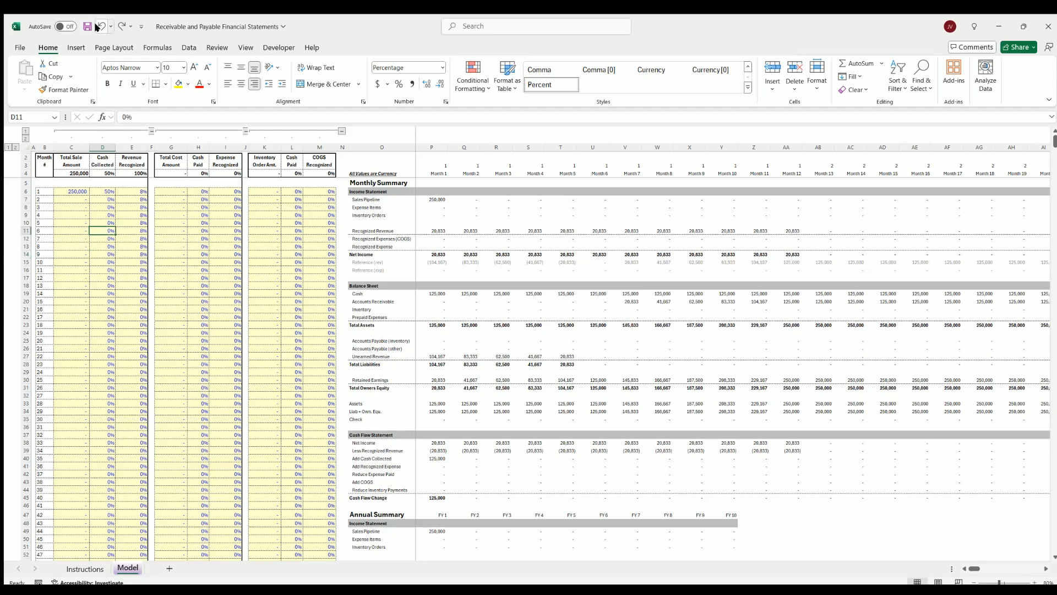
pyautogui.click(97, 28)
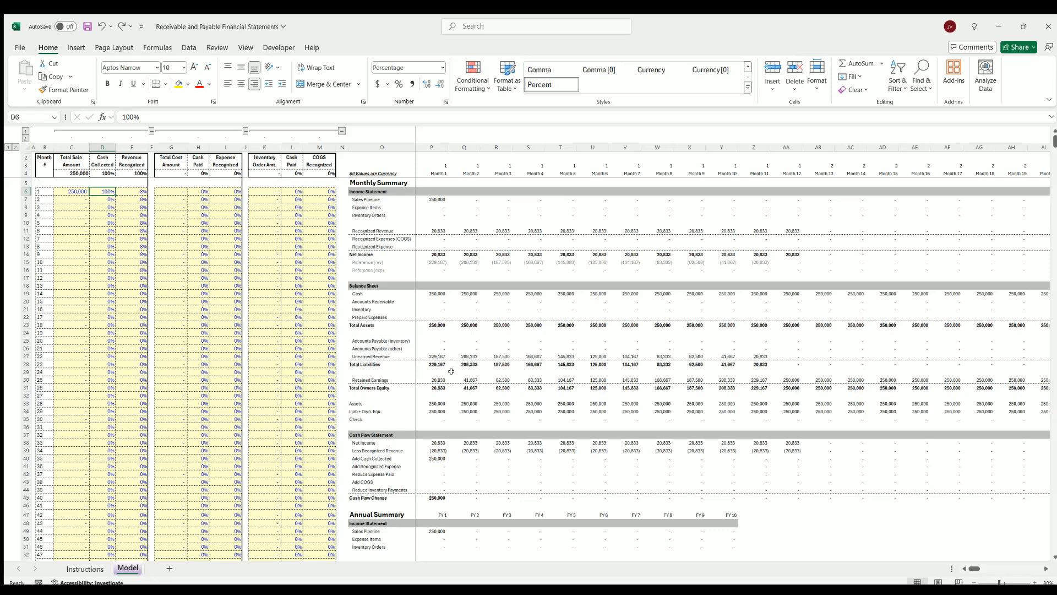
pyautogui.click(366, 301)
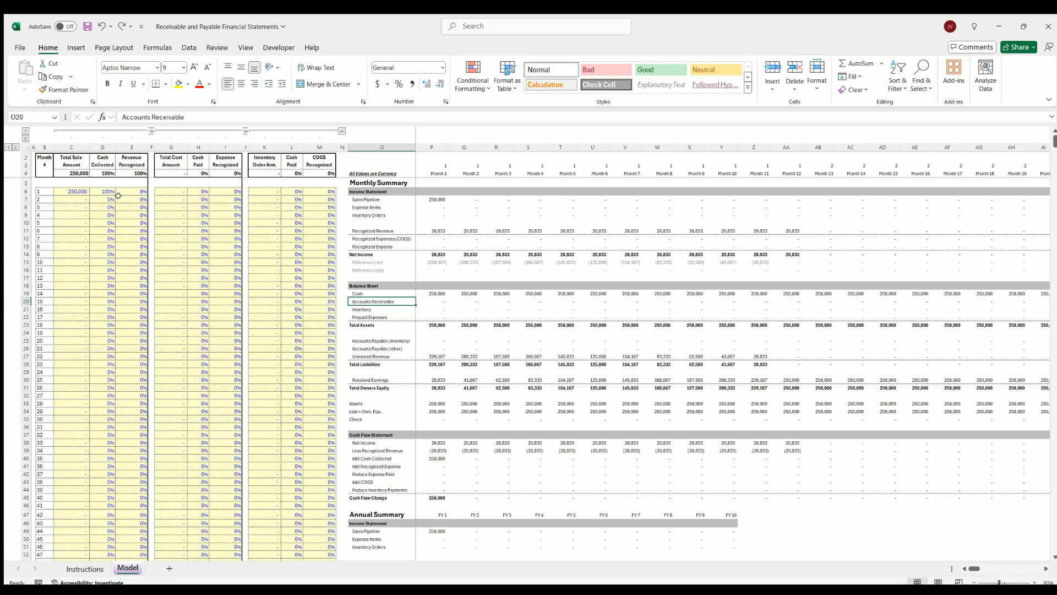
# Set the month 1 cash collected to 0% and the month 12 cash collected to 100%
pyautogui.click(103, 190)
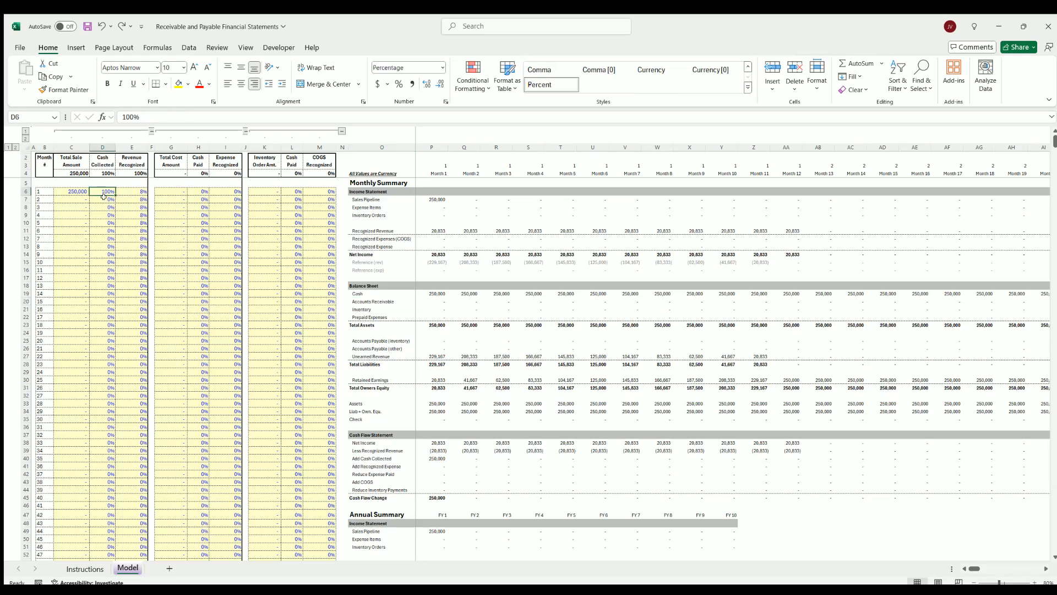
pyautogui.click(132, 190)
pyautogui.click(102, 192)
pyautogui.write('0')
pyautogui.press('Return')
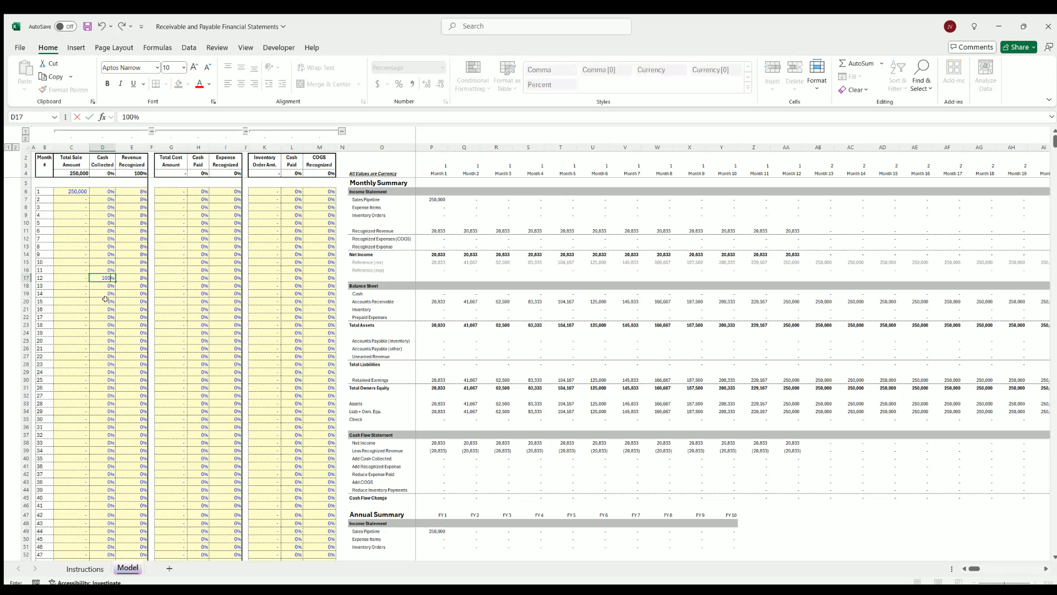
pyautogui.click(118, 302)
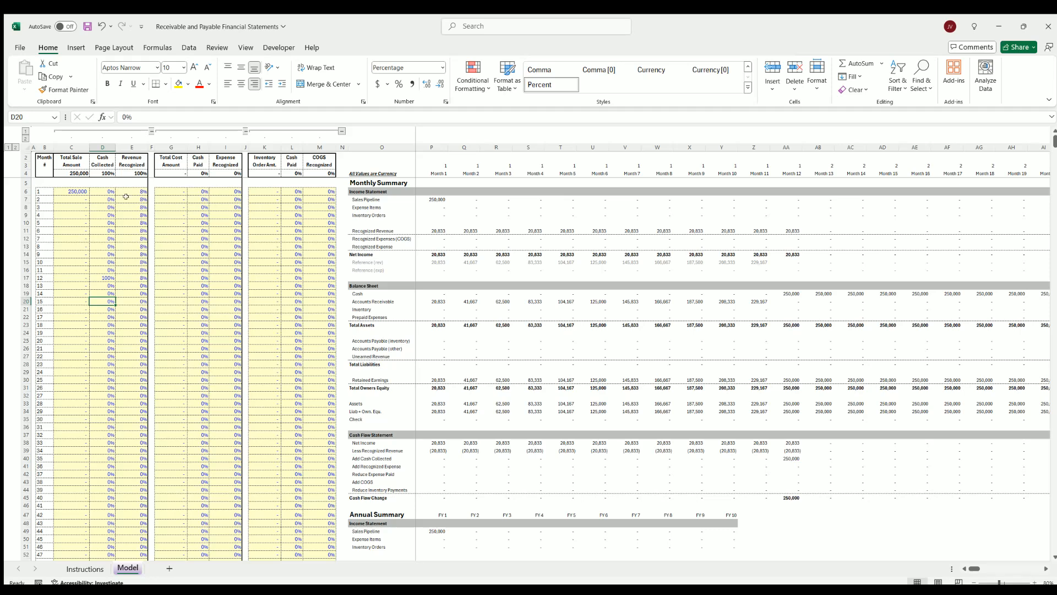
# Check the early months' revenue recognition against the month 12 cash balance, and undo the month 12 and month 1 collection changes
pyautogui.moveTo(125, 190); pyautogui.dragTo(131, 223)
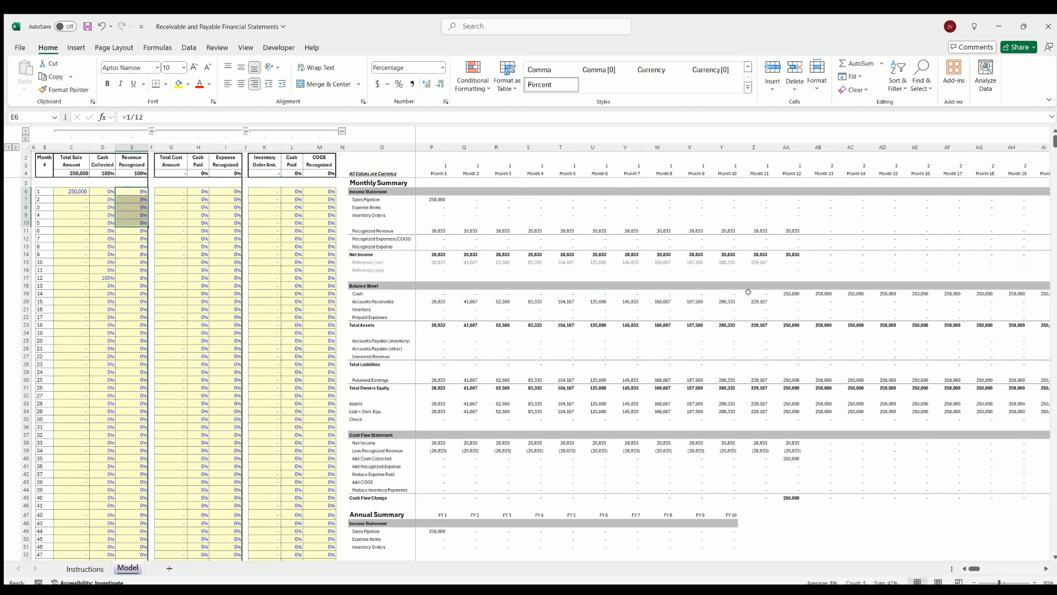
pyautogui.click(779, 292)
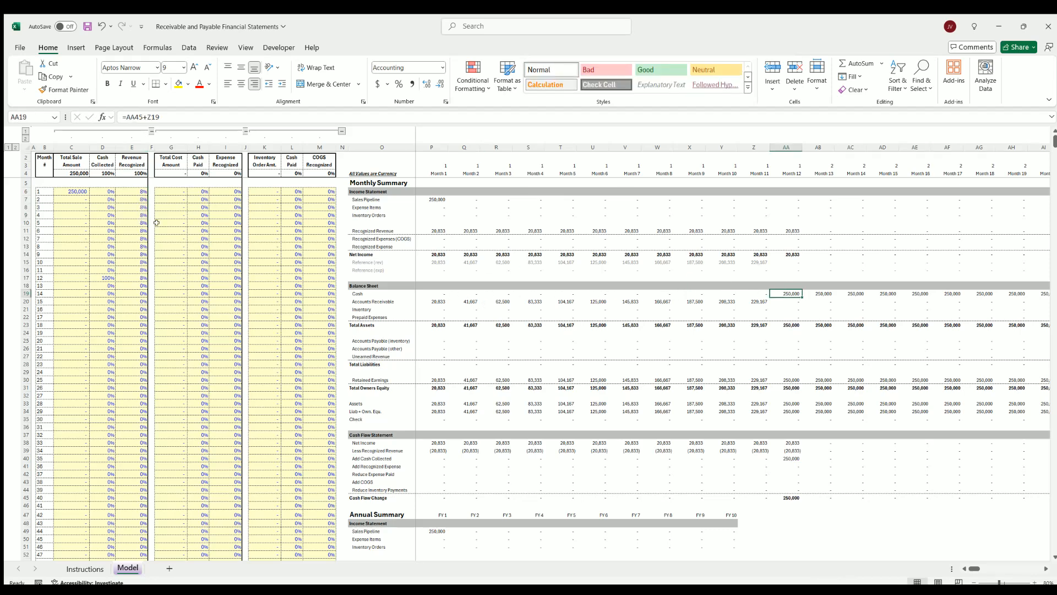
pyautogui.click(107, 277)
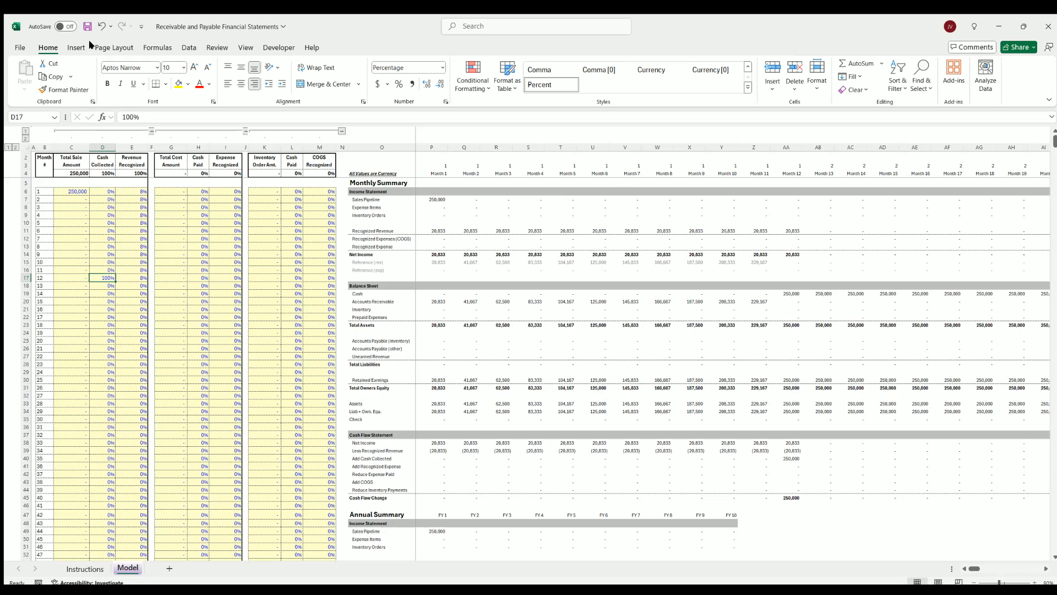
pyautogui.click(99, 27)
pyautogui.click(99, 26)
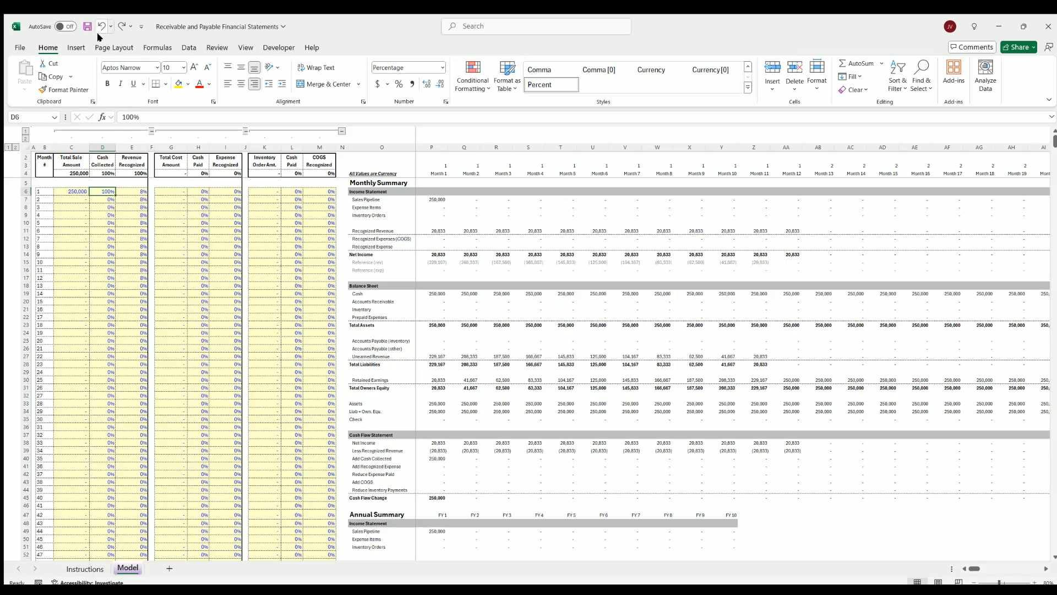
# Review the balance sheet lines for accounts receivable, inventory, prepaid expenses, accounts payable and unearned revenue
pyautogui.click(368, 301)
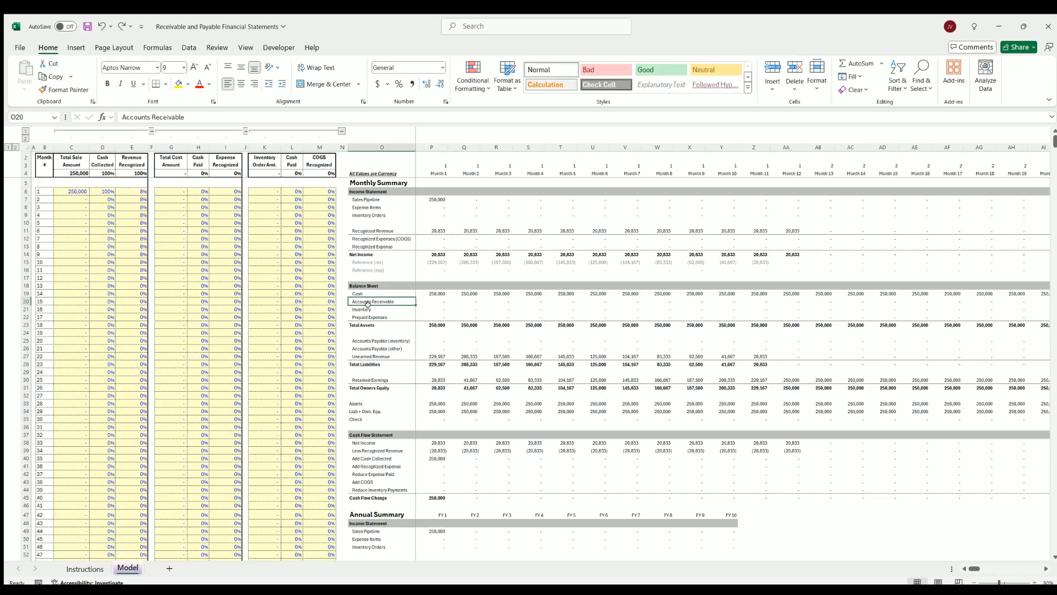
pyautogui.press('Down')
pyautogui.press('Down')
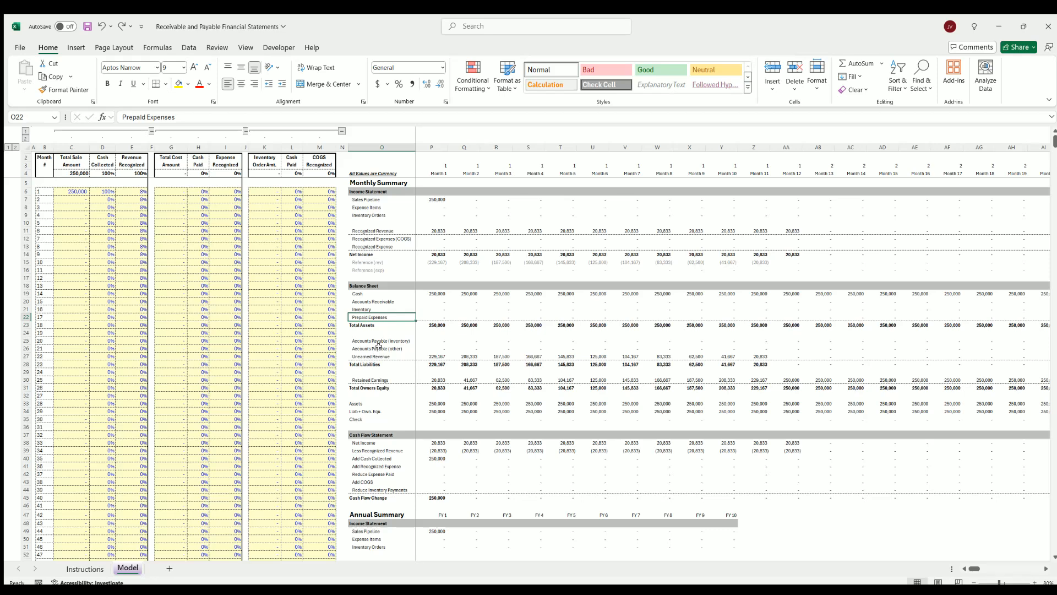
pyautogui.click(379, 339)
pyautogui.press('Down')
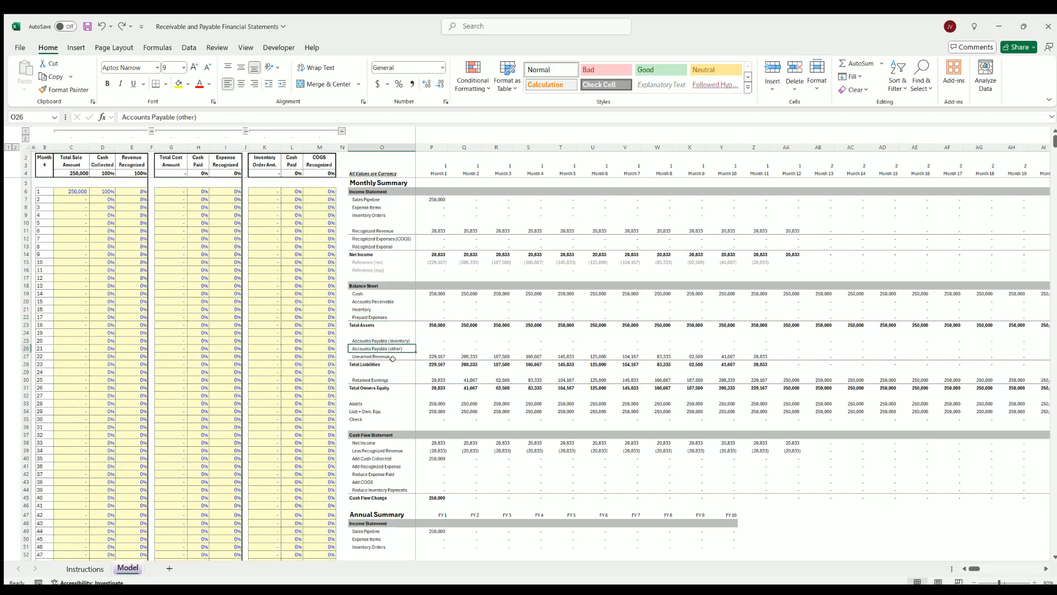
pyautogui.click(377, 355)
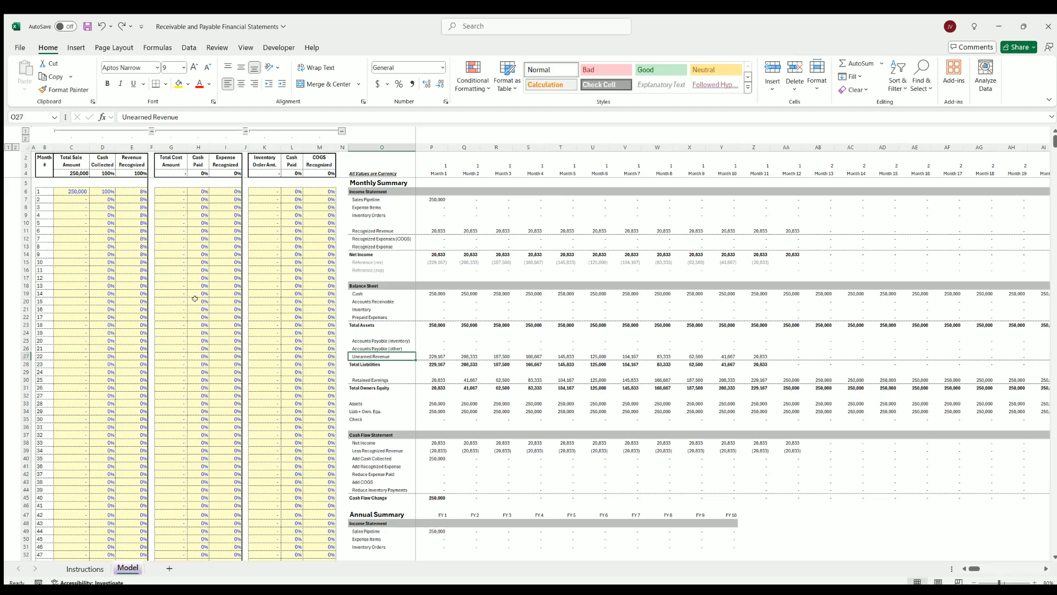
# Compare the revenue recognized percentages for months 1 to 12 with the monthly unearned revenue balances over the same period
pyautogui.click(132, 190)
pyautogui.click(131, 201)
pyautogui.click(132, 221)
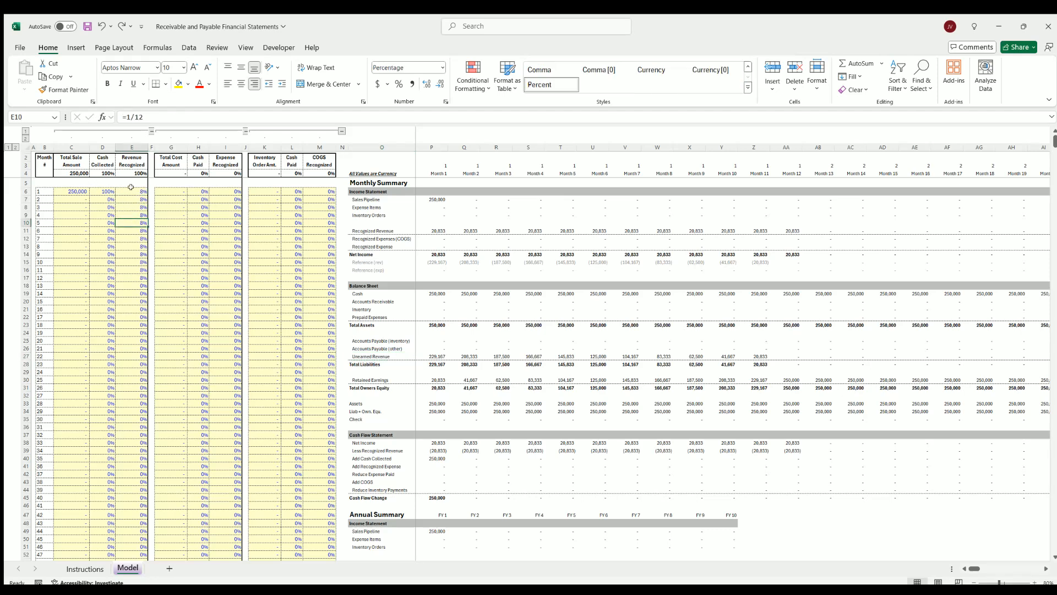
pyautogui.moveTo(130, 190); pyautogui.dragTo(133, 277)
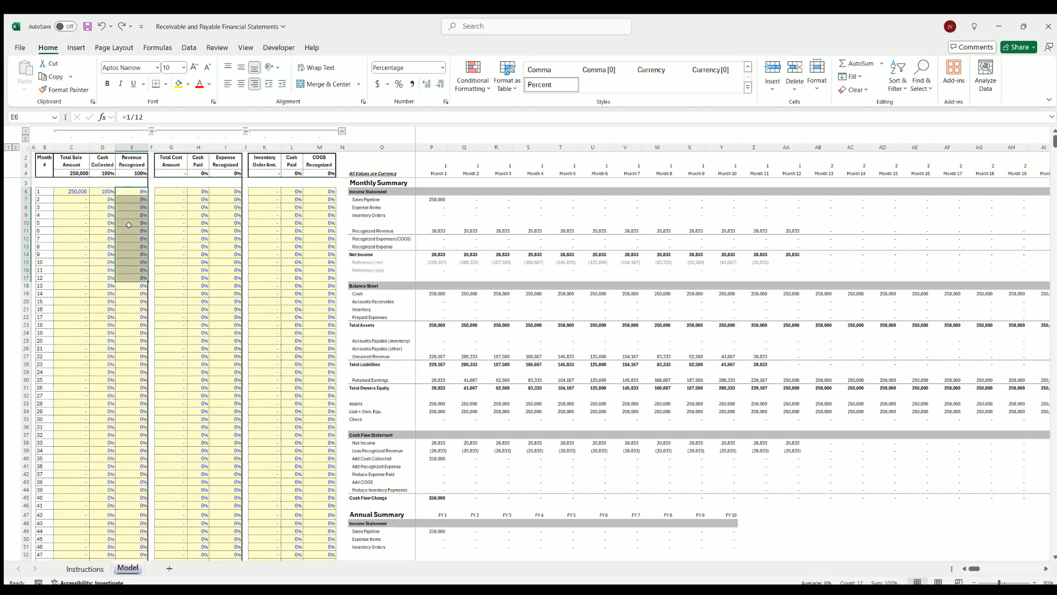
pyautogui.click(129, 221)
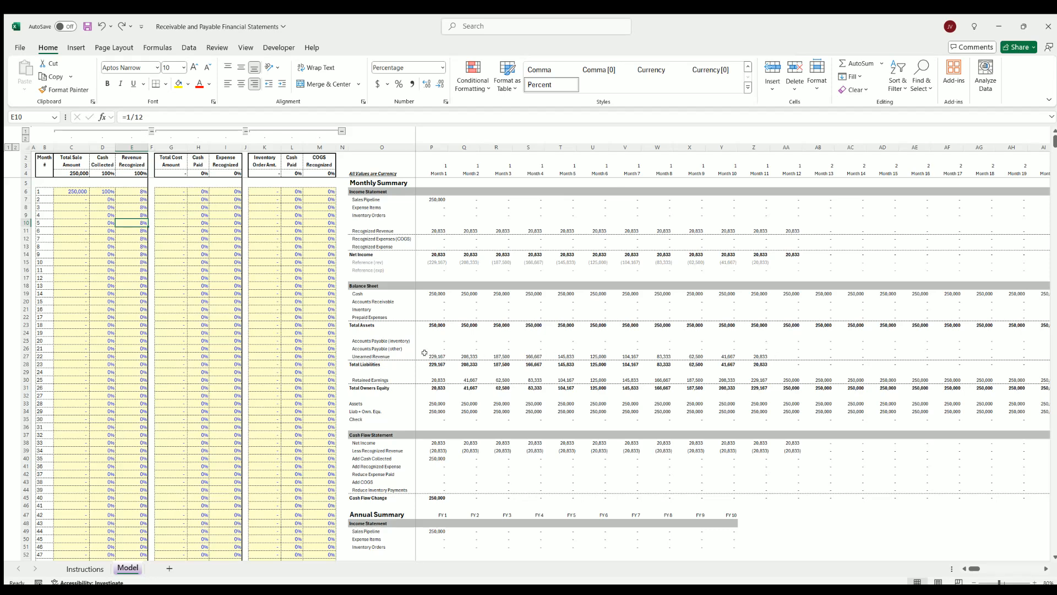
pyautogui.moveTo(435, 354); pyautogui.dragTo(774, 353)
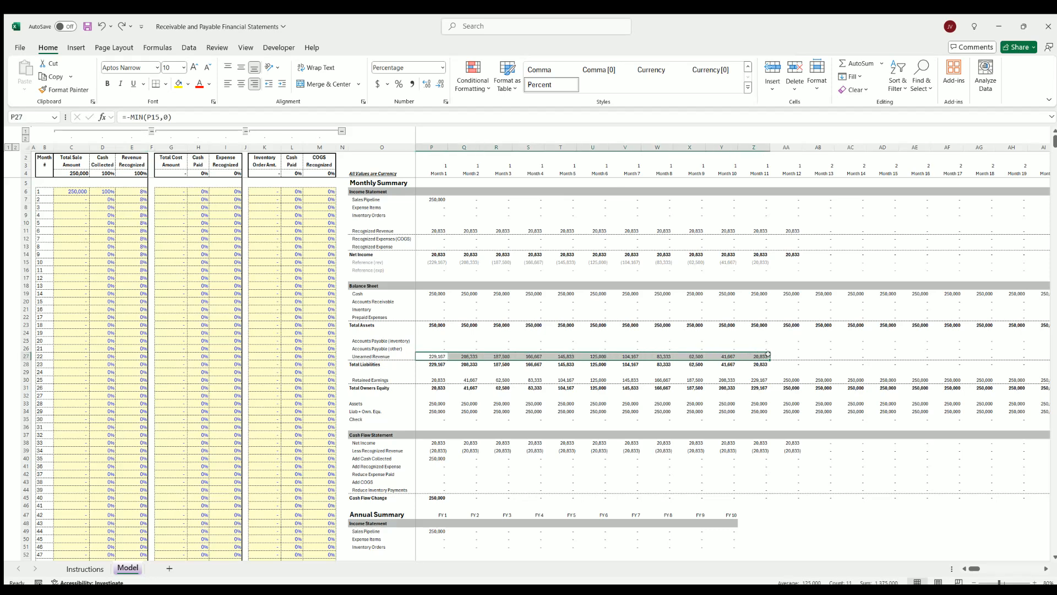
pyautogui.click(779, 354)
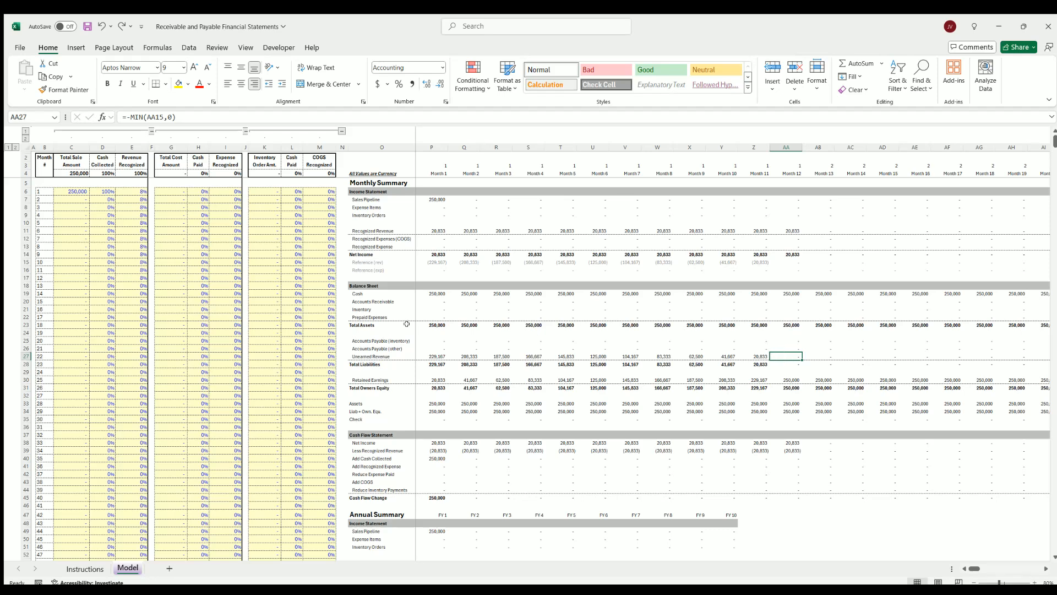
# Examine the monthly retained earnings, and compare total assets with liabilities plus owners' equity in the balance check
pyautogui.scroll(-4, 435, 328)
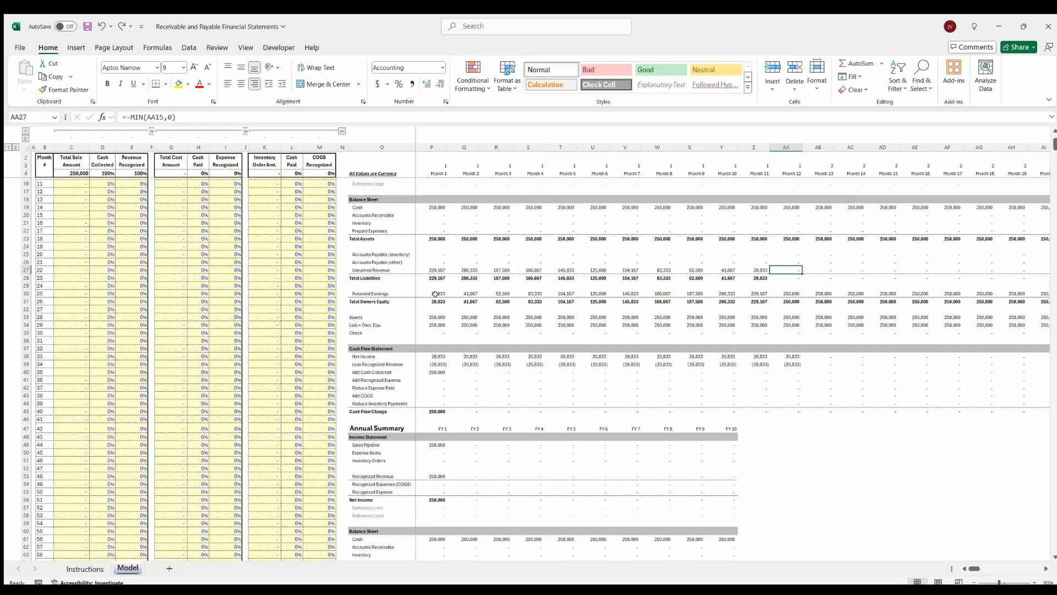
pyautogui.click(431, 291)
pyautogui.moveTo(432, 291); pyautogui.dragTo(863, 290)
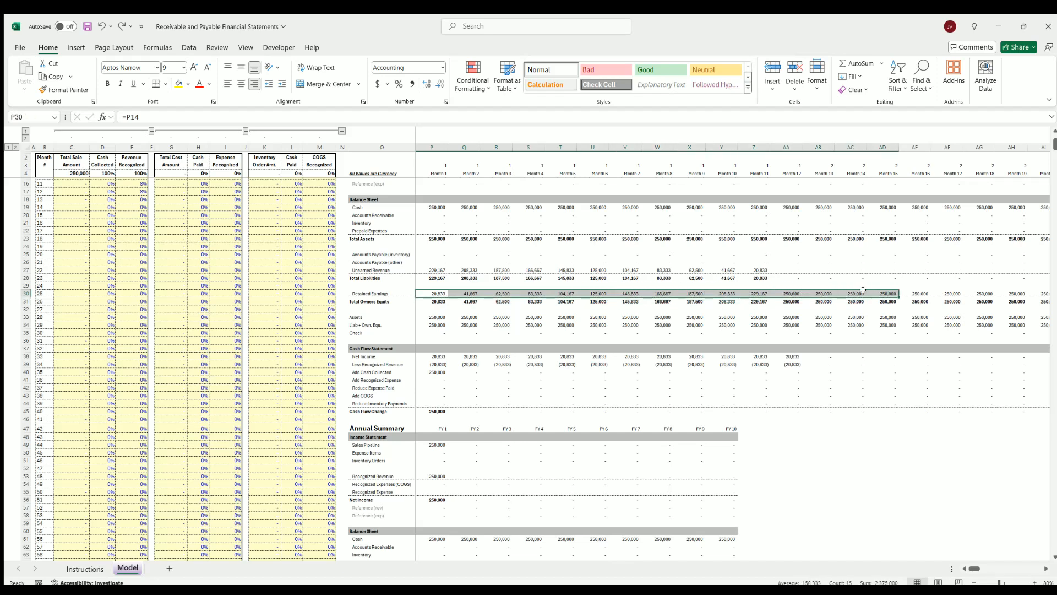
pyautogui.click(823, 290)
pyautogui.scroll(4, 610, 289)
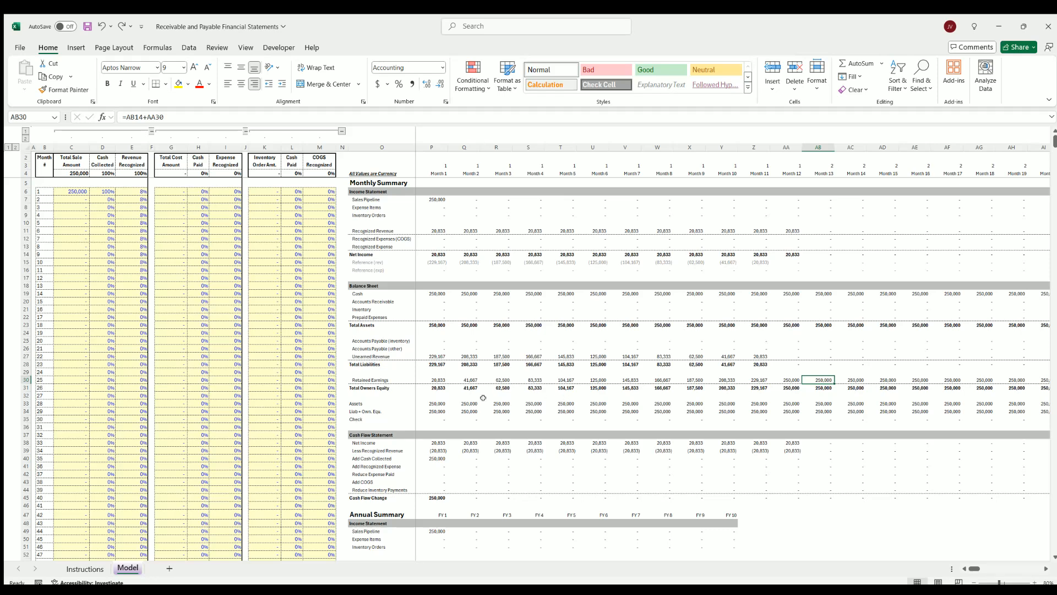
pyautogui.click(431, 400)
pyautogui.click(431, 409)
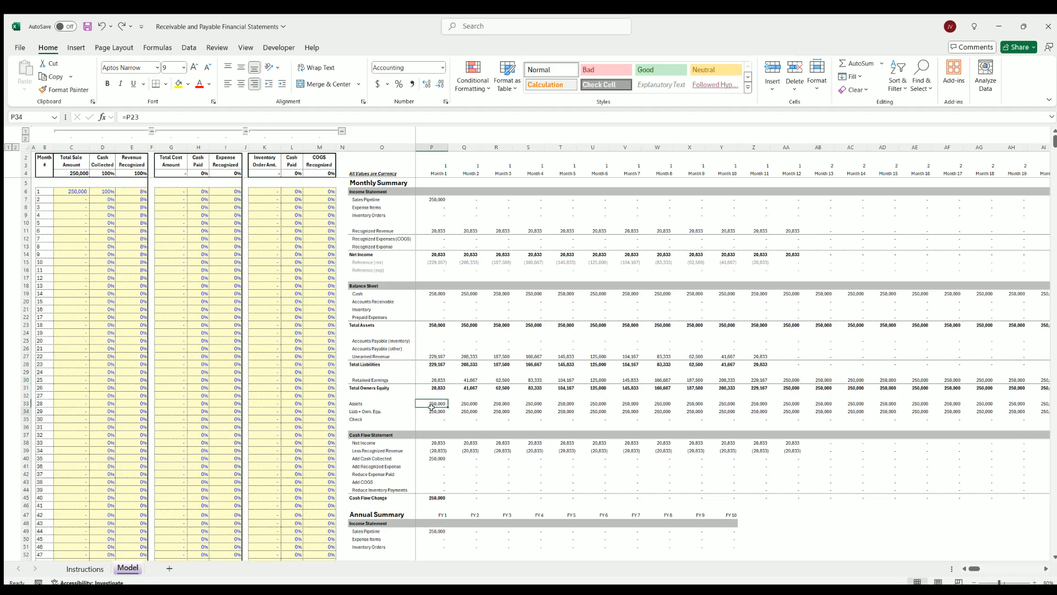
pyautogui.click(464, 419)
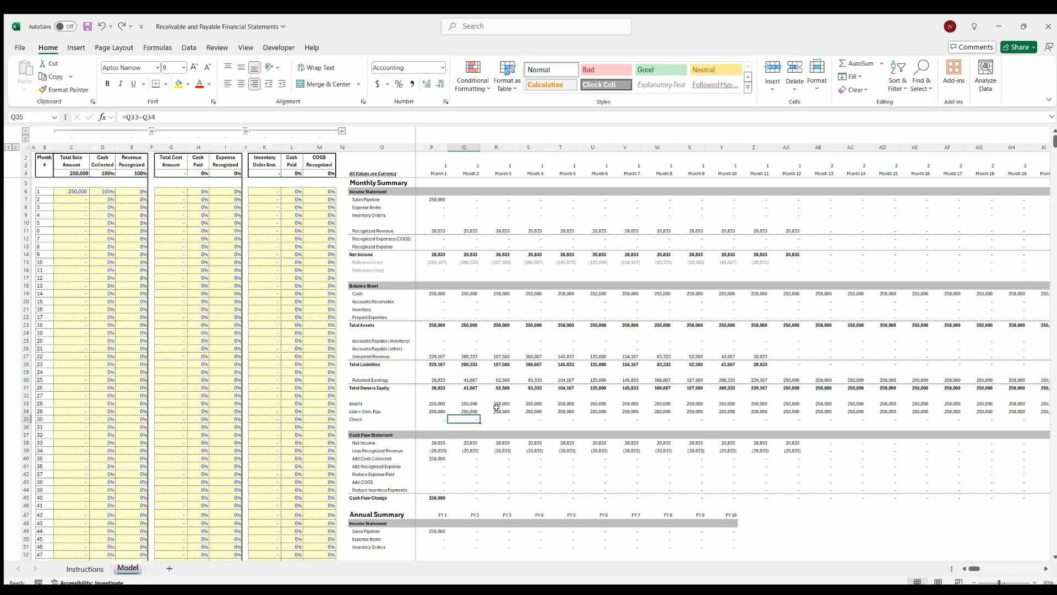
# Trace the monthly cash flow statement's recognized revenue deduction and cash collected lines back to the month 1 sale
pyautogui.scroll(-4, 461, 385)
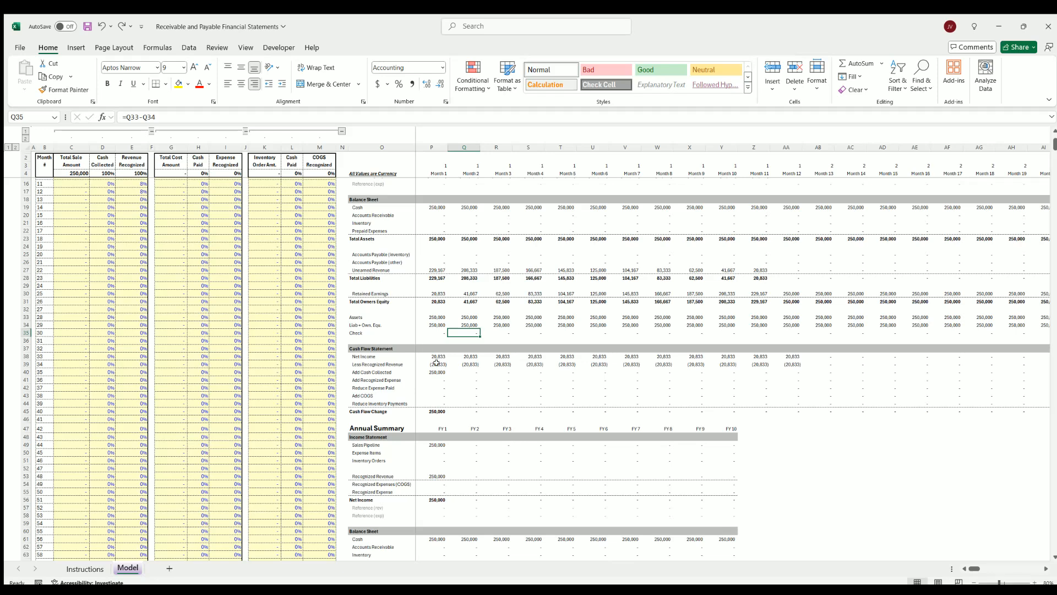
pyautogui.moveTo(436, 363); pyautogui.dragTo(779, 364)
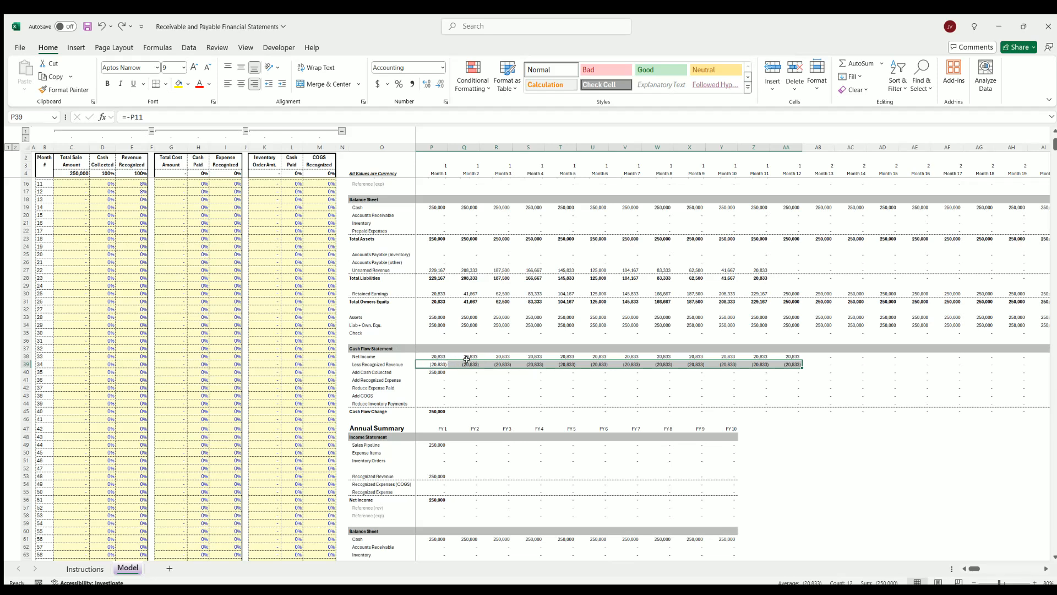
pyautogui.click(427, 370)
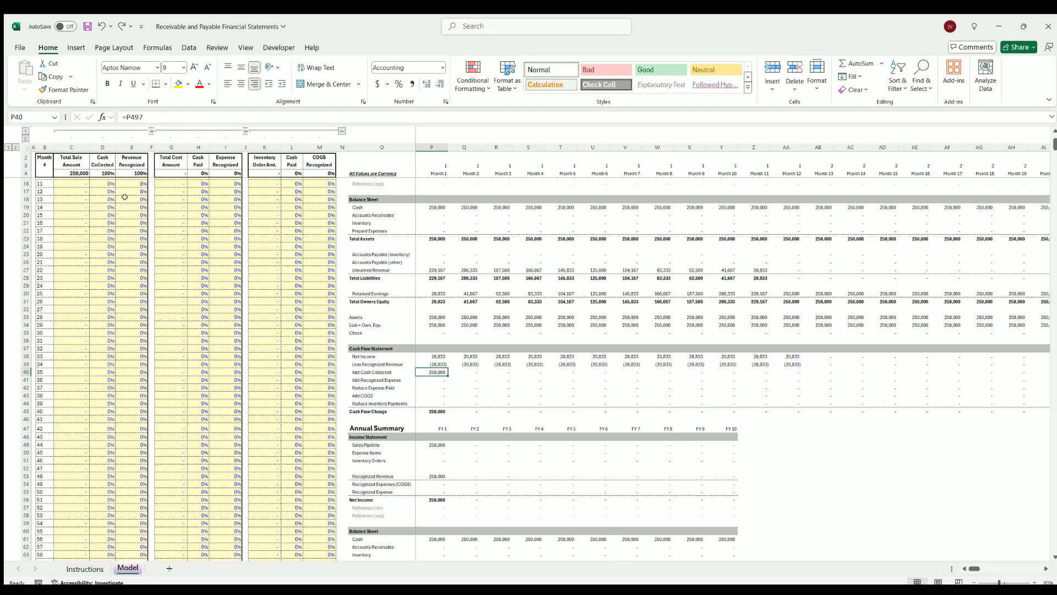
pyautogui.scroll(4, 122, 215)
pyautogui.click(66, 188)
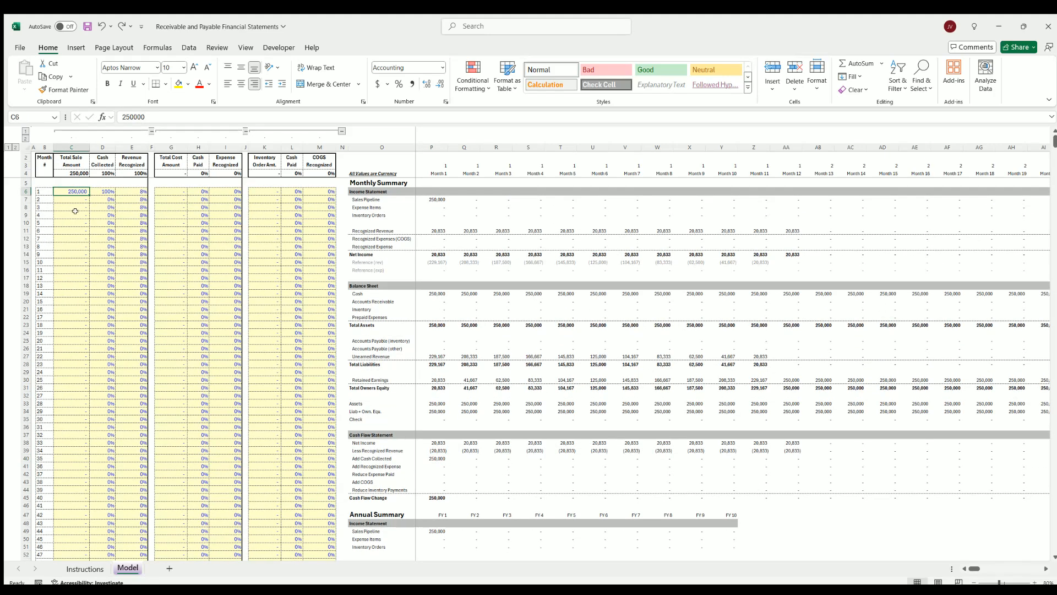
pyautogui.scroll(-4, 437, 404)
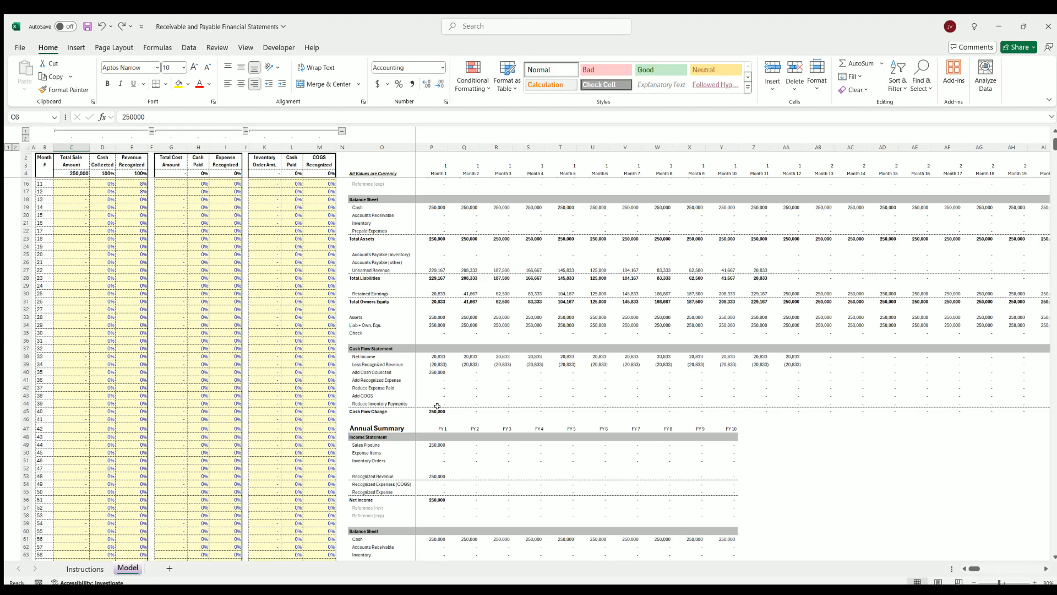
# Check the monthly cash flow change row across months 1 to 11, along with the annual sales pipeline
pyautogui.click(437, 410)
pyautogui.click(438, 444)
pyautogui.scroll(-3, 472, 442)
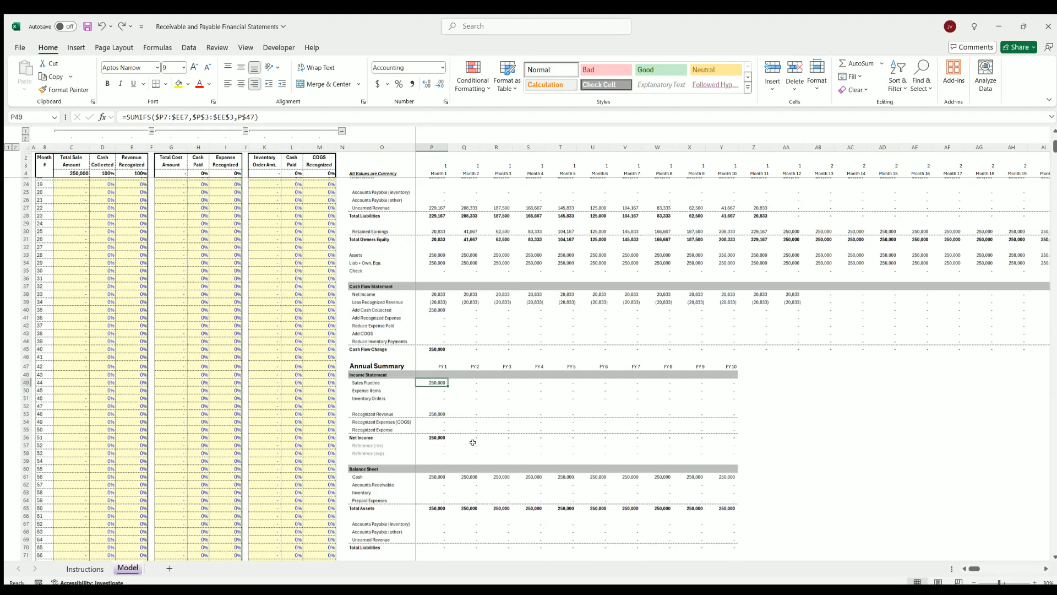
pyautogui.scroll(-1, 472, 442)
pyautogui.scroll(4, 435, 380)
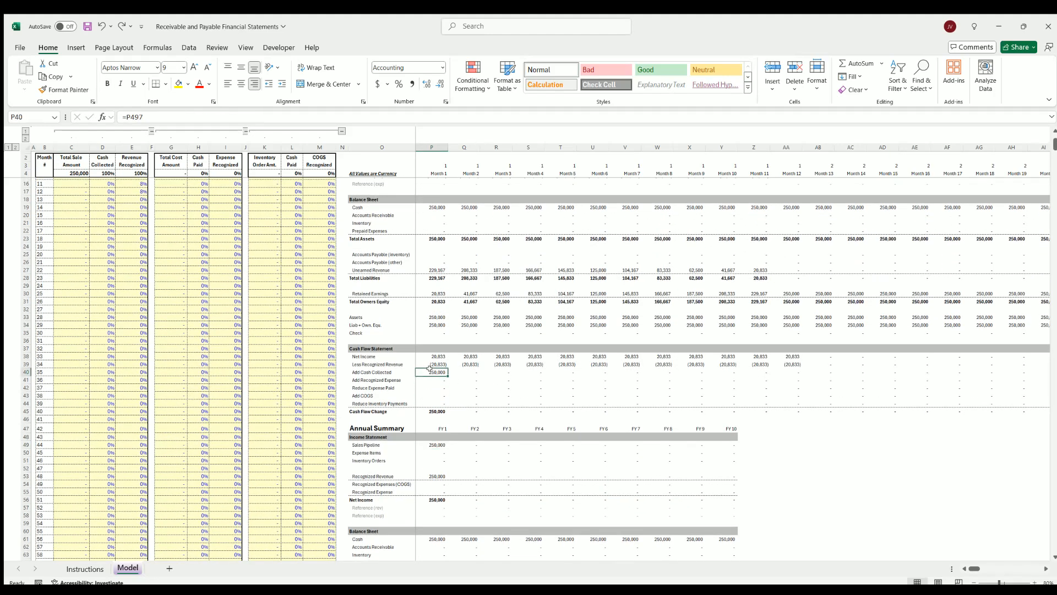
pyautogui.moveTo(433, 410); pyautogui.dragTo(501, 412)
pyautogui.moveTo(564, 414); pyautogui.dragTo(766, 413)
# Review the annual summary's FY 1 column and the cash flow, balance sheet and net income charts below it
pyautogui.scroll(-7, 618, 457)
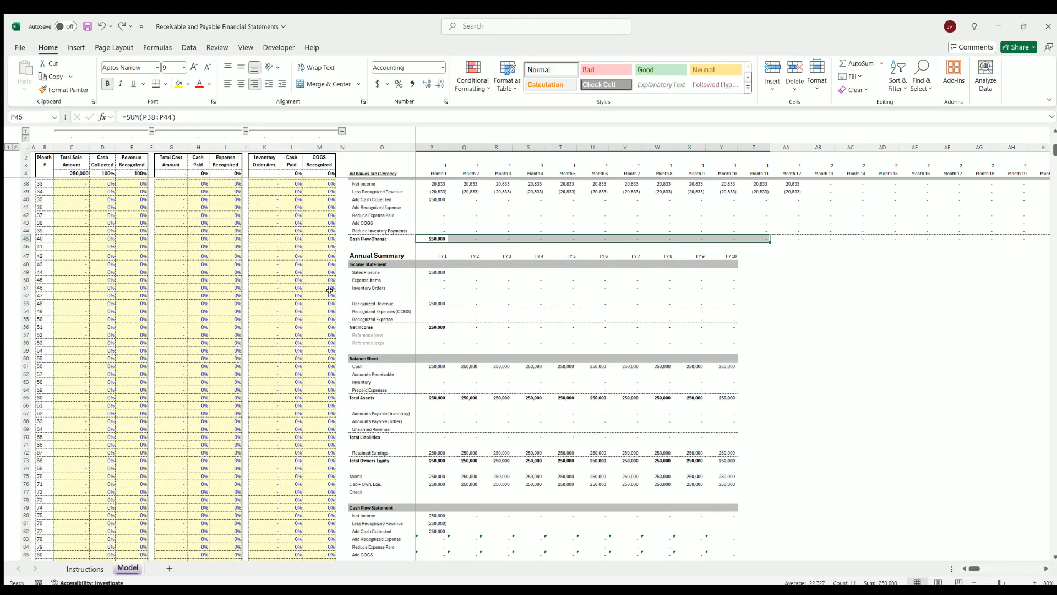
pyautogui.scroll(-4, 357, 356)
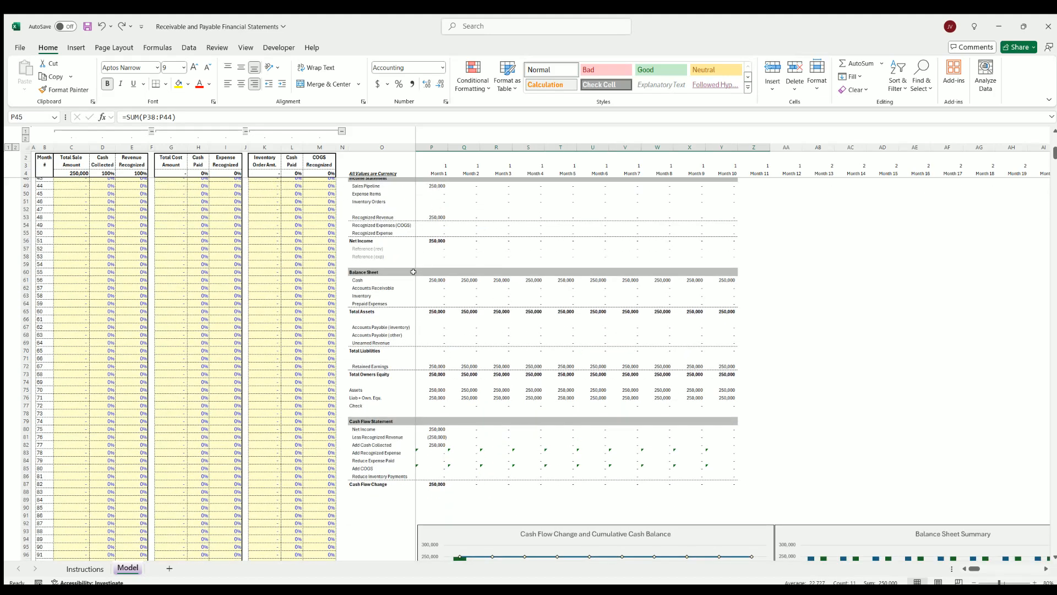
pyautogui.scroll(3, 412, 272)
pyautogui.moveTo(429, 254); pyautogui.dragTo(432, 531)
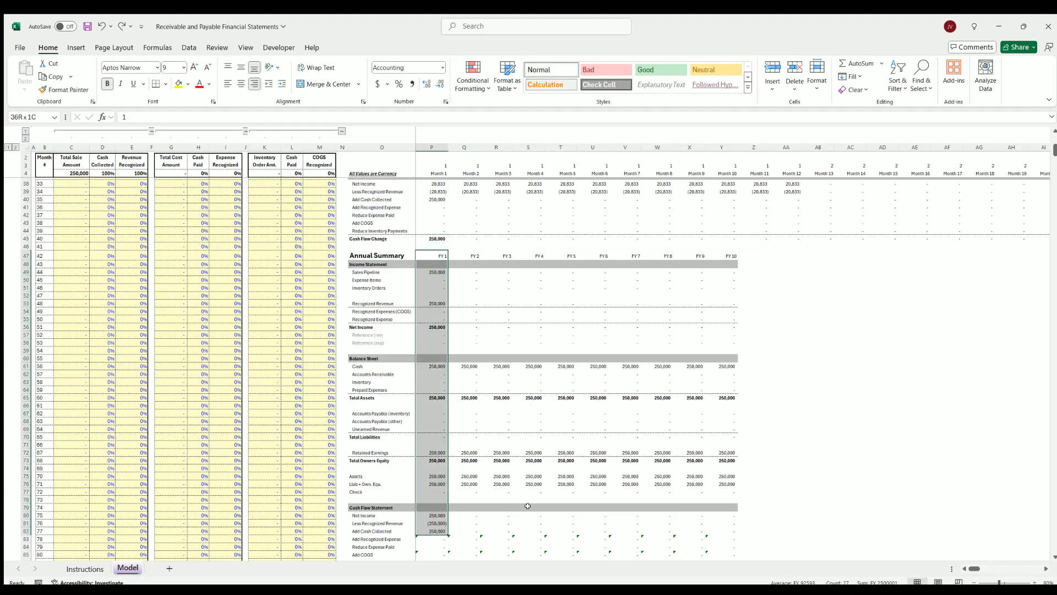
pyautogui.click(842, 467)
pyautogui.scroll(-7, 748, 402)
pyautogui.scroll(-6, 747, 402)
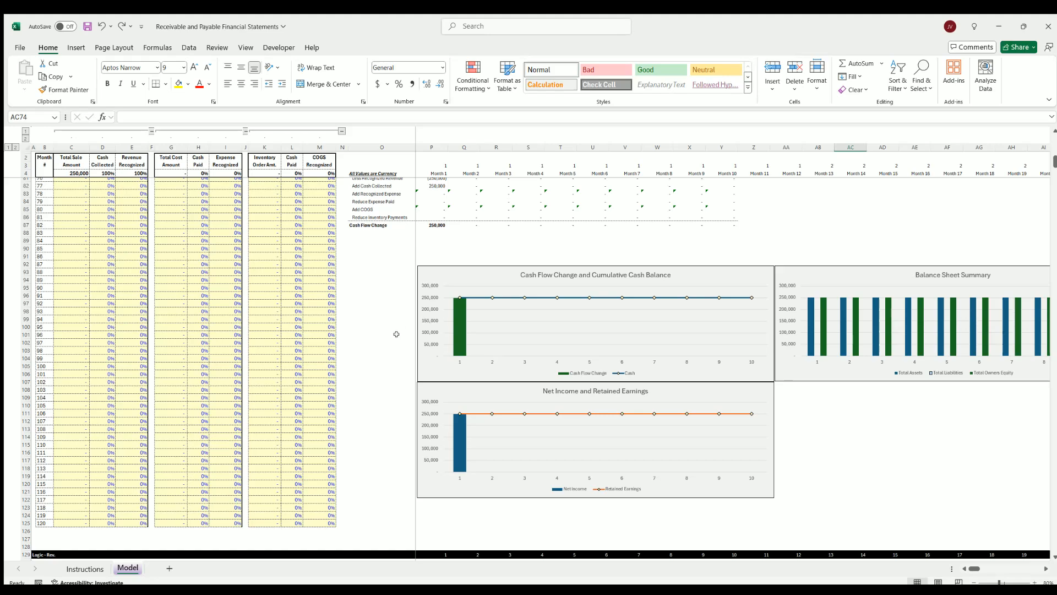
# Fill the 250,000 total sale amount from month 1 down to month 2, and extend it through month 10
pyautogui.scroll(20, 397, 332)
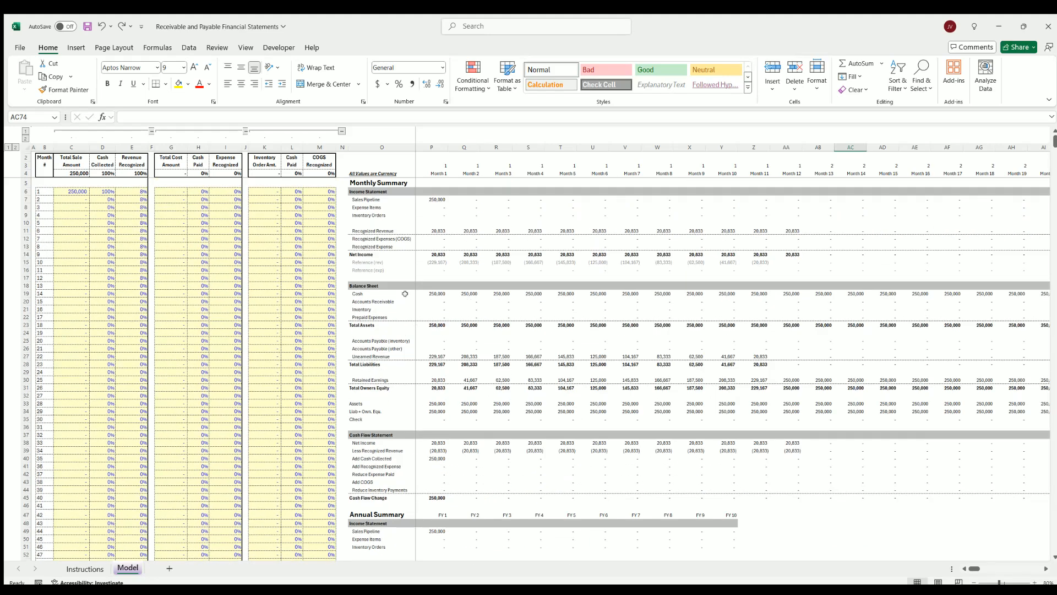
pyautogui.click(77, 190)
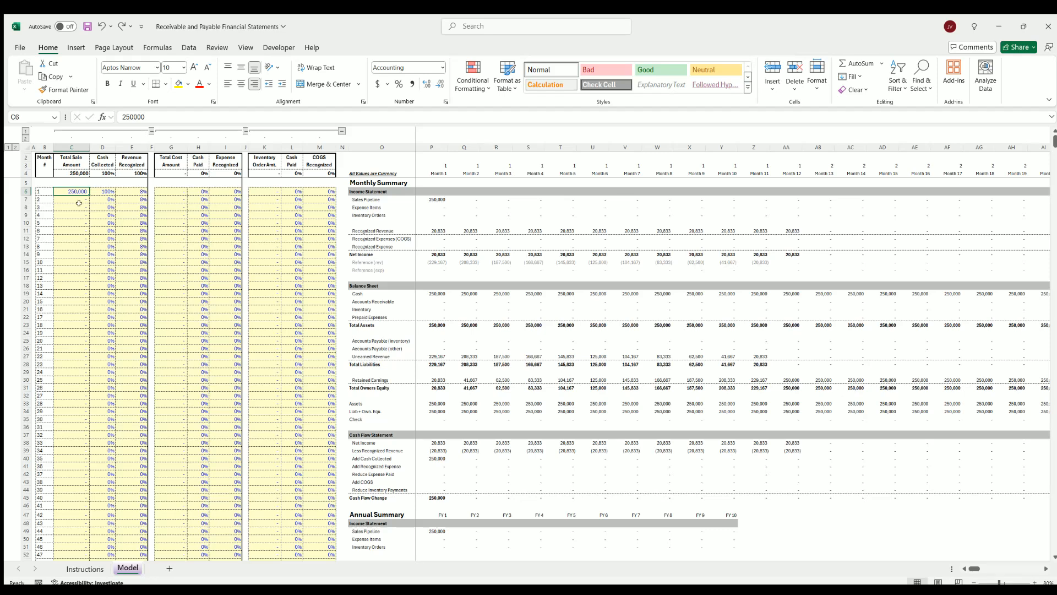
pyautogui.moveTo(89, 194); pyautogui.dragTo(85, 200)
pyautogui.click(73, 199)
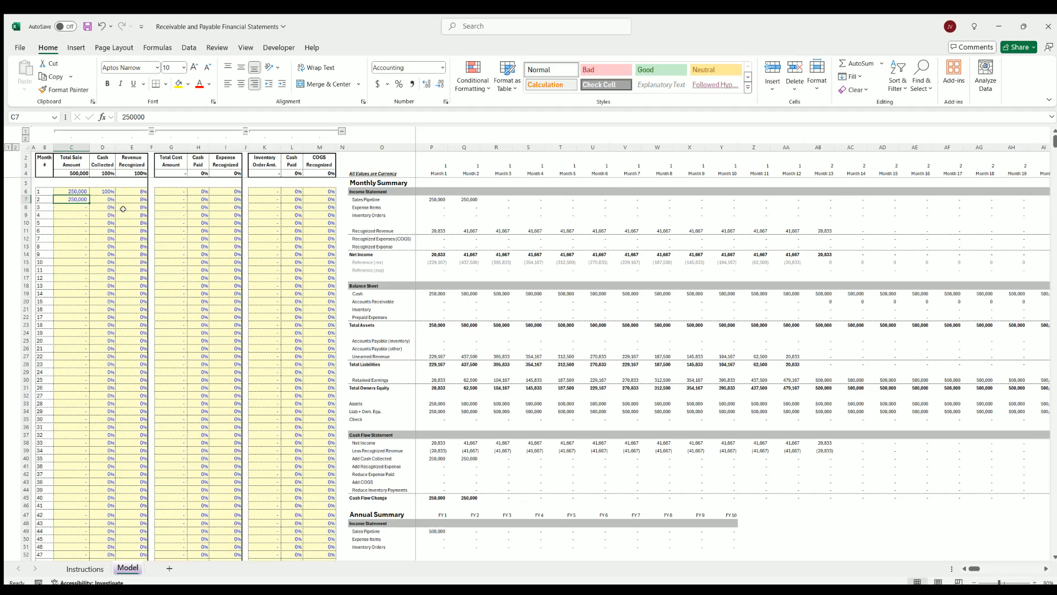
pyautogui.moveTo(106, 191); pyautogui.dragTo(140, 288)
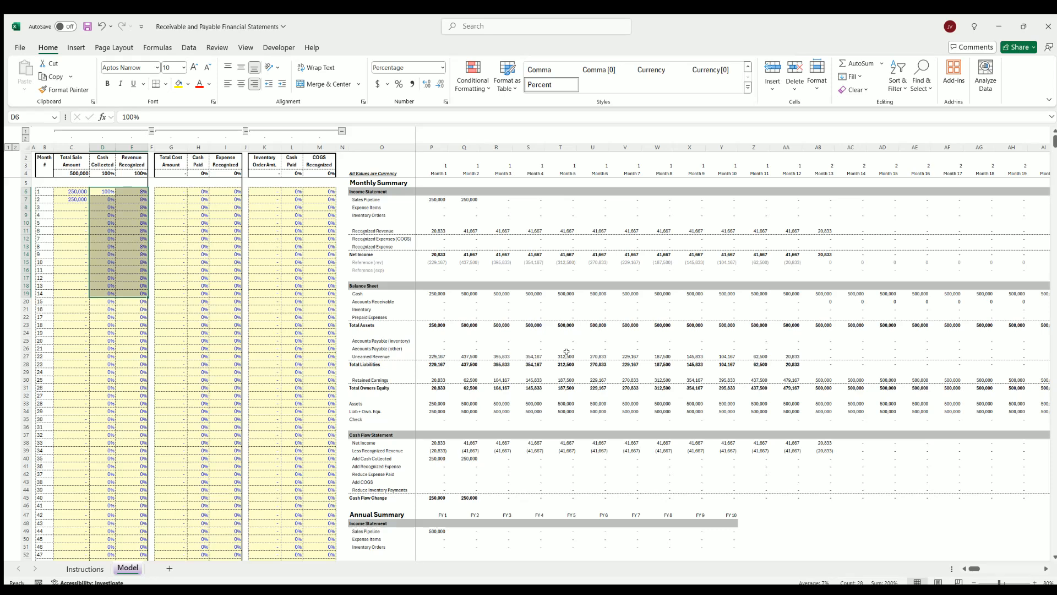
pyautogui.click(81, 199)
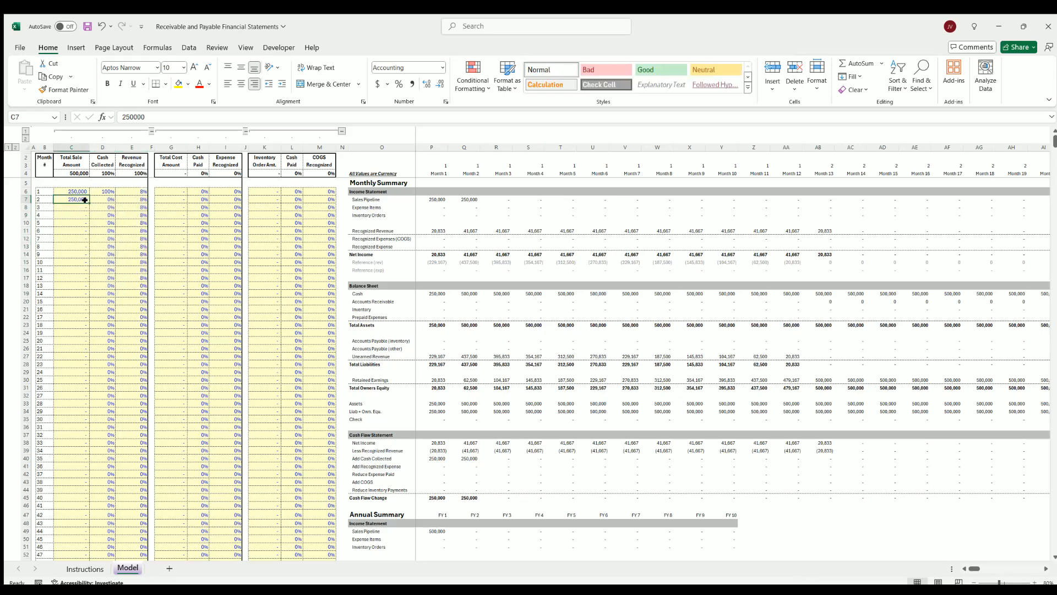
pyautogui.moveTo(89, 202); pyautogui.dragTo(76, 273)
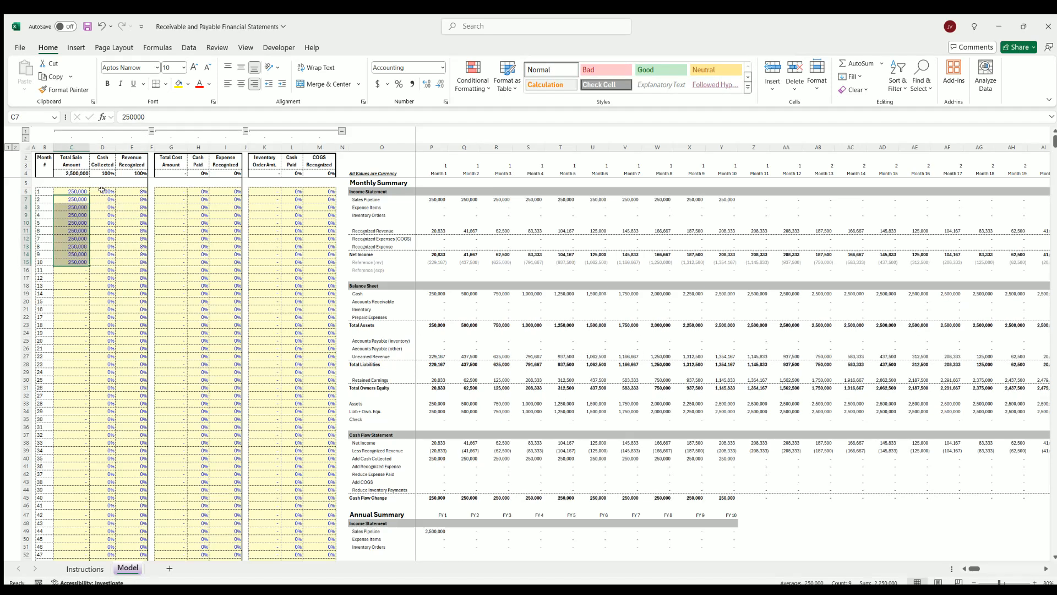
# Review the cash collected and revenue recognized percentages alongside the individual monthly sale amounts they apply to
pyautogui.moveTo(101, 191); pyautogui.dragTo(135, 296)
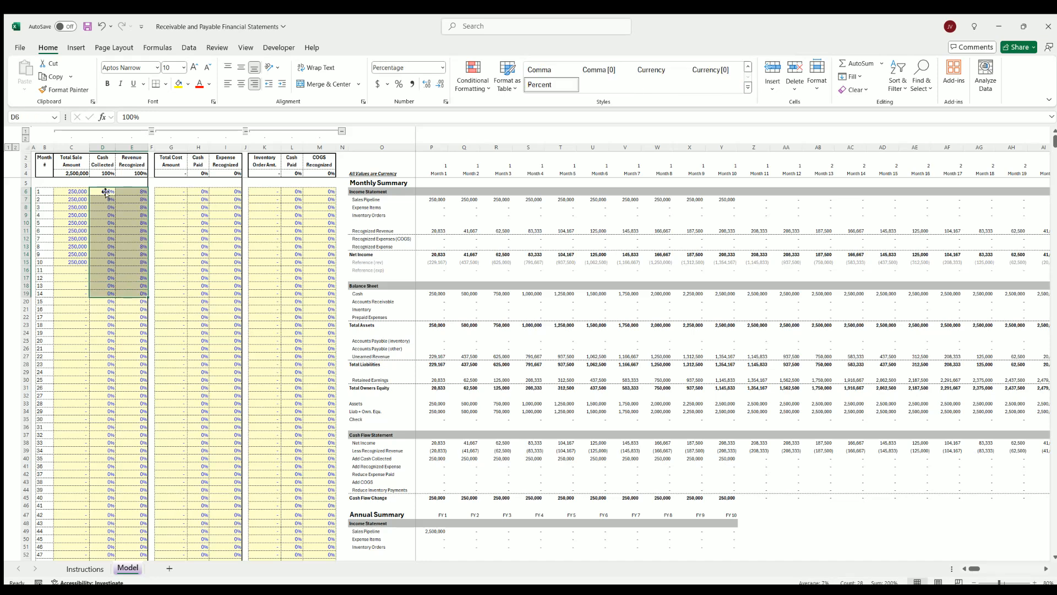
pyautogui.click(104, 192)
pyautogui.moveTo(132, 188); pyautogui.dragTo(133, 278)
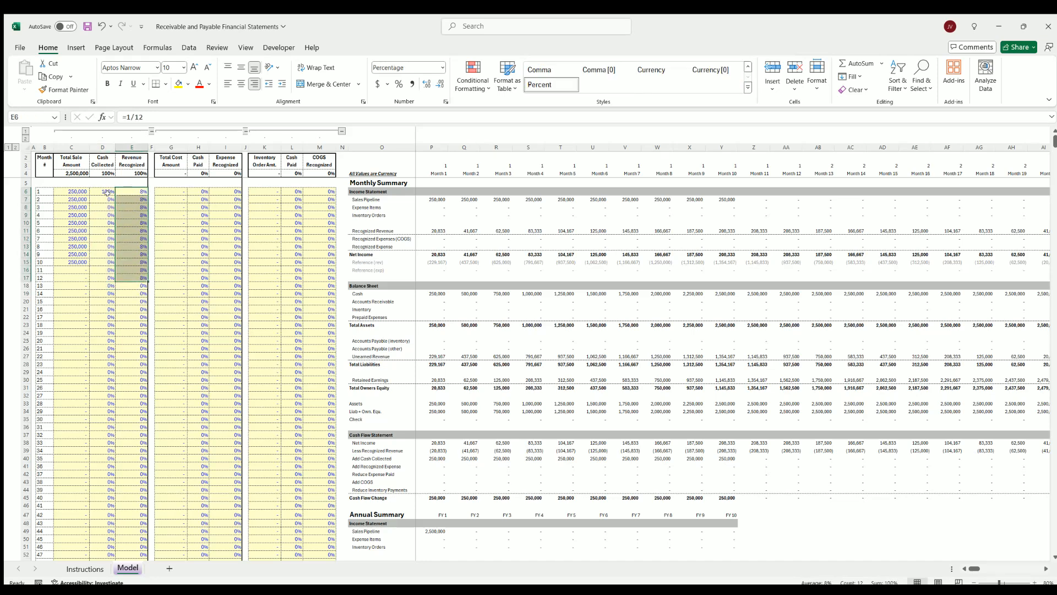
pyautogui.moveTo(101, 190); pyautogui.dragTo(132, 277)
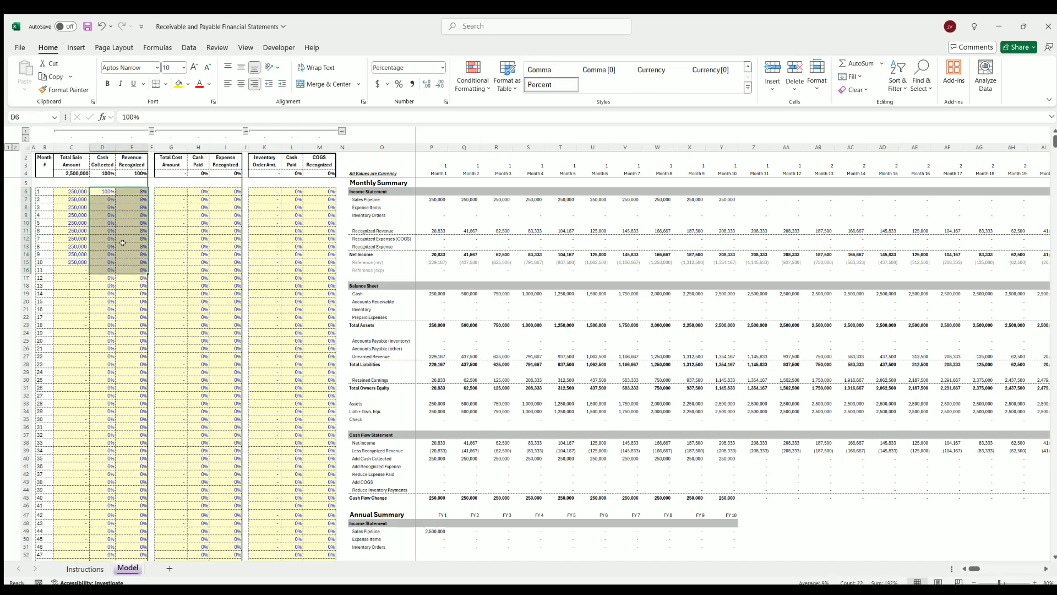
pyautogui.click(72, 192)
pyautogui.click(72, 199)
pyautogui.click(72, 208)
pyautogui.click(72, 222)
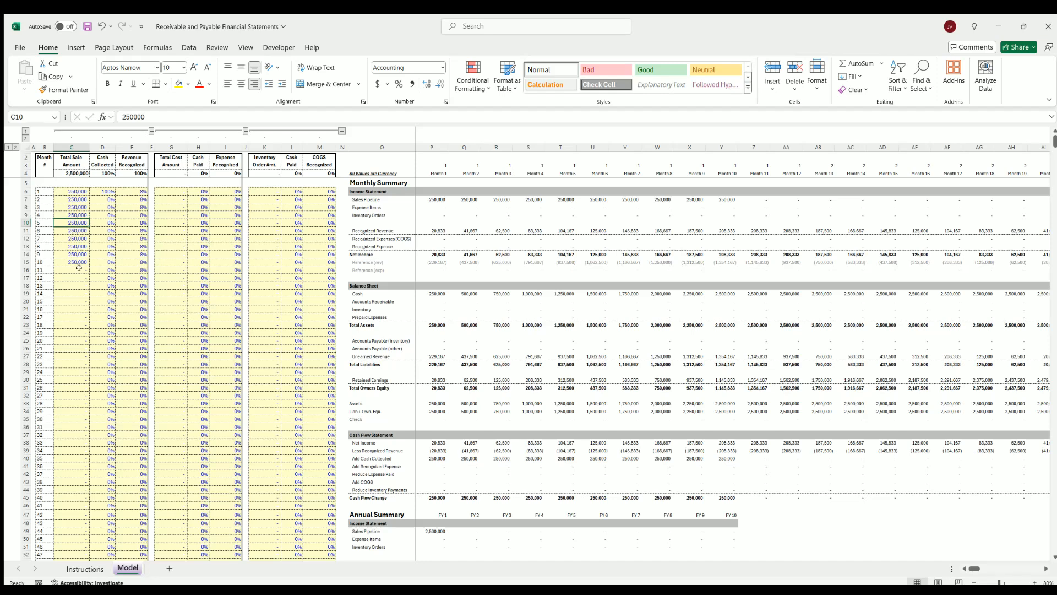
# Inspect the retained earnings in month 21 and return to the first months of the statements
pyautogui.moveTo(970, 567); pyautogui.dragTo(979, 568)
pyautogui.click(815, 378)
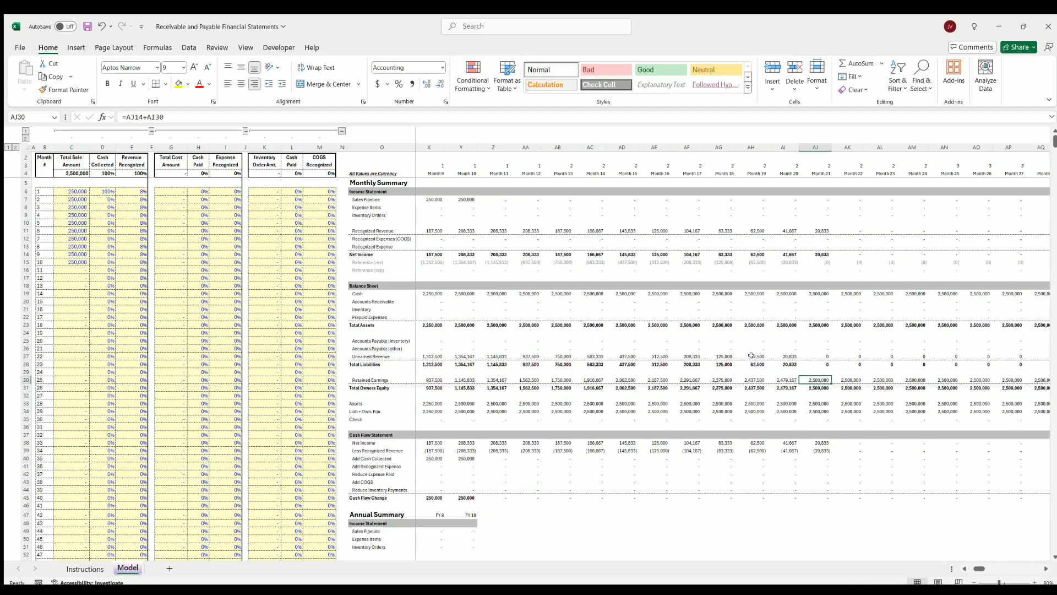
pyautogui.moveTo(979, 568); pyautogui.dragTo(974, 568)
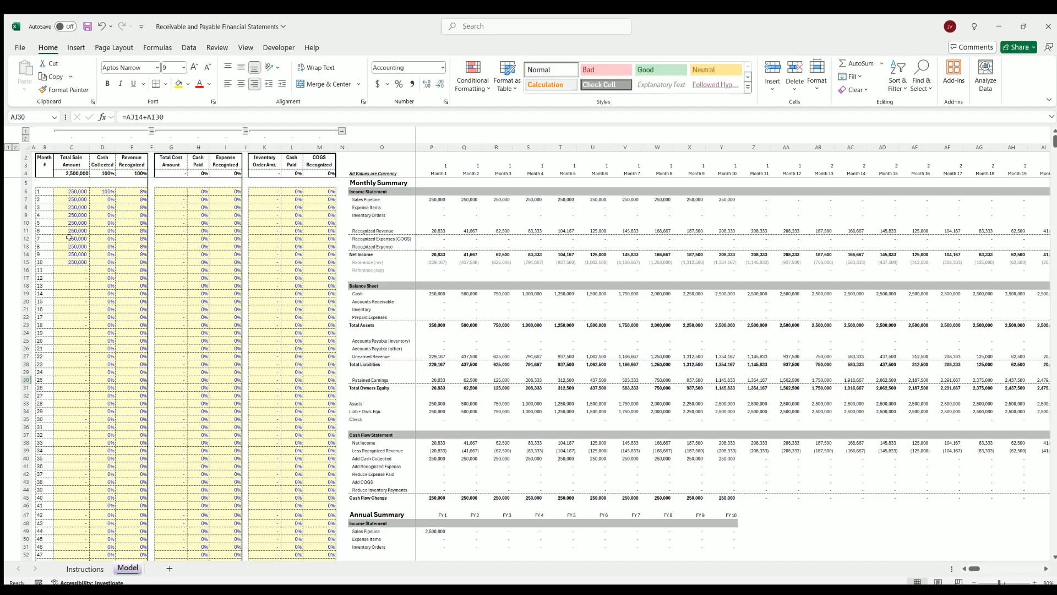
# Set the cash collected percentage to 50% in month 1 and 50% in month 6
pyautogui.click(108, 192)
pyautogui.write('5')
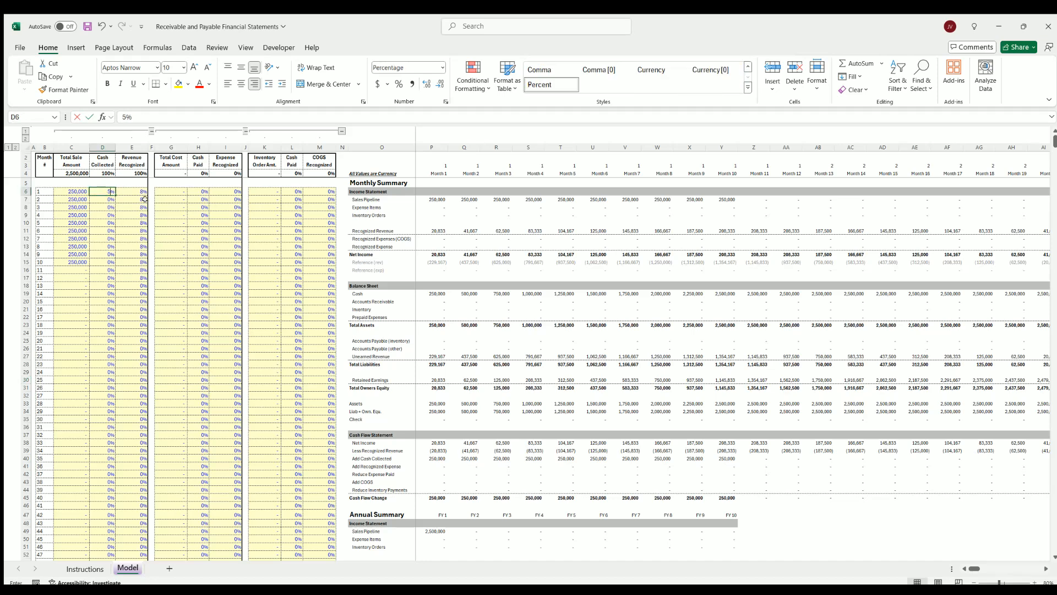
pyautogui.write('0')
pyautogui.click(105, 230)
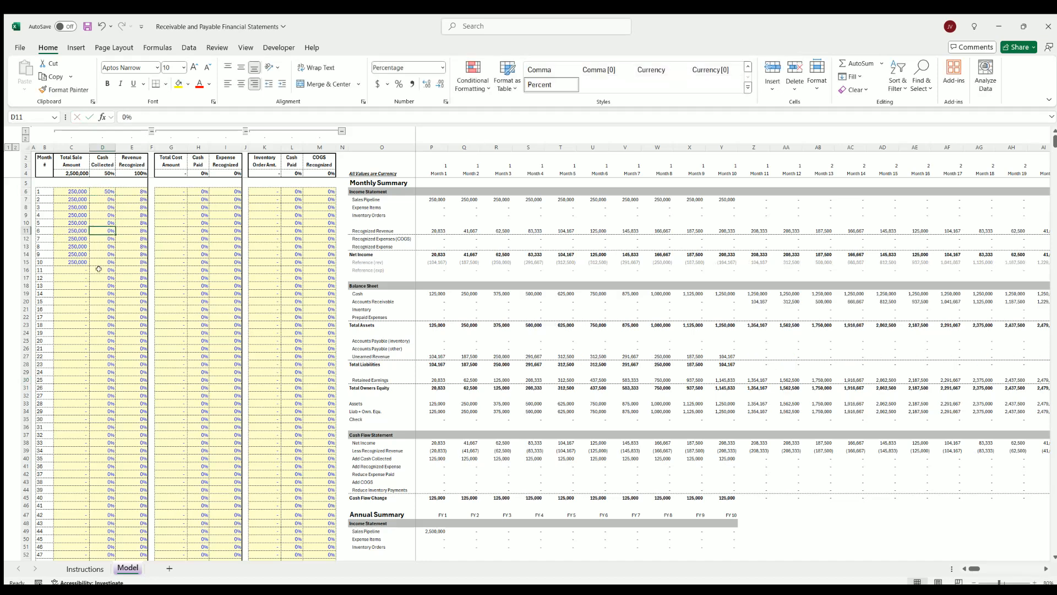
pyautogui.write('50')
pyautogui.click(102, 285)
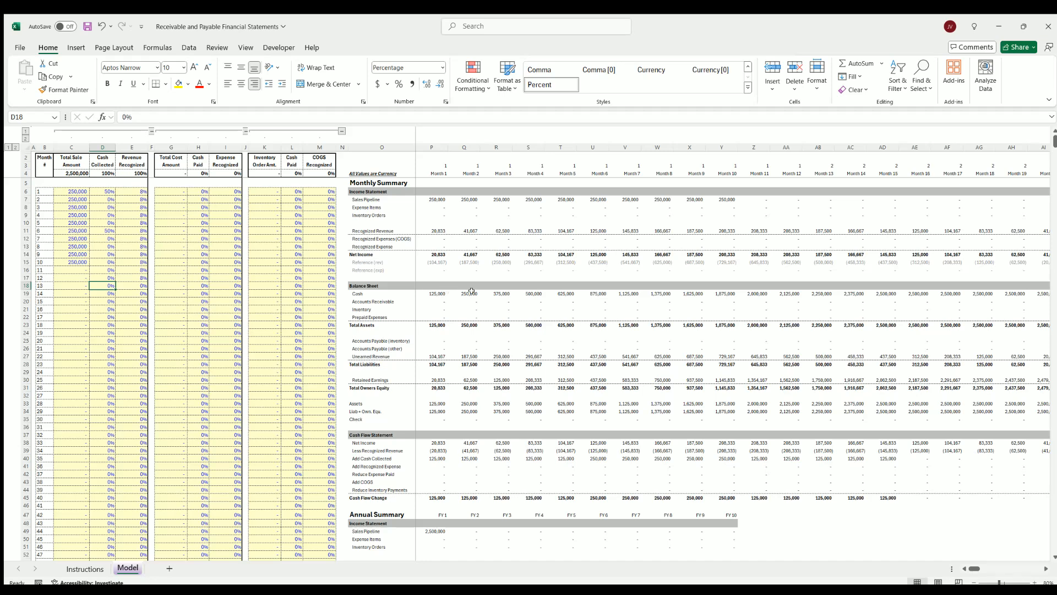
# Examine the cash balances for months 3, 13 and 16, and compare them with the cash collected and revenue recognized percentages
pyautogui.click(497, 293)
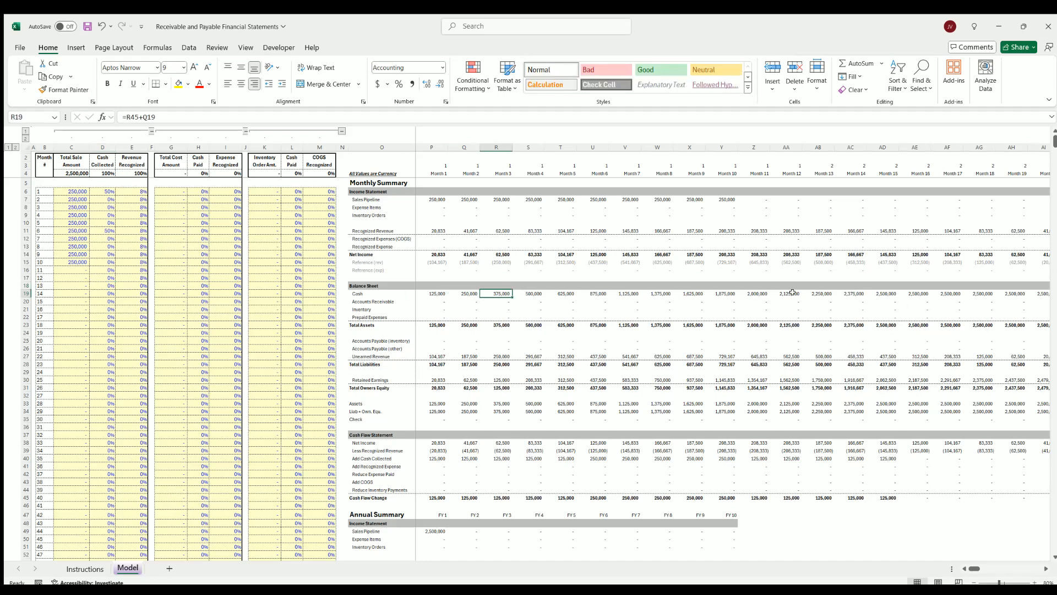
pyautogui.click(821, 293)
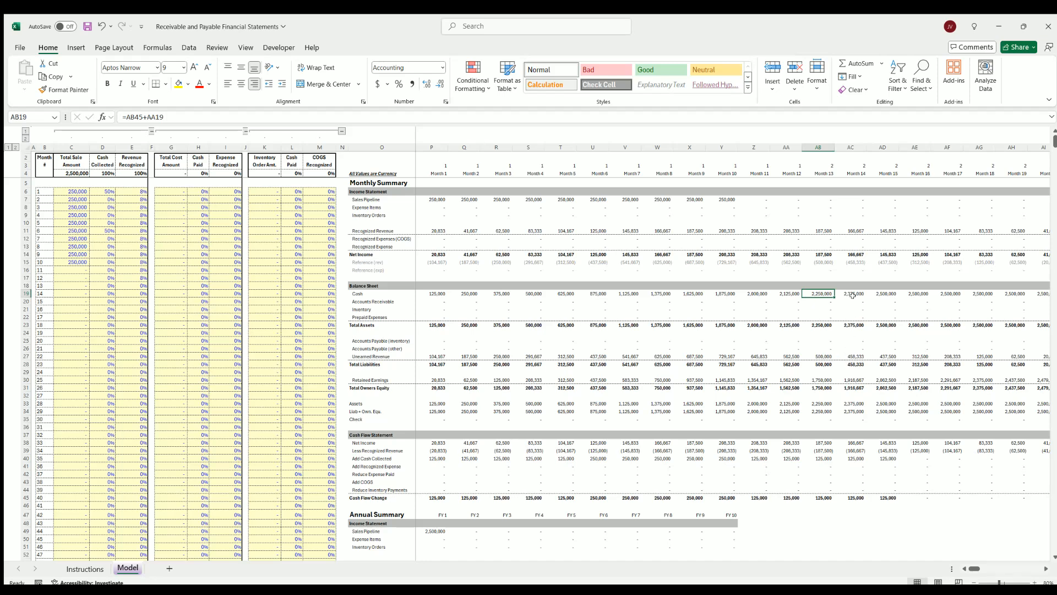
pyautogui.click(914, 290)
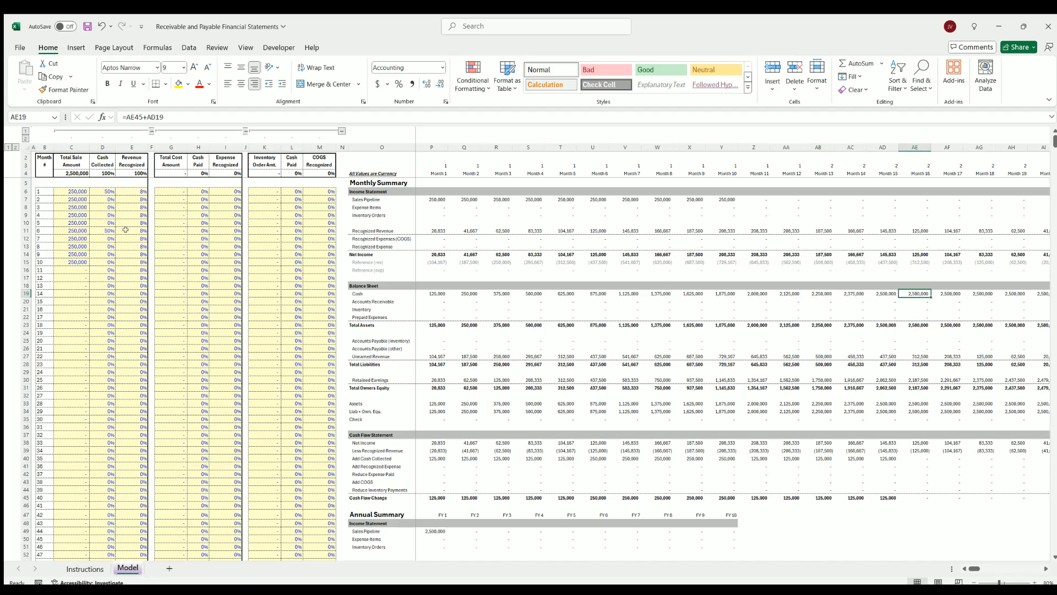
pyautogui.moveTo(104, 187); pyautogui.dragTo(103, 282)
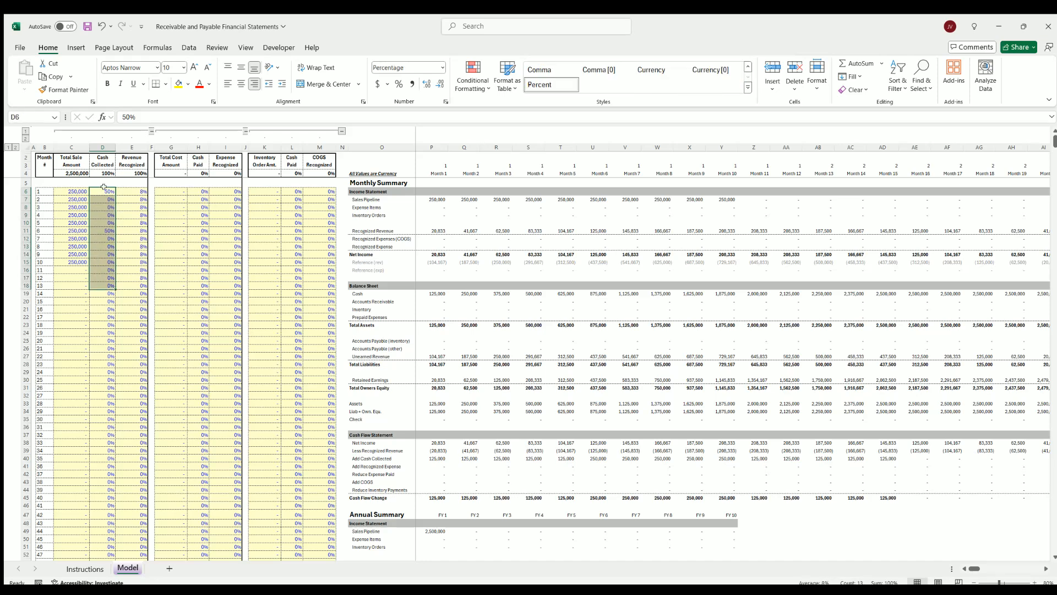
pyautogui.moveTo(104, 187); pyautogui.dragTo(104, 245)
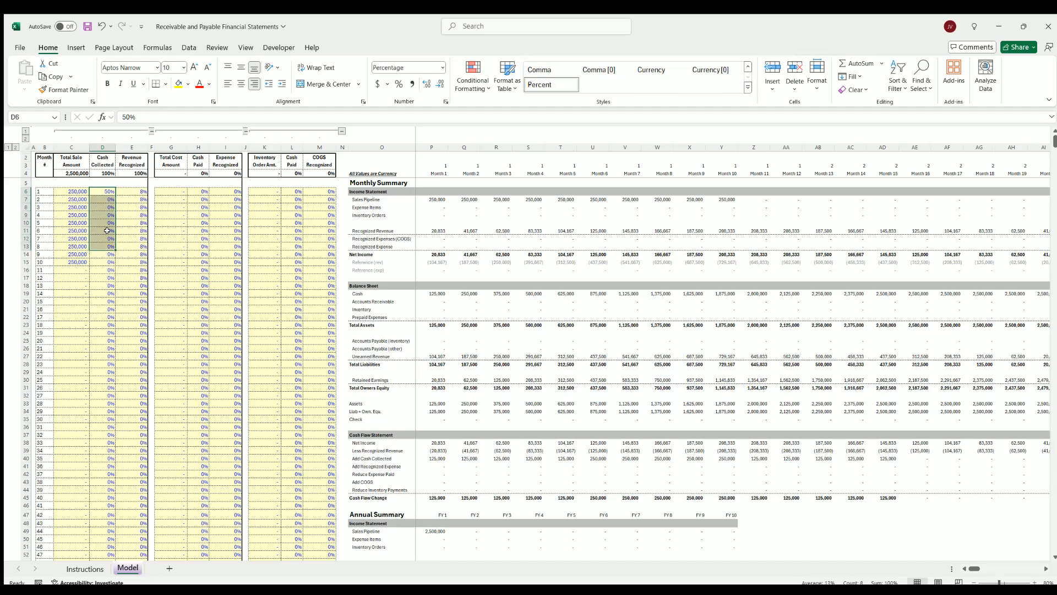
pyautogui.click(135, 189)
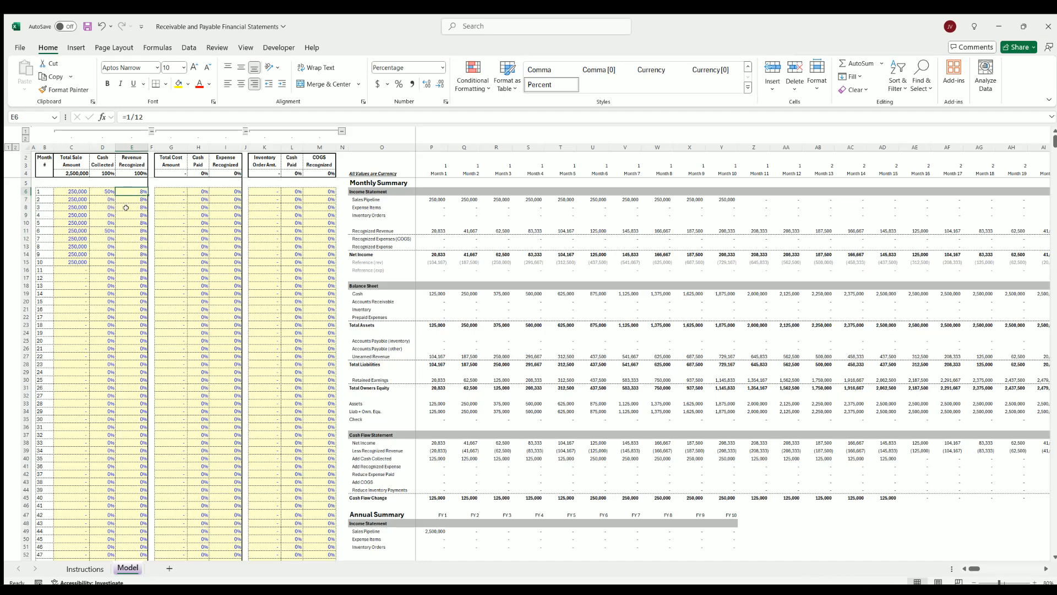
pyautogui.click(102, 190)
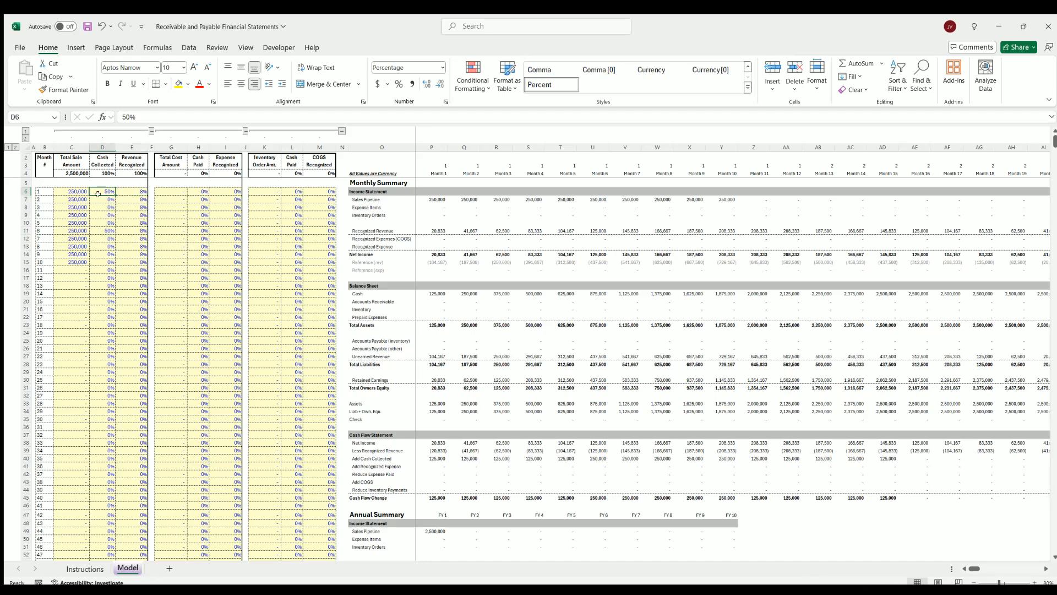
# Clear the sale amounts for months 2 to 10 and set the cash collected percentages in months 1 and 6 to 0%
pyautogui.moveTo(73, 270); pyautogui.dragTo(72, 200)
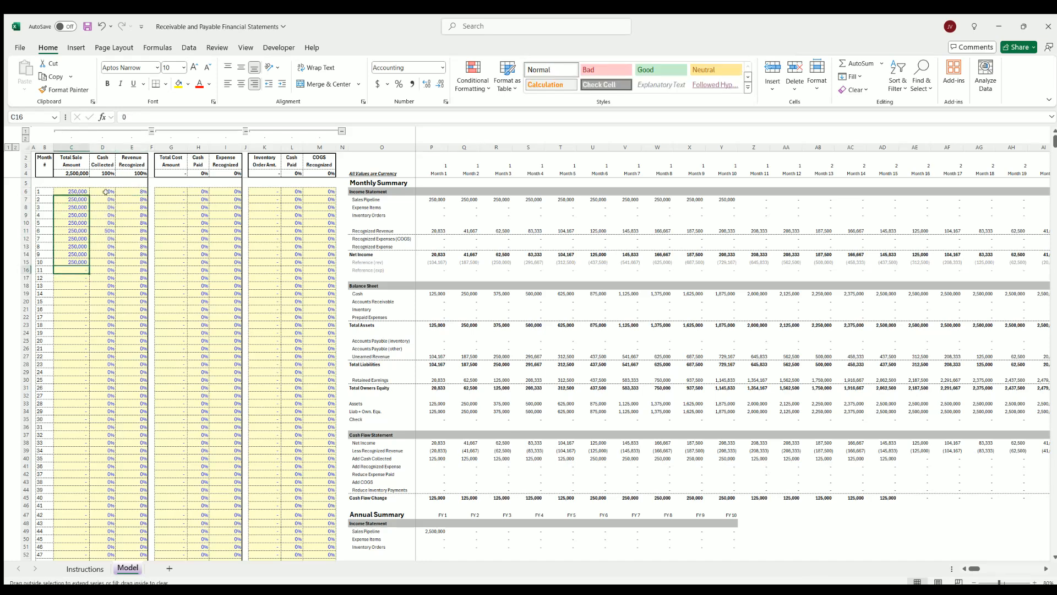
pyautogui.press('Delete')
pyautogui.click(108, 191)
pyautogui.write('0')
pyautogui.click(105, 230)
pyautogui.write('0')
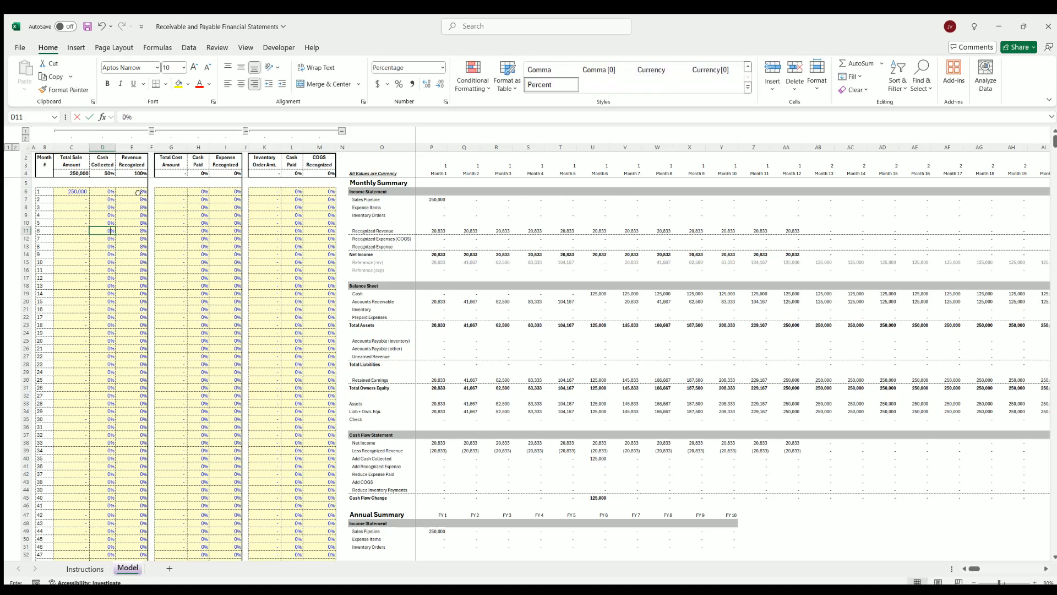
# Reset the revenue recognized percentages to 0% for all months
pyautogui.click(135, 191)
pyautogui.write('=1/120')
pyautogui.moveTo(147, 195); pyautogui.dragTo(142, 278)
pyautogui.moveTo(102, 196); pyautogui.dragTo(118, 190)
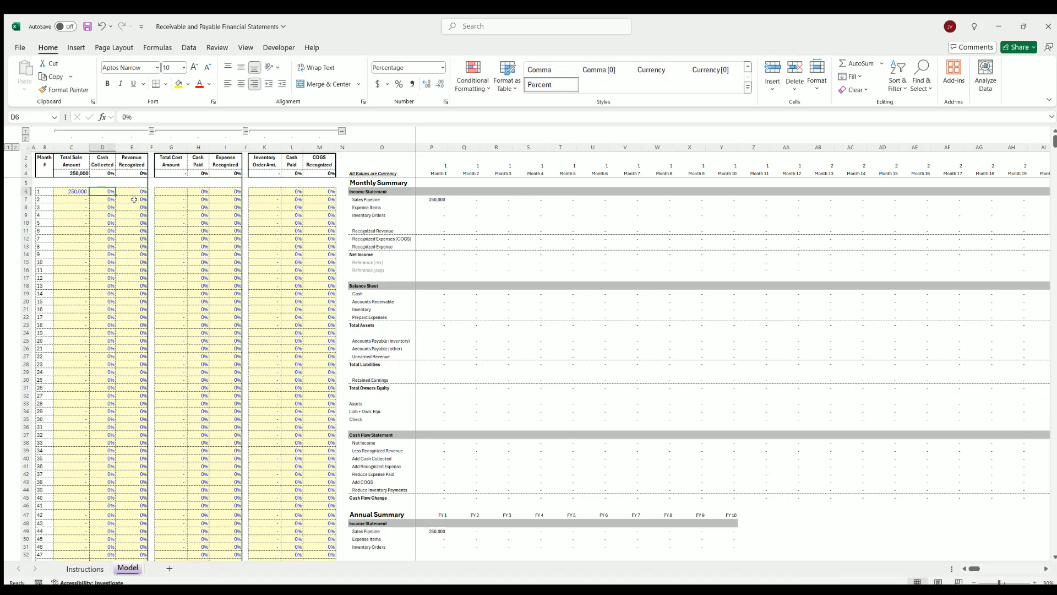
# Set the revenue recognized percentage to 100% in month 1 for the single 250,000 sale
pyautogui.click(135, 188)
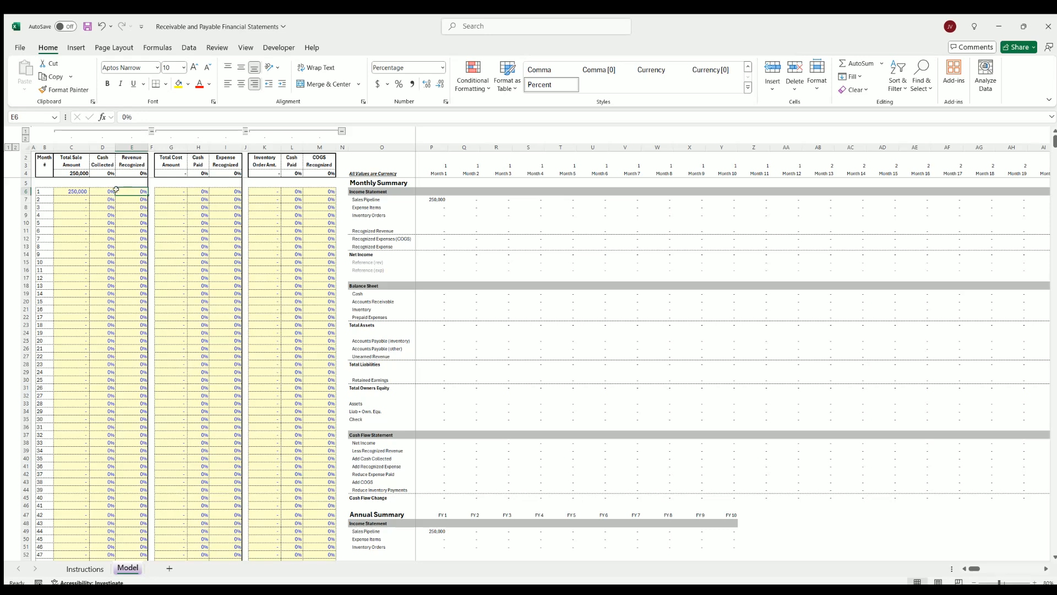
pyautogui.click(74, 189)
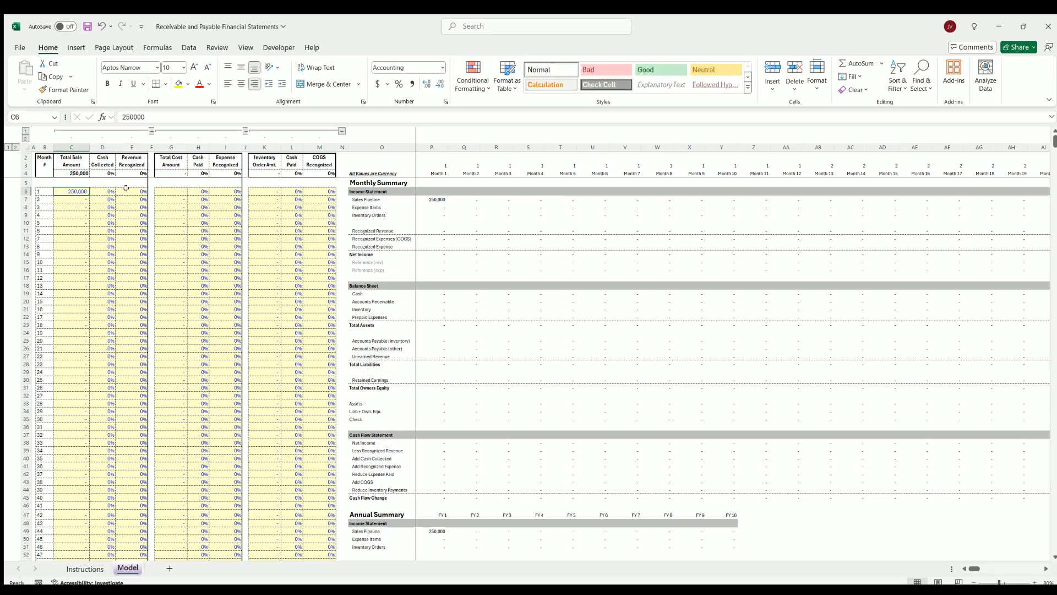
pyautogui.click(126, 188)
pyautogui.write('100')
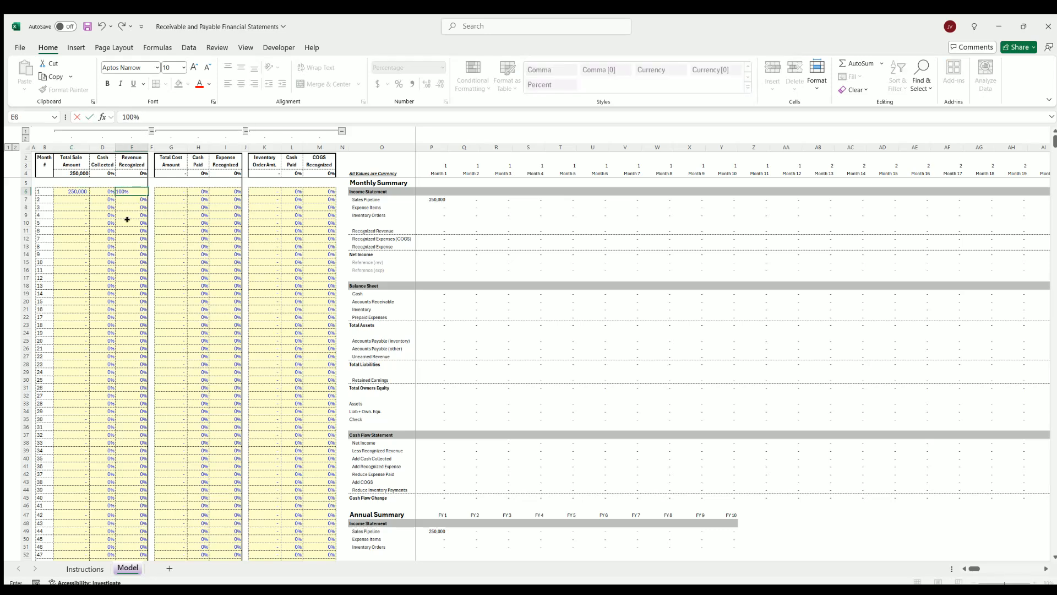
pyautogui.click(127, 219)
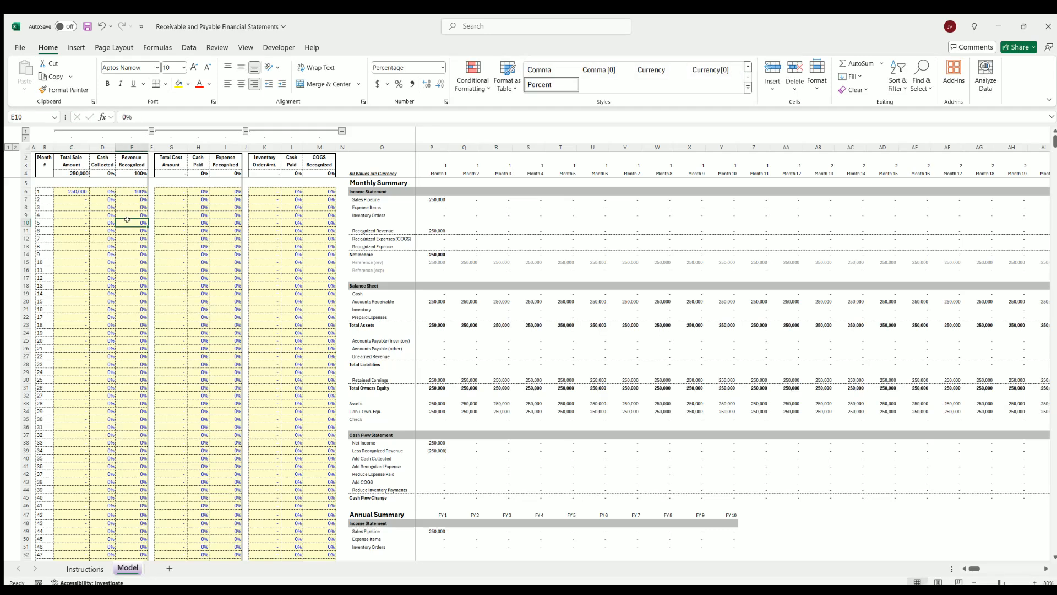
# Set the cash collected percentage to 50% in month 1 and 50% in month 3
pyautogui.click(98, 188)
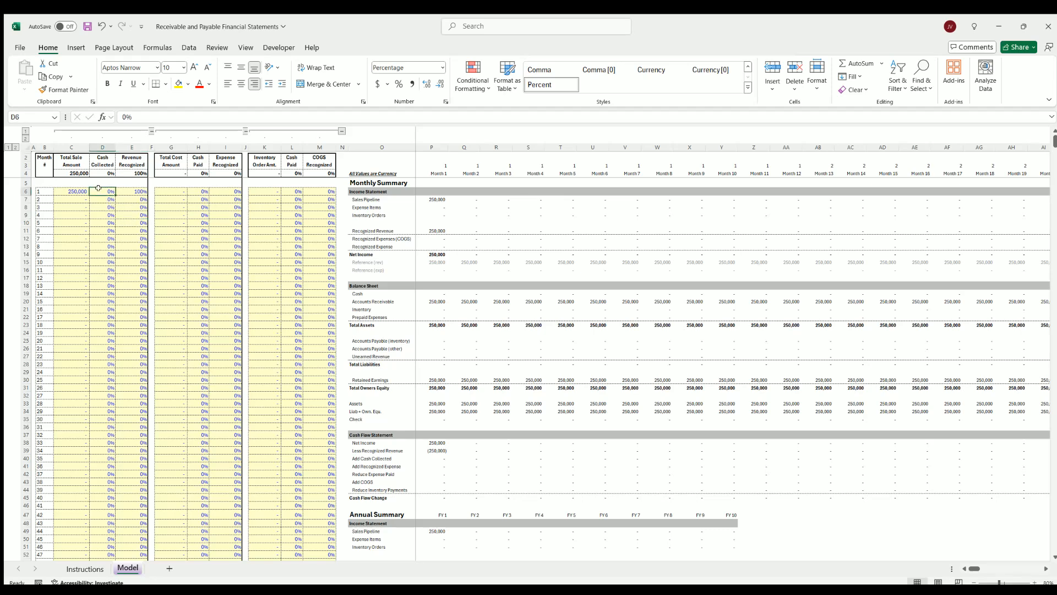
pyautogui.write('50')
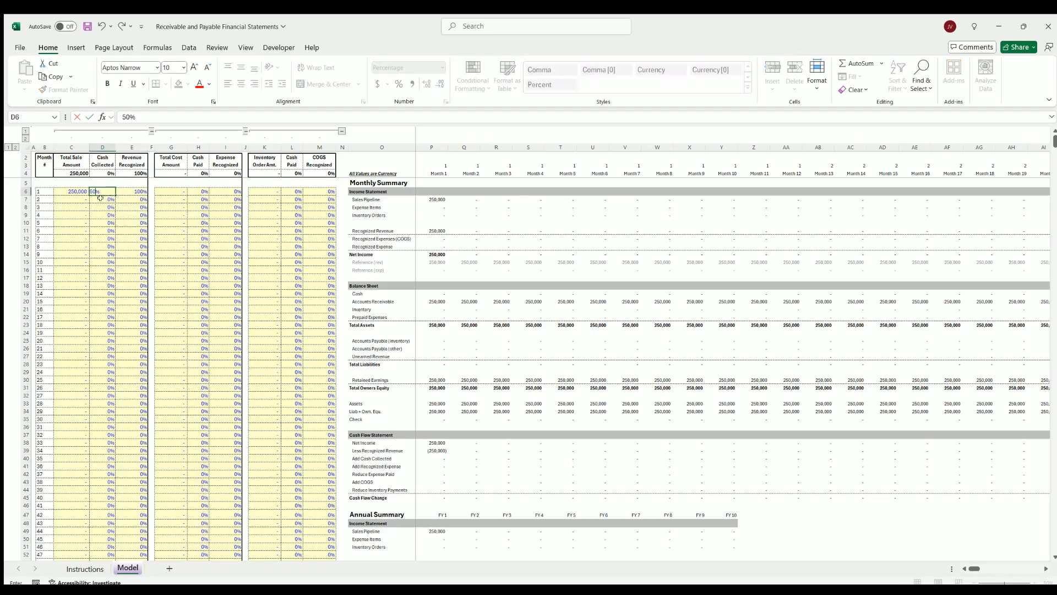
pyautogui.click(103, 206)
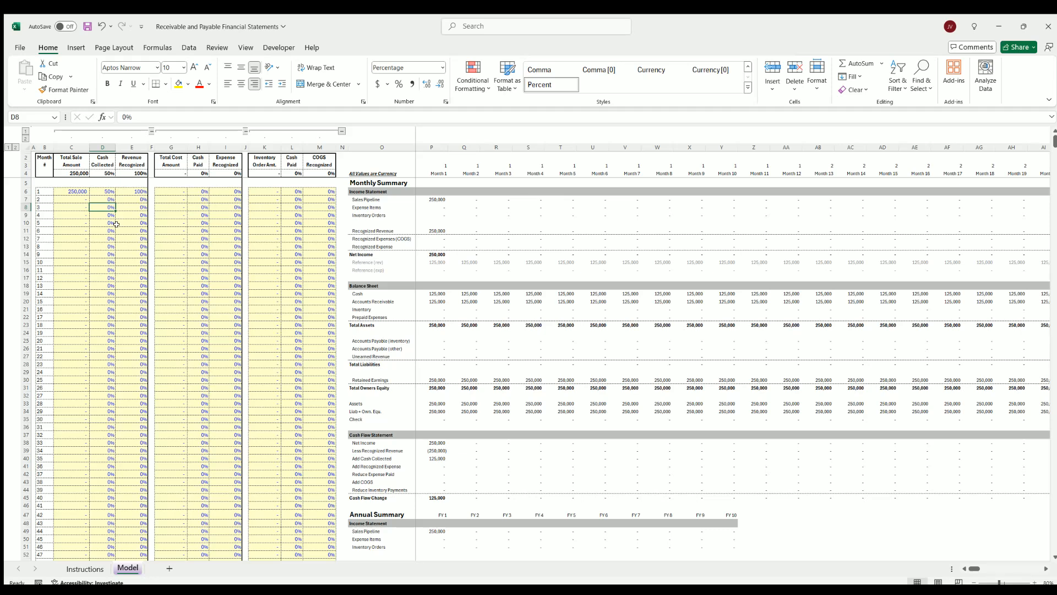
pyautogui.write('50')
pyautogui.click(101, 230)
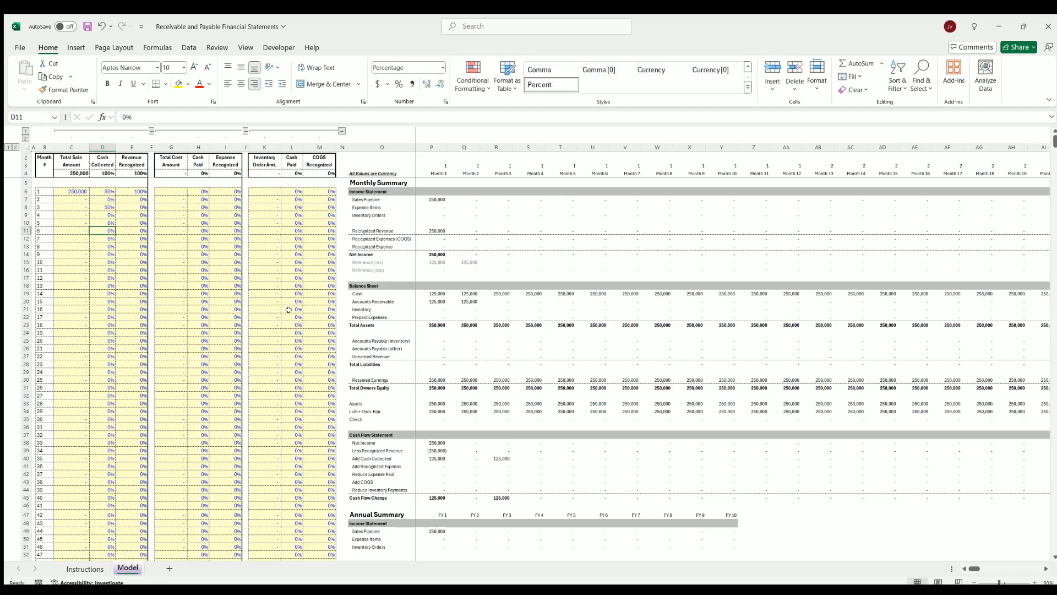
# Compare the accounts receivable in months 1 to 3 with the cash collected and revenue recognized percentages
pyautogui.click(433, 298)
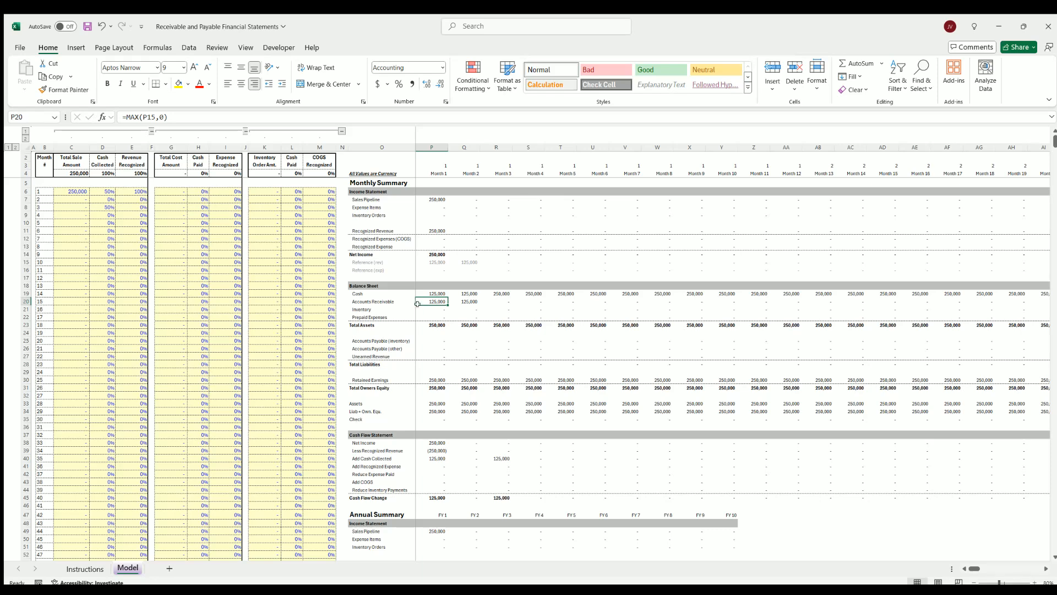
pyautogui.click(108, 190)
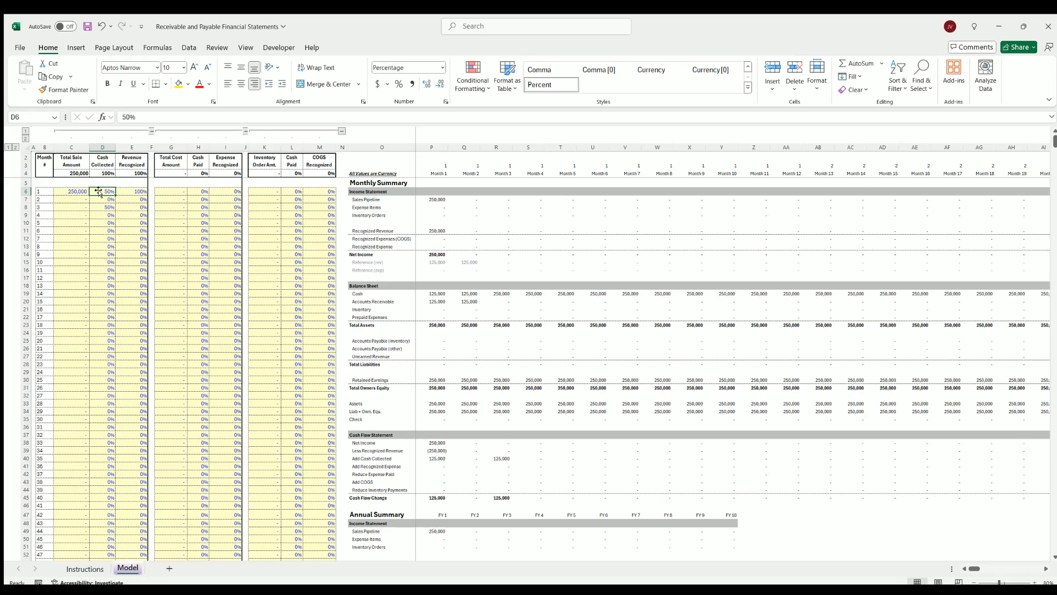
pyautogui.click(132, 190)
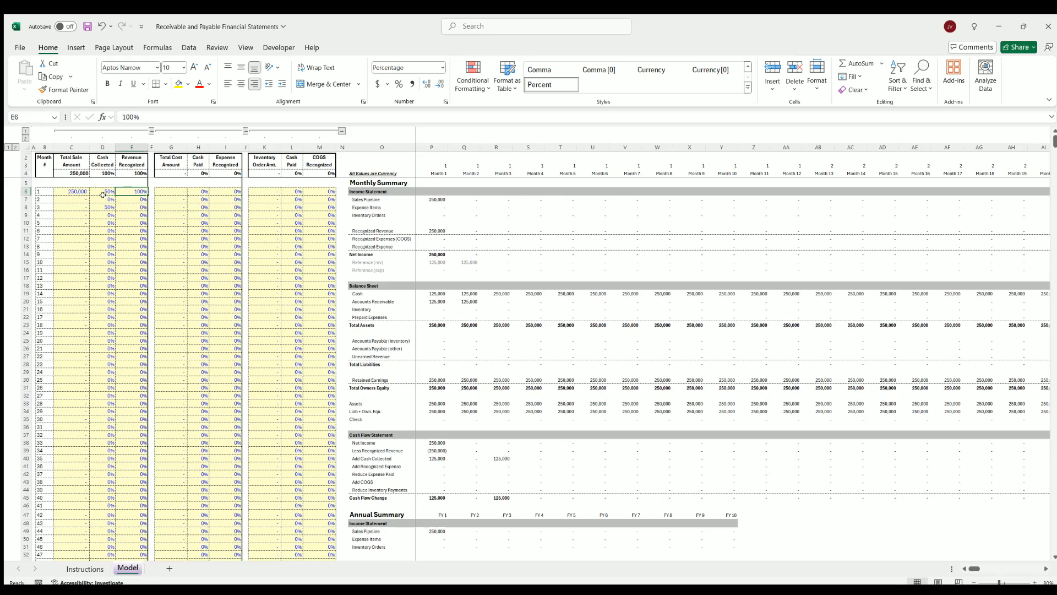
pyautogui.click(464, 299)
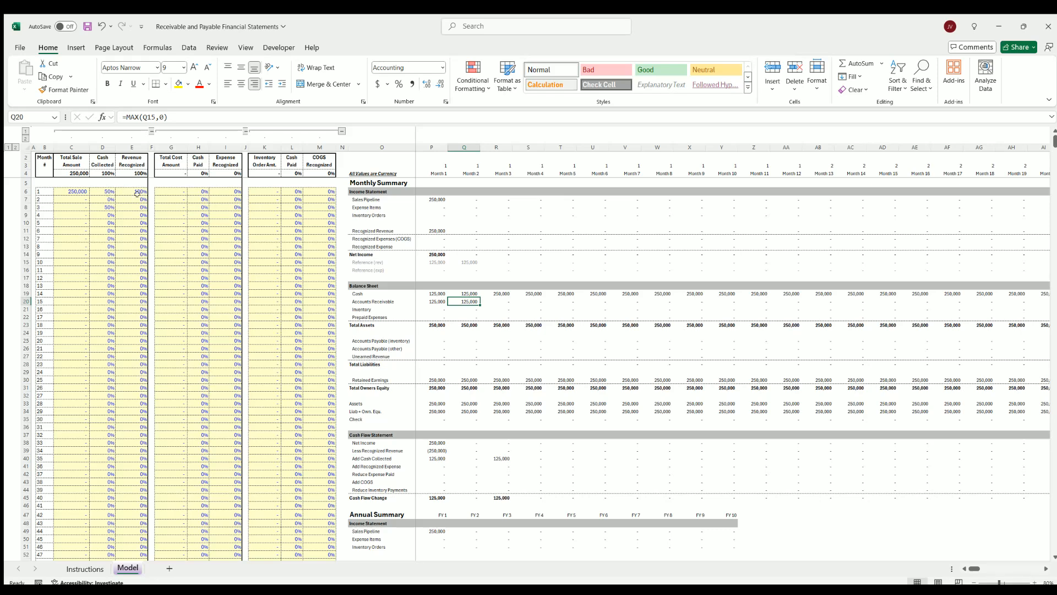
pyautogui.click(106, 207)
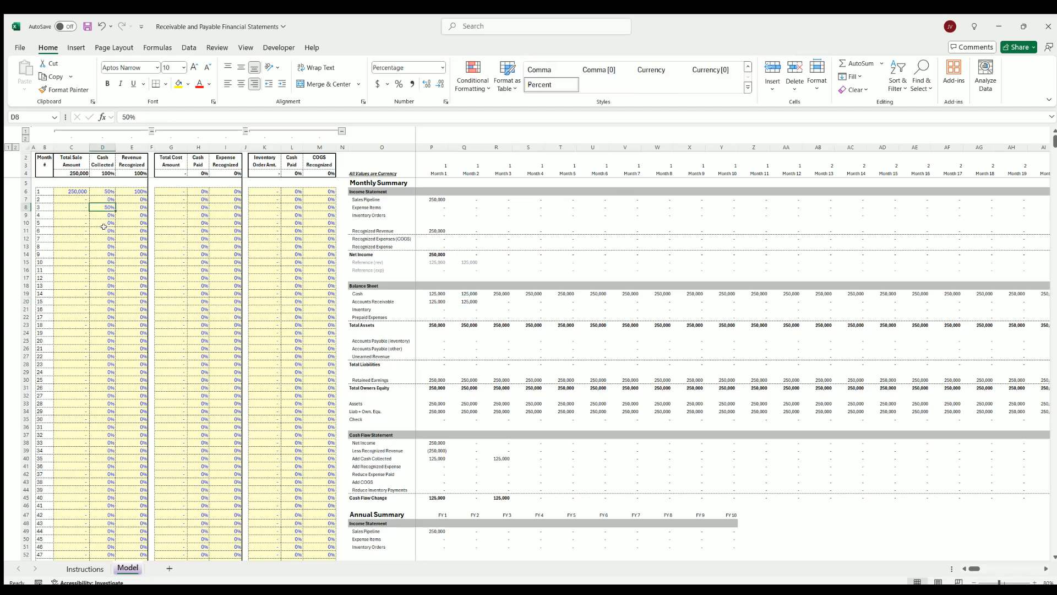
pyautogui.click(492, 300)
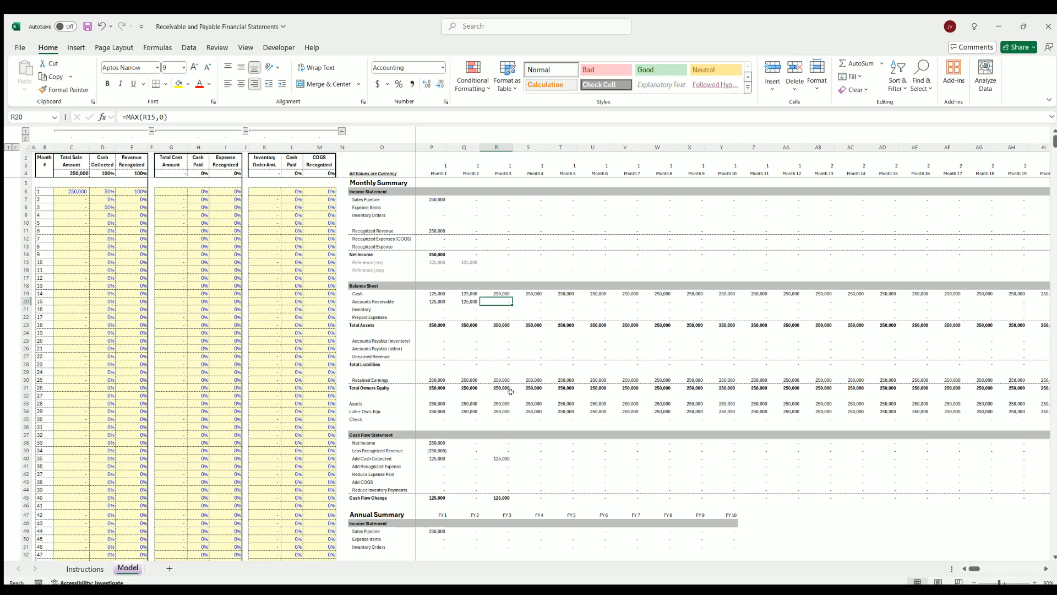
# Examine the month 3 cash collected line and the cash flow change across the first five months
pyautogui.click(498, 449)
pyautogui.click(496, 457)
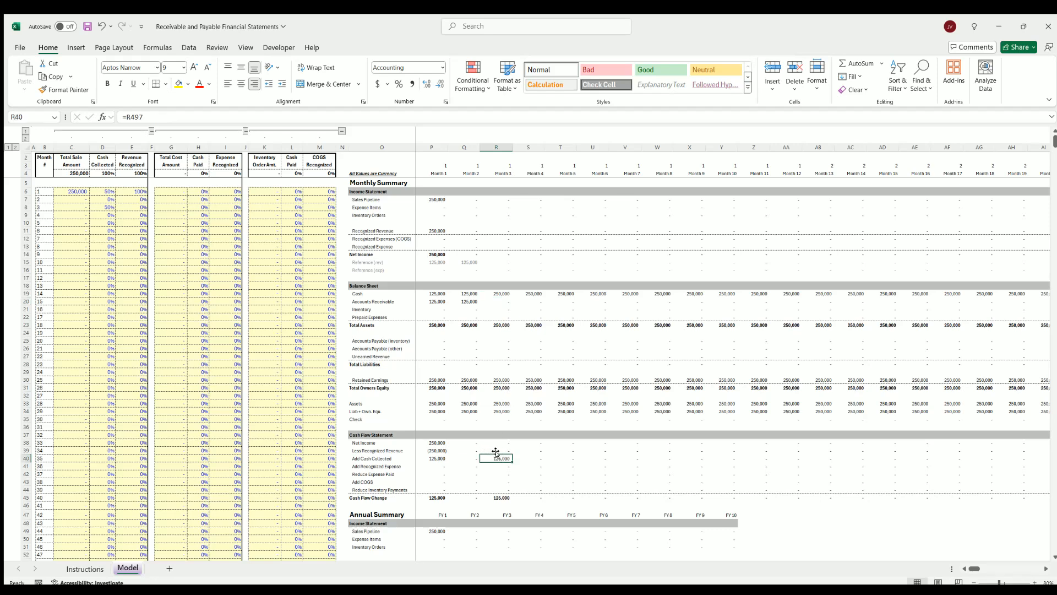
pyautogui.moveTo(429, 495); pyautogui.dragTo(555, 495)
pyautogui.click(555, 495)
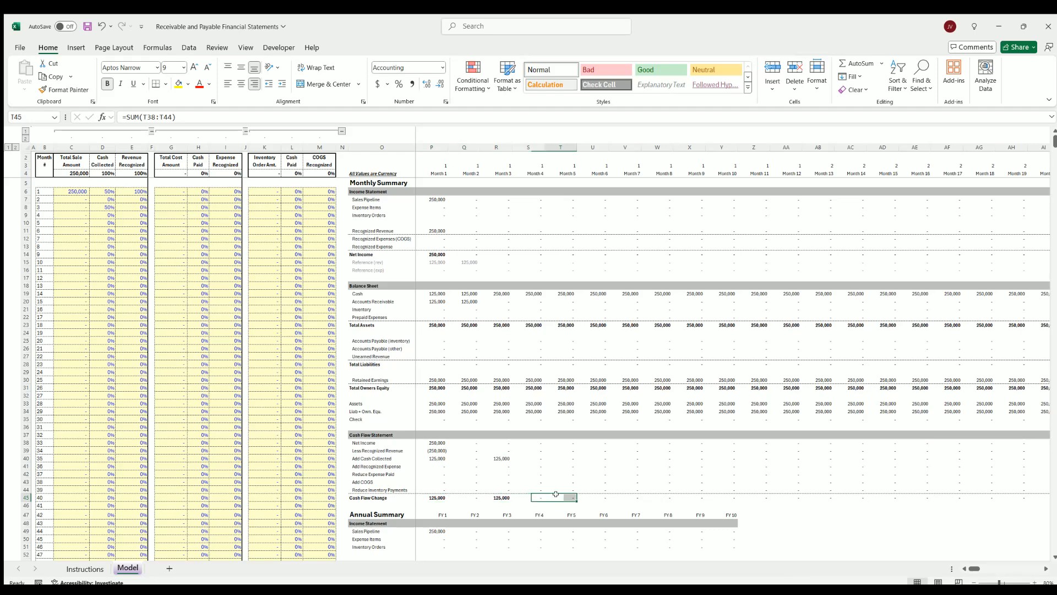
# Repeat the 250,000 sale amount through month 32 and review the later months and the annual summary
pyautogui.click(78, 189)
pyautogui.moveTo(89, 194); pyautogui.dragTo(89, 436)
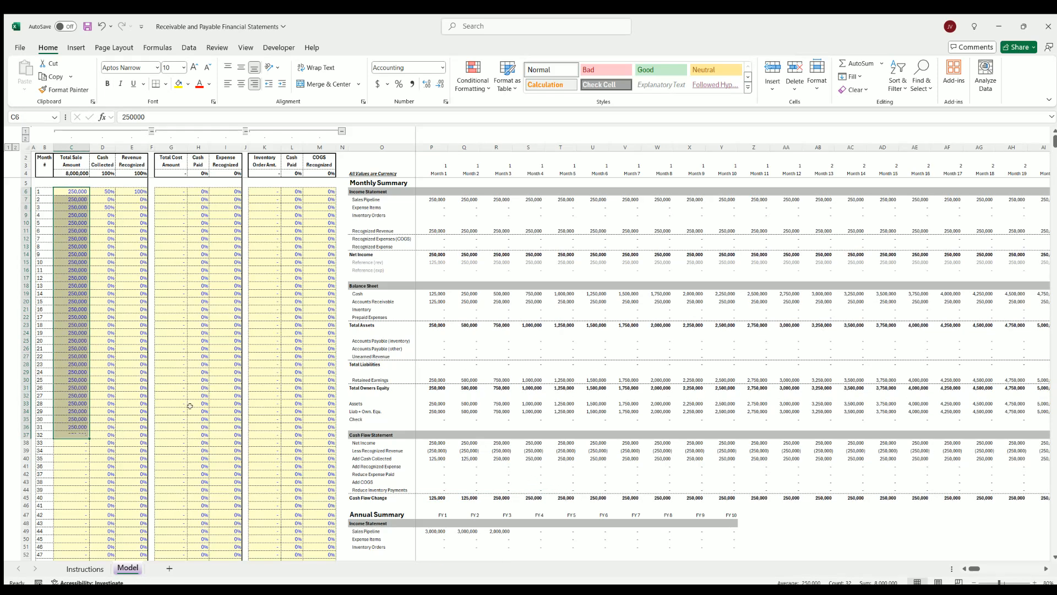
pyautogui.moveTo(972, 567)
pyautogui.mouseDown()
pyautogui.moveTo(990, 573)
pyautogui.moveTo(974, 568)
pyautogui.mouseUp()
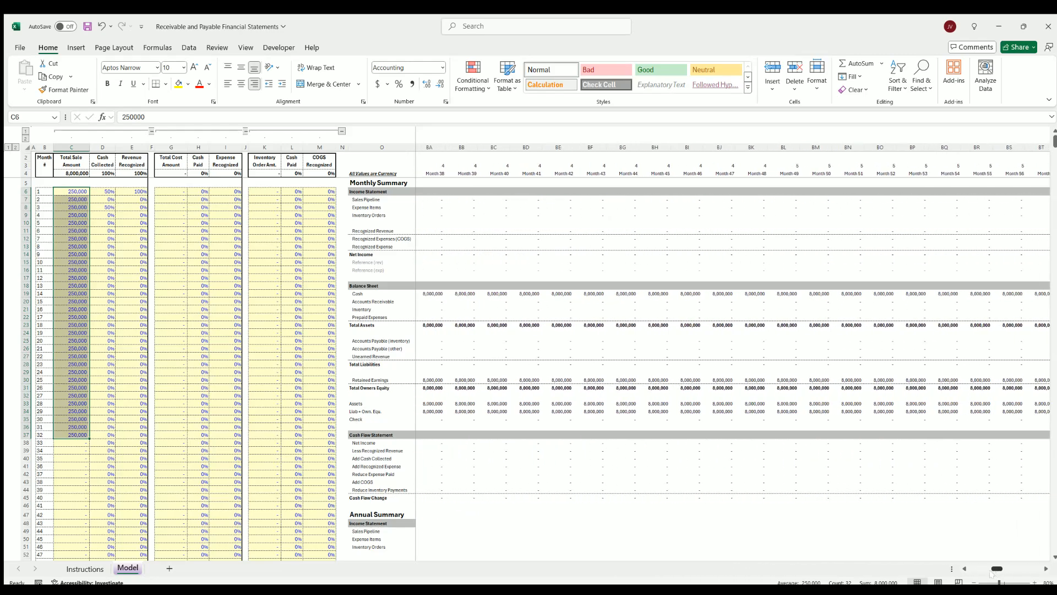
pyautogui.scroll(-11, 495, 406)
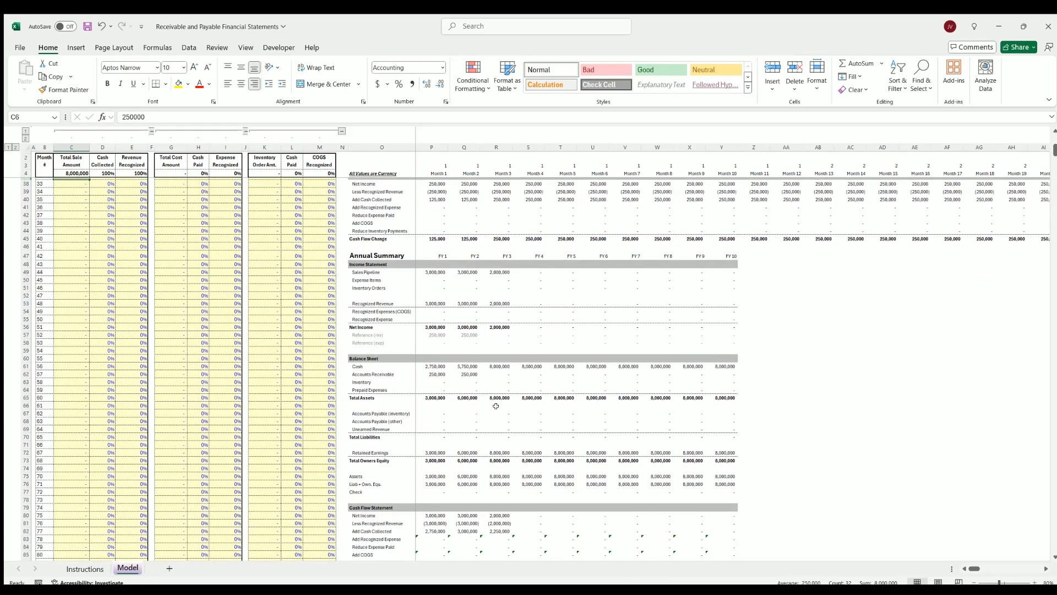
pyautogui.scroll(11, 71, 241)
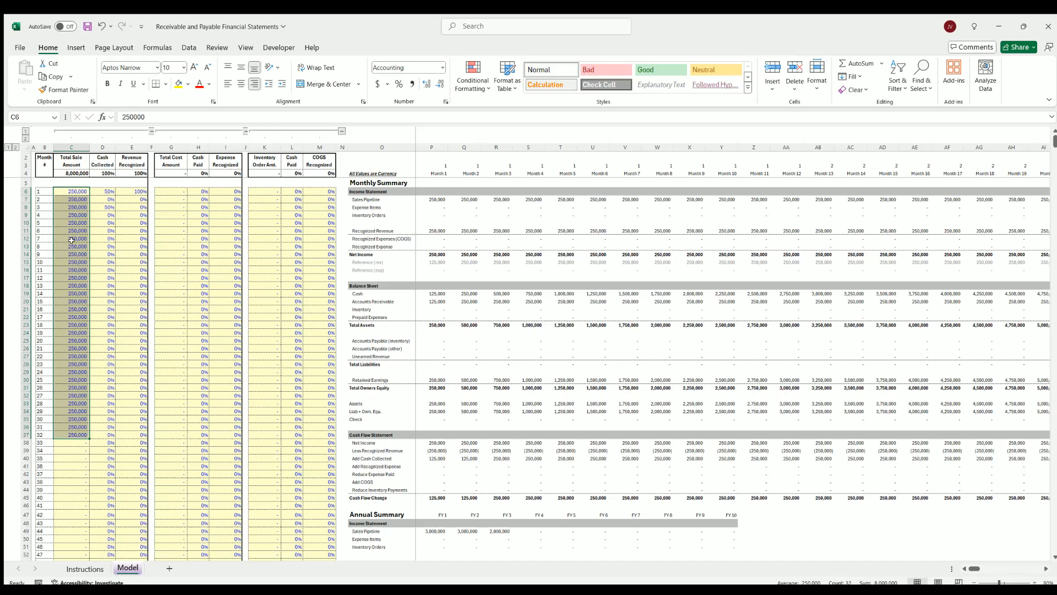
# Set the sale amounts for months 1 to 32 to 0
pyautogui.click(72, 191)
pyautogui.write('0')
pyautogui.click(69, 212)
pyautogui.click(78, 191)
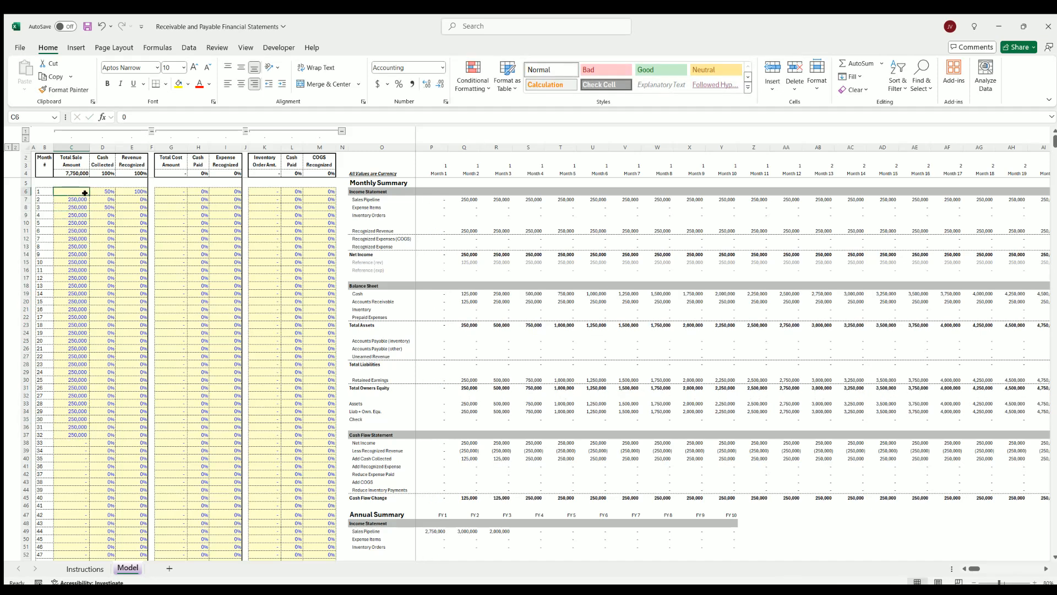
pyautogui.moveTo(90, 195); pyautogui.dragTo(86, 435)
# Reset the cash collected percentages in months 1 and 3 and the month 1 revenue recognized percentage to 0%
pyautogui.click(102, 191)
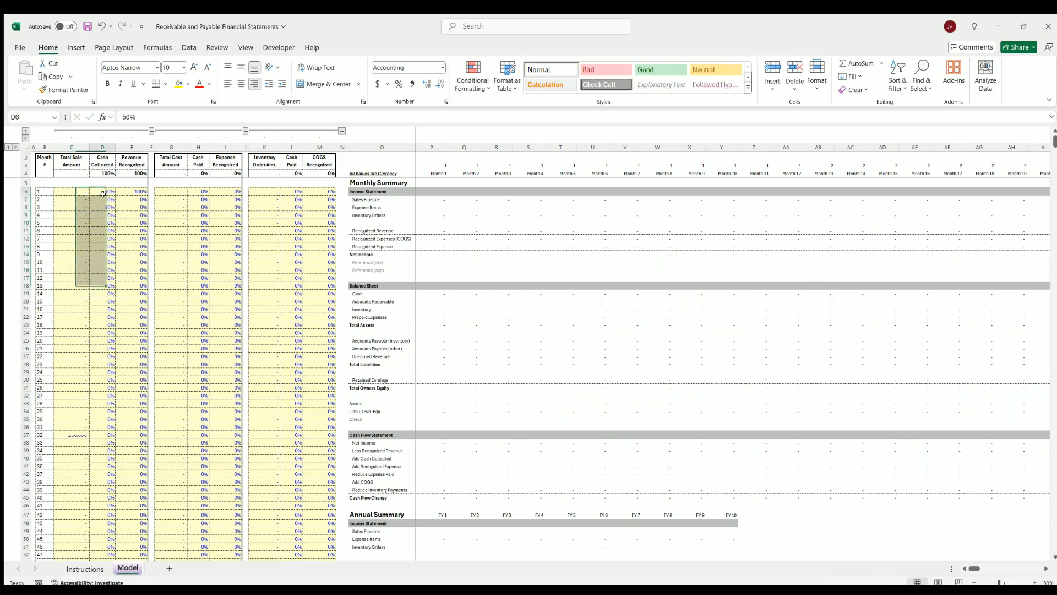
pyautogui.write('0')
pyautogui.click(102, 207)
pyautogui.write('0')
pyautogui.click(132, 222)
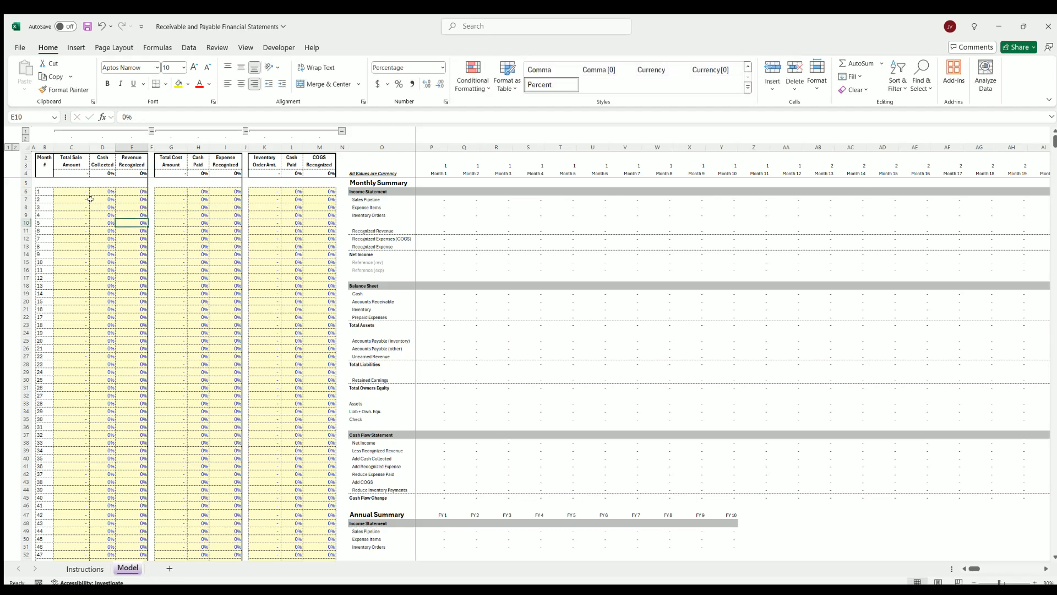
# Enter a total cost amount of 10,000 in month 1
pyautogui.moveTo(71, 188); pyautogui.dragTo(72, 270)
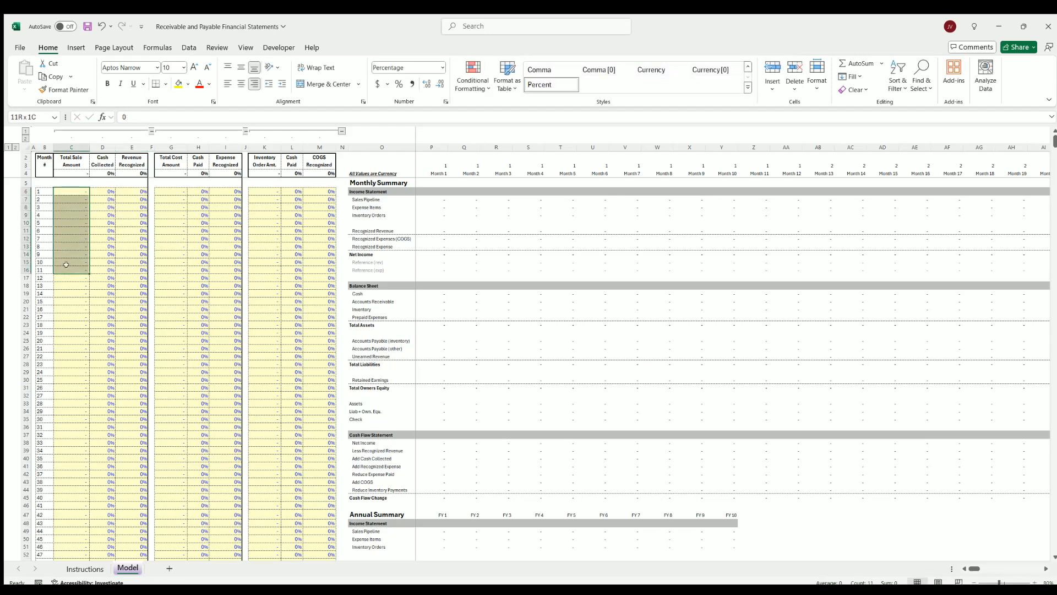
pyautogui.click(180, 191)
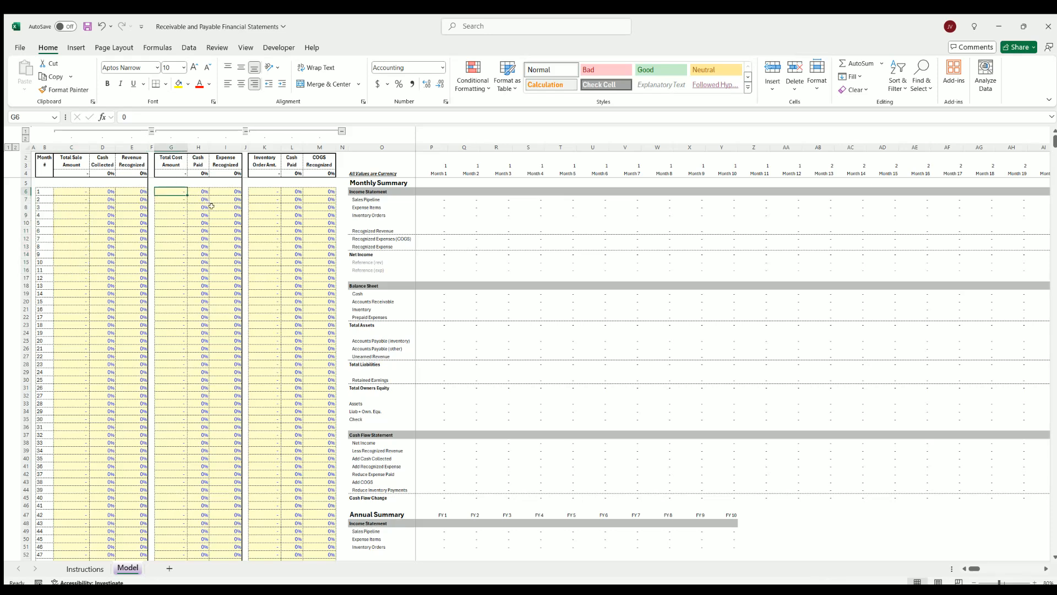
pyautogui.write('10,00')
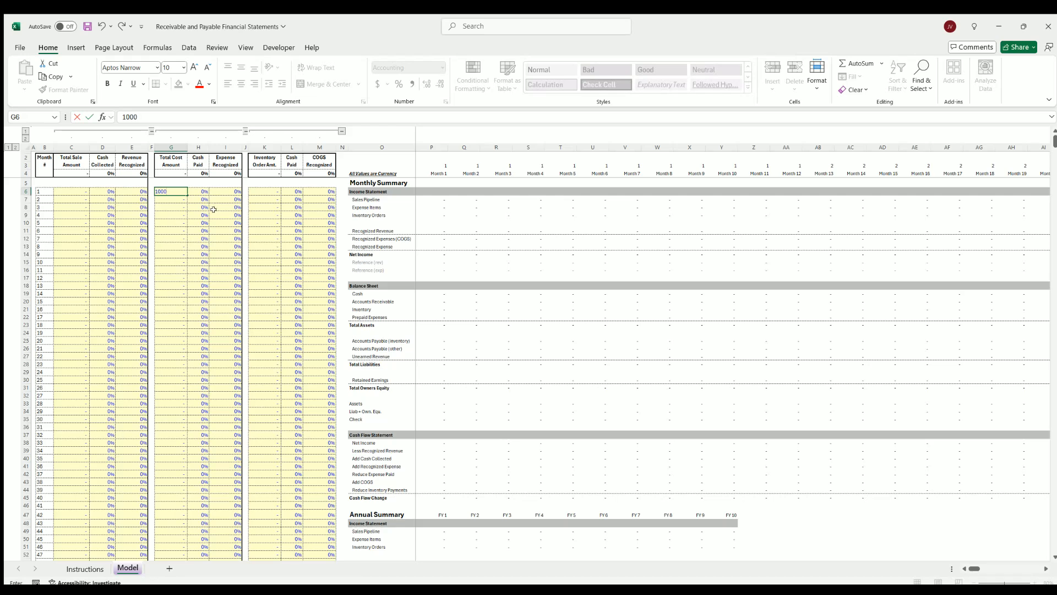
pyautogui.write('0')
pyautogui.press('Tab')
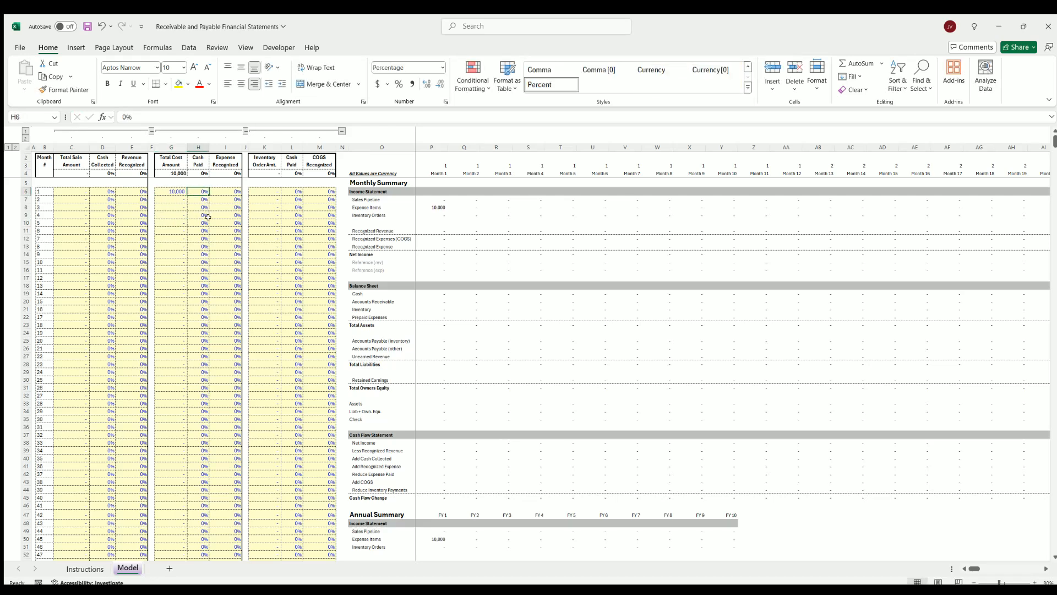
# Set cash paid to 100% in month 1 and expense recognized to 100% in month 2, and inspect the month 2 recognized expense
pyautogui.write('100')
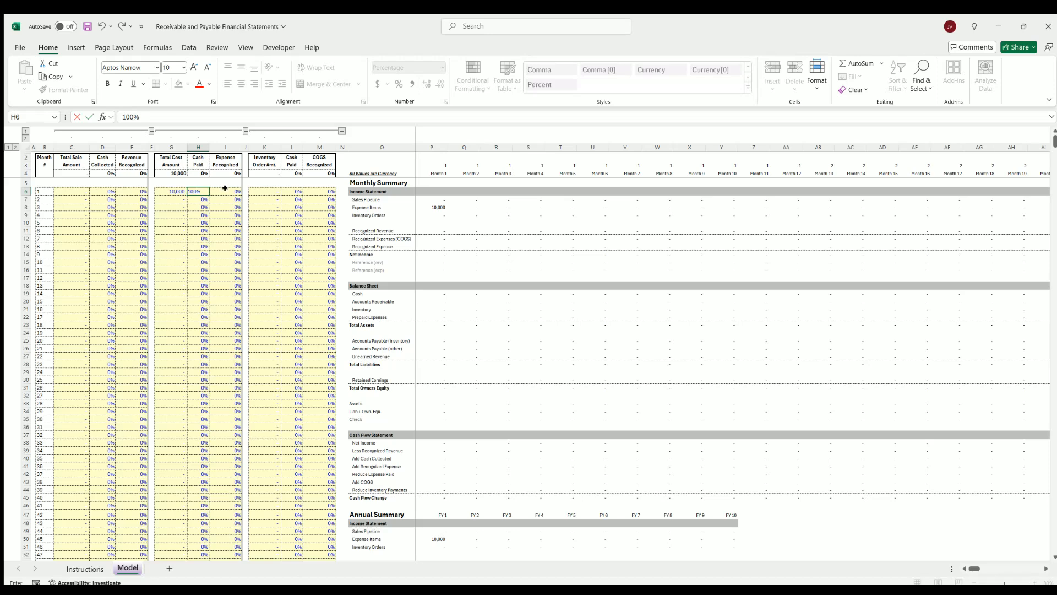
pyautogui.press('Tab')
pyautogui.click(226, 197)
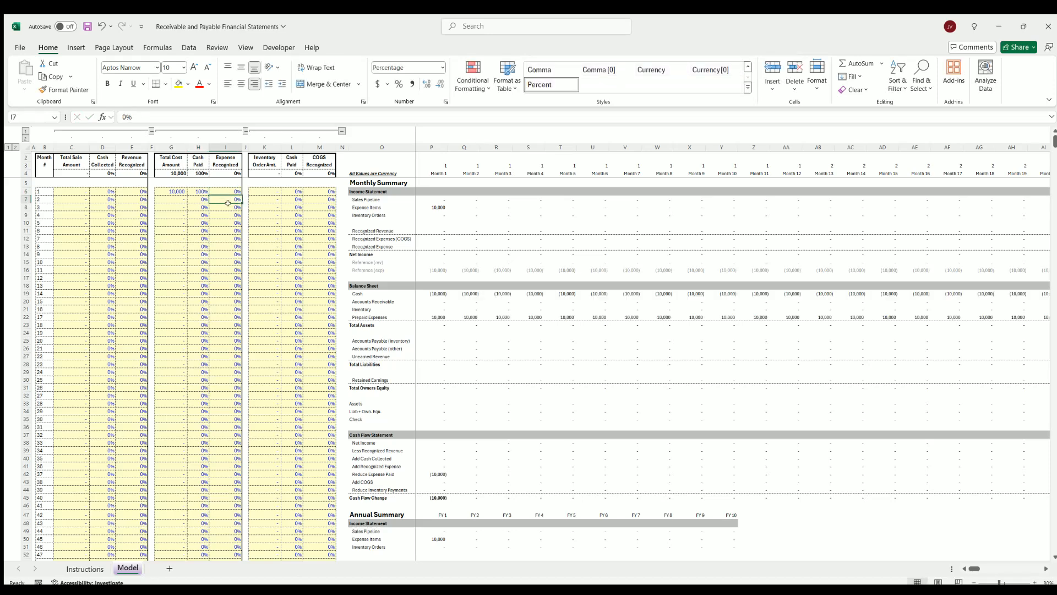
pyautogui.write('100')
pyautogui.click(228, 230)
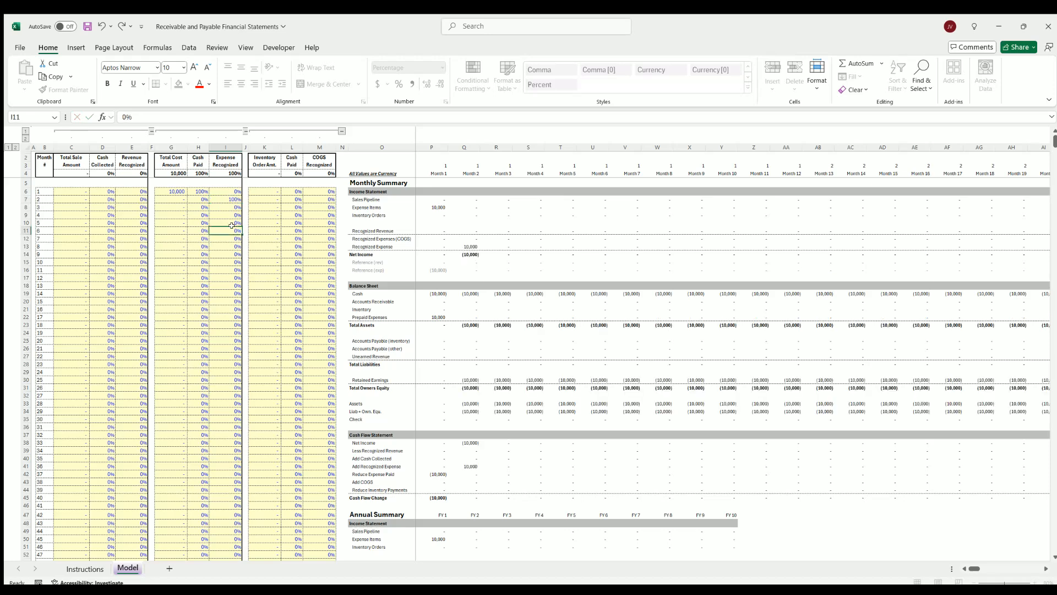
pyautogui.click(466, 243)
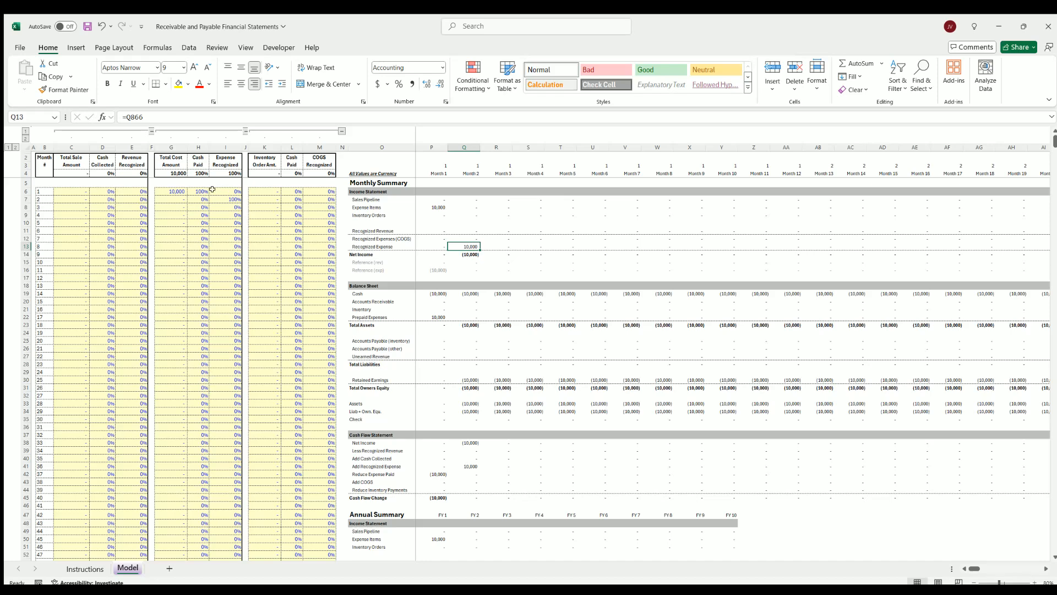
pyautogui.click(230, 189)
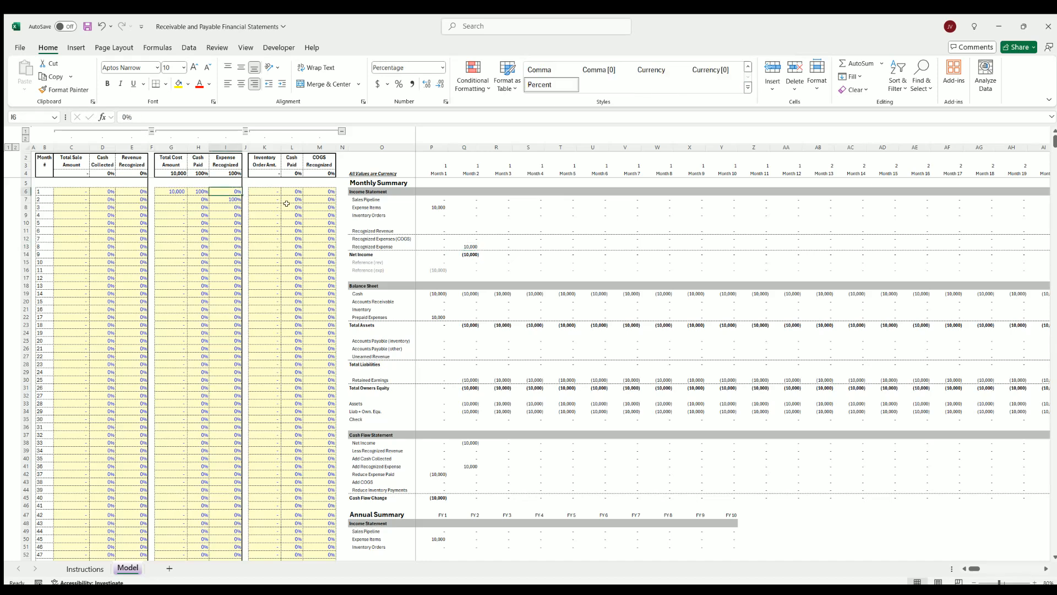
# Spread expense recognition evenly over months 1 to 6 by entering =1/6 in month 1 and filling it through month 6
pyautogui.write('=1')
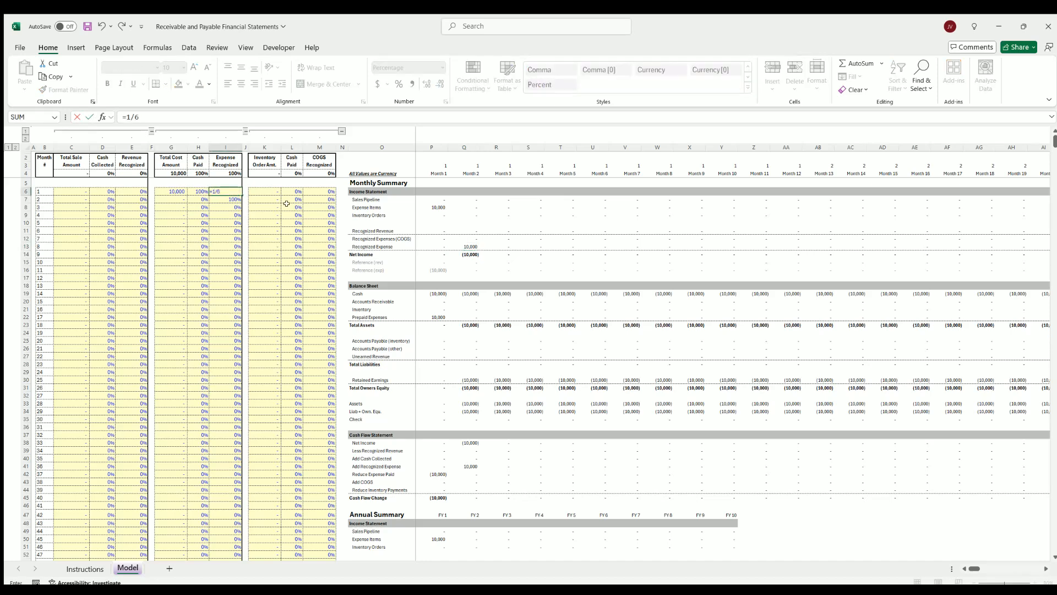
pyautogui.write('/6')
pyautogui.press('Return')
pyautogui.click(237, 191)
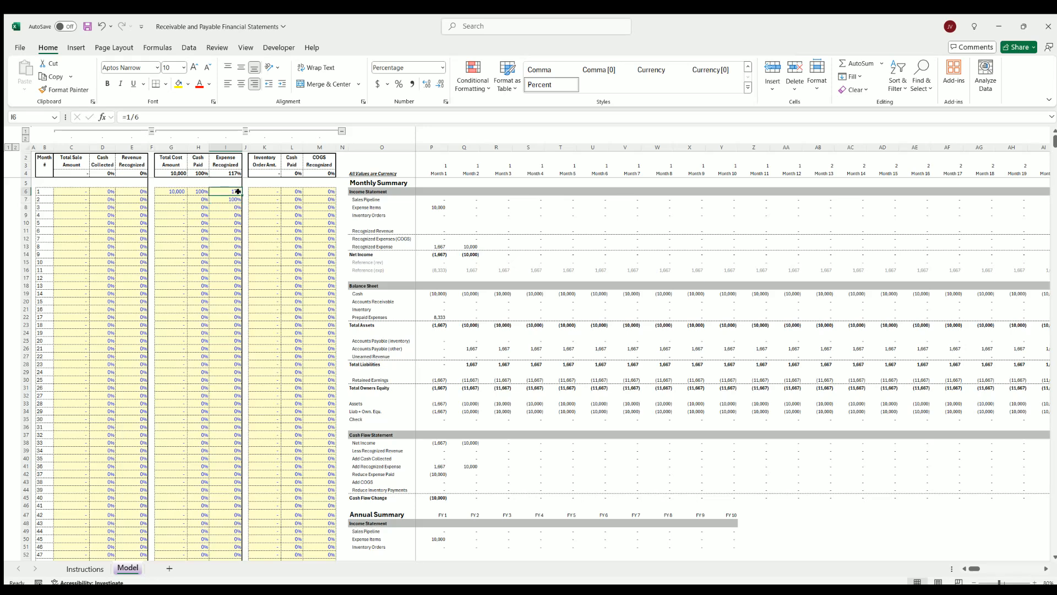
pyautogui.moveTo(238, 191); pyautogui.dragTo(238, 231)
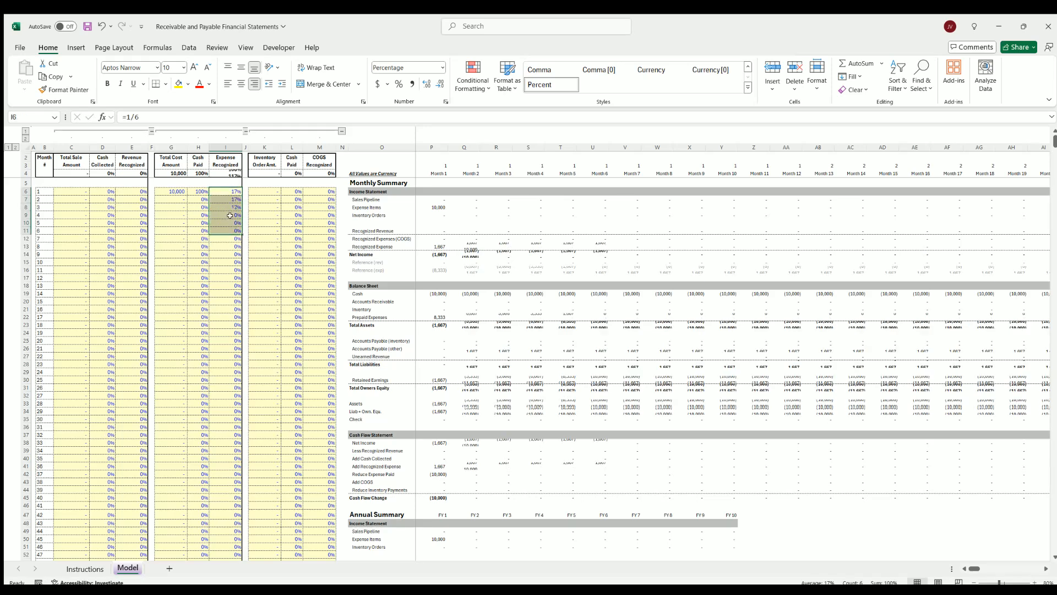
# Compare the month 1 total cost with the monthly prepaid expenses and the recognized expenses over months 1 to 6
pyautogui.click(171, 190)
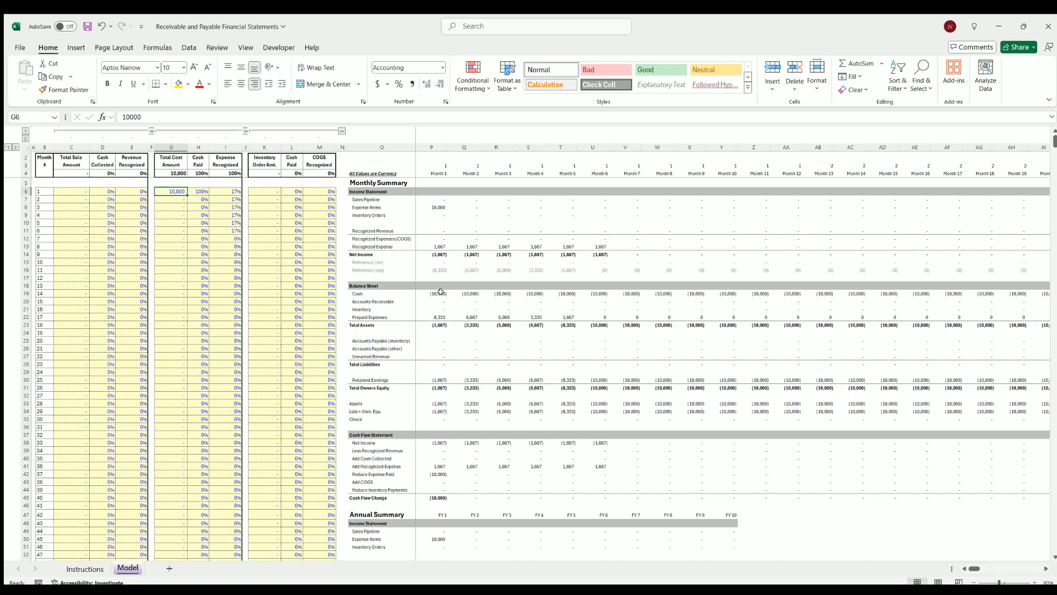
pyautogui.moveTo(435, 317); pyautogui.dragTo(647, 316)
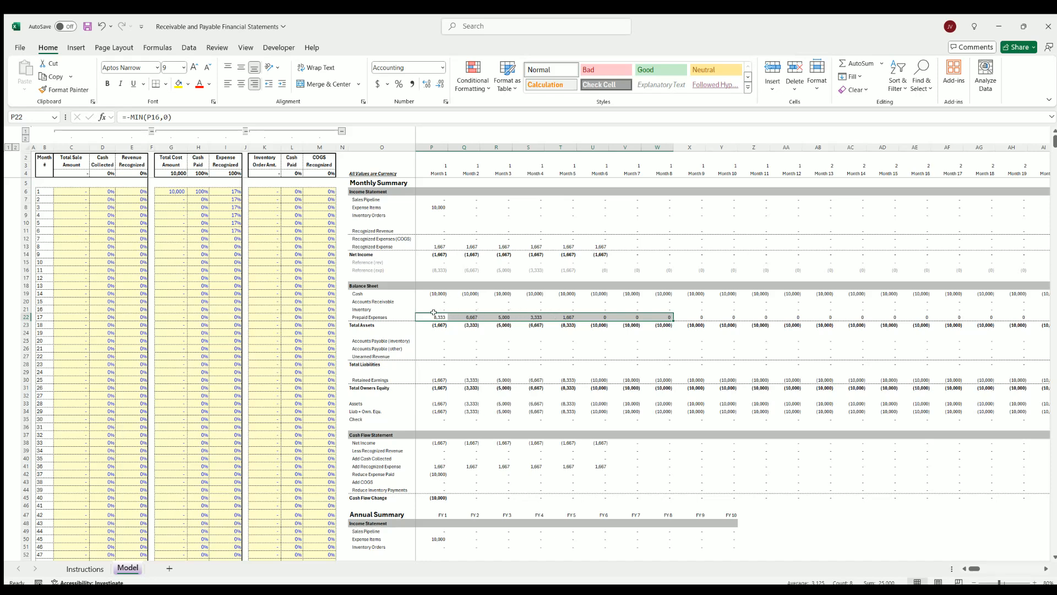
pyautogui.moveTo(433, 314); pyautogui.dragTo(588, 316)
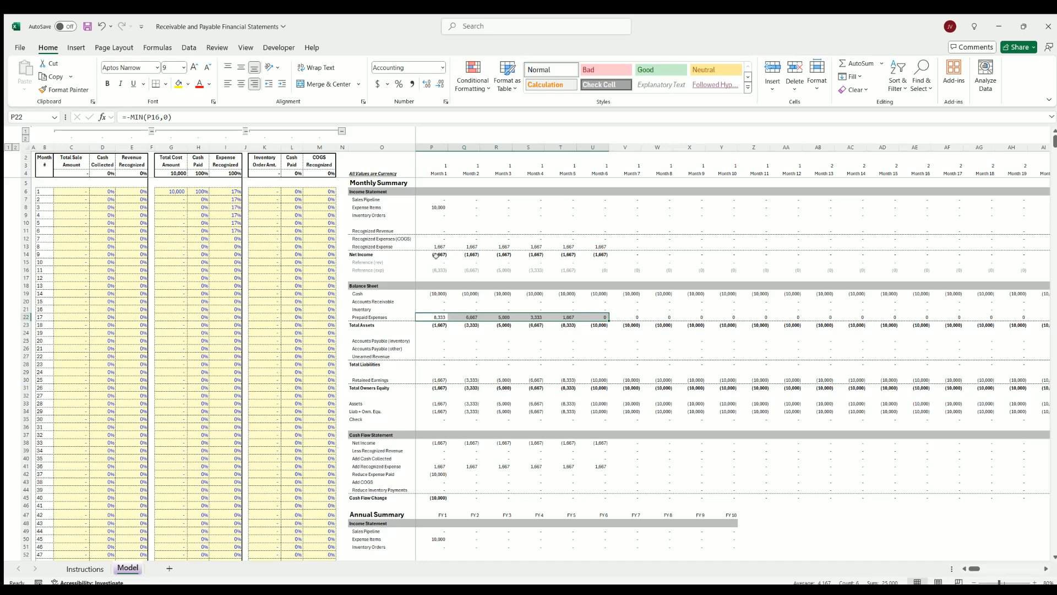
pyautogui.moveTo(434, 242); pyautogui.dragTo(614, 247)
pyautogui.click(225, 190)
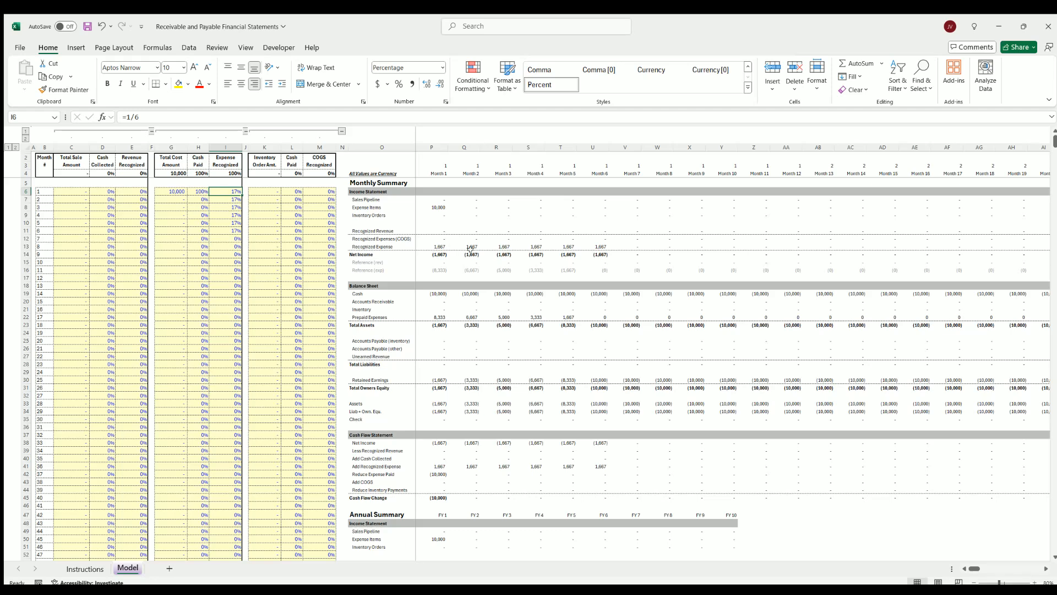
pyautogui.moveTo(435, 246); pyautogui.dragTo(596, 246)
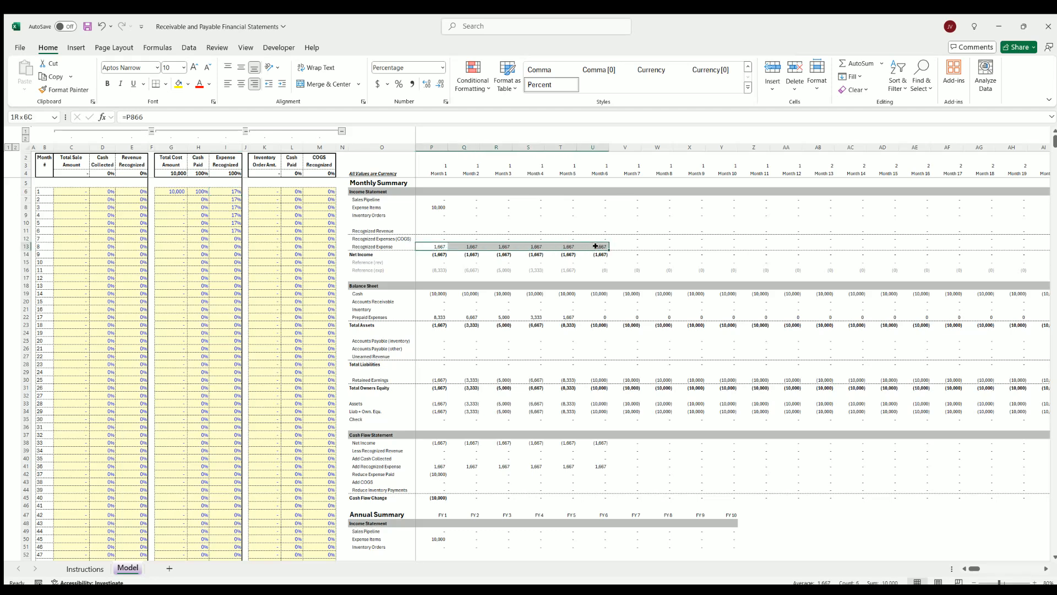
pyautogui.click(595, 246)
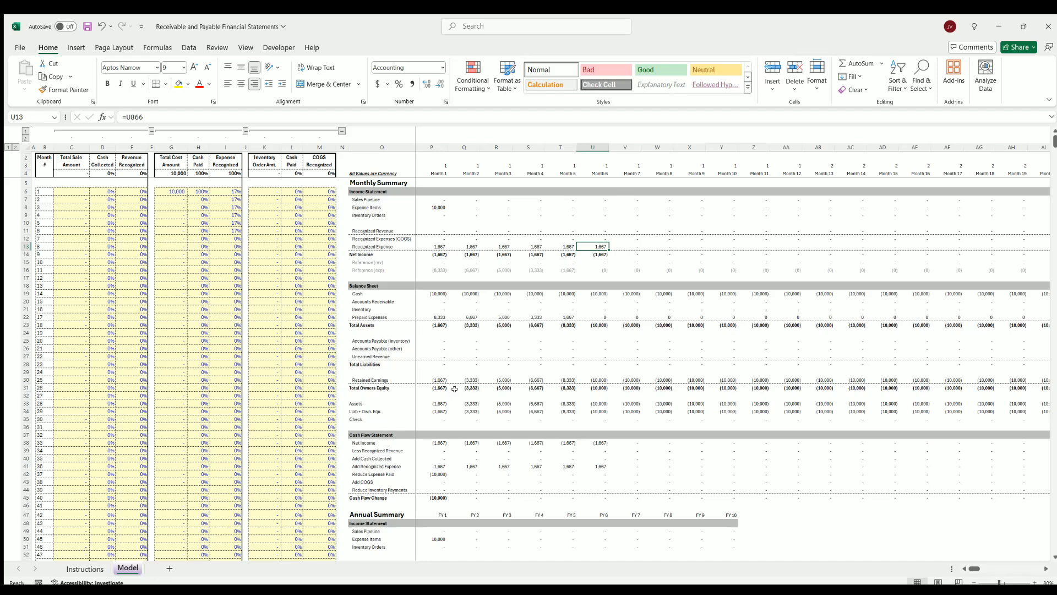
# Examine retained earnings and the cash flow statement's net income, recognized expense, expense paid and cash flow change, plus the receivable and prepaid lines
pyautogui.moveTo(435, 379); pyautogui.dragTo(754, 379)
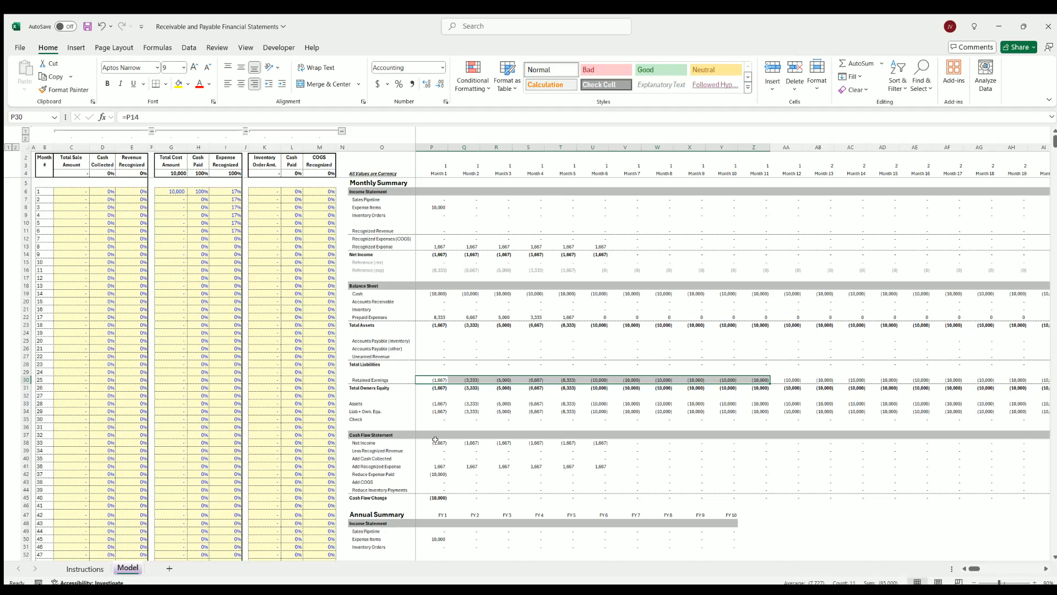
pyautogui.moveTo(435, 441); pyautogui.dragTo(610, 441)
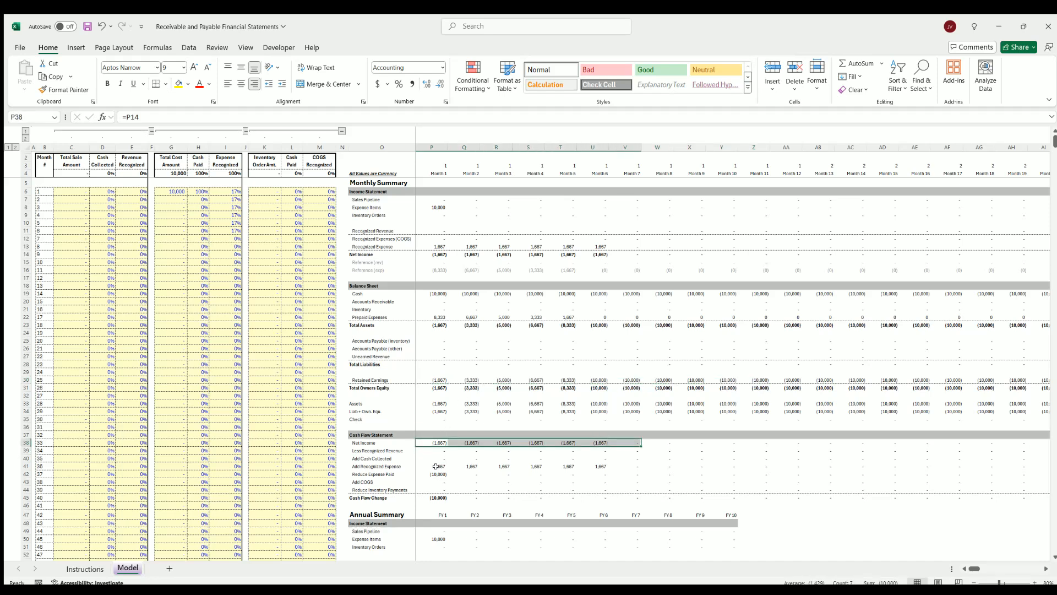
pyautogui.moveTo(432, 465); pyautogui.dragTo(606, 466)
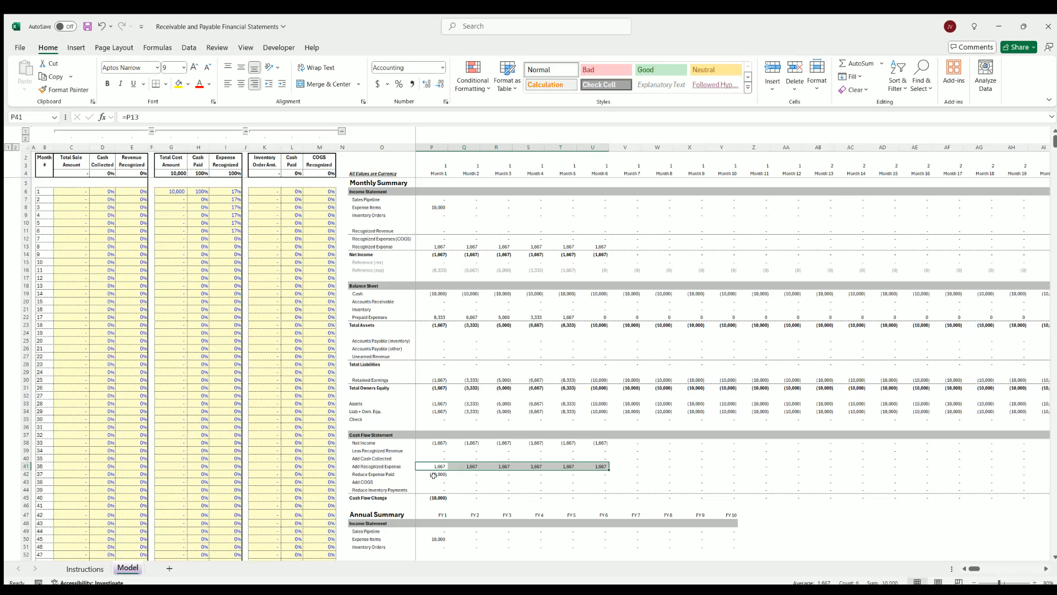
pyautogui.click(433, 474)
pyautogui.click(434, 496)
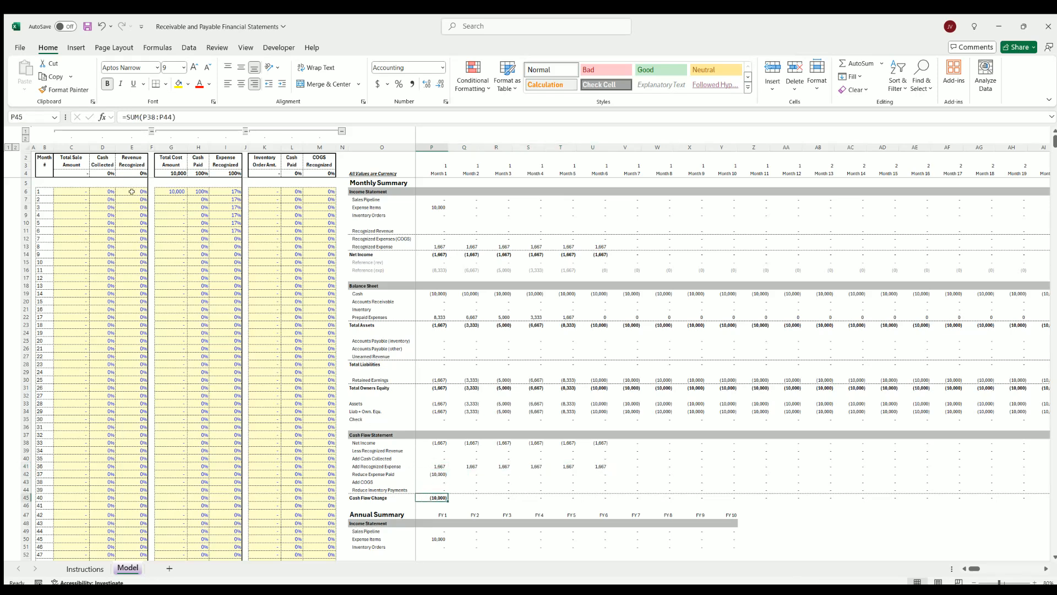
pyautogui.moveTo(61, 191); pyautogui.dragTo(134, 270)
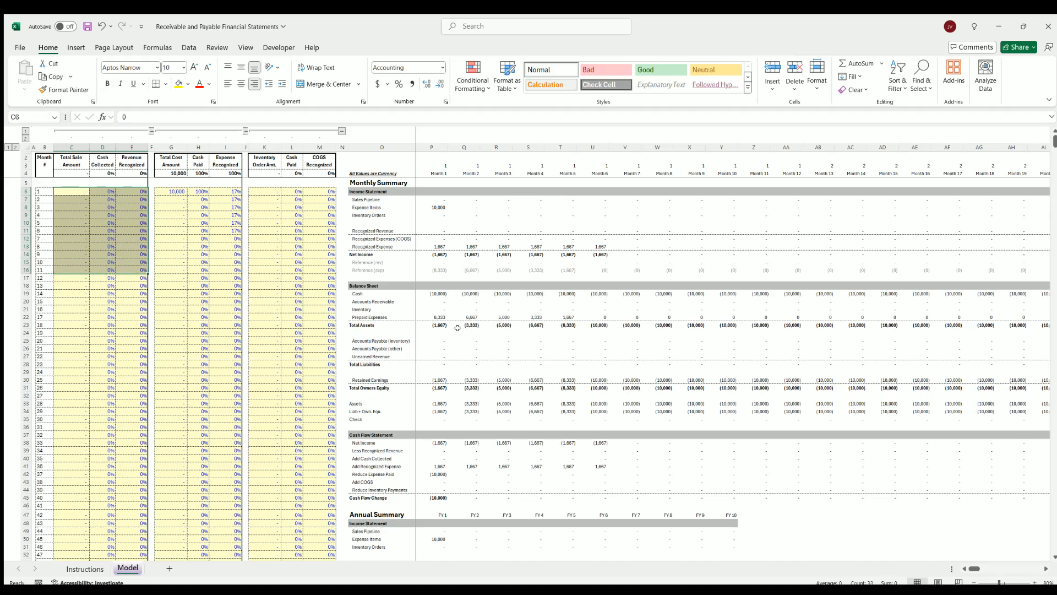
pyautogui.click(380, 300)
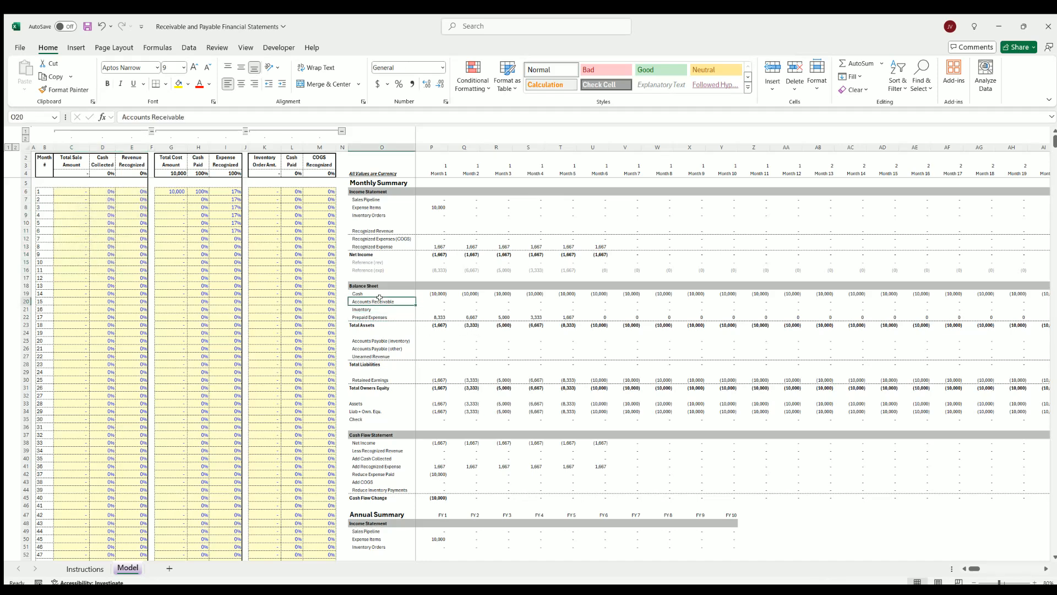
pyautogui.click(379, 316)
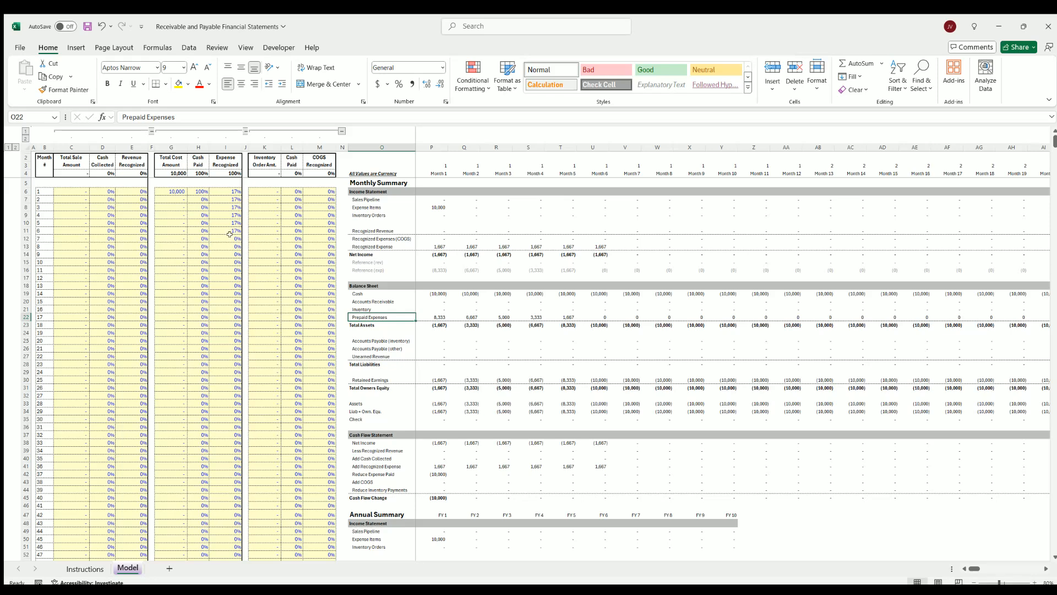
# Clear the month 1 total cost amount and reset its cash paid and the expense recognized percentages from month 1 through month 8 to 0%
pyautogui.click(171, 189)
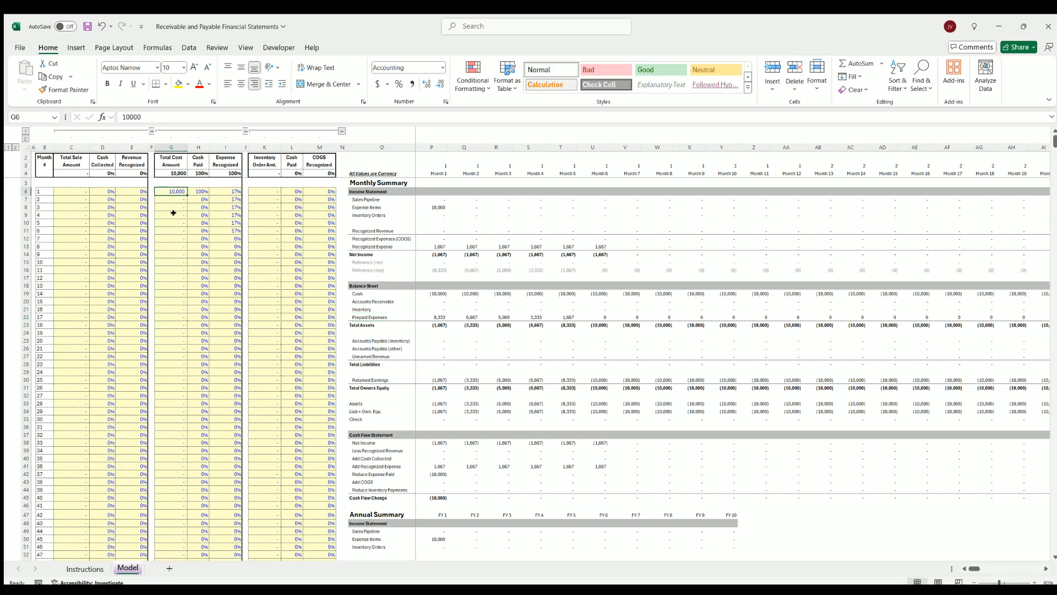
pyautogui.press('Delete')
pyautogui.press('Right')
pyautogui.write('0')
pyautogui.click(227, 189)
pyautogui.write('0')
pyautogui.click(225, 206)
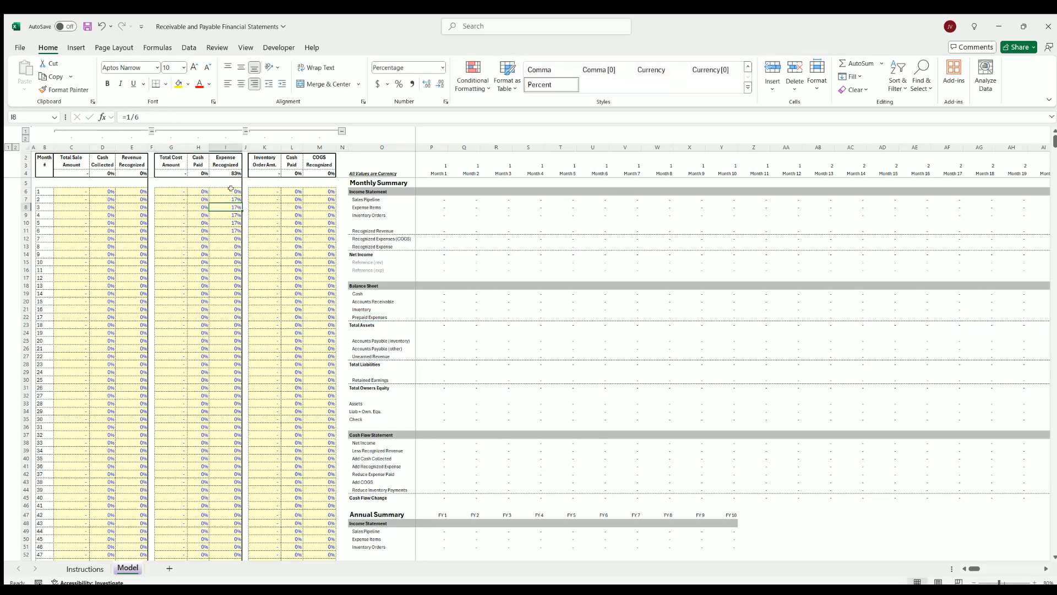
pyautogui.click(230, 190)
pyautogui.moveTo(242, 195); pyautogui.dragTo(236, 247)
pyautogui.click(197, 230)
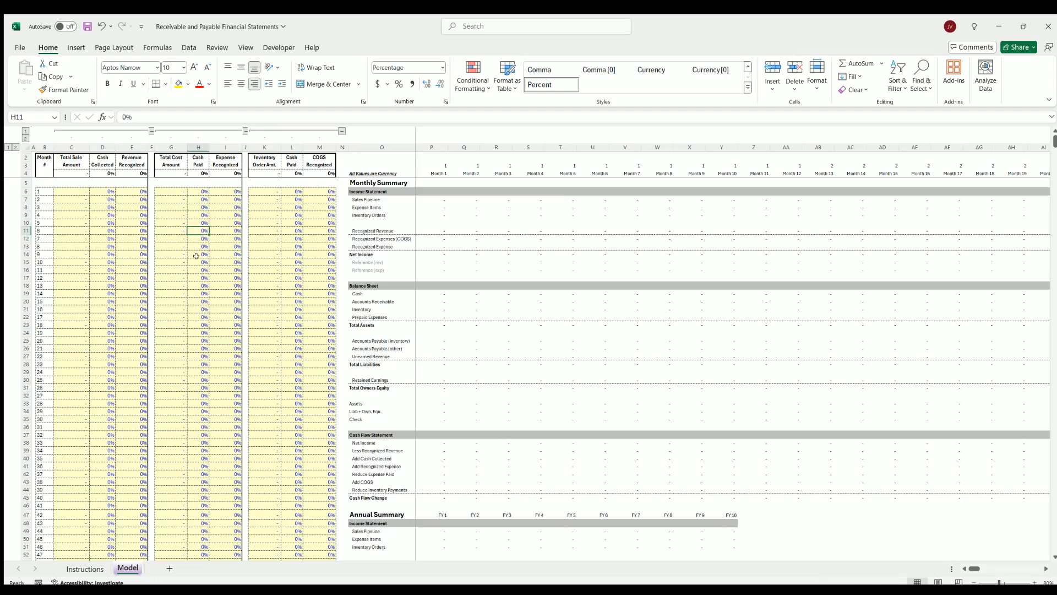
# Enter an inventory order amount of 500,000 in month 1 and inspect the month 1 inventory balance
pyautogui.click(265, 189)
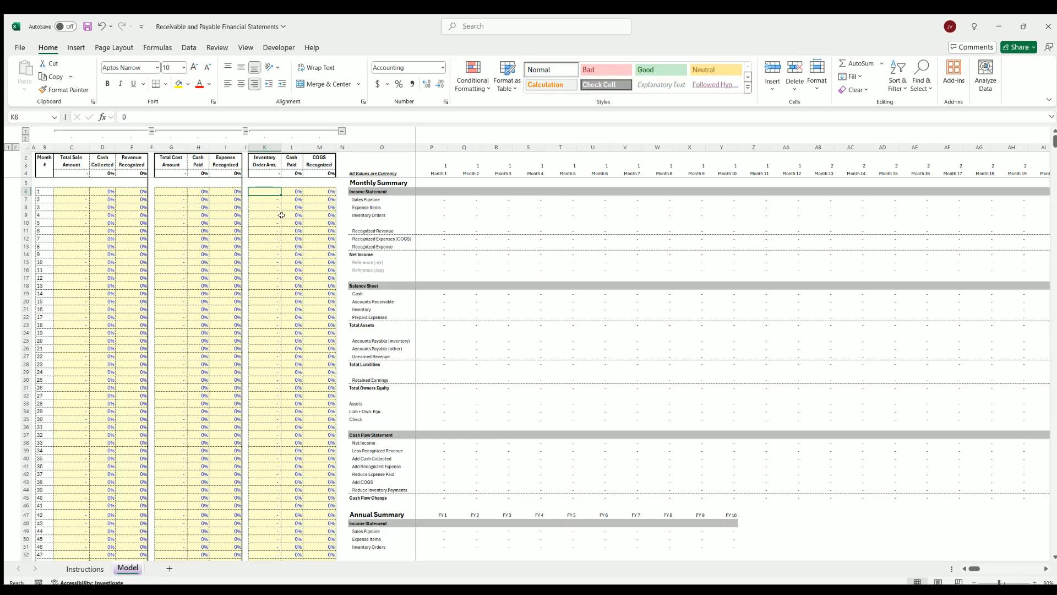
pyautogui.write('500000')
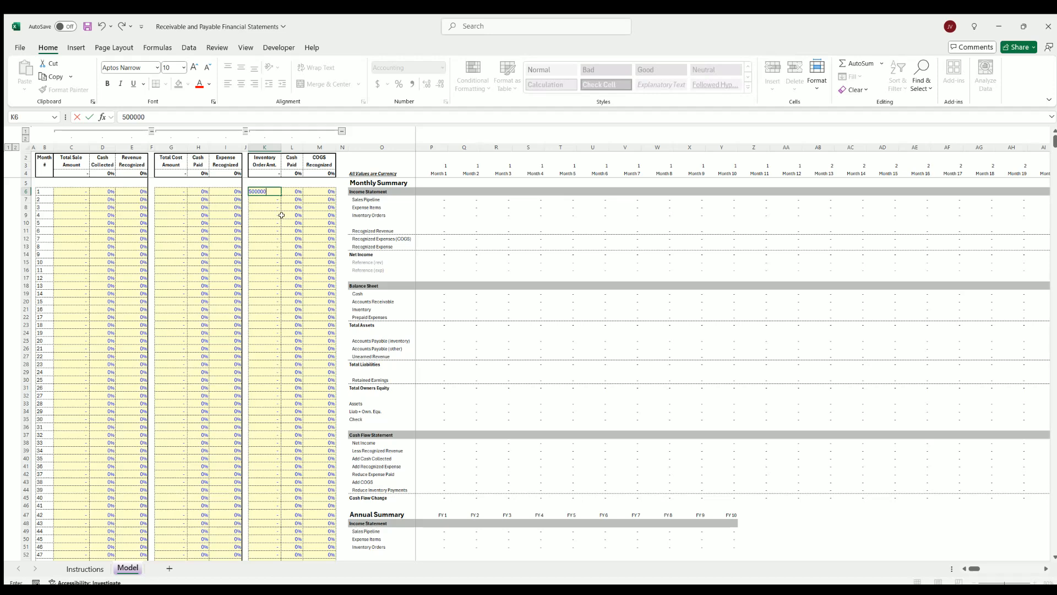
pyautogui.press('Return')
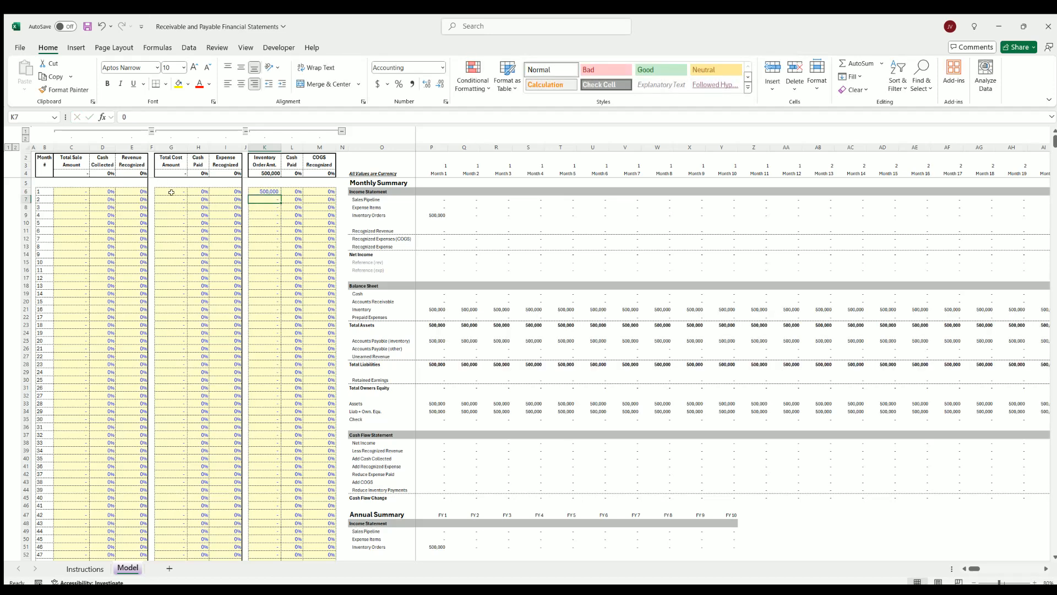
pyautogui.click(266, 190)
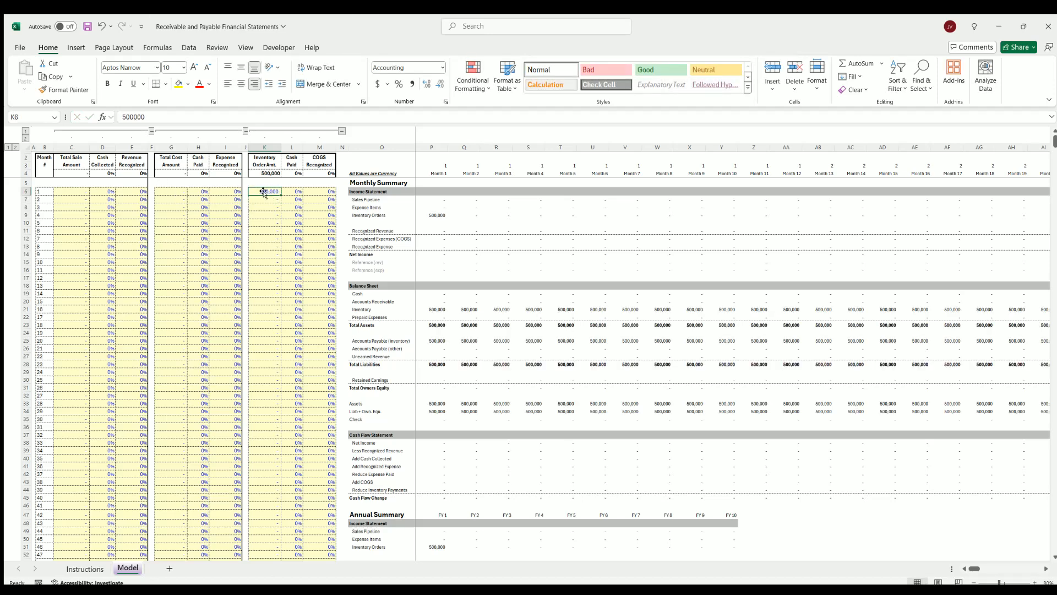
pyautogui.click(435, 306)
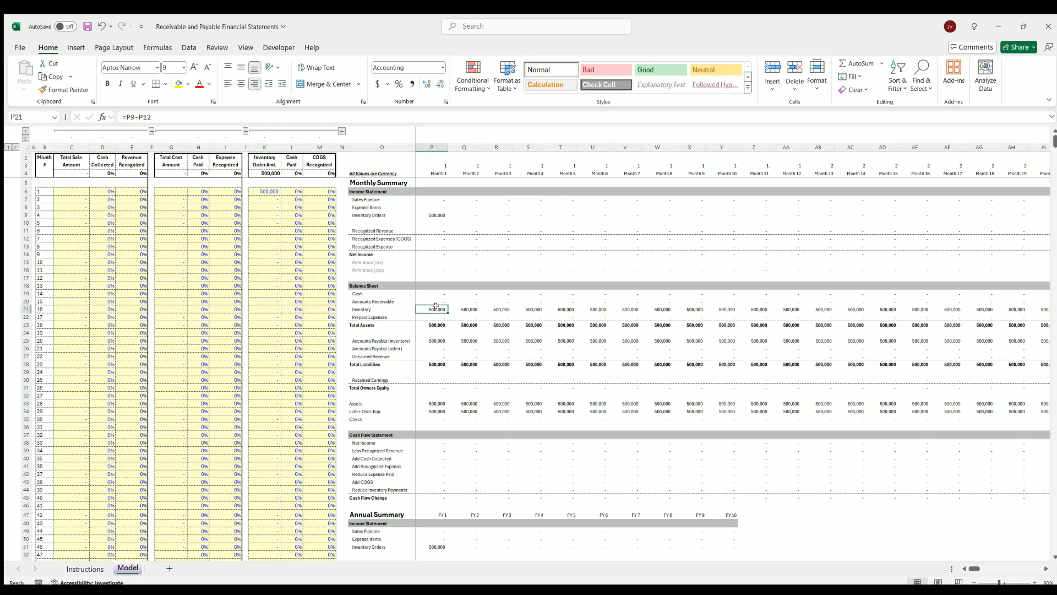
# Set the inventory cash paid percentage to 100% in month 3 and inspect Accounts Payable (inventory) for months 1 to 3
pyautogui.click(294, 189)
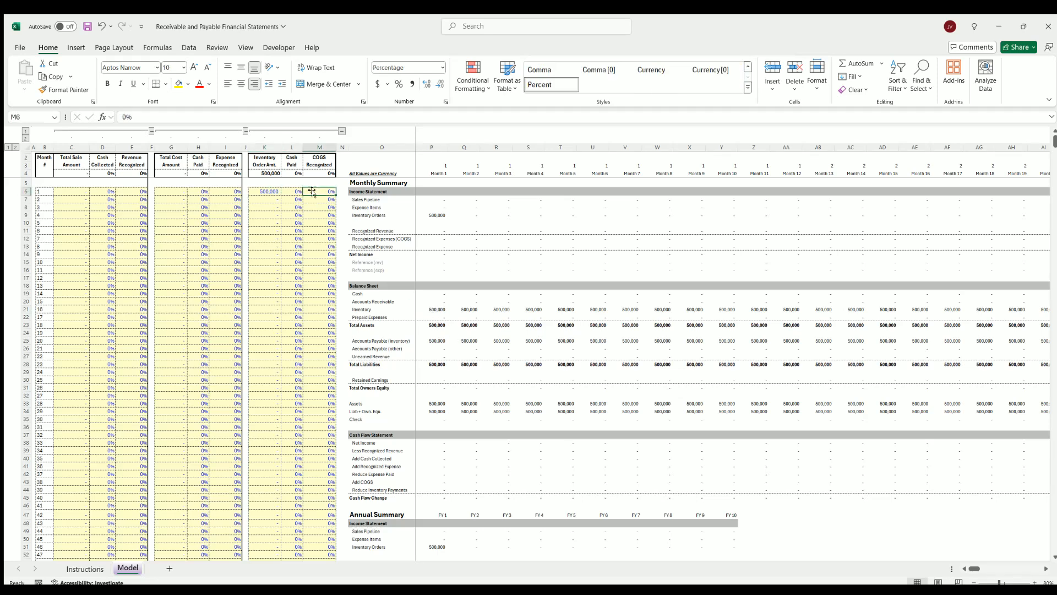
pyautogui.click(256, 189)
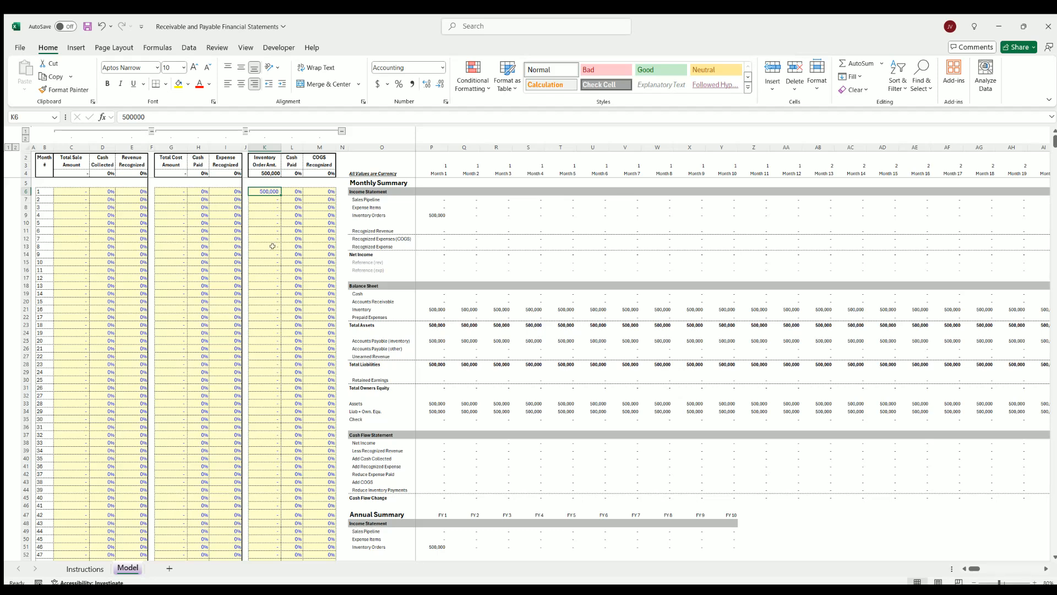
pyautogui.click(294, 190)
pyautogui.click(293, 208)
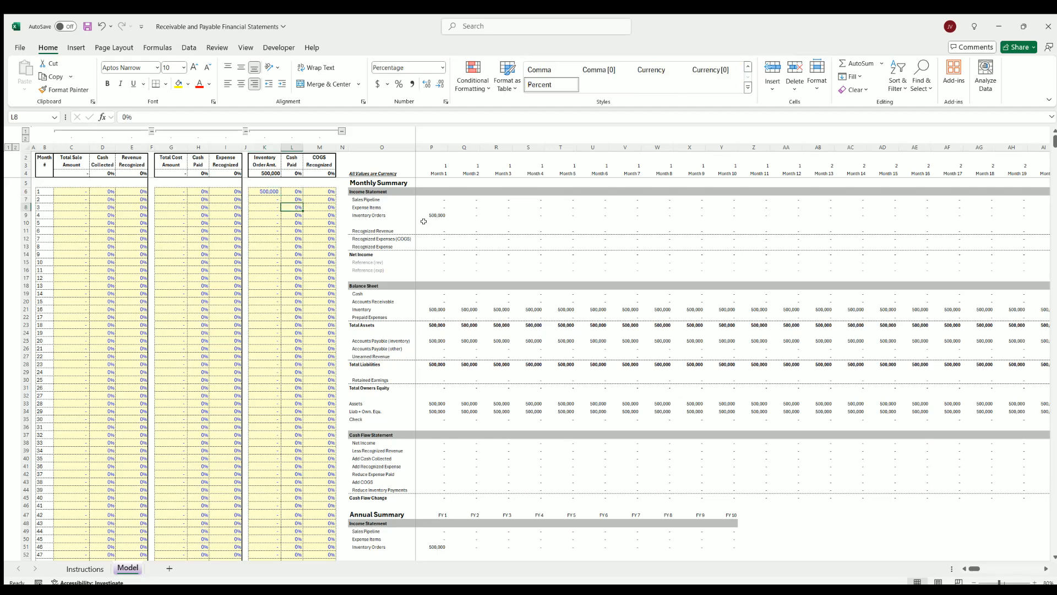
pyautogui.write('100')
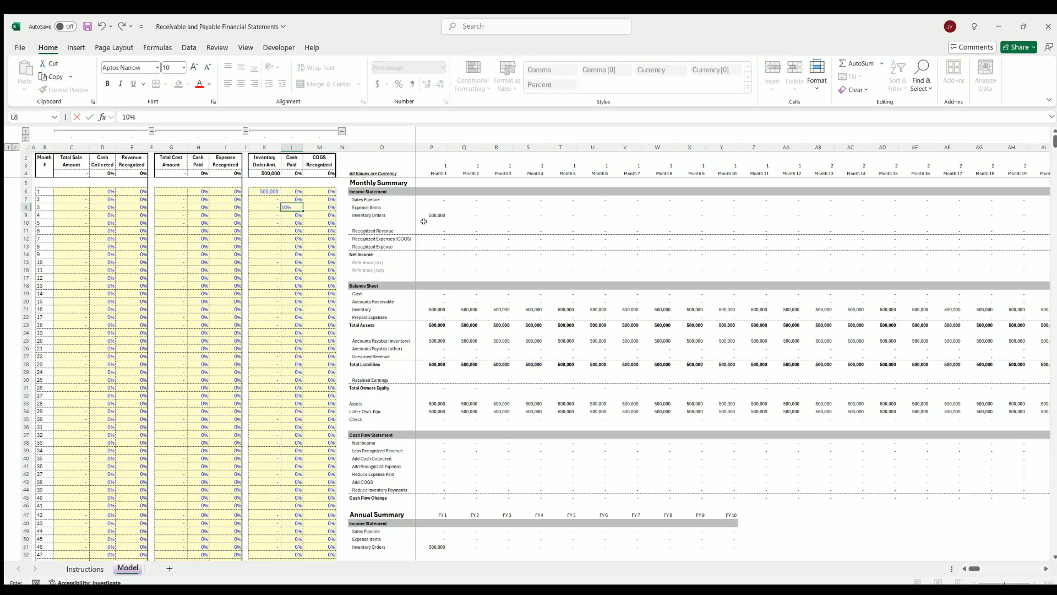
pyautogui.press('Return')
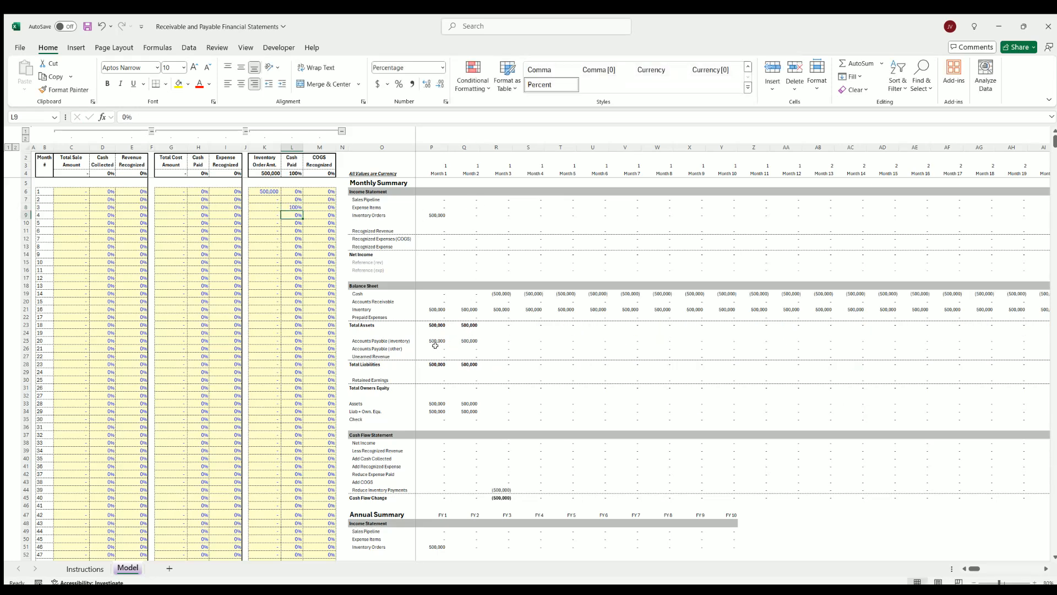
pyautogui.click(466, 339)
pyautogui.click(432, 338)
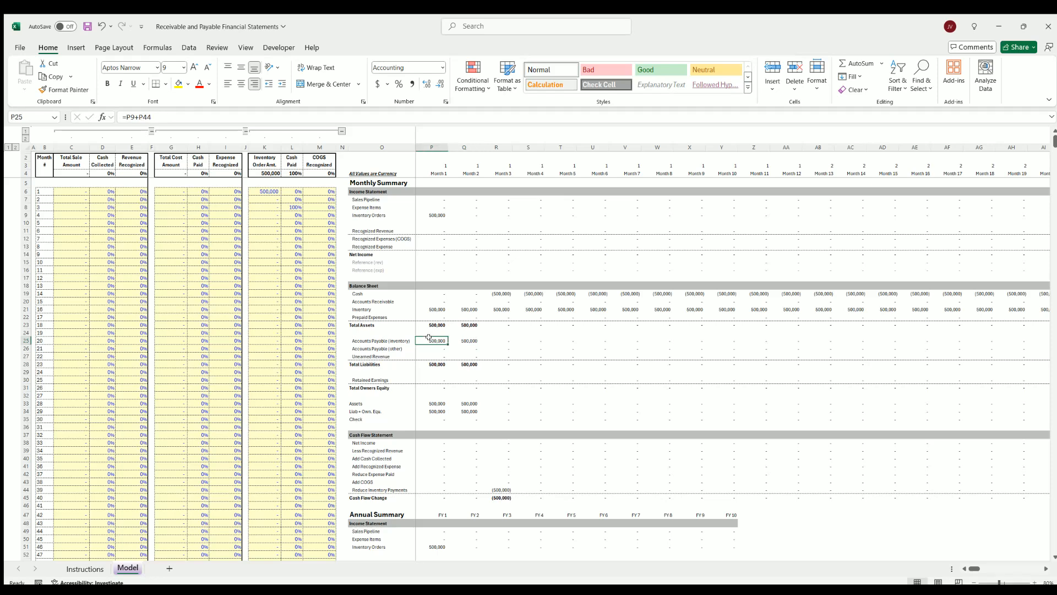
pyautogui.click(464, 338)
pyautogui.click(493, 338)
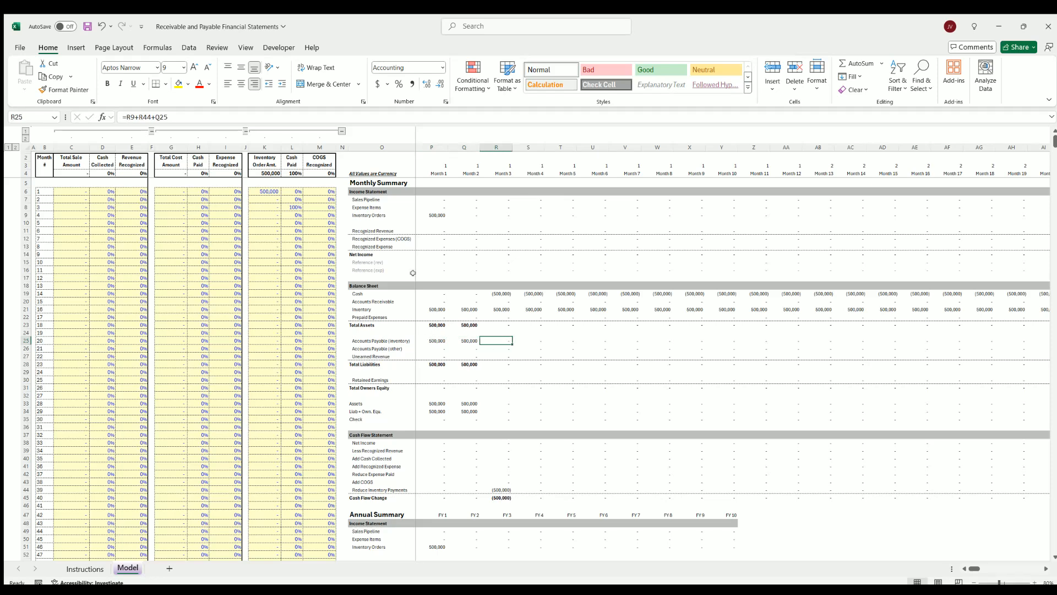
# Set the inventory cash paid percentage to 50% in months 1 and 3, and inspect Accounts Payable (inventory) for months 1 and 2
pyautogui.click(285, 191)
pyautogui.write('50%')
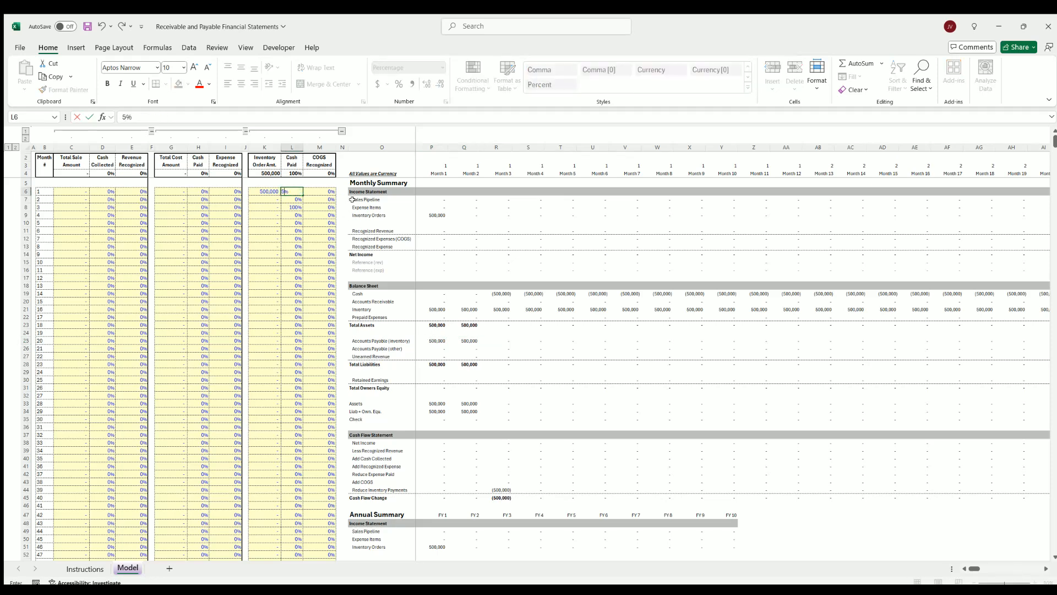
pyautogui.press('Return')
pyautogui.press('Return')
pyautogui.write('50%')
pyautogui.press('Return')
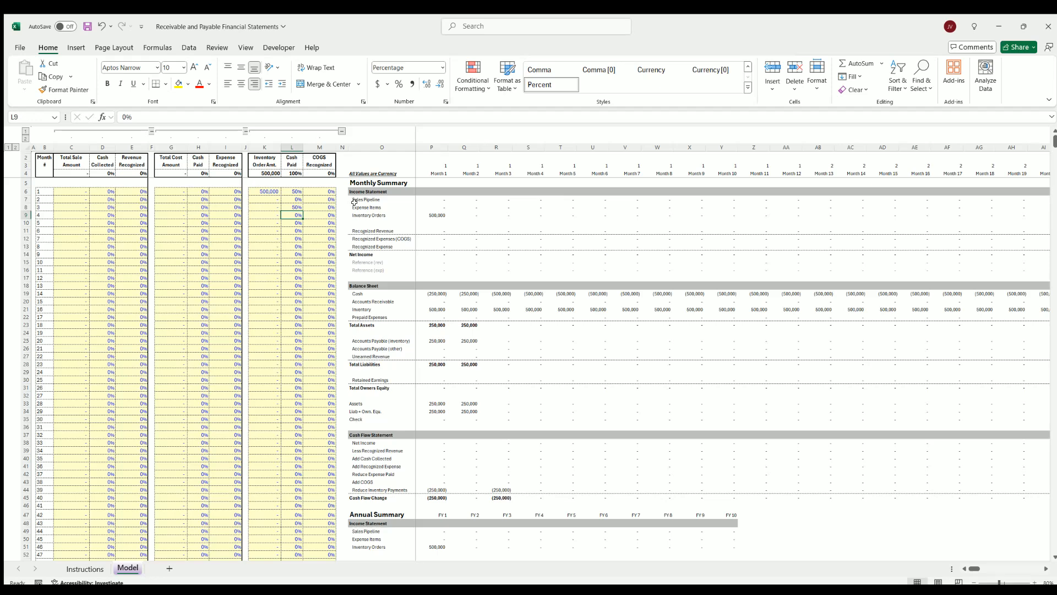
pyautogui.click(440, 340)
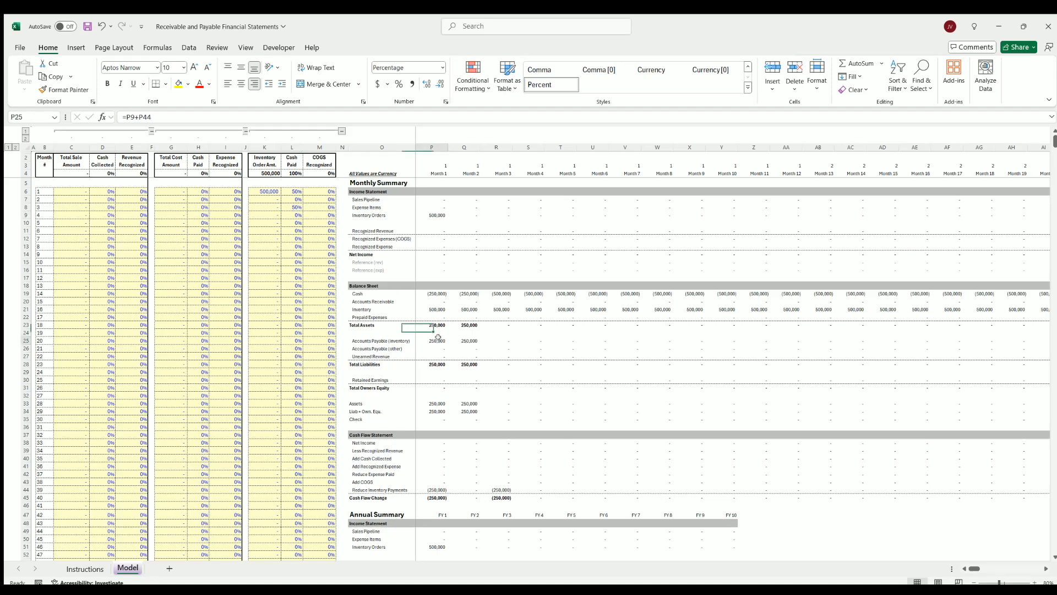
pyautogui.click(466, 339)
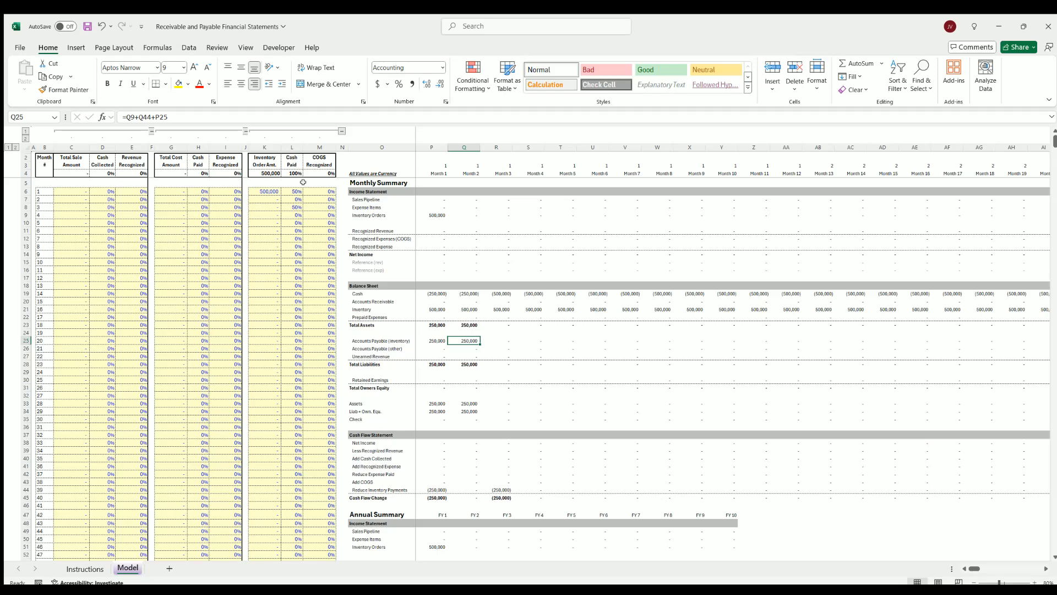
# Set the COGS recognized percentage to 25% in each of months 4 to 7 for the month 1 inventory order
pyautogui.click(266, 191)
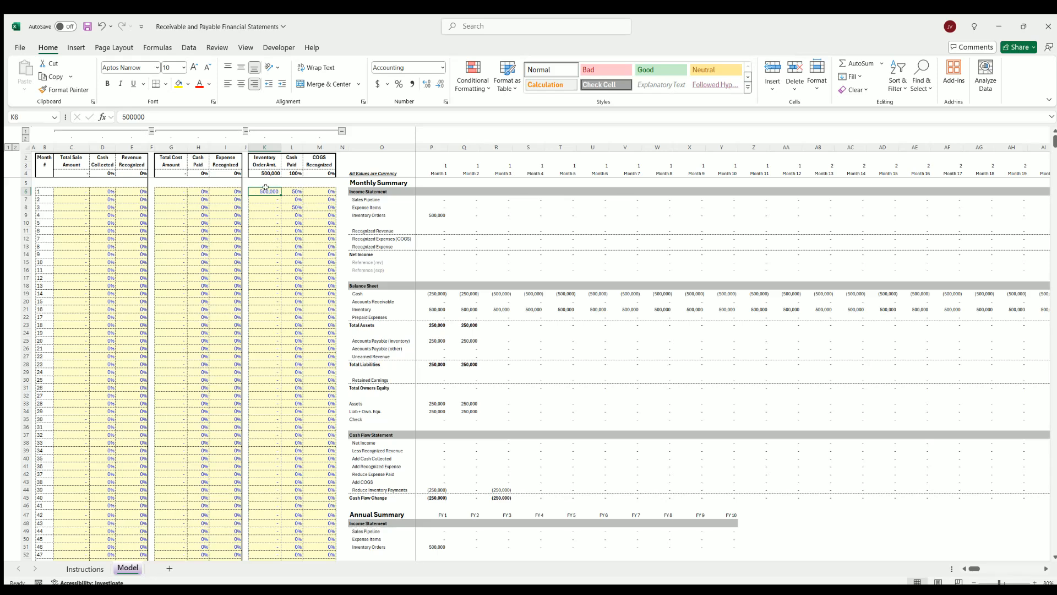
pyautogui.moveTo(266, 188); pyautogui.dragTo(312, 209)
pyautogui.click(314, 215)
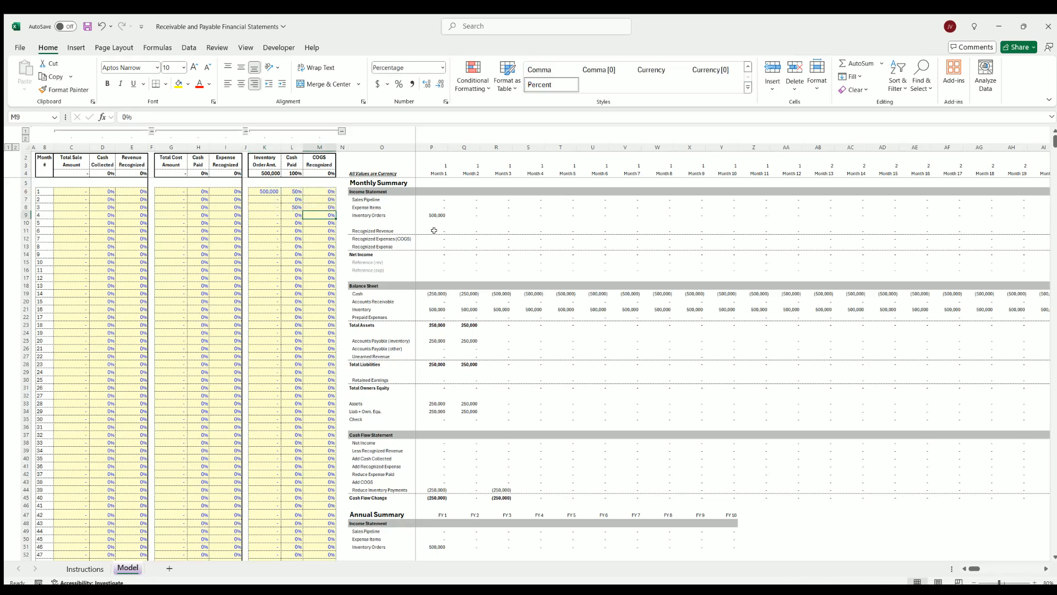
pyautogui.write('25')
pyautogui.press('Return')
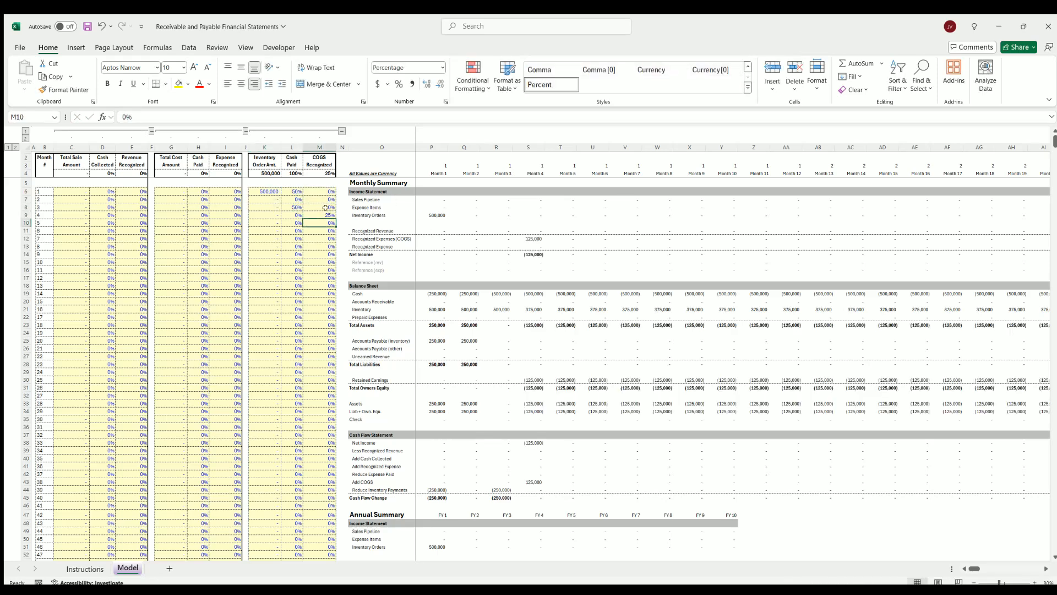
pyautogui.click(326, 215)
pyautogui.moveTo(335, 218); pyautogui.dragTo(329, 239)
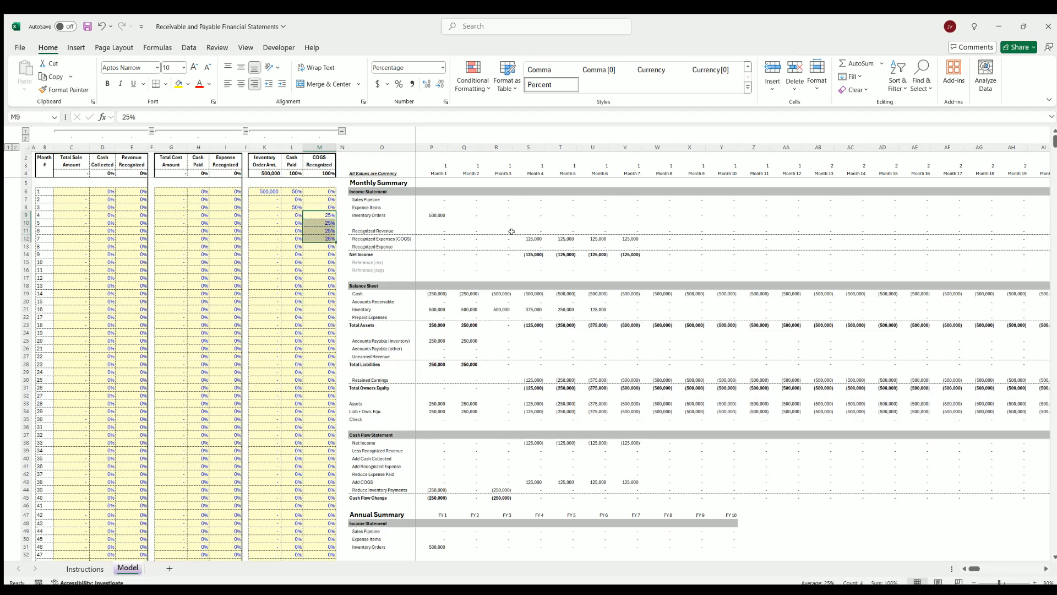
# Inspect the recognized COGS expenses for months 4 to 7 and the inventory balances for months 3 to 7
pyautogui.moveTo(529, 235); pyautogui.dragTo(618, 235)
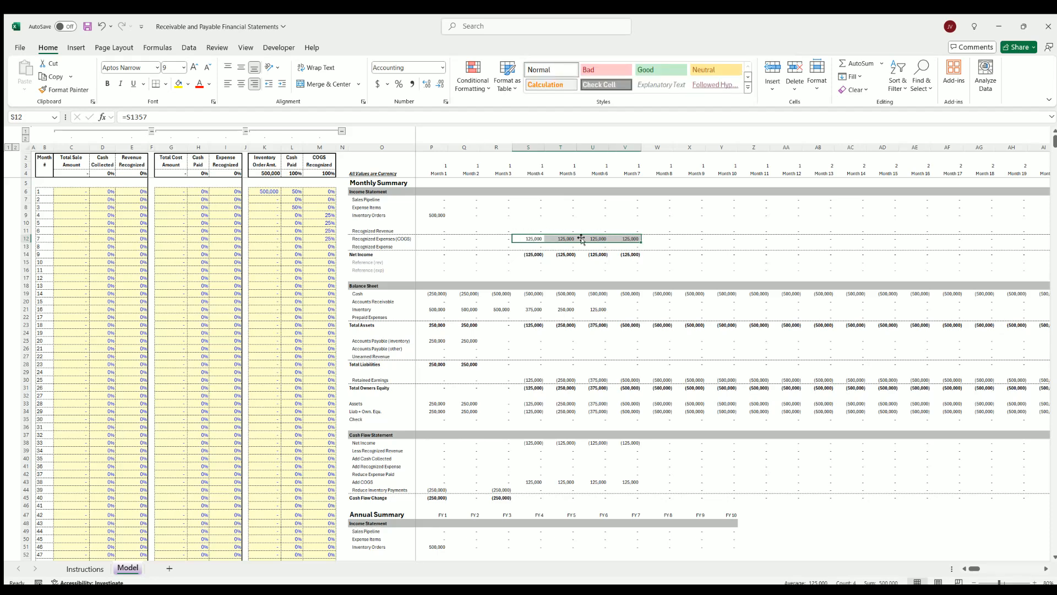
pyautogui.click(498, 308)
pyautogui.click(528, 307)
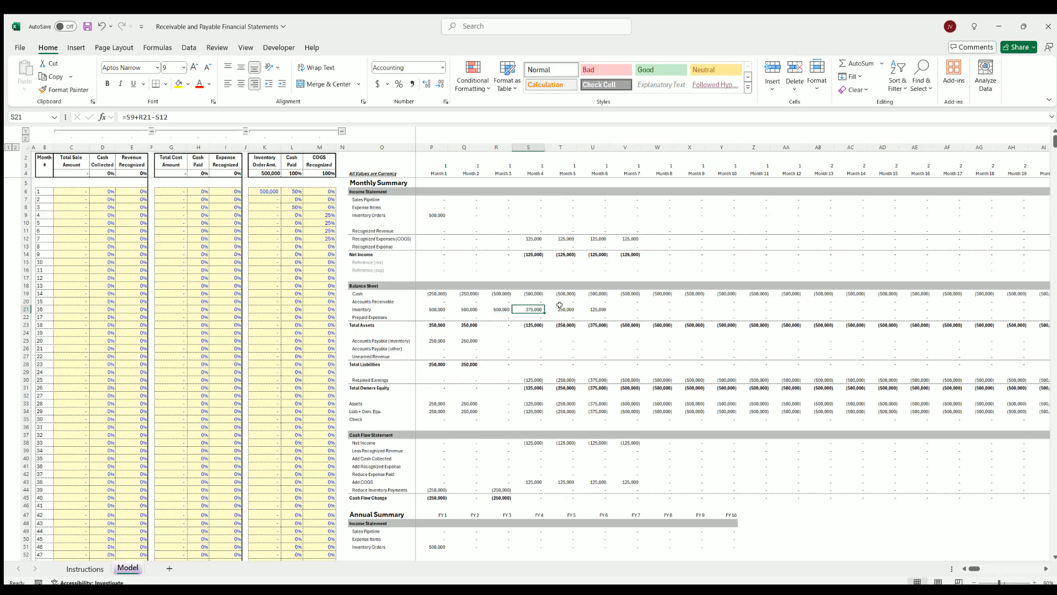
pyautogui.click(562, 306)
pyautogui.click(594, 306)
pyautogui.press('Right')
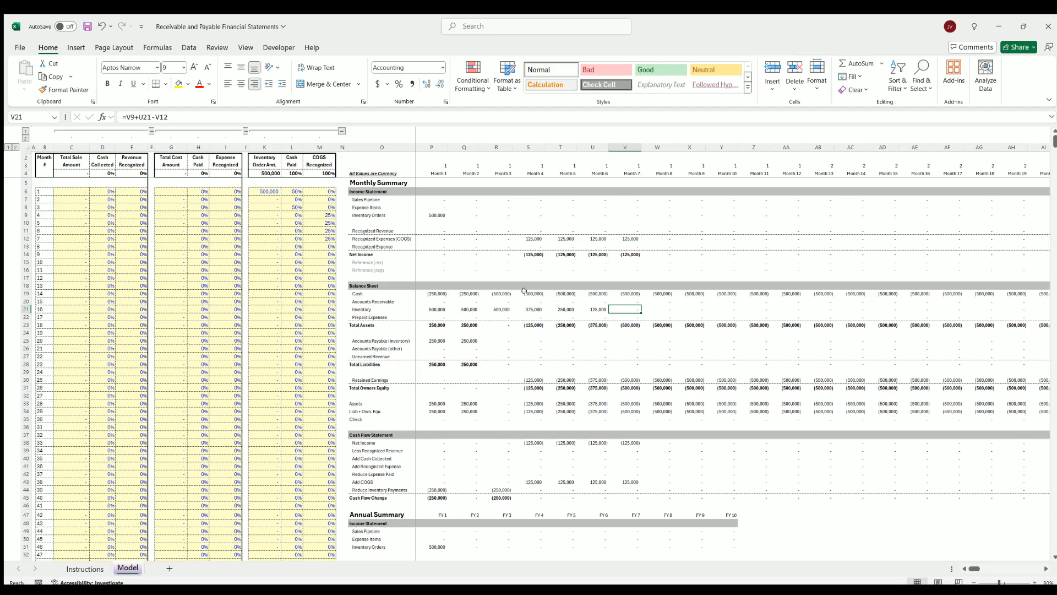
# Compare the cash and inventory balances through month 6 with Accounts Payable (inventory) for months 1 to 3
pyautogui.click(433, 289)
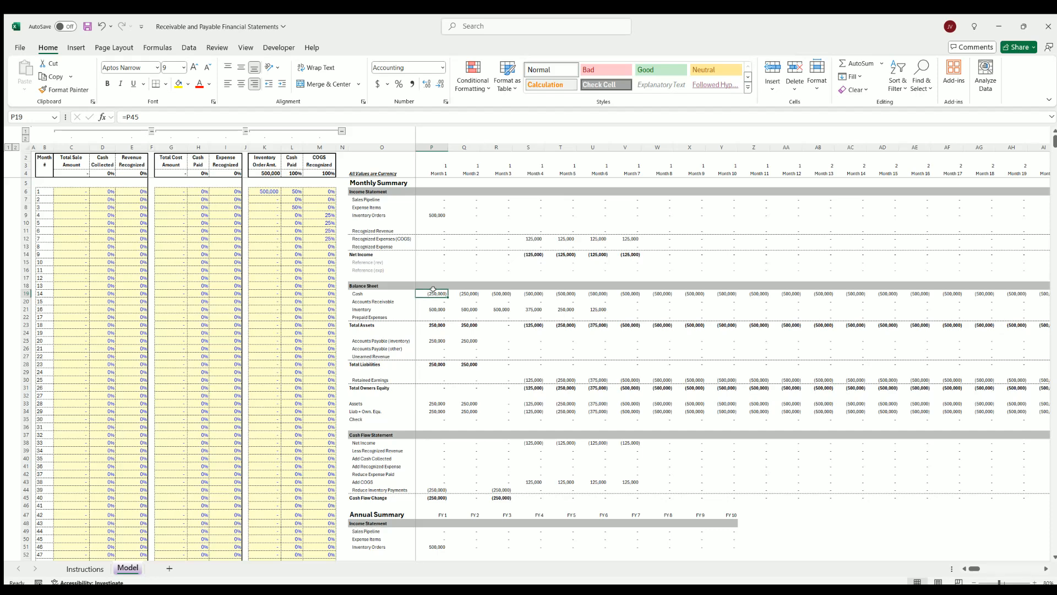
pyautogui.click(469, 290)
pyautogui.moveTo(498, 292); pyautogui.dragTo(583, 290)
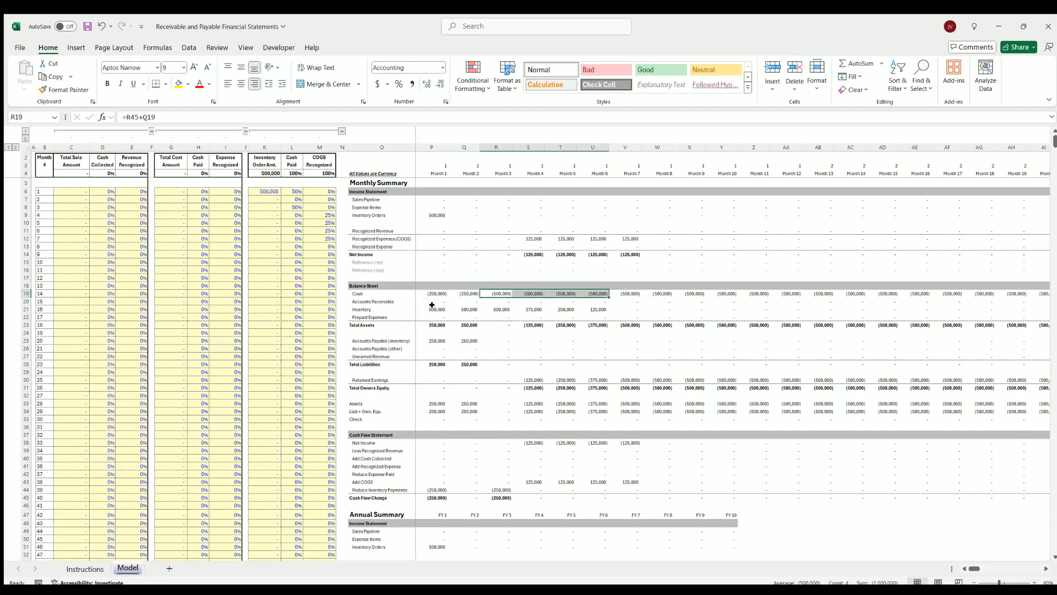
pyautogui.moveTo(432, 307); pyautogui.dragTo(588, 306)
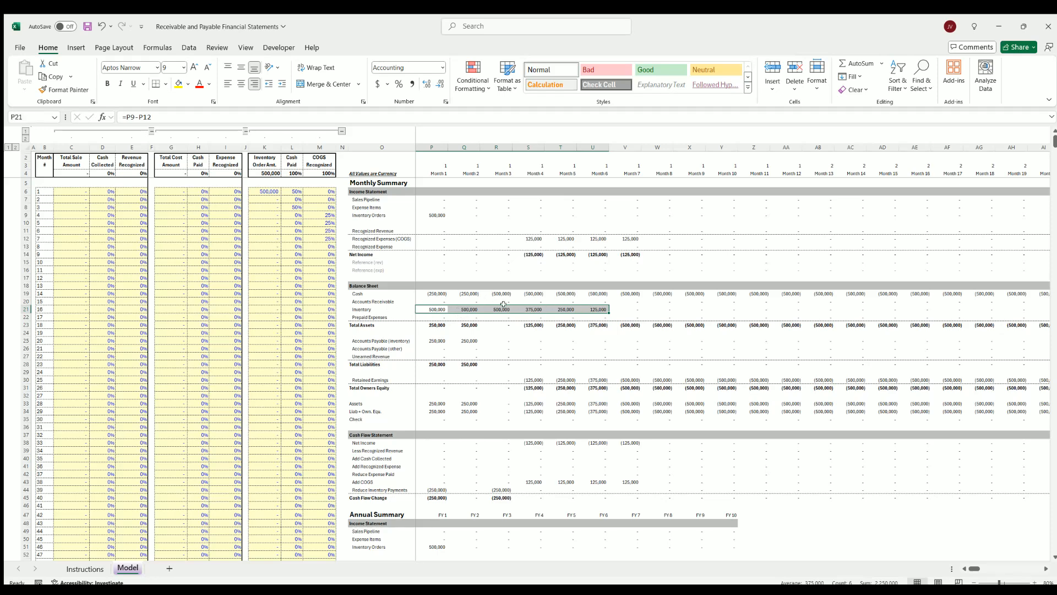
pyautogui.click(432, 338)
pyautogui.click(464, 338)
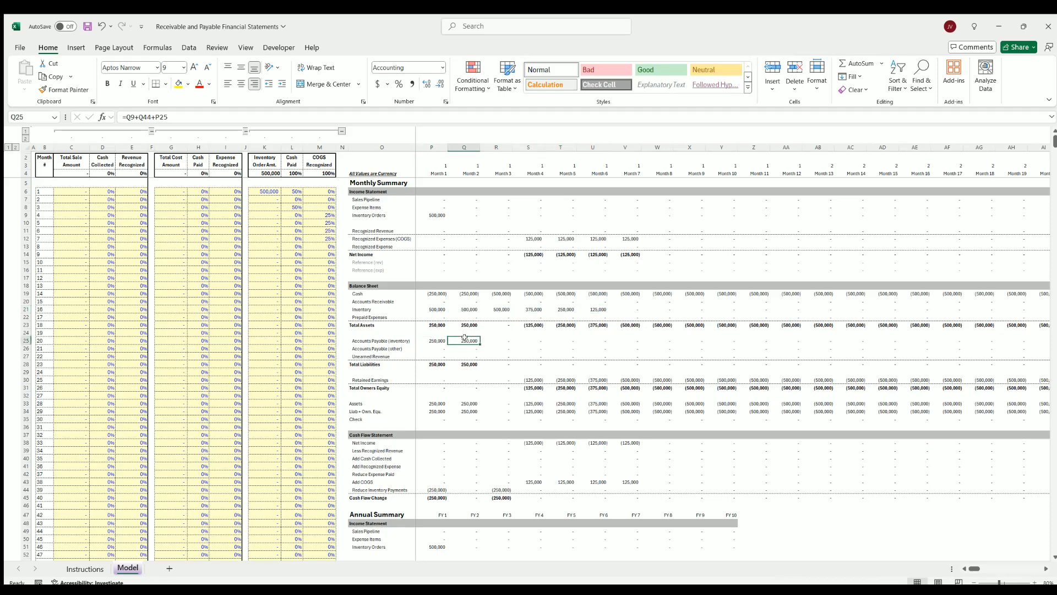
pyautogui.click(493, 339)
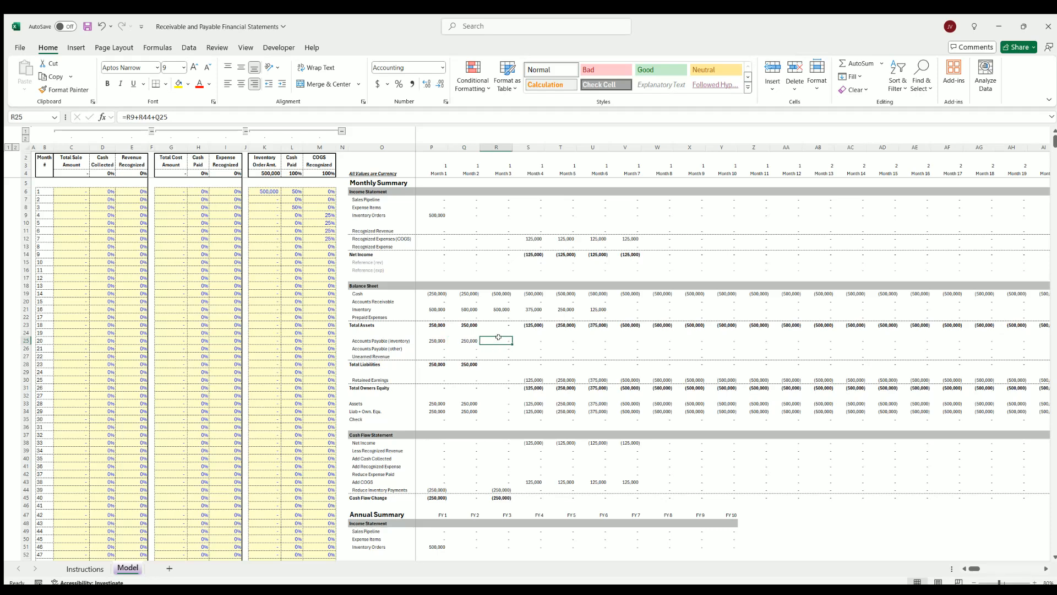
# Inspect retained earnings for months 4 to 8 and the month 5 balance check of assets against liabilities plus equity
pyautogui.click(532, 379)
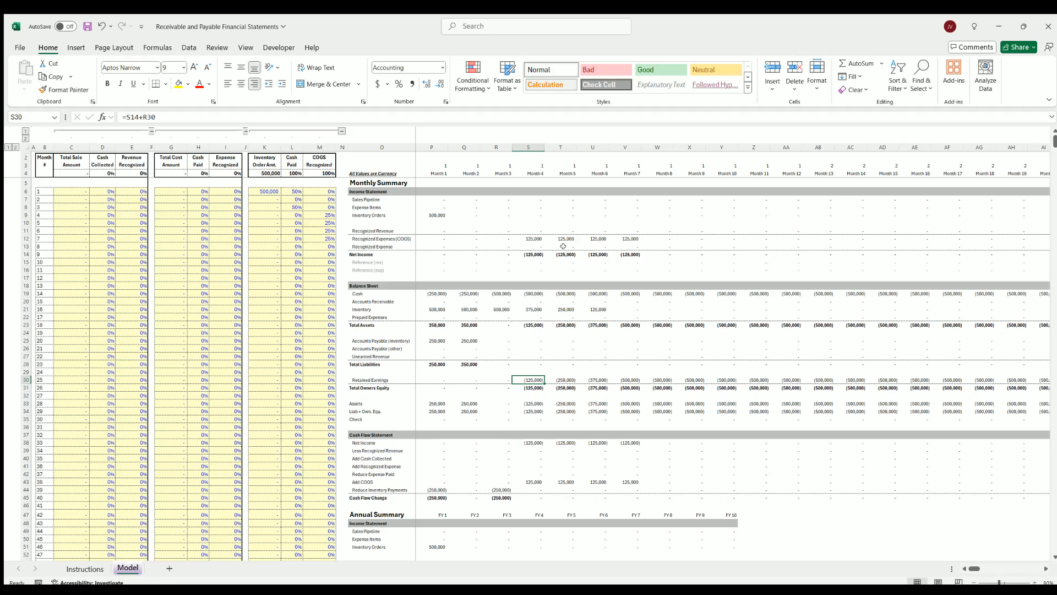
pyautogui.click(562, 378)
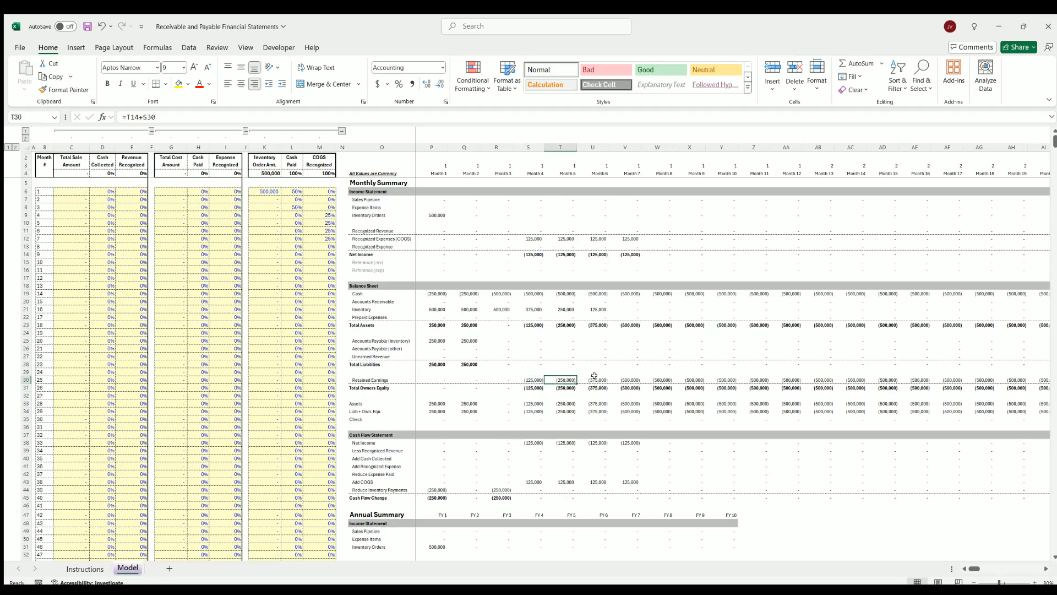
pyautogui.click(594, 379)
pyautogui.click(636, 379)
pyautogui.click(658, 377)
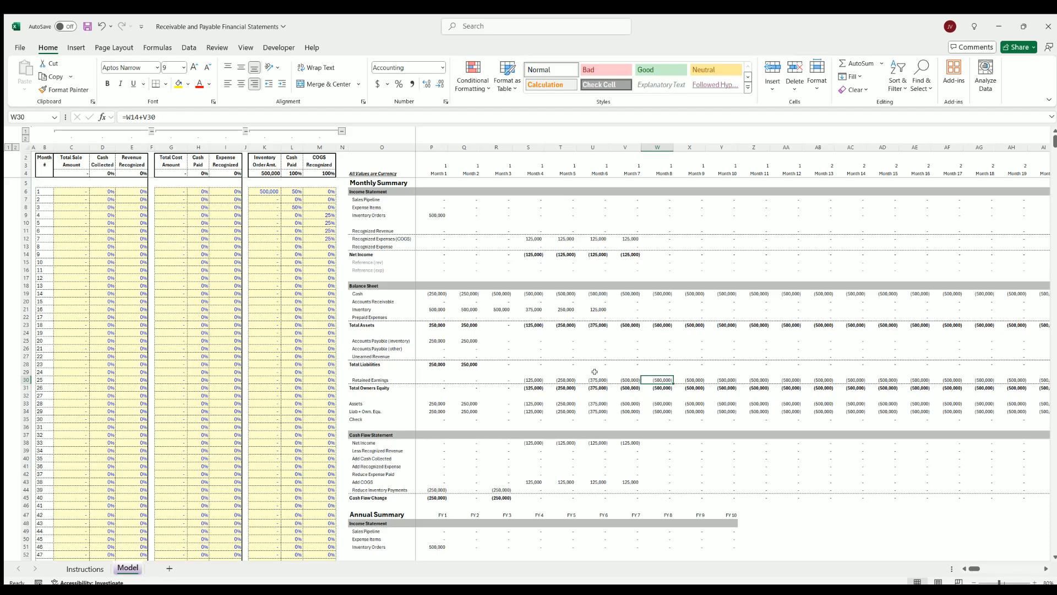
pyautogui.click(561, 403)
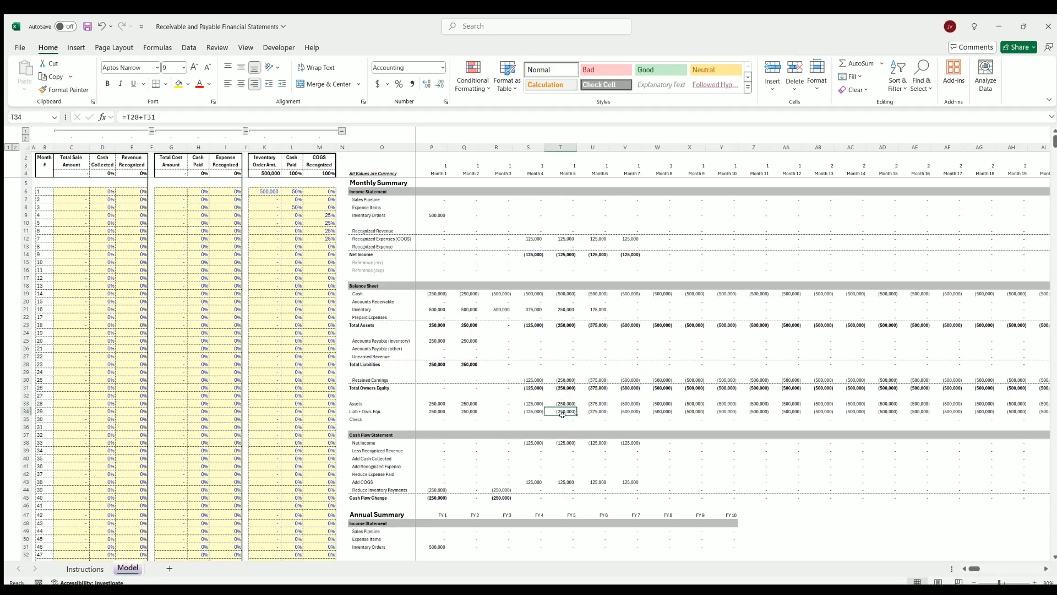
pyautogui.click(550, 418)
# Examine the cash flow change in months 1 and 3 of the Cash Flow Statement
pyautogui.click(433, 496)
pyautogui.click(505, 496)
pyautogui.click(434, 495)
pyautogui.click(505, 496)
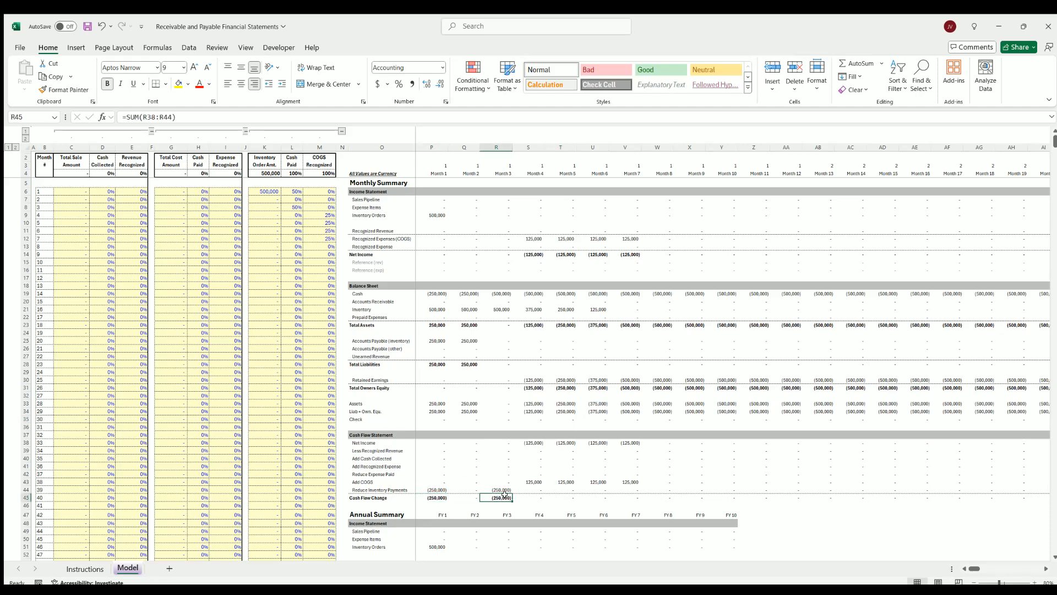
pyautogui.click(431, 495)
pyautogui.click(503, 495)
pyautogui.scroll(-10, 487, 452)
pyautogui.scroll(10, 488, 452)
# Reset the inventory cash paid percentages in months 1 and 3 and the COGS recognized percentages in months 4 to 7 to 0%
pyautogui.click(292, 191)
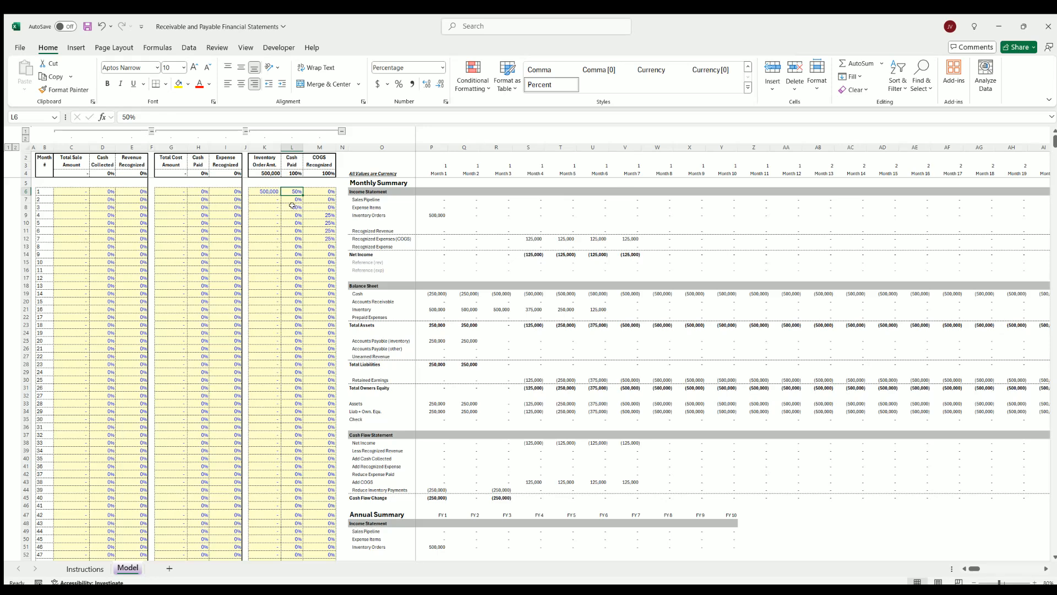
pyautogui.write('0')
pyautogui.click(292, 207)
pyautogui.write('0')
pyautogui.click(292, 222)
pyautogui.click(330, 207)
pyautogui.moveTo(335, 211); pyautogui.dragTo(334, 246)
# Set the month 1 COGS recognized percentage to 100% and check it against the inventory order amount
pyautogui.click(329, 192)
pyautogui.write('100')
pyautogui.click(323, 222)
pyautogui.click(268, 191)
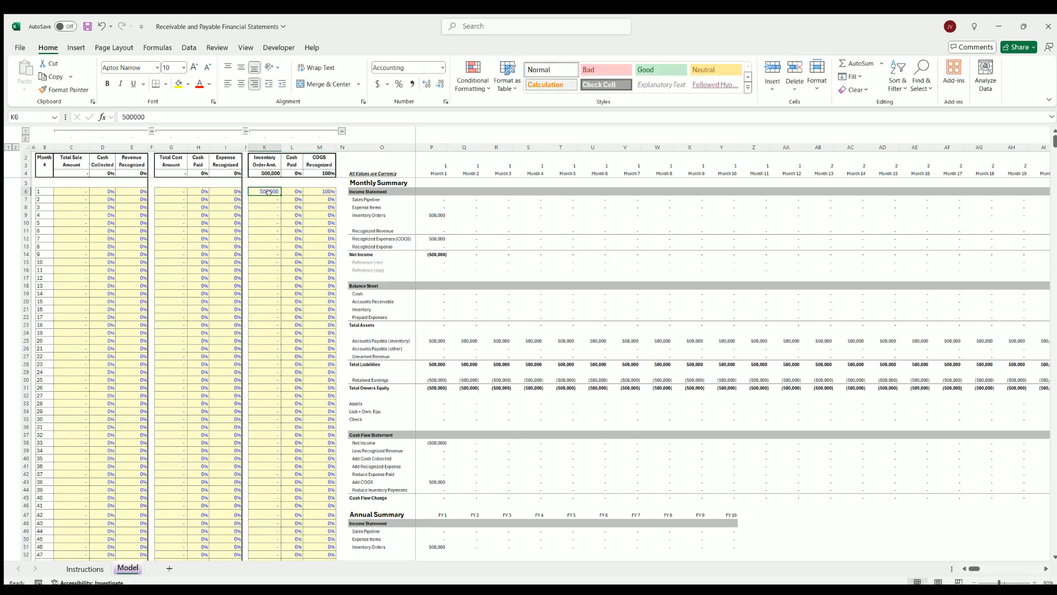
pyautogui.click(321, 190)
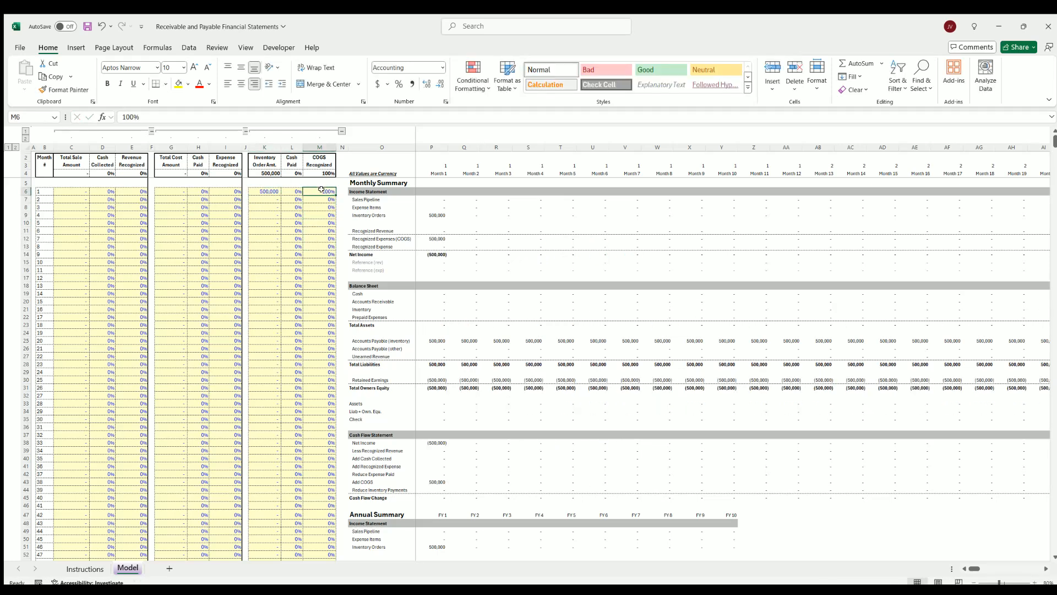
pyautogui.click(292, 199)
pyautogui.write('100')
pyautogui.click(271, 244)
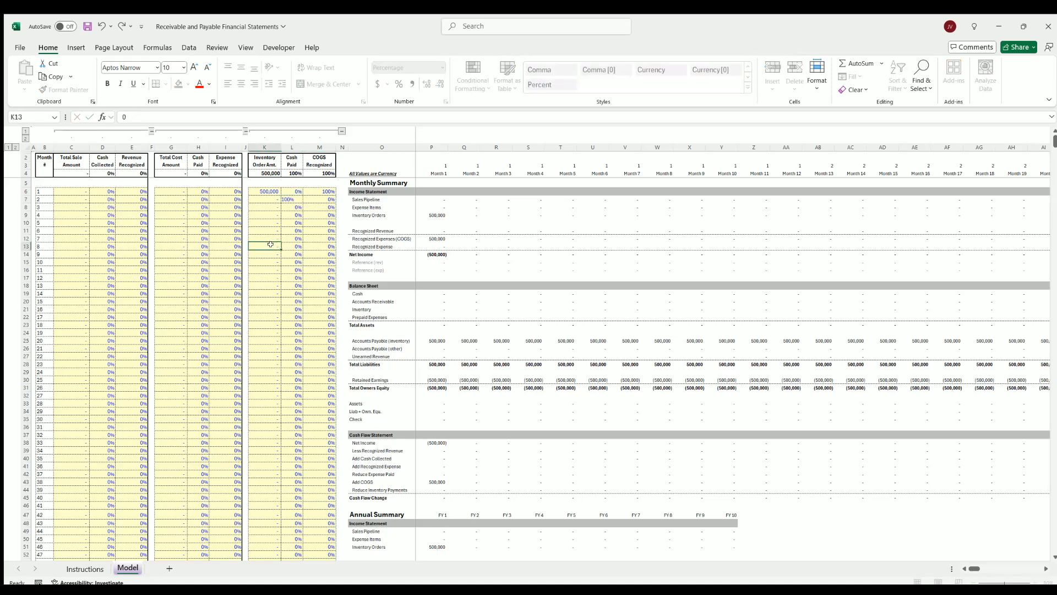
pyautogui.click(297, 200)
pyautogui.write('0')
pyautogui.press('Return')
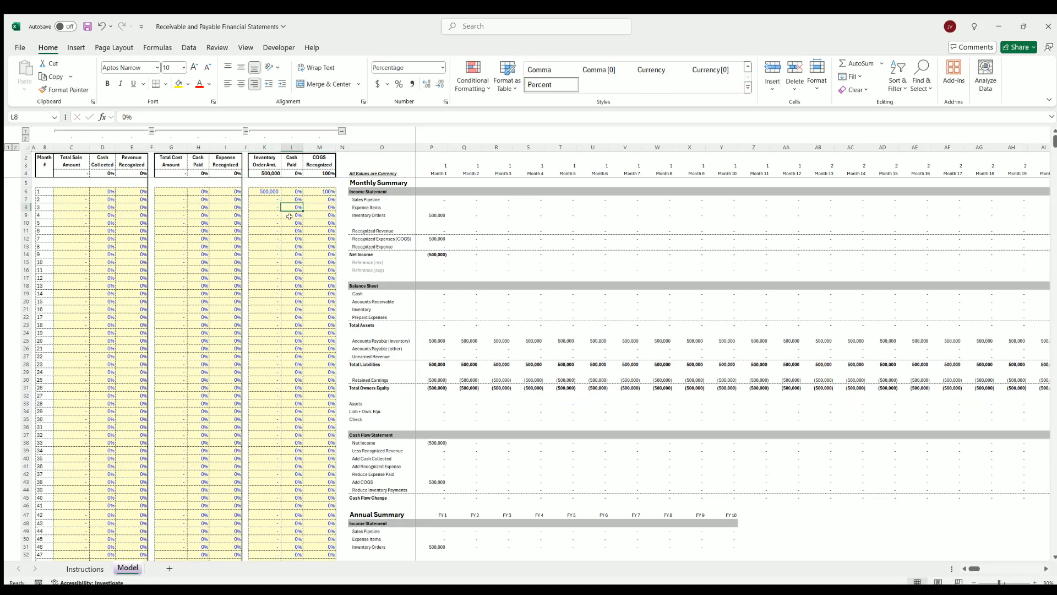
# Set the inventory cash paid percentage to 100% in month 4 and inspect Accounts Payable (inventory) for months 1 to 3
pyautogui.click(290, 216)
pyautogui.write('100')
pyautogui.click(270, 244)
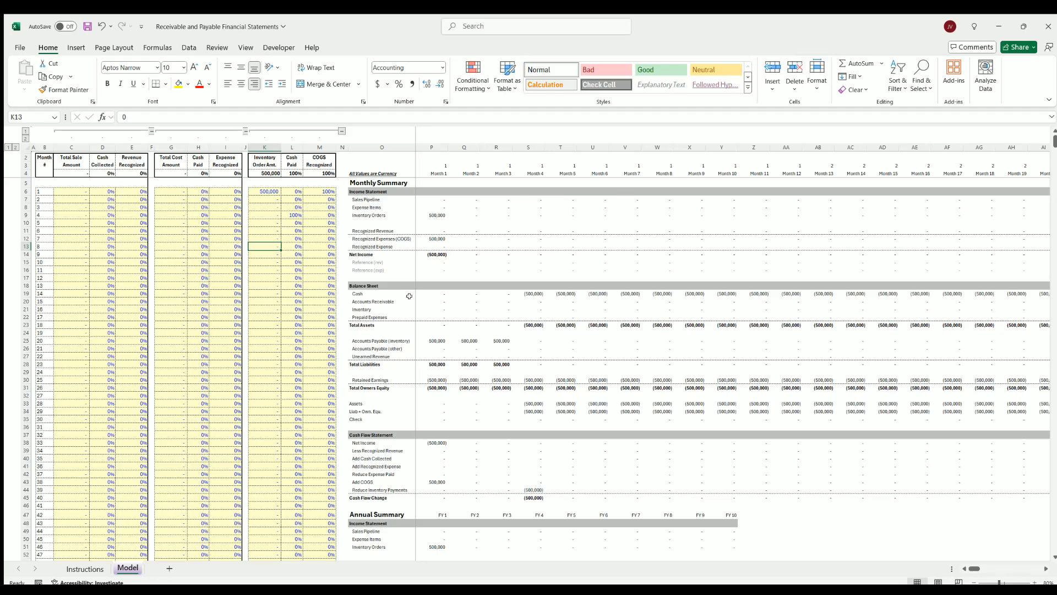
pyautogui.click(437, 340)
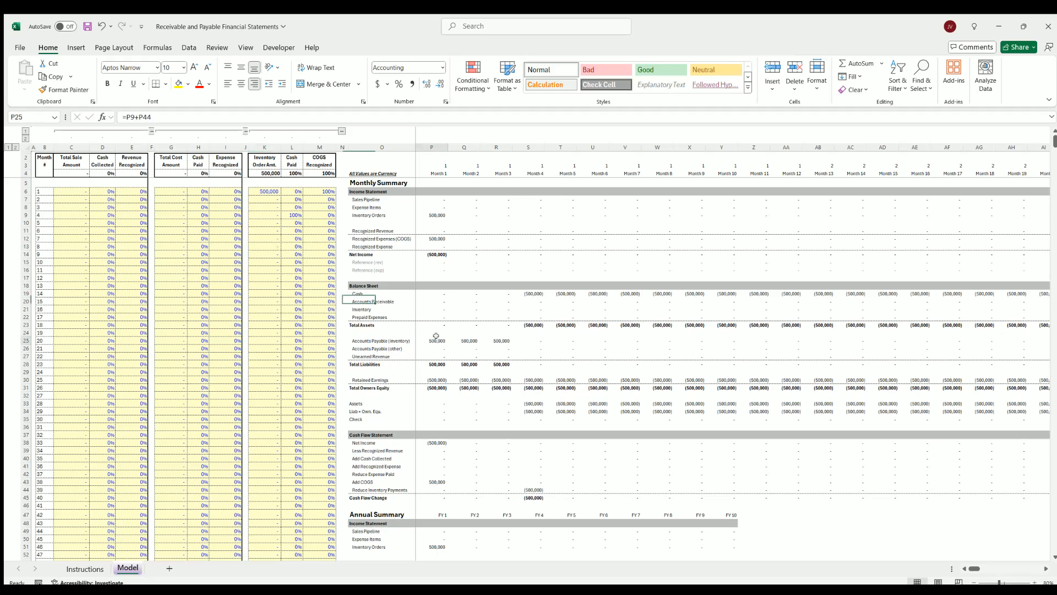
pyautogui.click(464, 339)
pyautogui.click(497, 340)
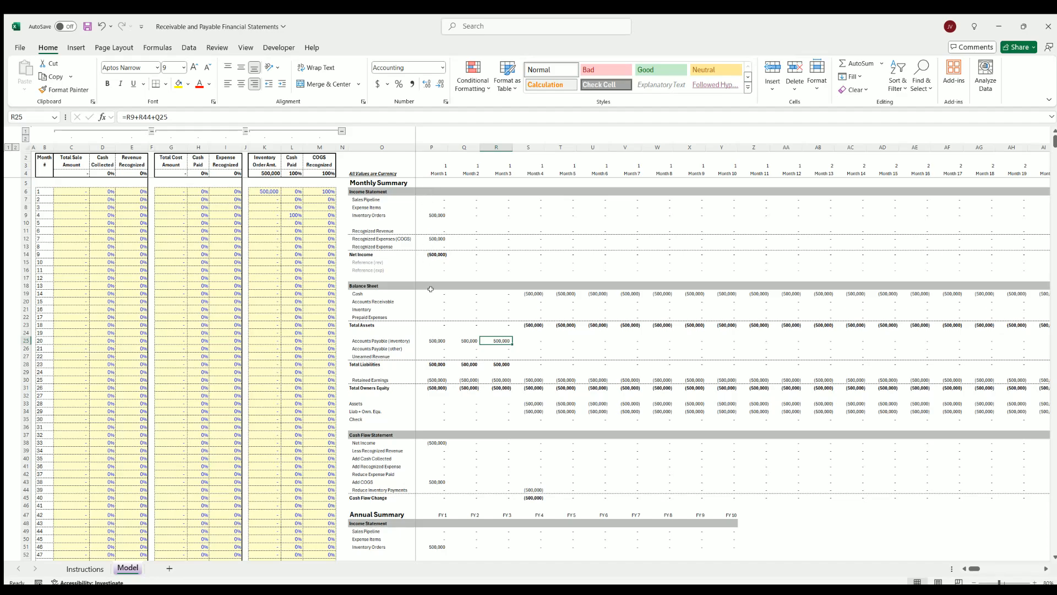
# Inspect the FY 1 net income in the Annual Summary
pyautogui.scroll(-4, 433, 397)
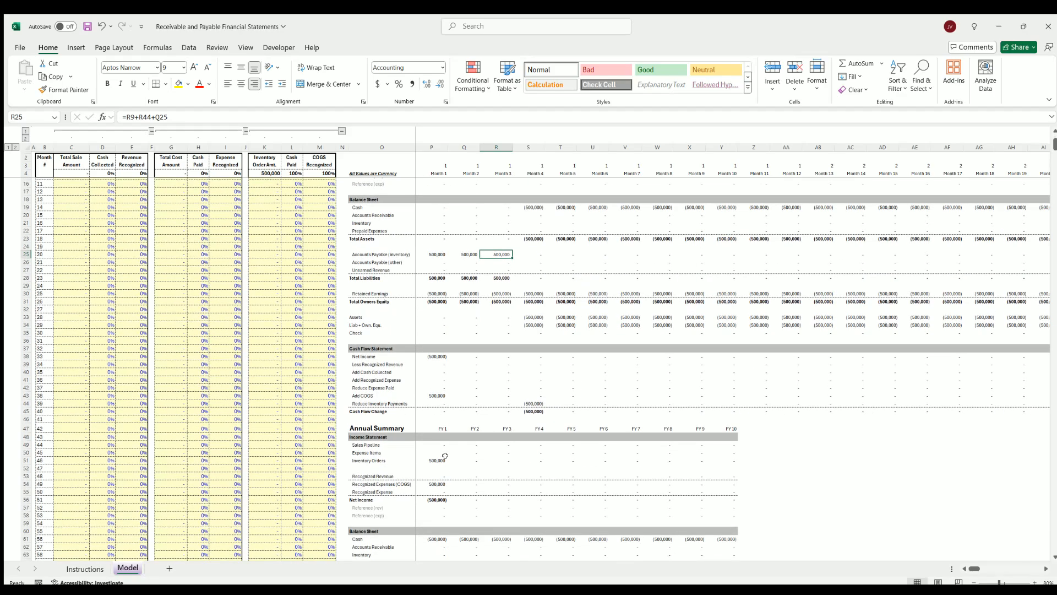
pyautogui.scroll(-4, 445, 456)
pyautogui.click(436, 413)
pyautogui.scroll(8, 437, 410)
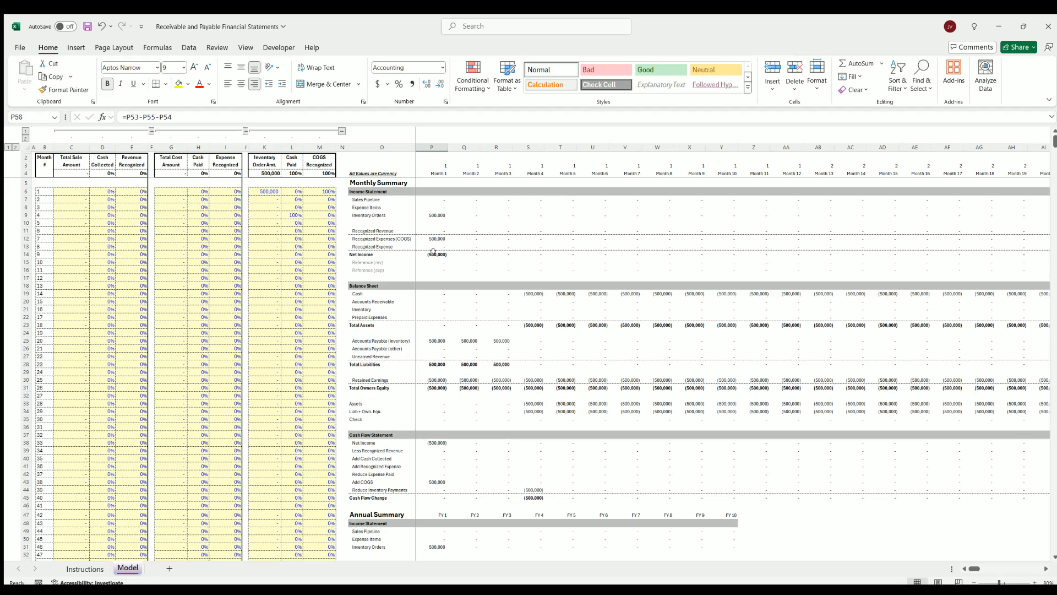
# Inspect month 1 retained earnings, Accounts Payable (inventory) through month 4, and month 4 cash and liabilities plus equity
pyautogui.click(438, 380)
pyautogui.click(436, 337)
pyautogui.moveTo(451, 336); pyautogui.dragTo(526, 335)
pyautogui.click(527, 335)
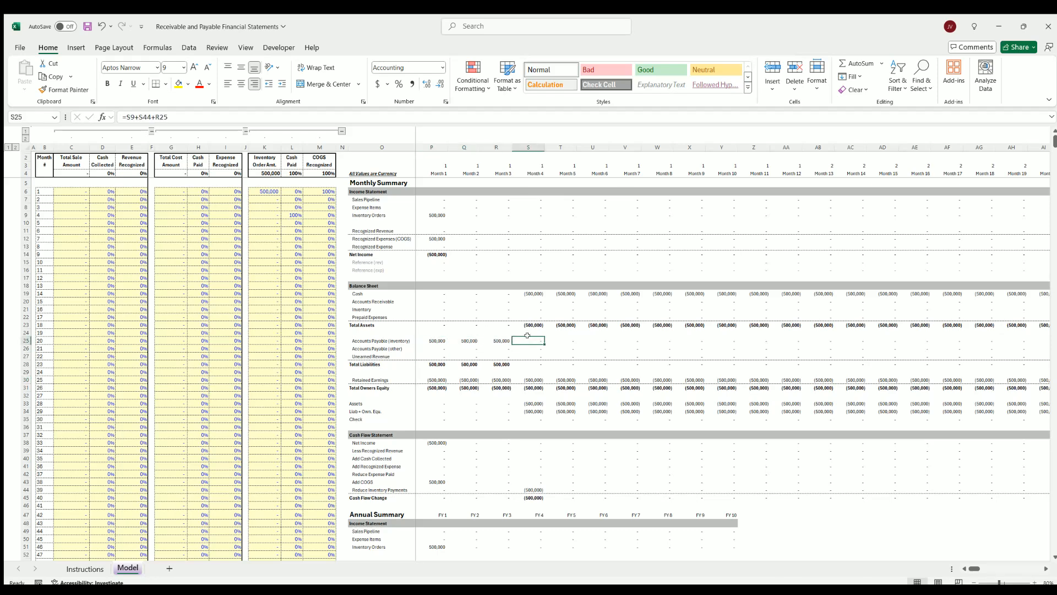
pyautogui.click(533, 290)
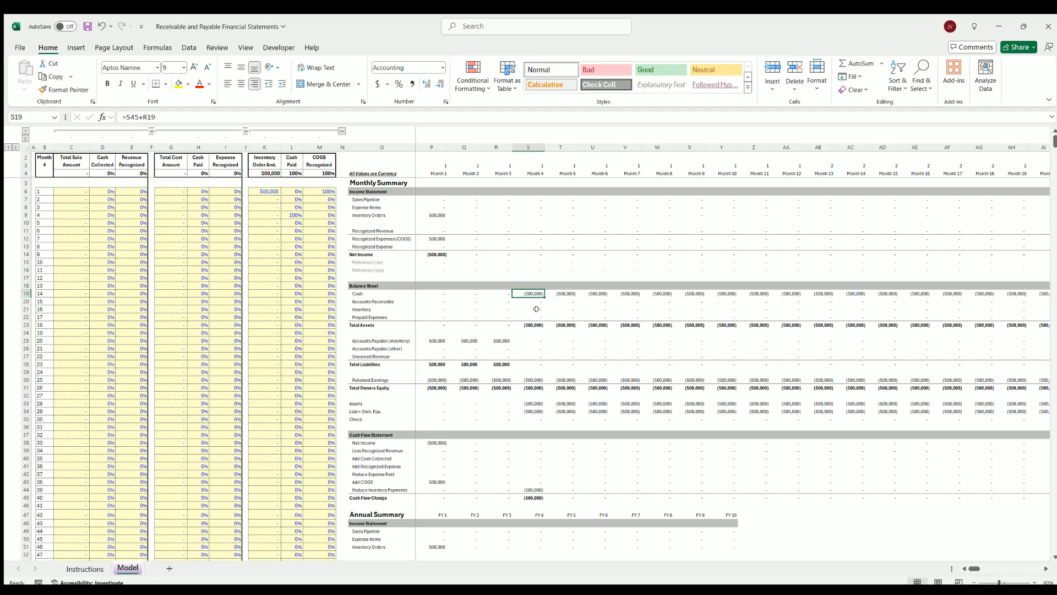
pyautogui.click(523, 338)
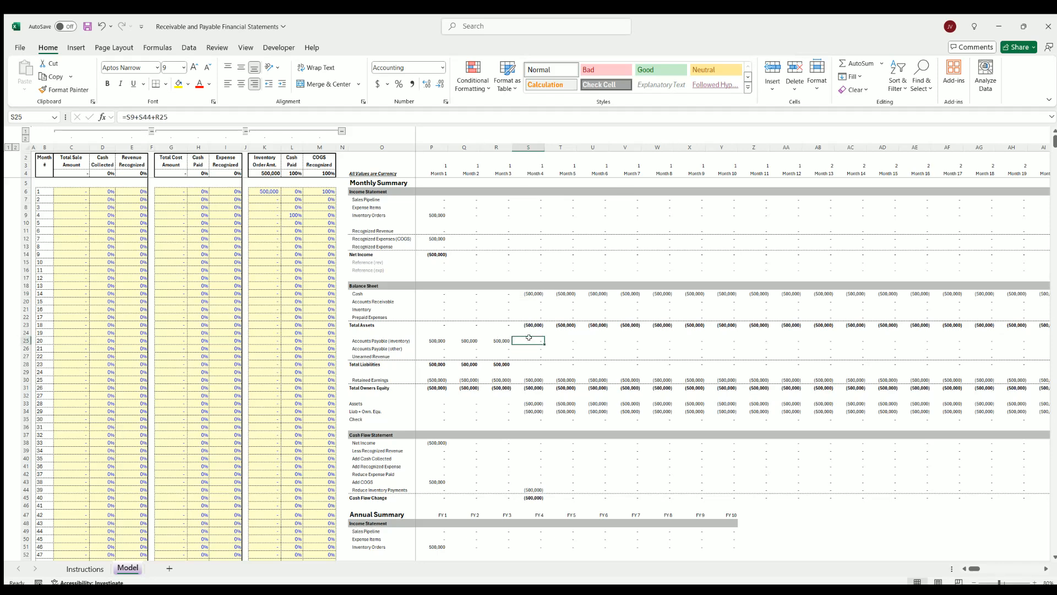
pyautogui.click(528, 410)
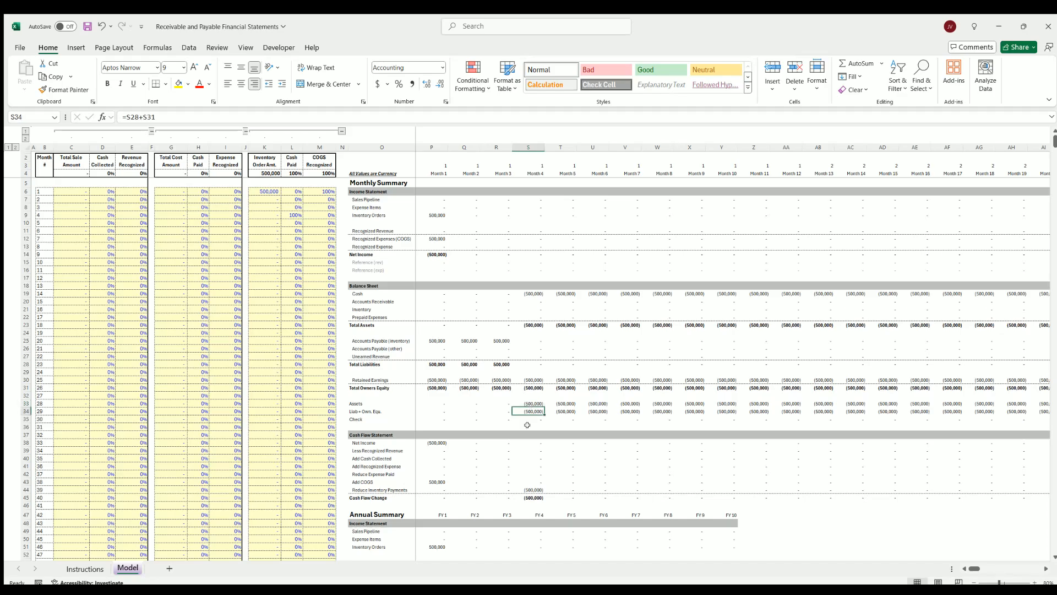
# Review the annual summary charts and select the inventory order, cash paid and COGS recognized inputs through month 6
pyautogui.scroll(-11, 535, 453)
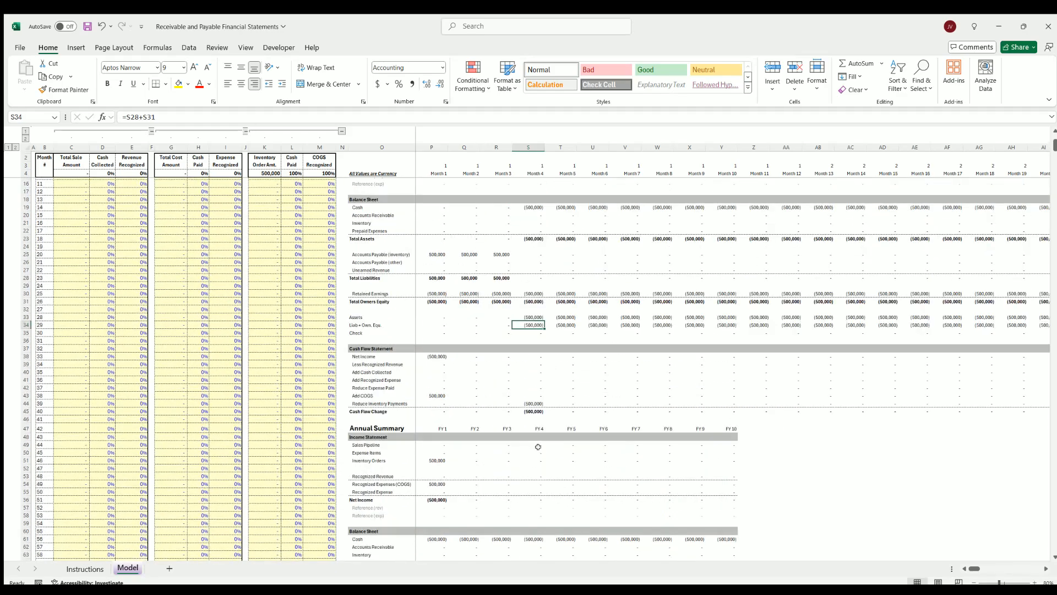
pyautogui.scroll(-20, 541, 446)
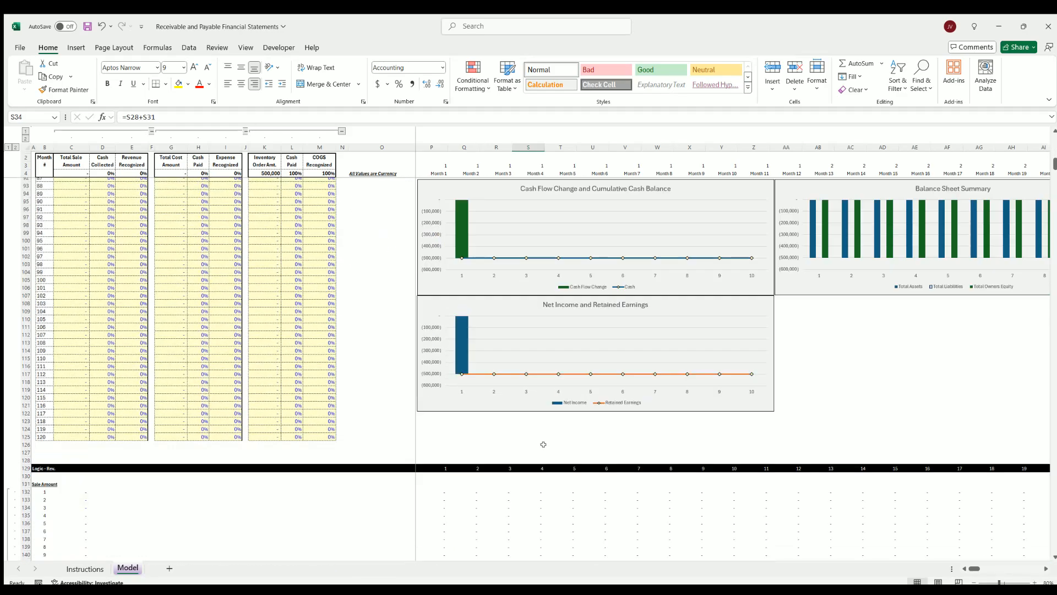
pyautogui.scroll(20, 541, 444)
pyautogui.scroll(4, 542, 439)
pyautogui.click(258, 192)
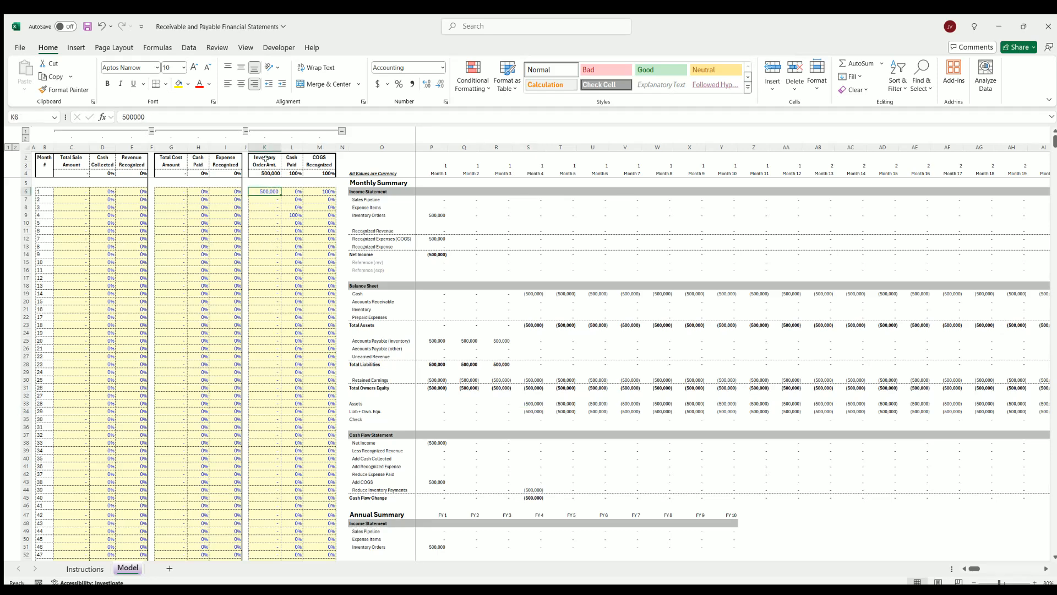
pyautogui.moveTo(265, 158); pyautogui.dragTo(324, 231)
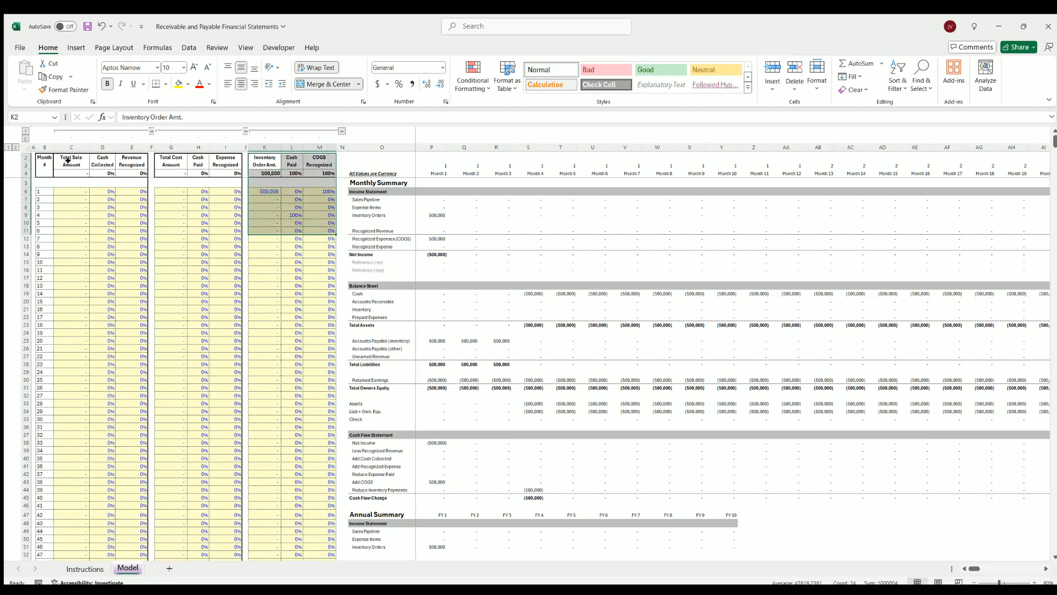
# Set the month 1 total sale amount to 1,000,000
pyautogui.moveTo(68, 160); pyautogui.dragTo(120, 223)
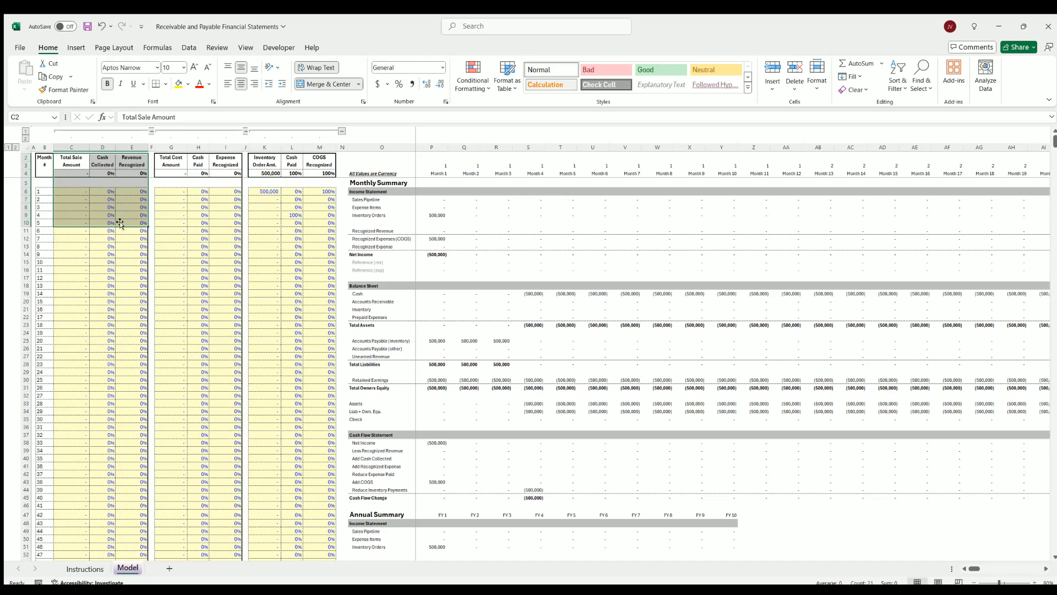
pyautogui.click(71, 188)
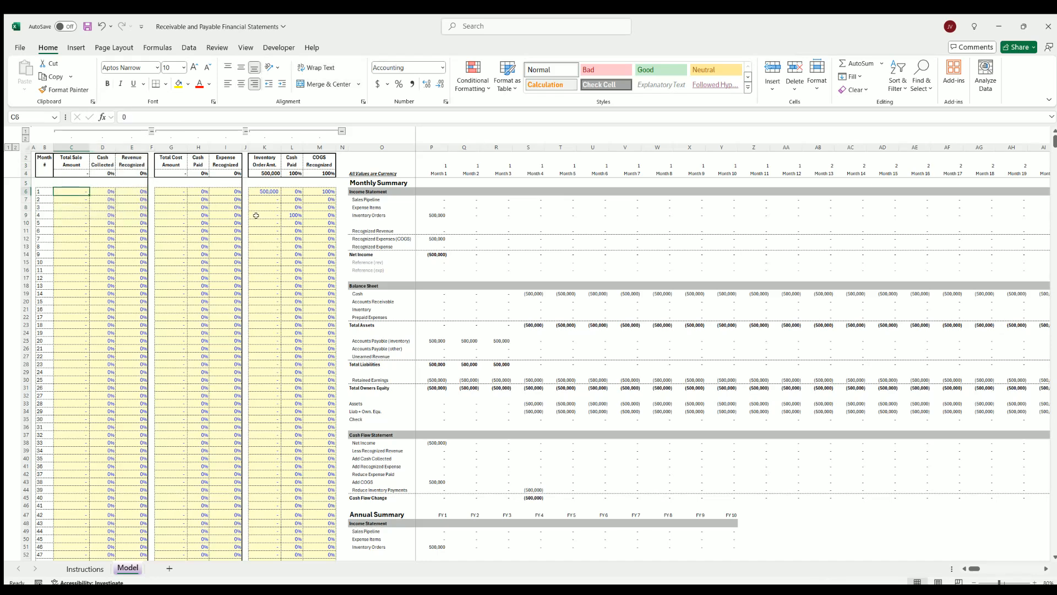
pyautogui.press('Right')
pyautogui.press('Right')
pyautogui.press('Right')
pyautogui.press('Right')
pyautogui.press('Right')
pyautogui.press('Right')
pyautogui.press('Right')
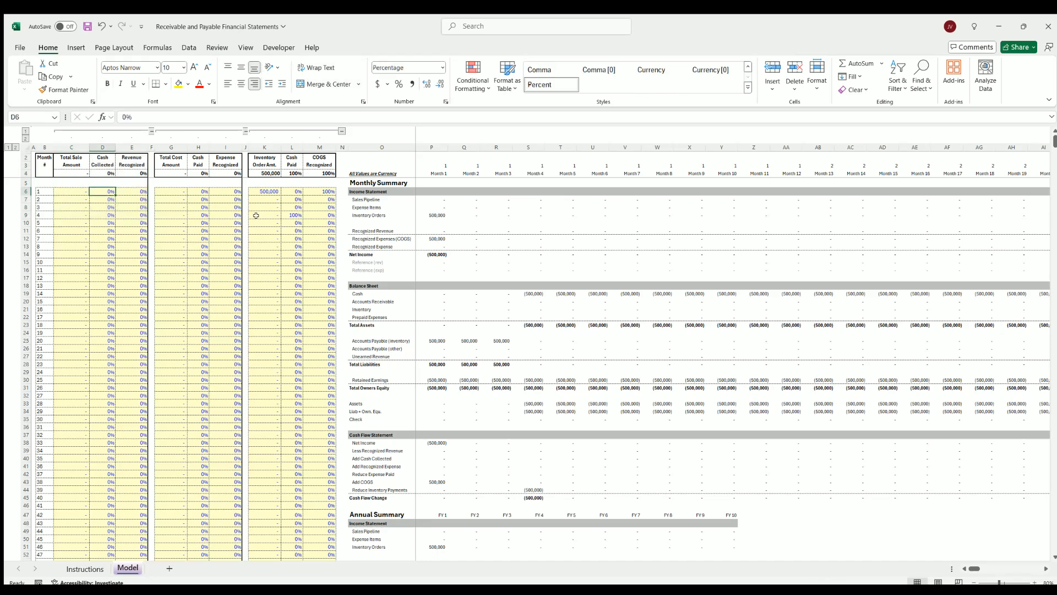
pyautogui.press('Left')
pyautogui.press('Left')
pyautogui.press('Left')
pyautogui.press('Left')
pyautogui.press('Left')
pyautogui.press('Left')
pyautogui.press('Left')
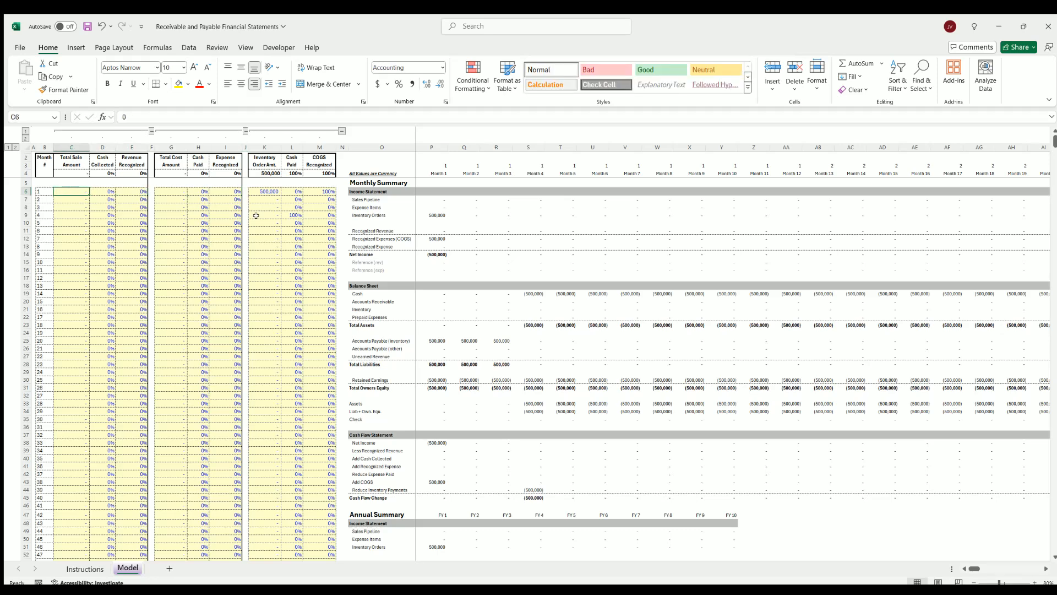
pyautogui.write('1,000,000')
pyautogui.press('Tab')
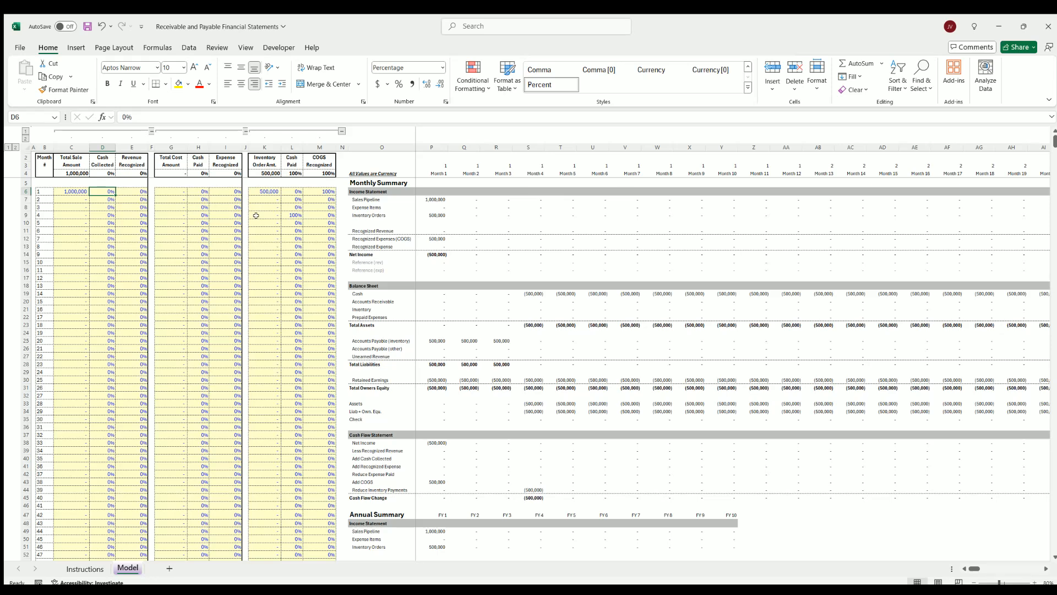
# Set the cash collected percentage for the sale to 50% in month 1 and 50% in month 2
pyautogui.write('50')
pyautogui.press('Return')
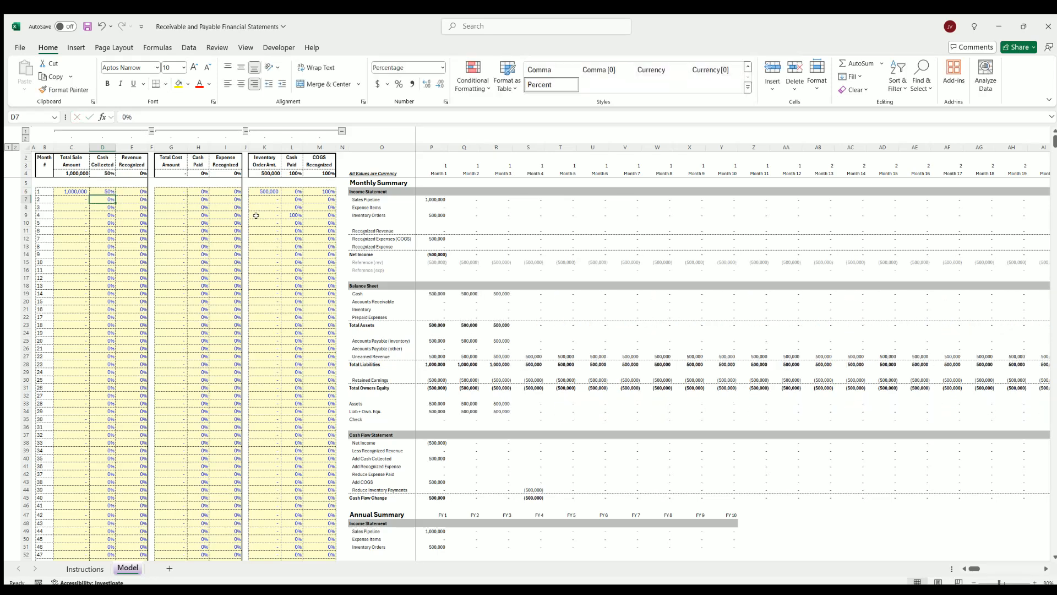
pyautogui.write('50')
pyautogui.press('Return')
# Set the revenue recognized percentage to 100% in month 1
pyautogui.press('Right')
pyautogui.press('Up')
pyautogui.press('Up')
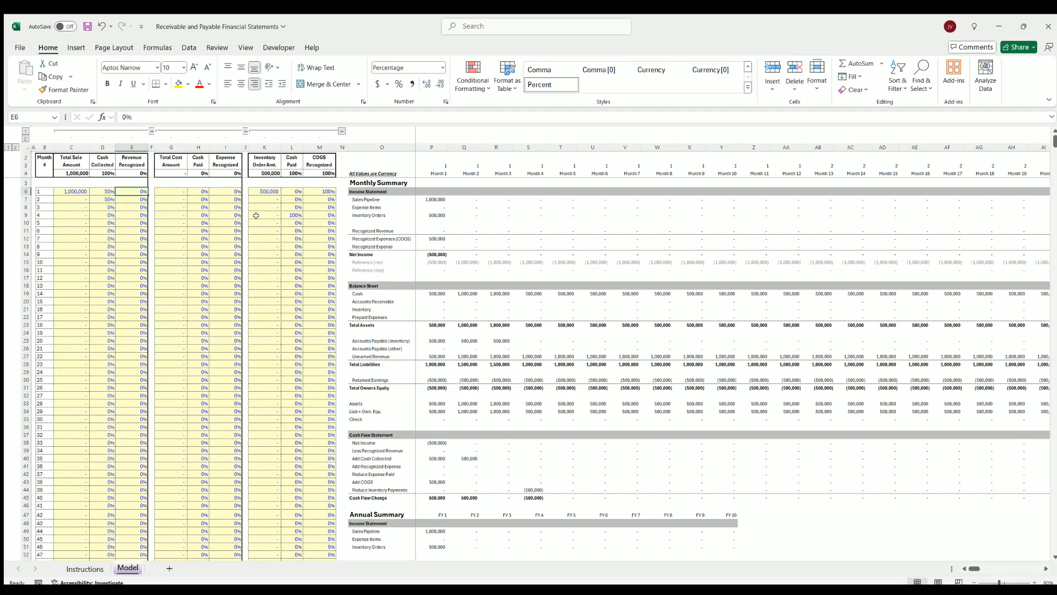
pyautogui.write('100')
pyautogui.press('Return')
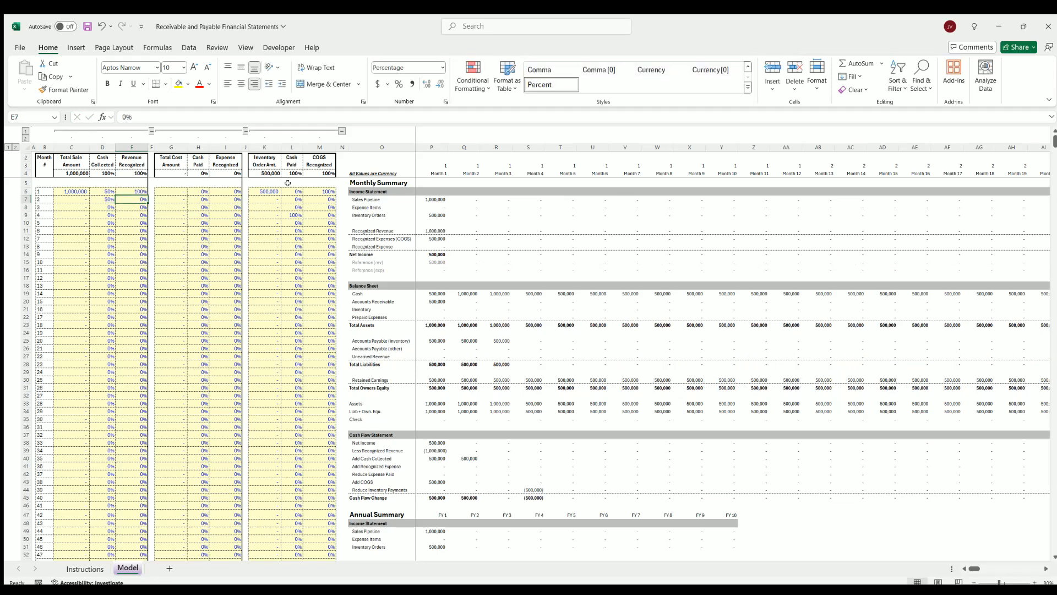
# Compare the month 1 COGS recognized and revenue recognized percentages, and the total sale and inventory order amounts
pyautogui.click(325, 191)
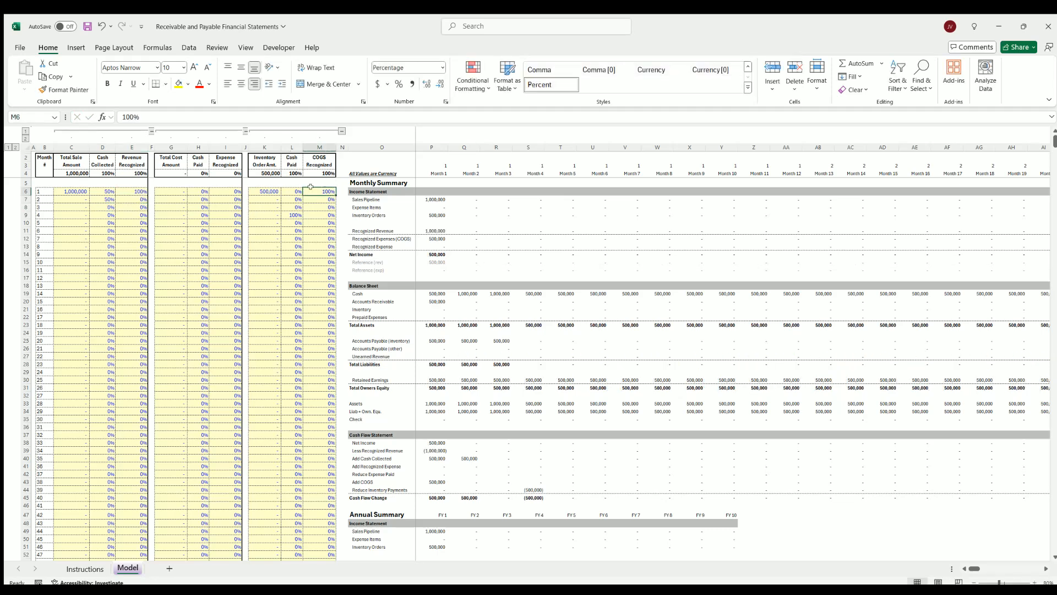
pyautogui.click(132, 191)
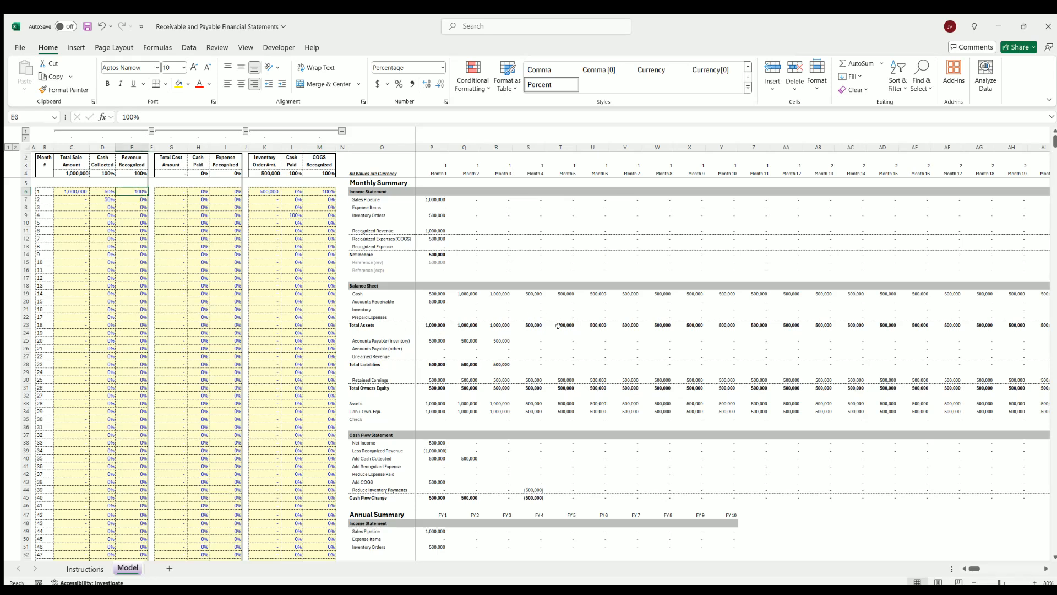
pyautogui.click(70, 172)
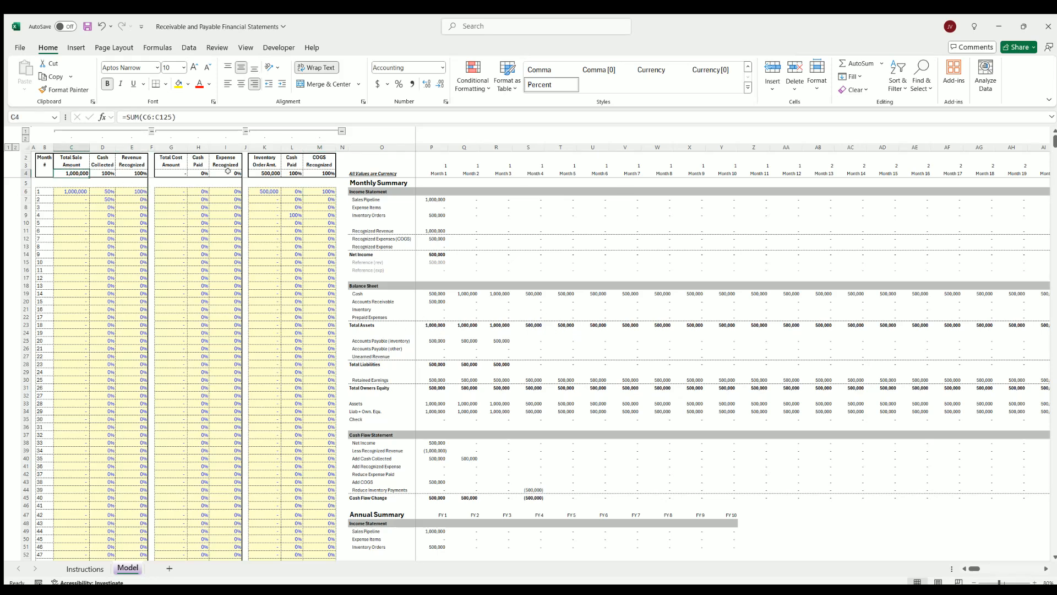
pyautogui.click(259, 172)
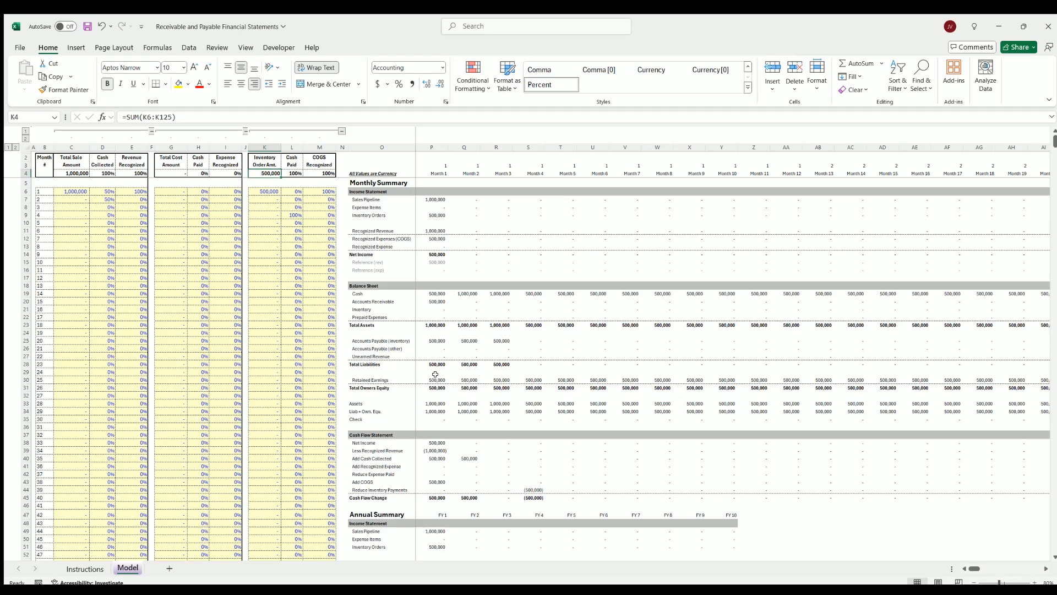
# Inspect retained earnings for months 1 to 10 and the month 1 recognized COGS and net income
pyautogui.moveTo(435, 379); pyautogui.dragTo(727, 380)
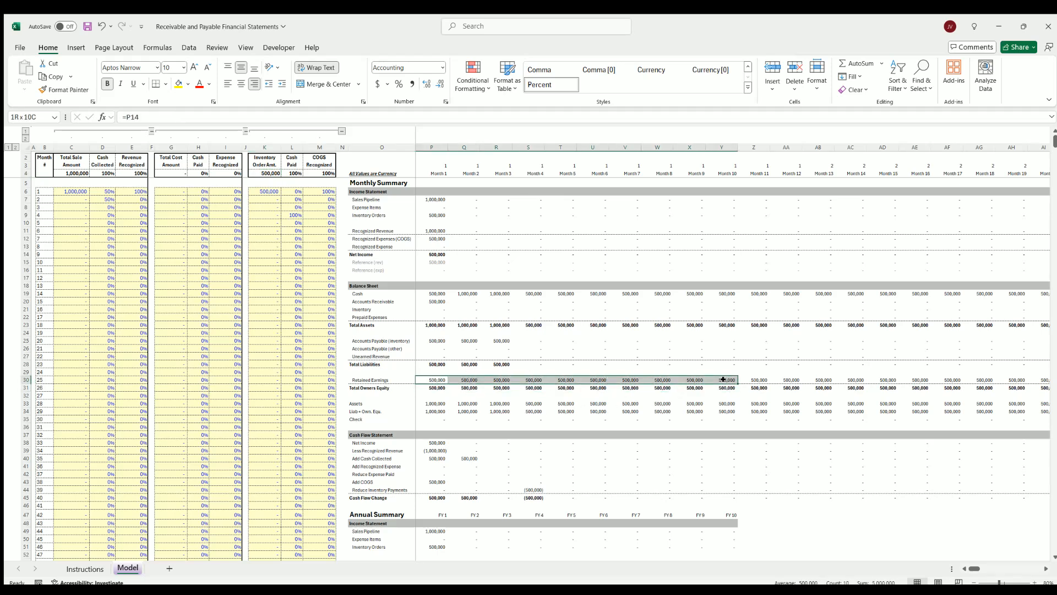
pyautogui.click(430, 236)
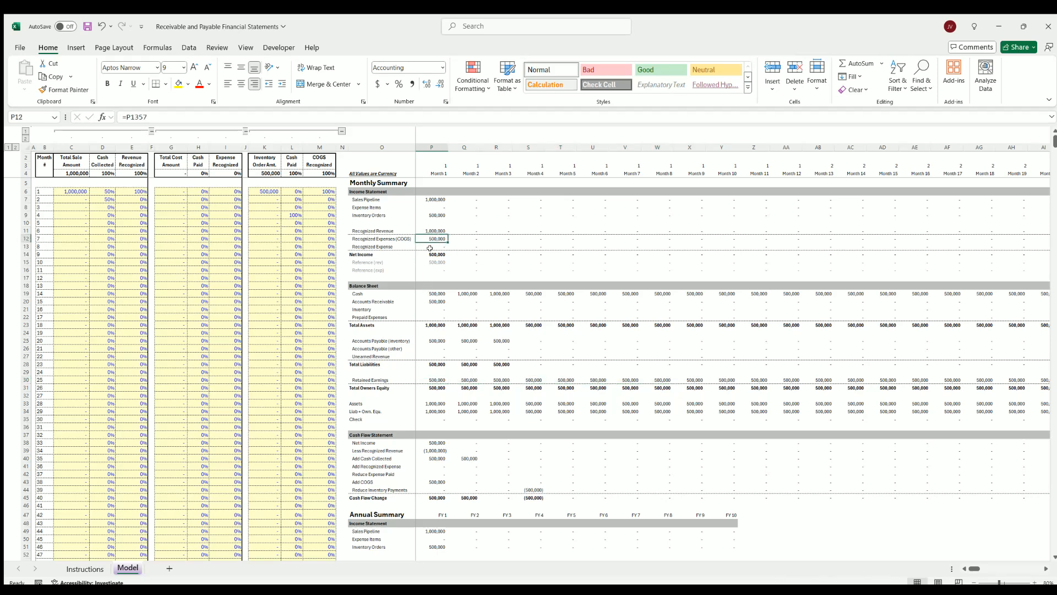
pyautogui.click(430, 253)
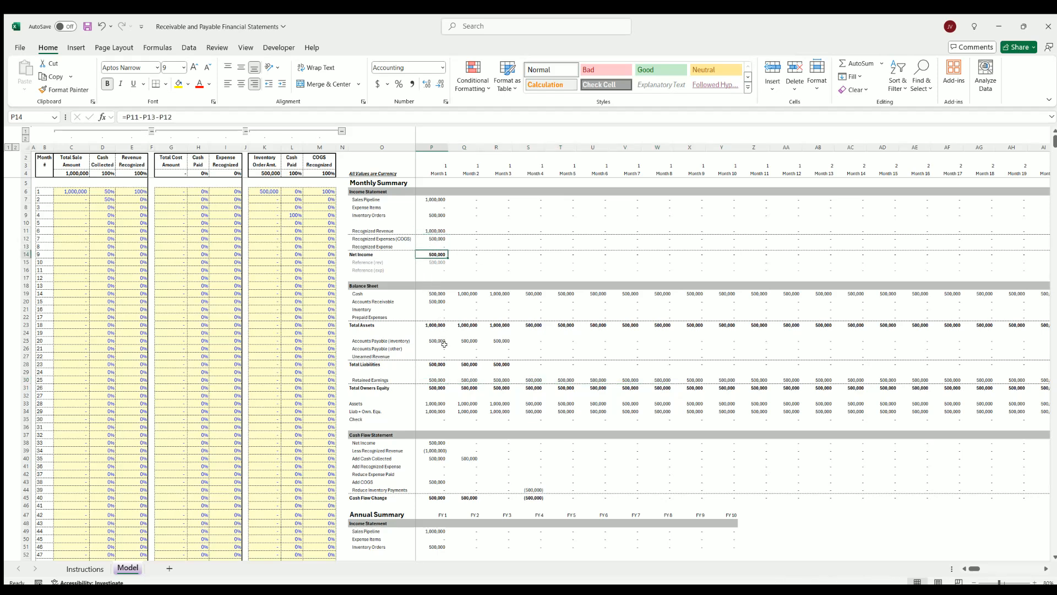
# Check month 1 Accounts Receivable against the cash collected percentages for months 1 and 2
pyautogui.click(436, 301)
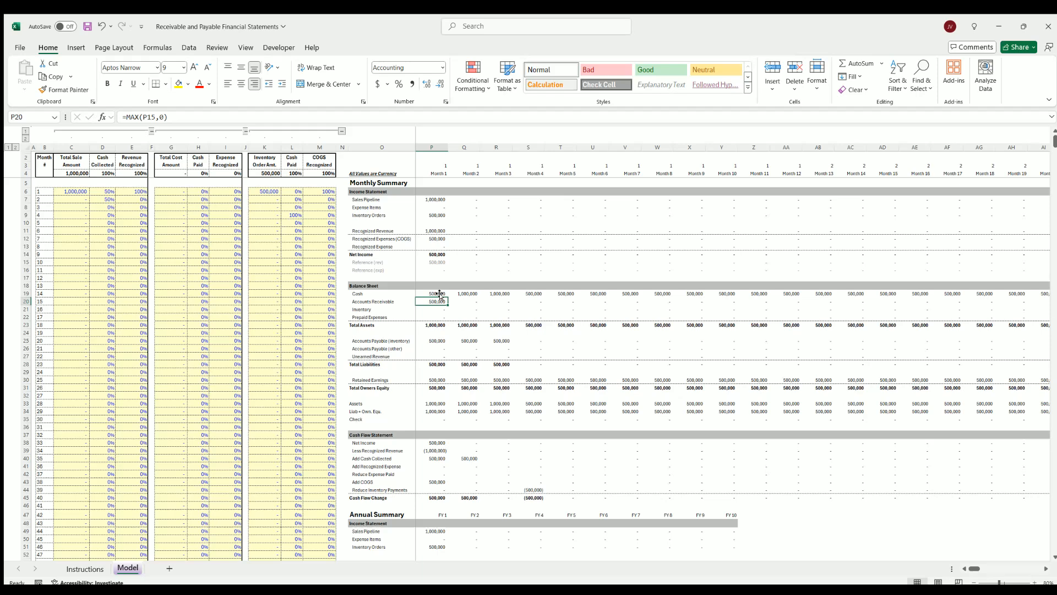
pyautogui.click(103, 189)
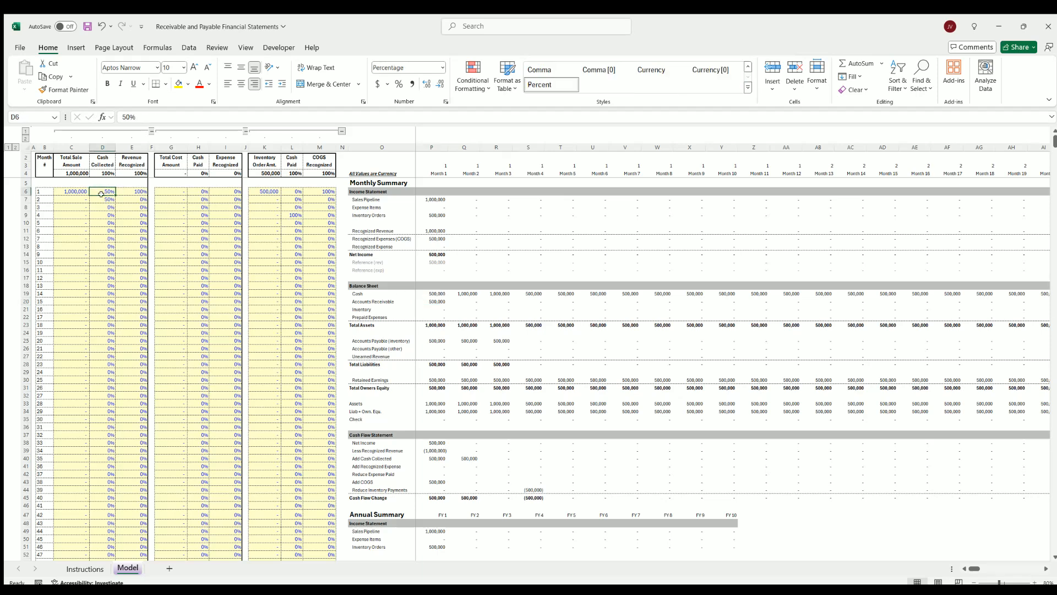
pyautogui.click(104, 199)
pyautogui.click(107, 191)
pyautogui.click(101, 196)
# Compare Accounts Payable (inventory) for months 1 to 3 with the inventory order amount and its cash paid percentages through month 4
pyautogui.click(434, 340)
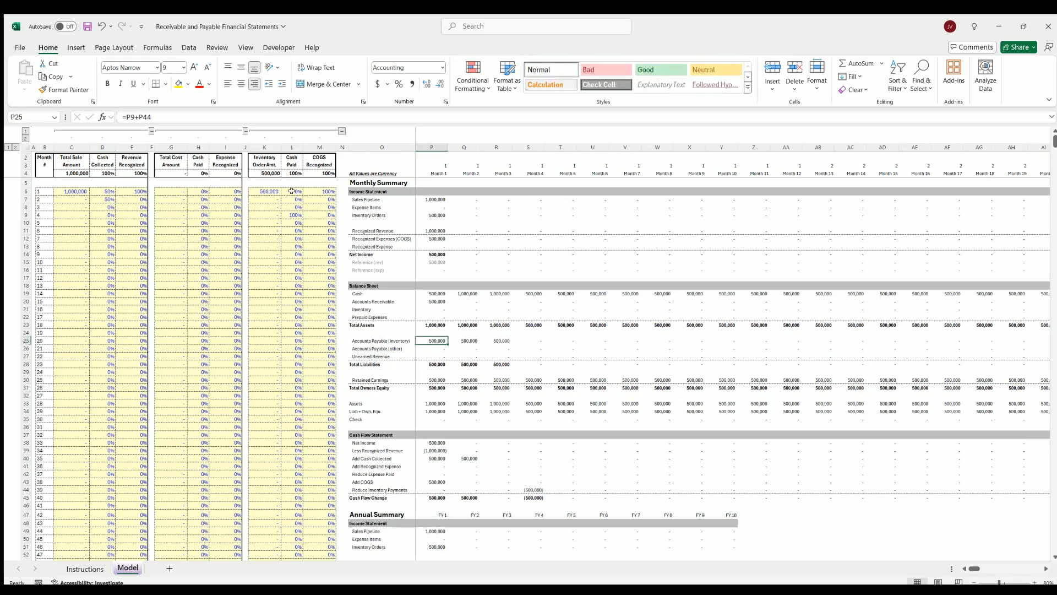
pyautogui.moveTo(290, 187); pyautogui.dragTo(295, 207)
pyautogui.click(260, 191)
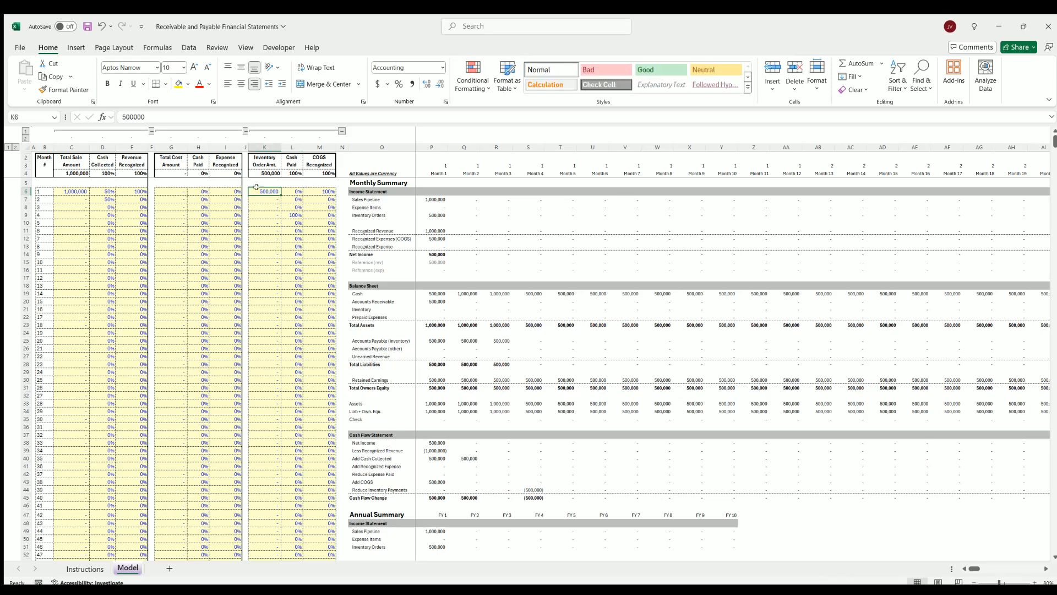
pyautogui.moveTo(291, 189); pyautogui.dragTo(292, 214)
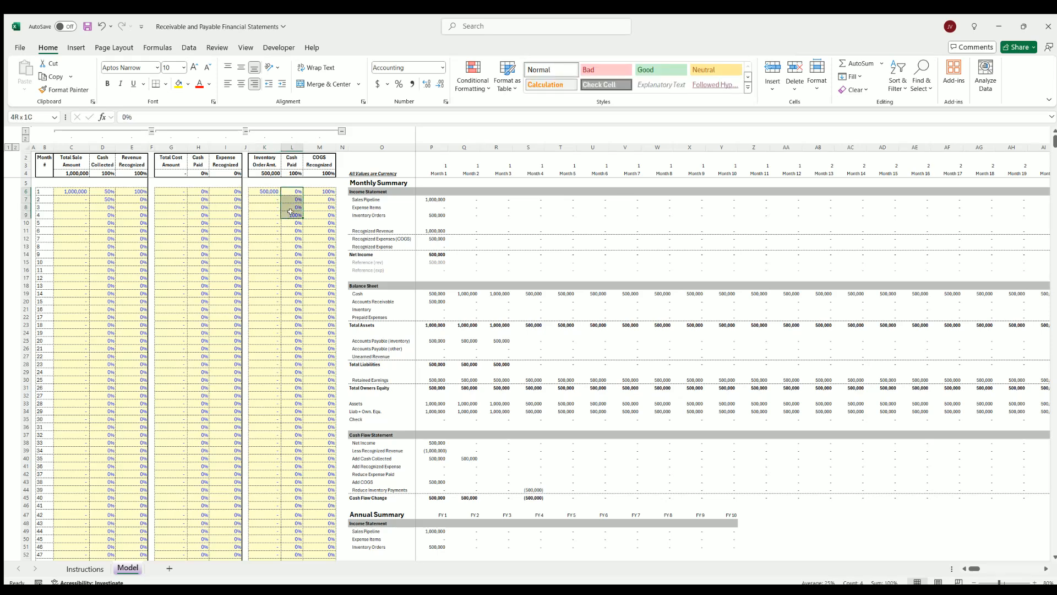
pyautogui.click(292, 215)
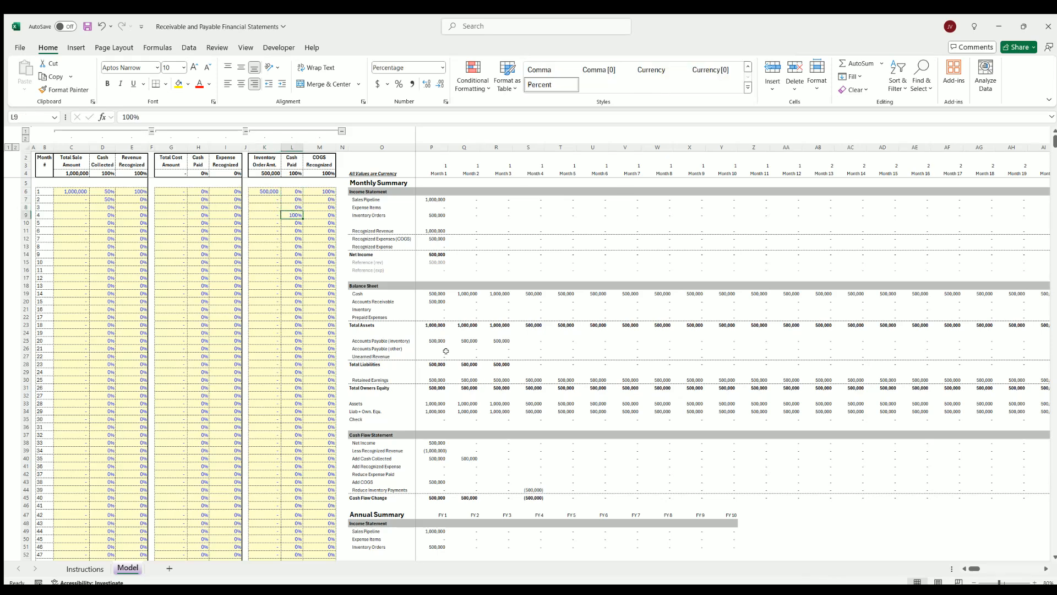
pyautogui.moveTo(434, 337); pyautogui.dragTo(509, 341)
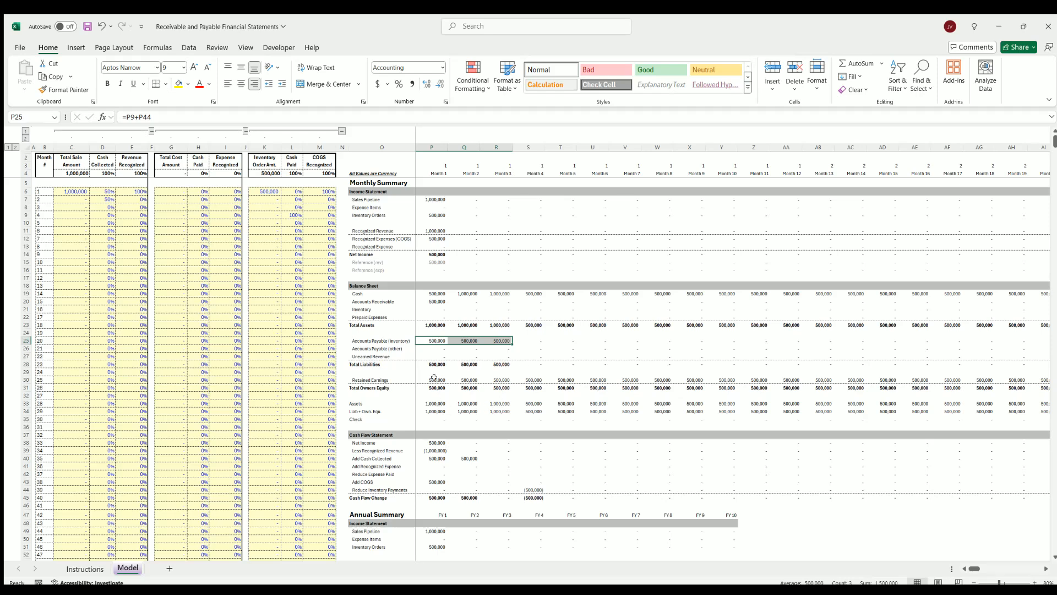
# Inspect retained earnings for months 1 to 7 and the cash flow change for months 1 to 5
pyautogui.moveTo(433, 378); pyautogui.dragTo(627, 376)
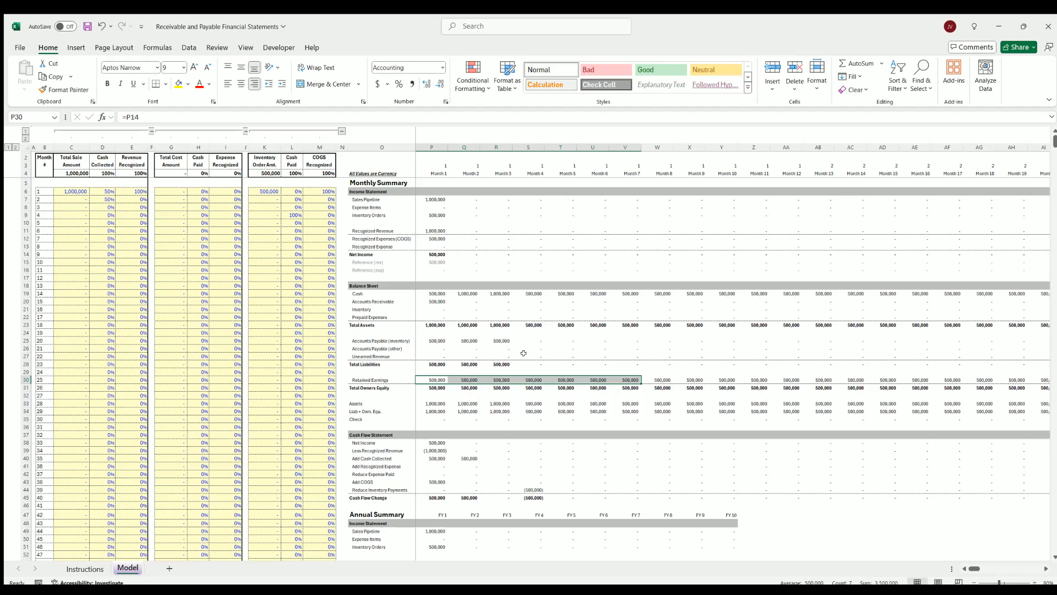
pyautogui.scroll(-7, 524, 353)
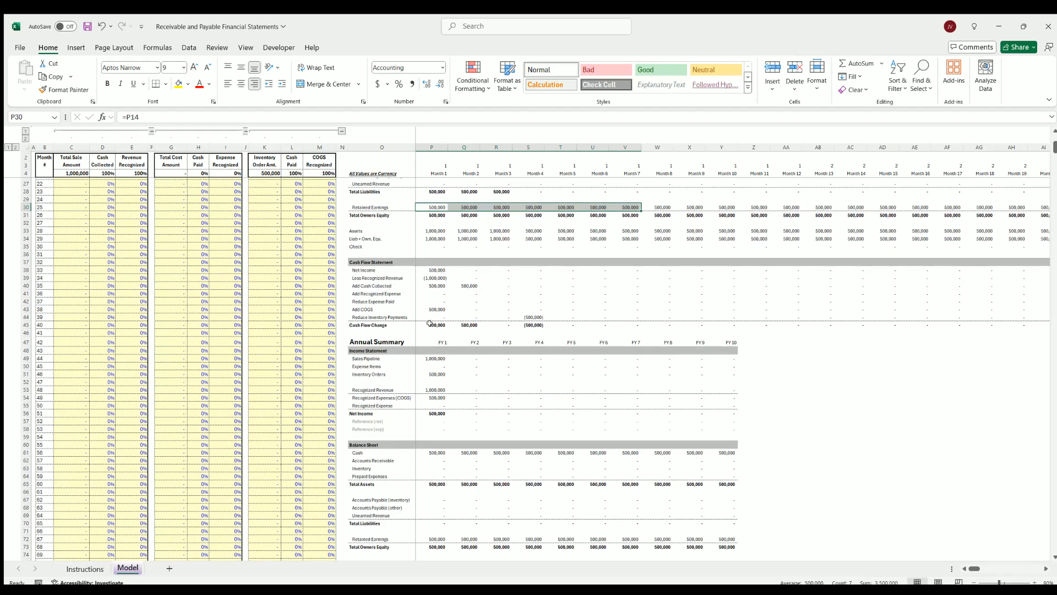
pyautogui.moveTo(430, 322); pyautogui.dragTo(566, 323)
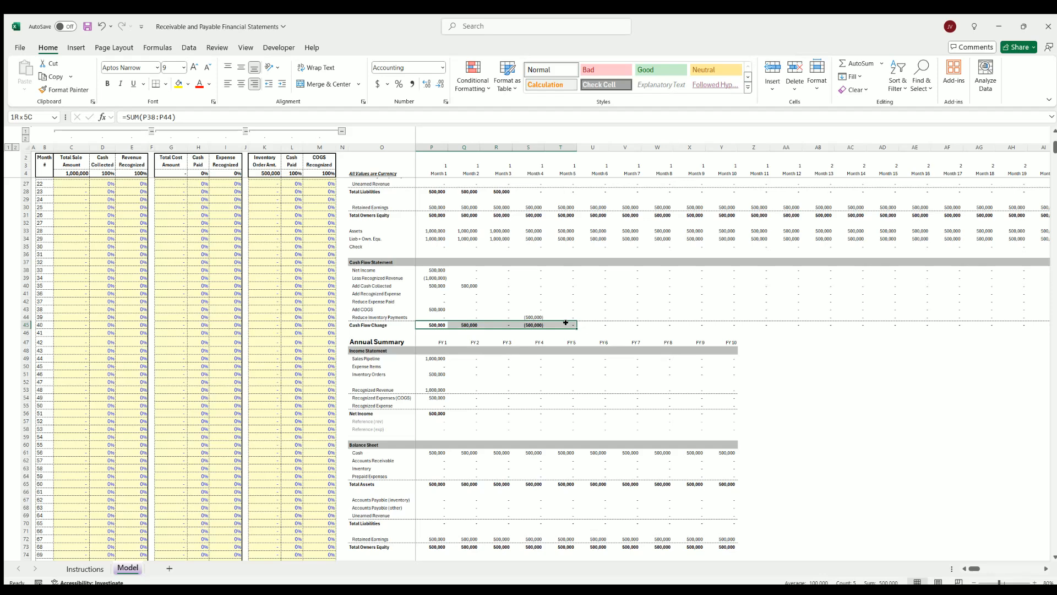
pyautogui.click(431, 323)
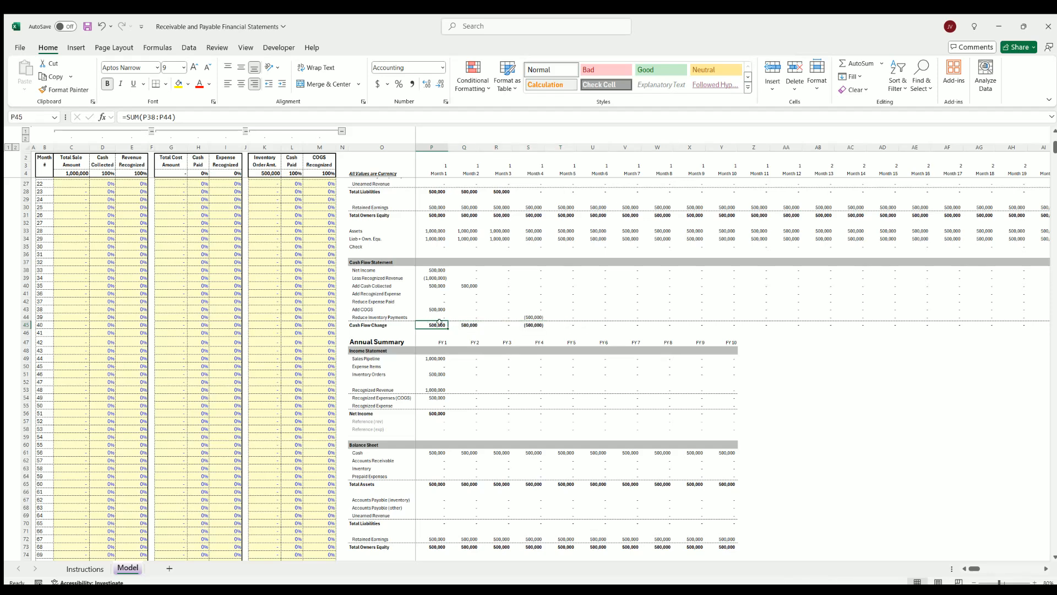
pyautogui.click(532, 325)
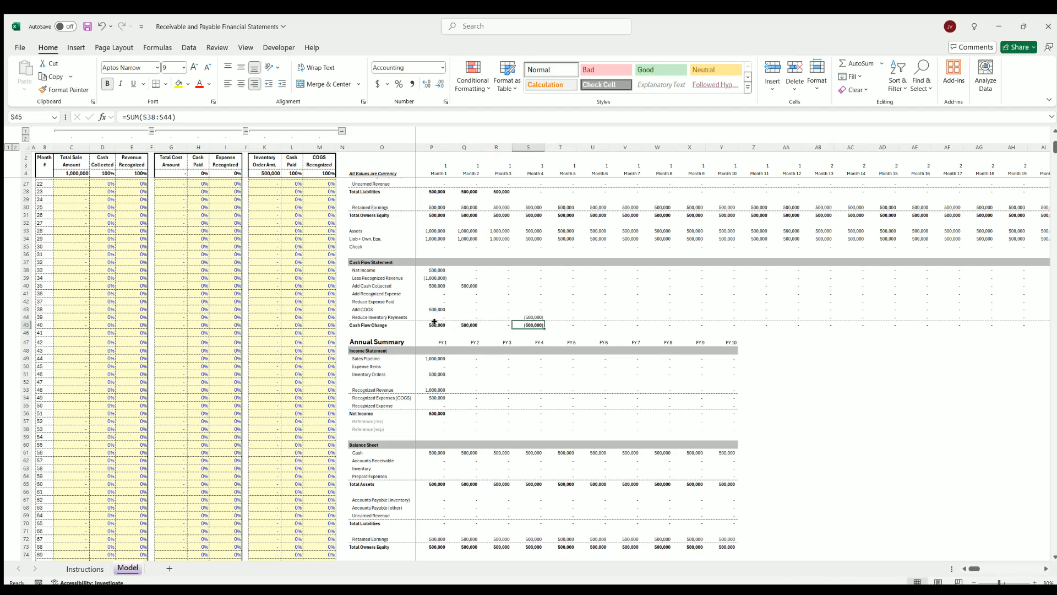
pyautogui.moveTo(435, 323); pyautogui.dragTo(565, 324)
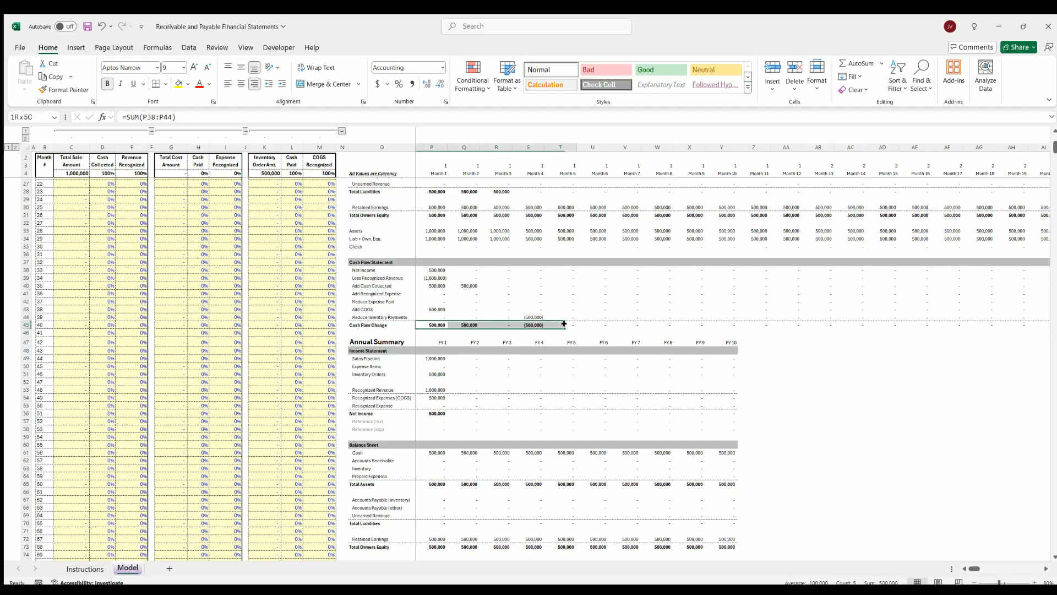
pyautogui.click(565, 365)
# Inspect the balance sheet cash for months 1 to 10 and review the annual summary charts
pyautogui.scroll(4, 554, 357)
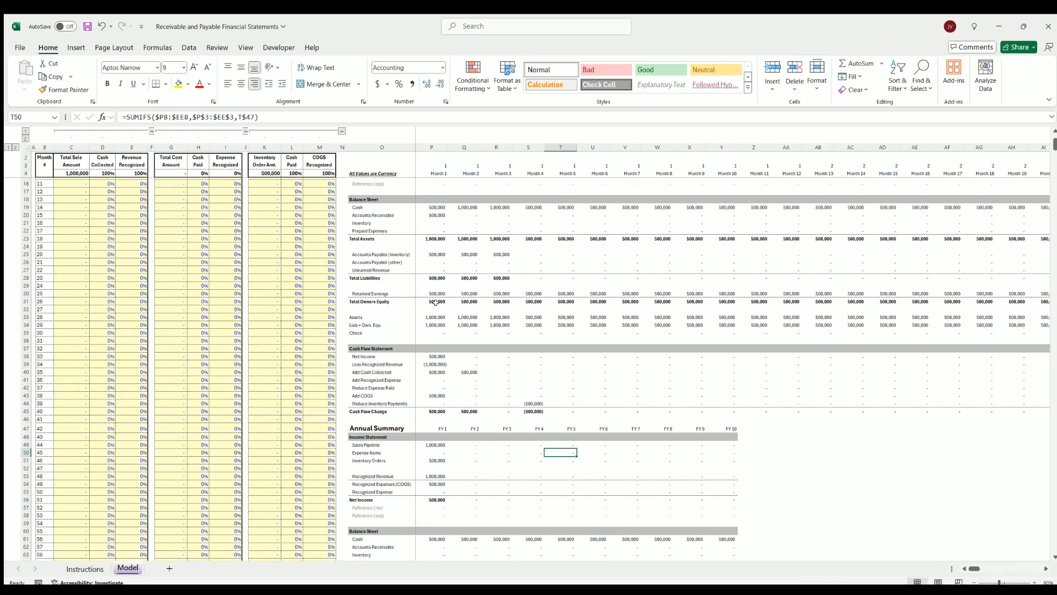
pyautogui.moveTo(437, 207); pyautogui.dragTo(721, 207)
pyautogui.click(725, 207)
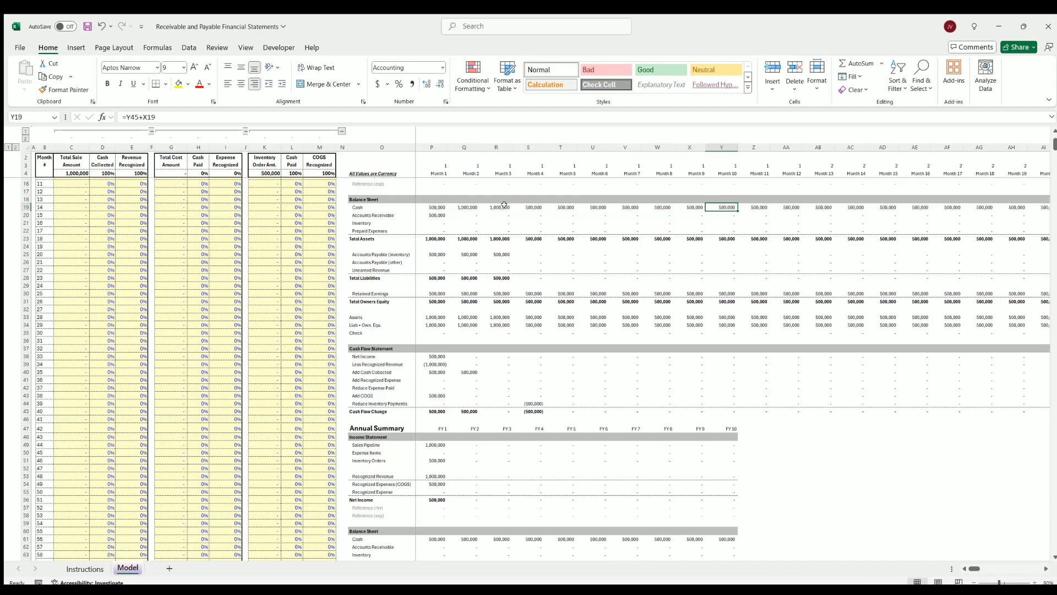
pyautogui.scroll(-7, 512, 328)
pyautogui.scroll(-5, 512, 328)
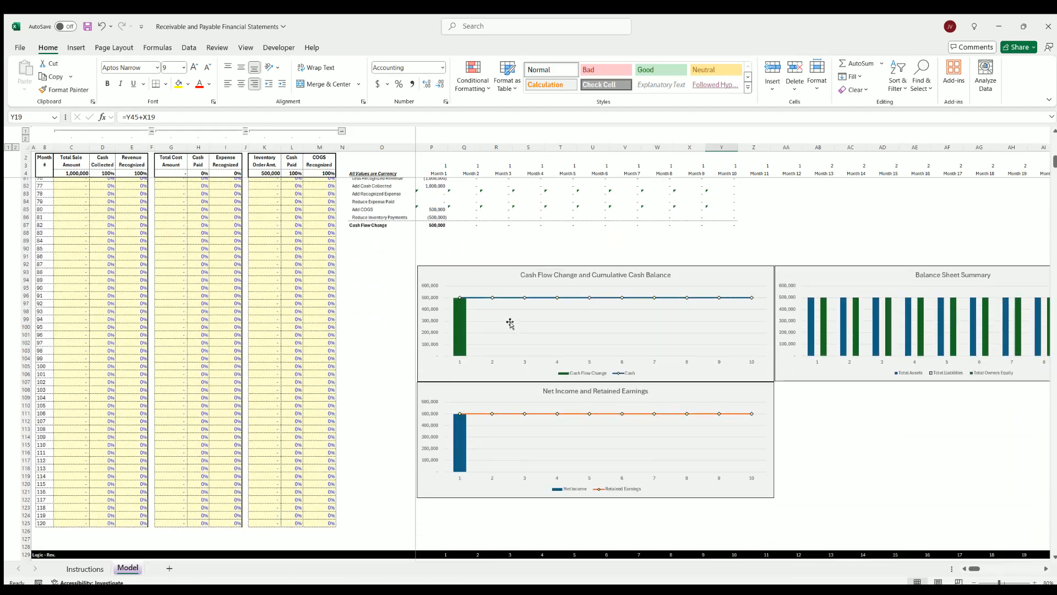
pyautogui.scroll(15, 456, 315)
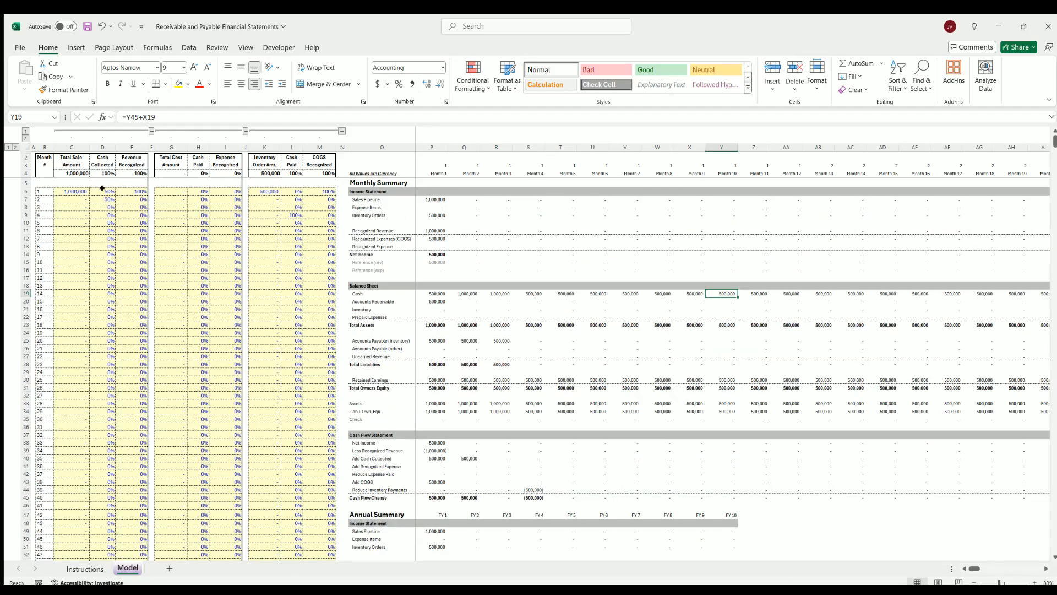
# Fill the 500,000 inventory order amount from month 1 down through month 19
pyautogui.moveTo(102, 188); pyautogui.dragTo(137, 246)
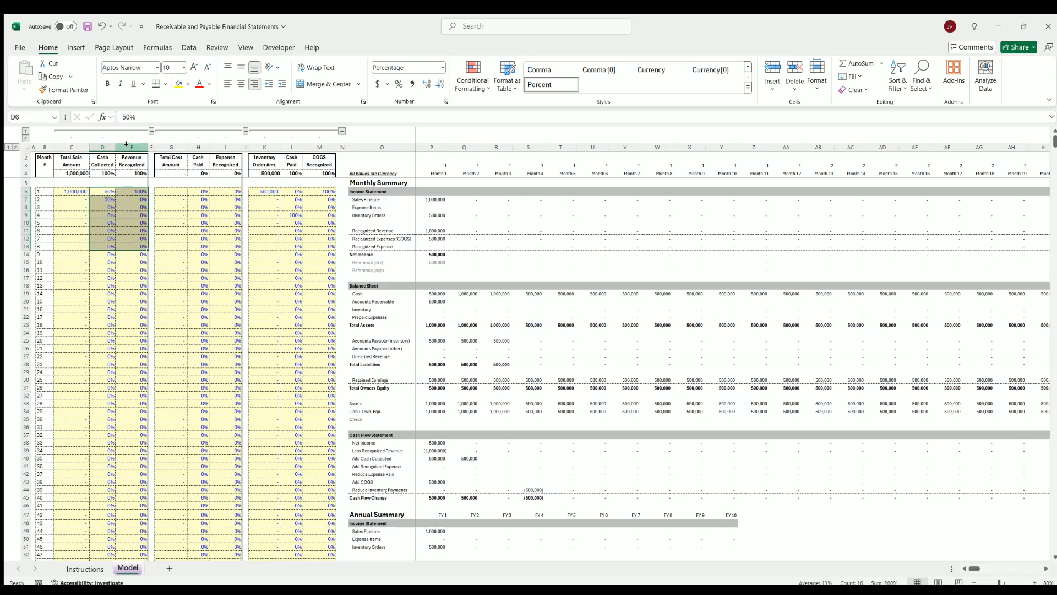
pyautogui.click(280, 192)
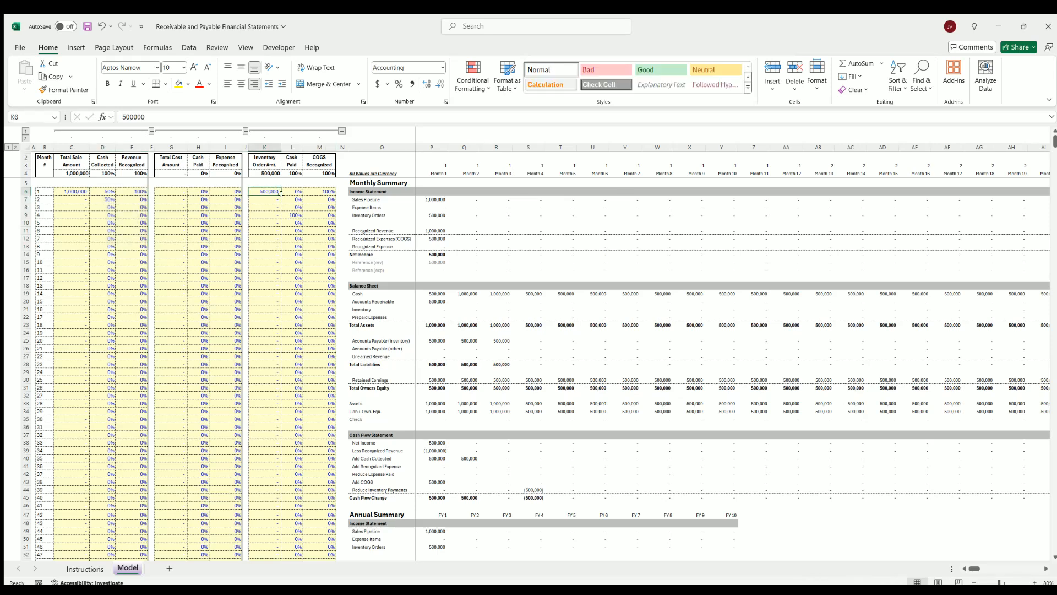
pyautogui.moveTo(278, 192); pyautogui.dragTo(279, 332)
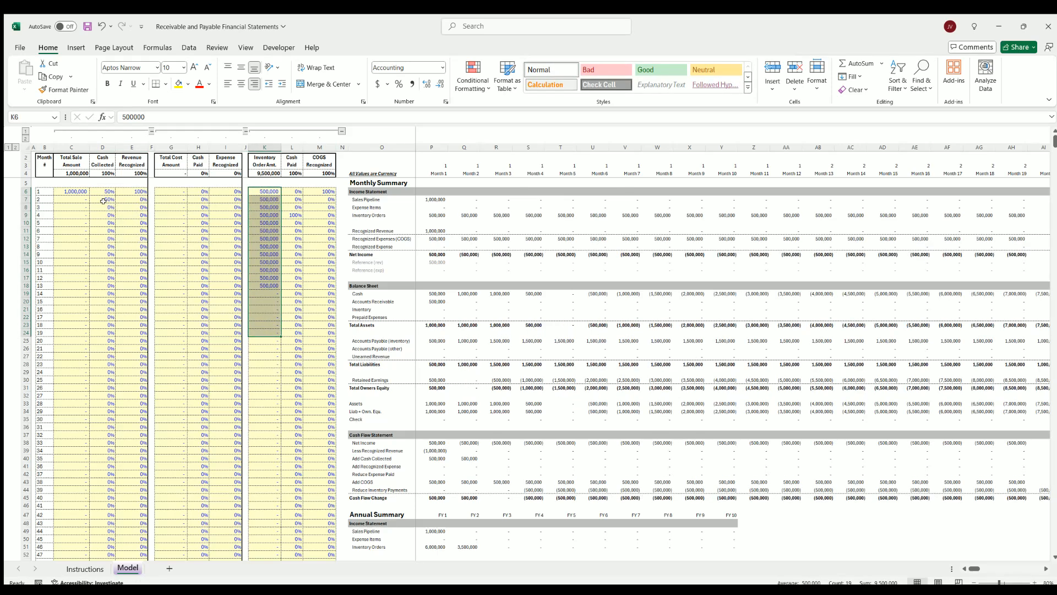
# Fill the 1,000,000 total sale amount and the 500,000 inventory order amount down through month 24
pyautogui.click(82, 192)
pyautogui.moveTo(88, 195); pyautogui.dragTo(89, 374)
pyautogui.click(270, 332)
pyautogui.moveTo(280, 336); pyautogui.dragTo(276, 373)
pyautogui.click(273, 372)
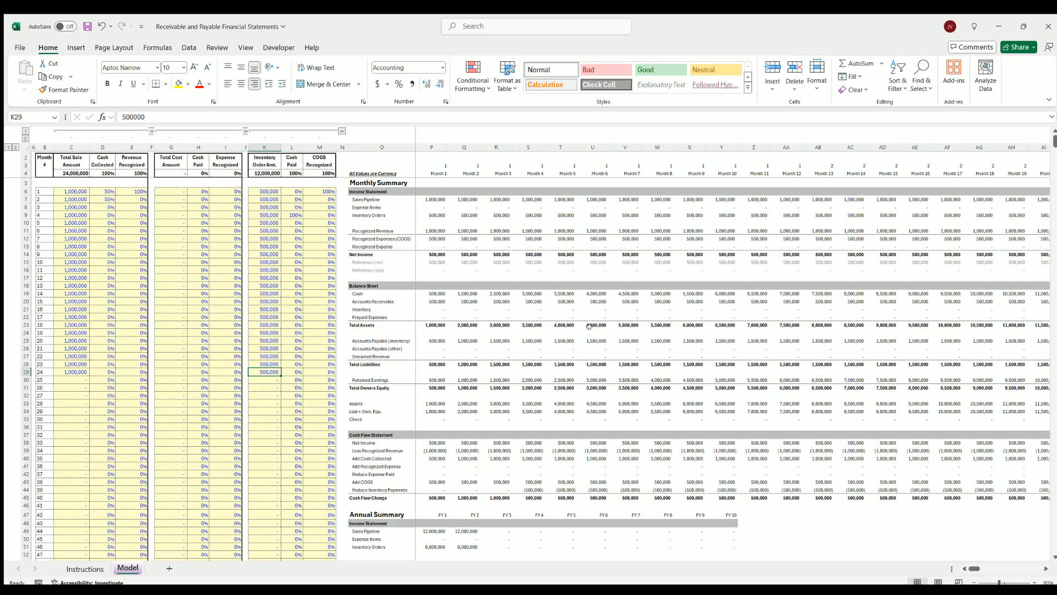
# Inspect the balance sheet cash from month 1 onward, the month 16 assets, and retained earnings for months 16 and 25
pyautogui.moveTo(436, 288); pyautogui.dragTo(691, 293)
pyautogui.moveTo(973, 568); pyautogui.dragTo(978, 568)
pyautogui.click(694, 404)
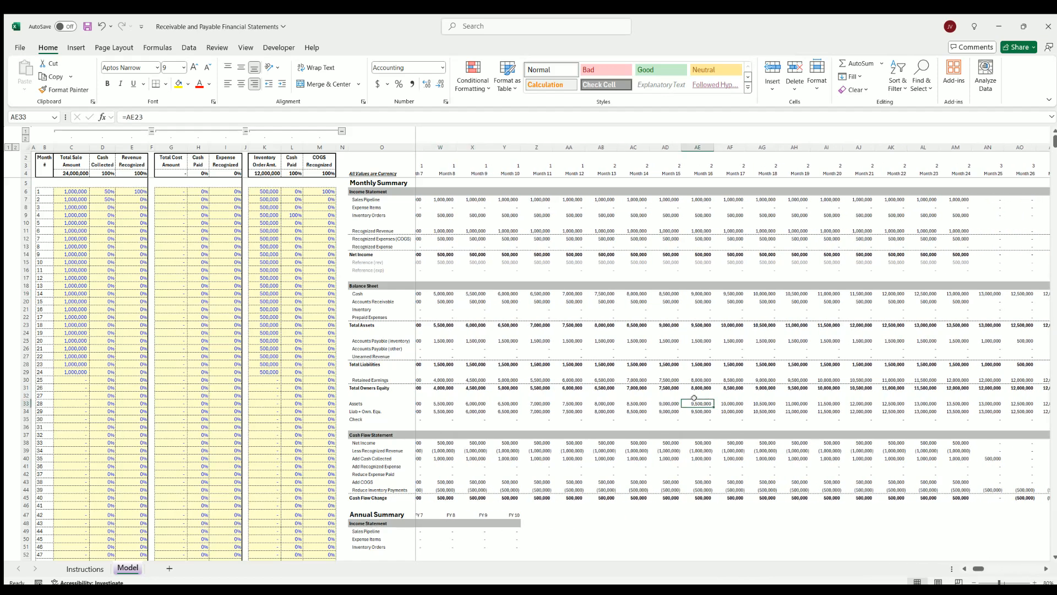
pyautogui.click(696, 379)
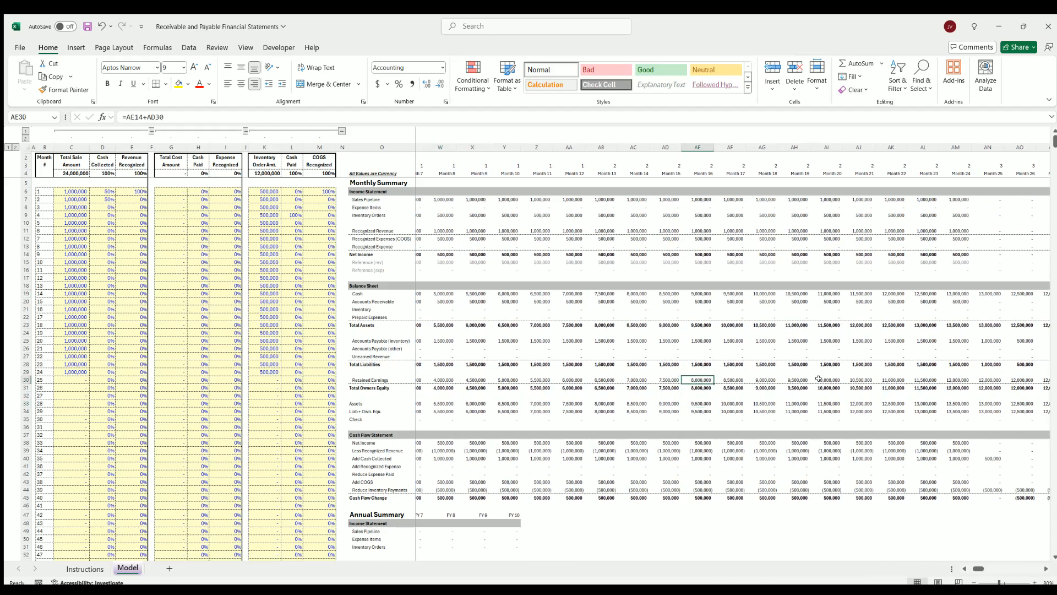
pyautogui.click(983, 379)
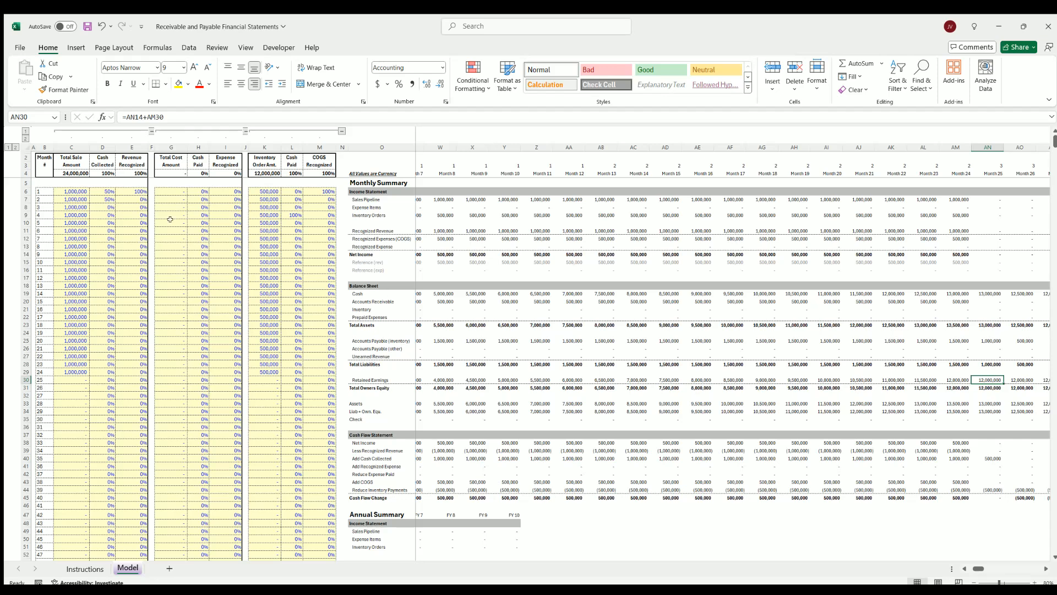
# Compare the overall sale and inventory order totals with the monthly statements through month 36
pyautogui.click(67, 172)
pyautogui.click(264, 173)
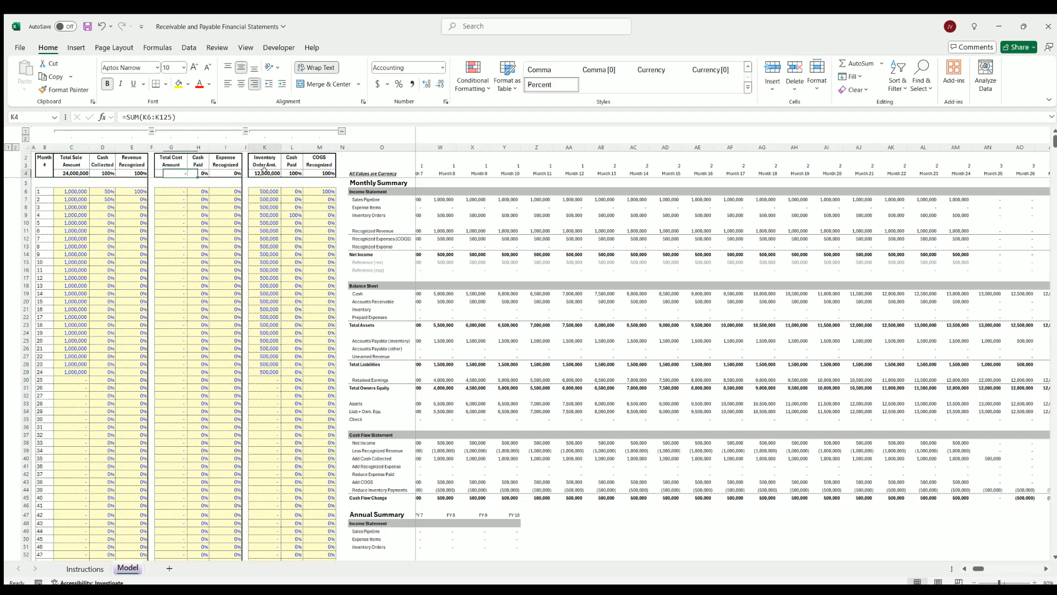
pyautogui.moveTo(978, 568); pyautogui.dragTo(986, 569)
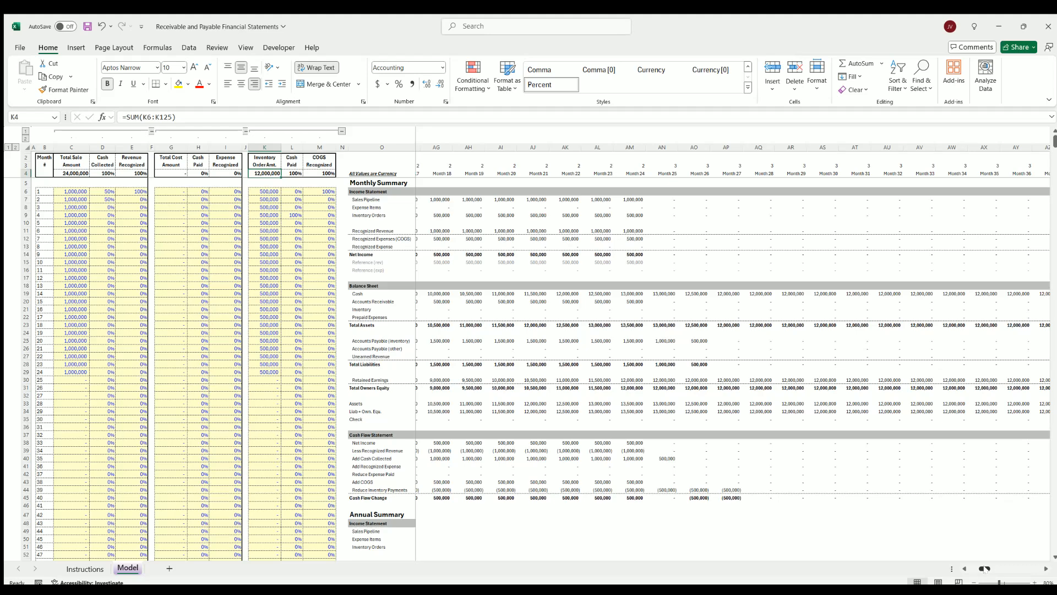
pyautogui.moveTo(985, 570); pyautogui.dragTo(975, 570)
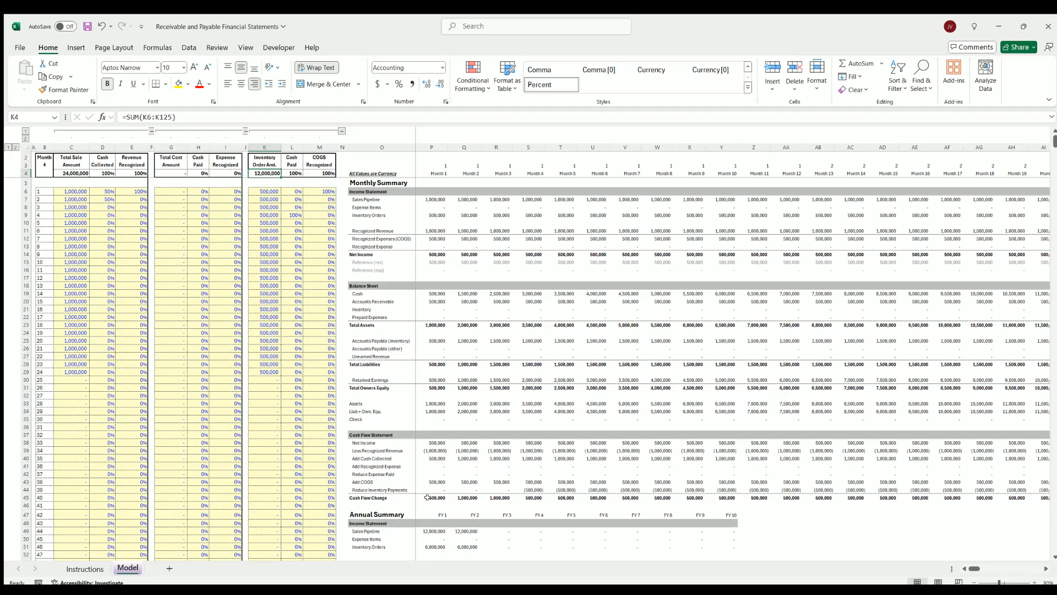
# Review the annual summary and its charts for the 24-month scenario
pyautogui.scroll(-11, 593, 444)
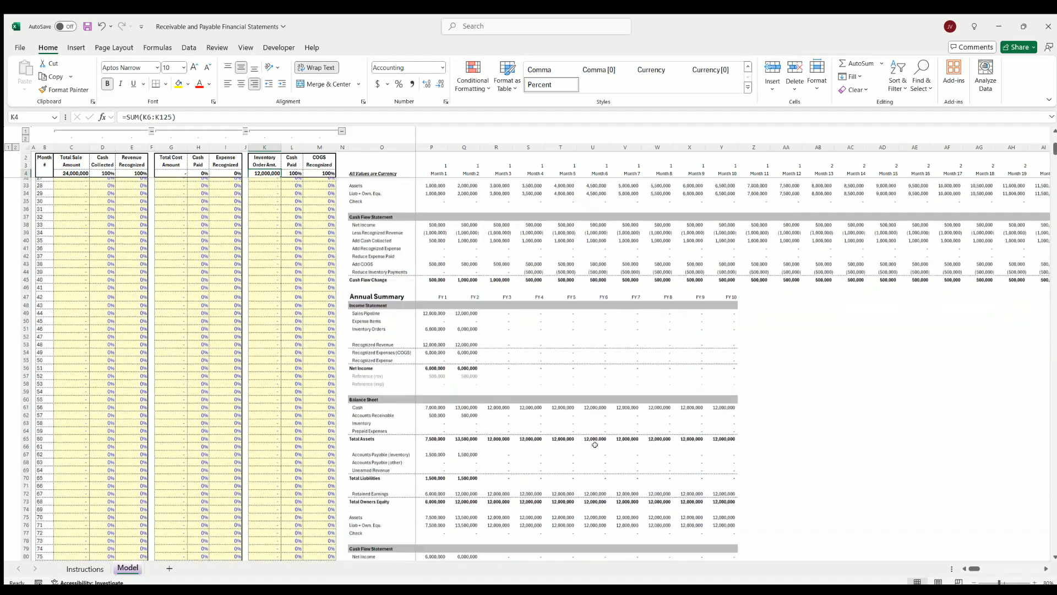
pyautogui.scroll(-12, 469, 379)
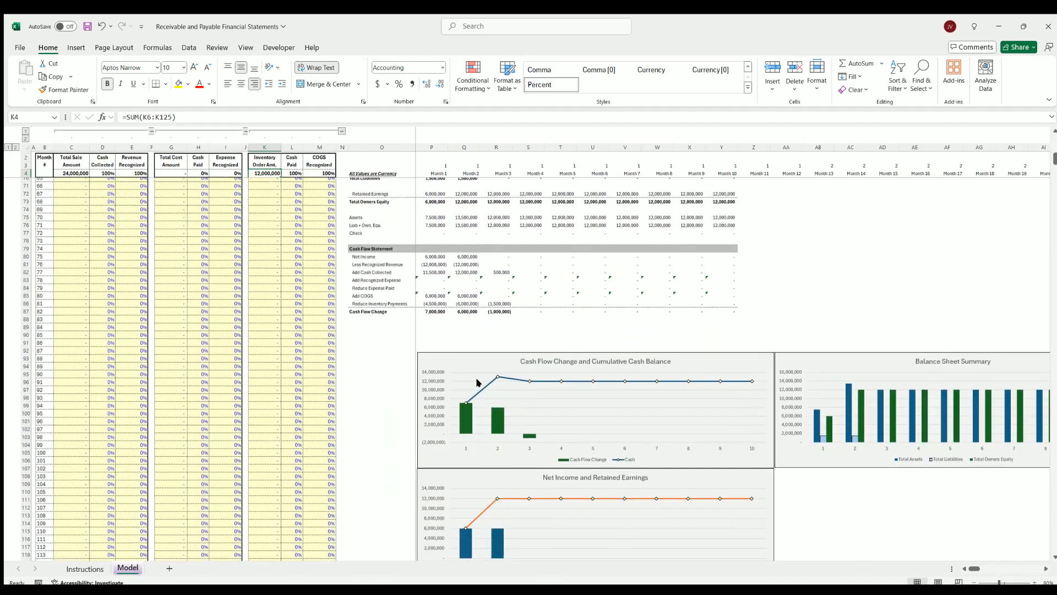
pyautogui.scroll(20, 291, 357)
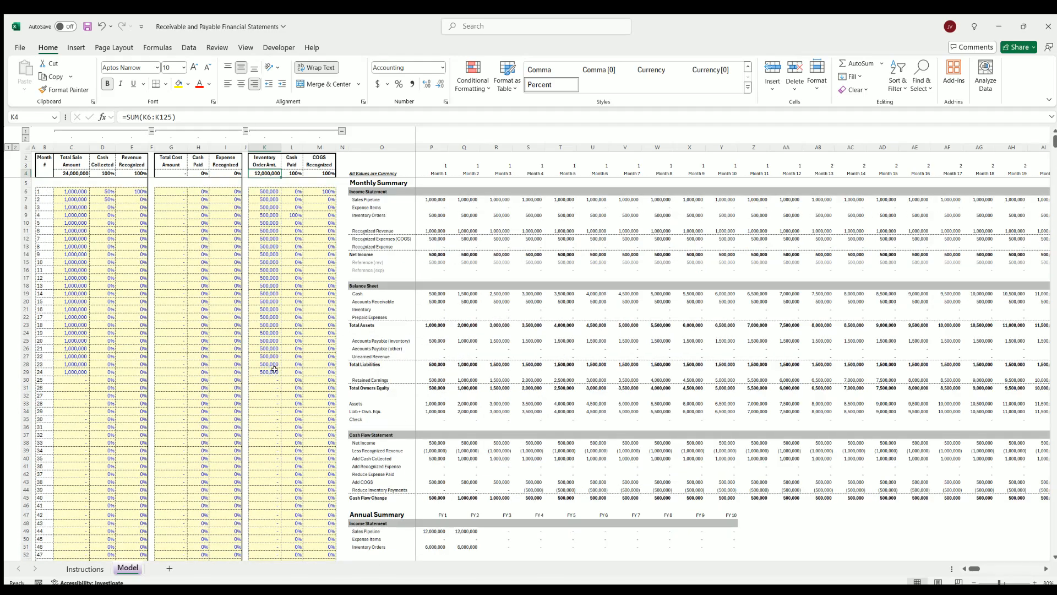
# Extend the 500,000 inventory orders and the 1,000,000 sale amounts from month 24 down through month 120
pyautogui.click(274, 369)
pyautogui.doubleClick(280, 375)
pyautogui.click(84, 372)
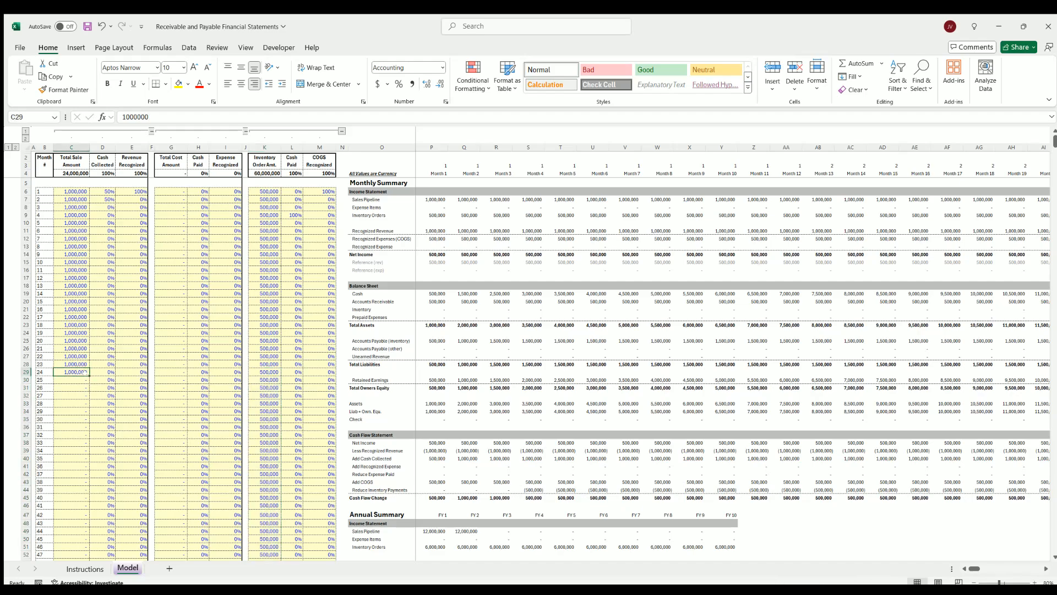
pyautogui.doubleClick(88, 375)
# Examine the ten-year annual summary and its charts, including the balance sheet cash for FY 10
pyautogui.scroll(-13, 530, 416)
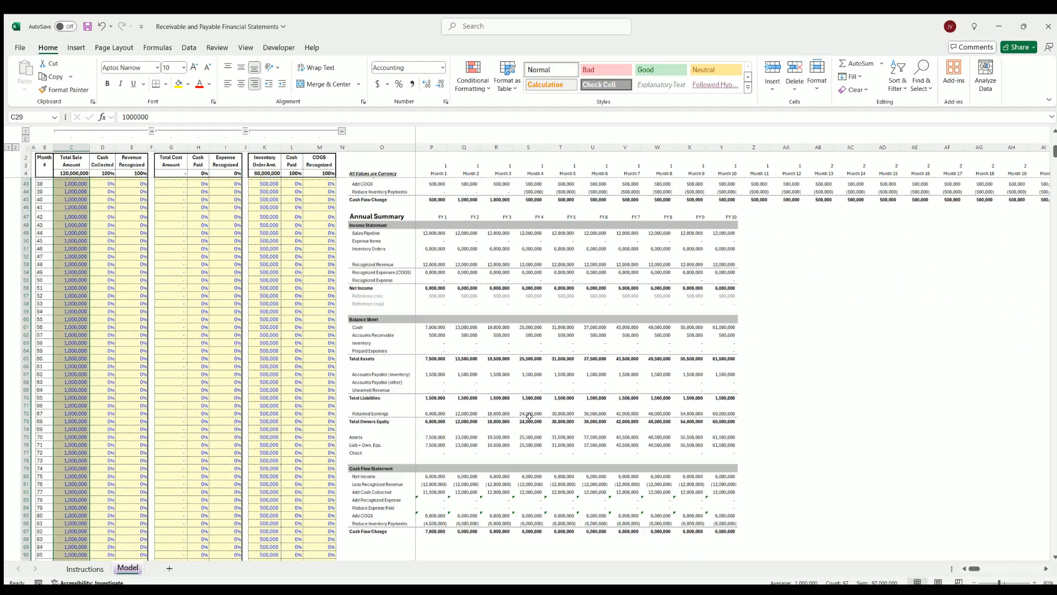
pyautogui.scroll(2, 529, 416)
pyautogui.moveTo(432, 273); pyautogui.dragTo(727, 275)
pyautogui.click(818, 358)
pyautogui.scroll(-3, 796, 393)
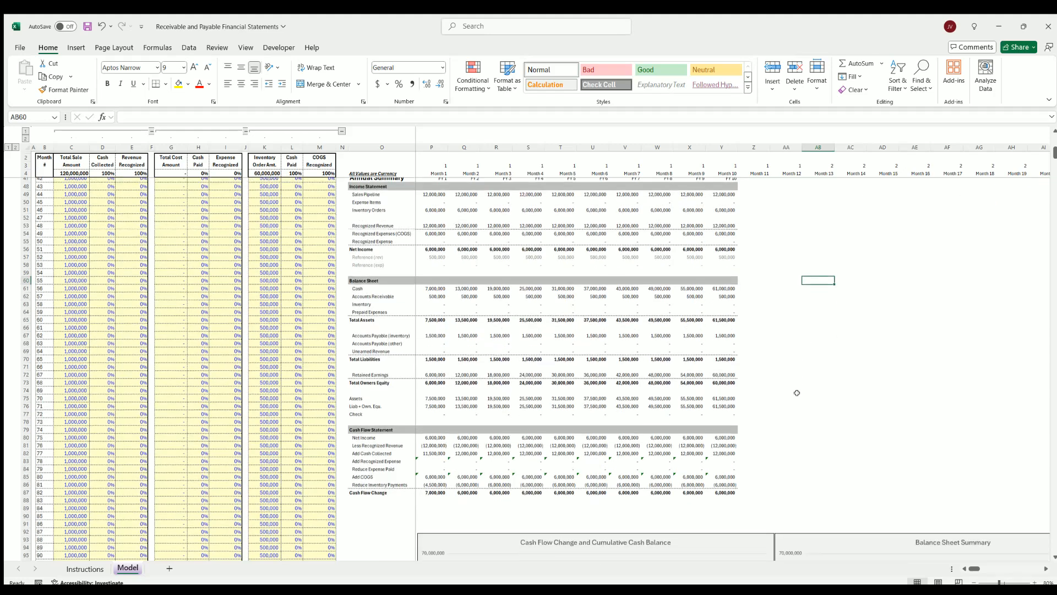
pyautogui.scroll(-4, 796, 392)
pyautogui.scroll(4, 762, 336)
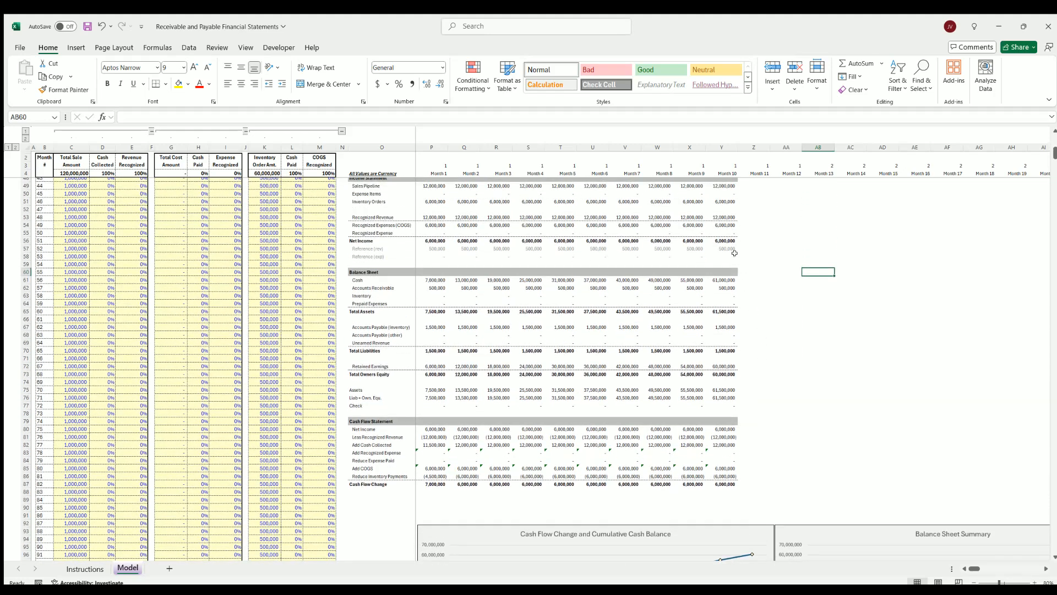
pyautogui.click(724, 277)
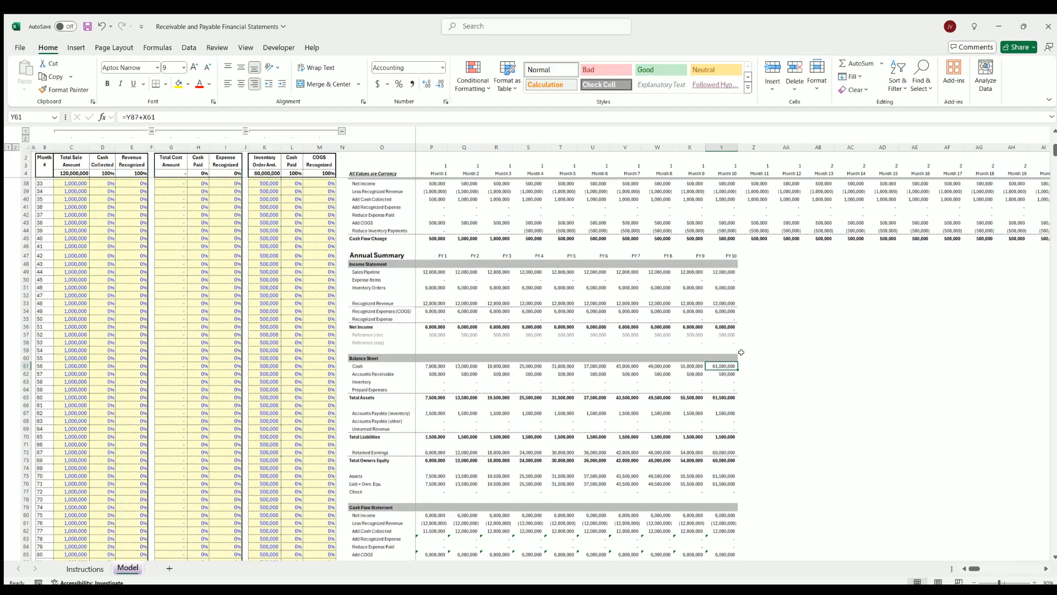
# Check the total sale amount and total inventory order amount formulas above the input columns
pyautogui.scroll(4, 724, 363)
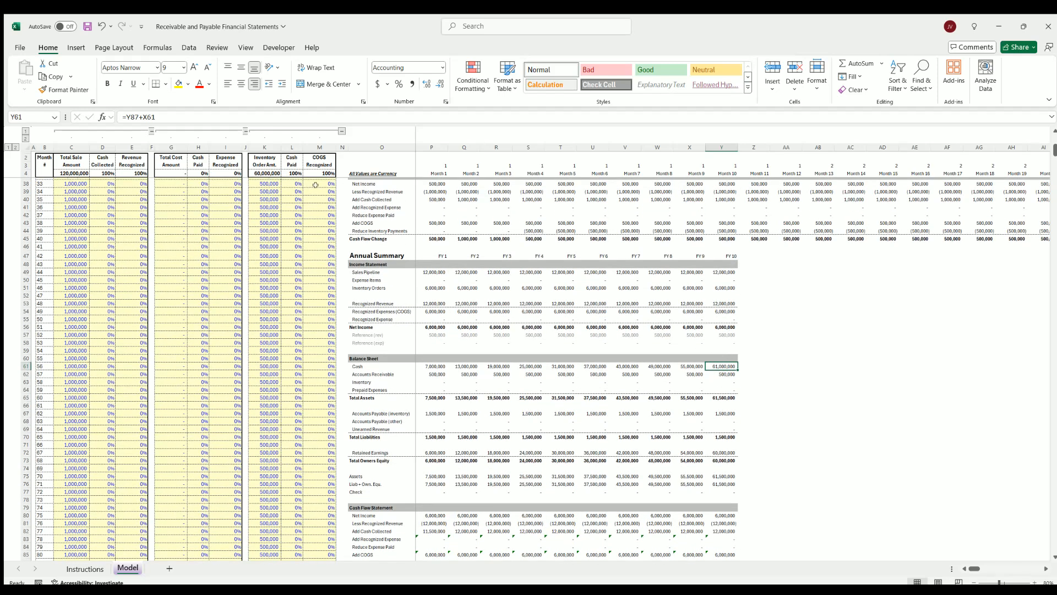
pyautogui.click(68, 170)
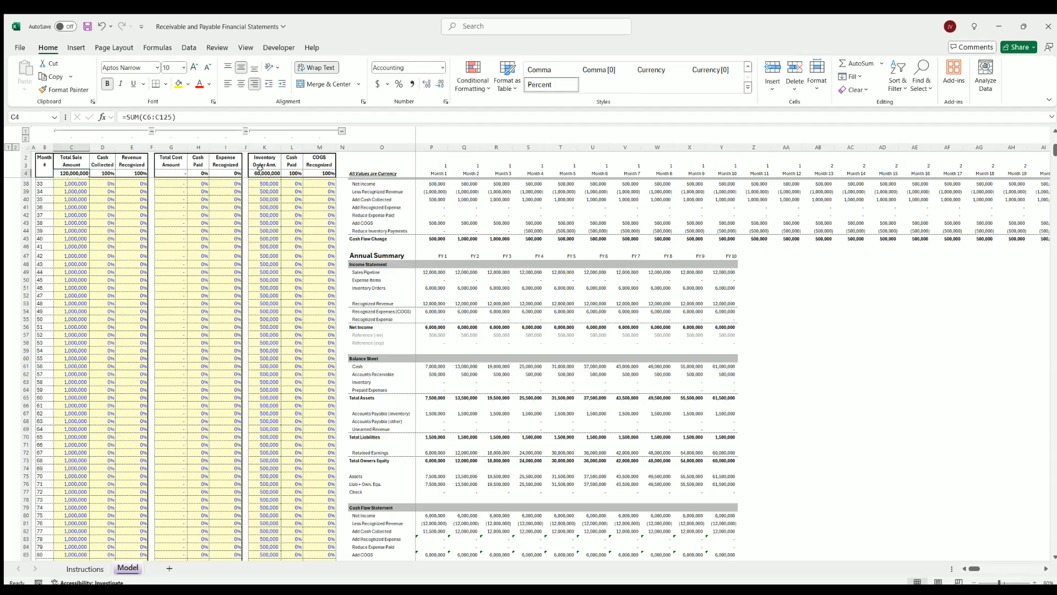
pyautogui.click(260, 169)
pyautogui.scroll(9, 144, 270)
pyautogui.scroll(3, 145, 270)
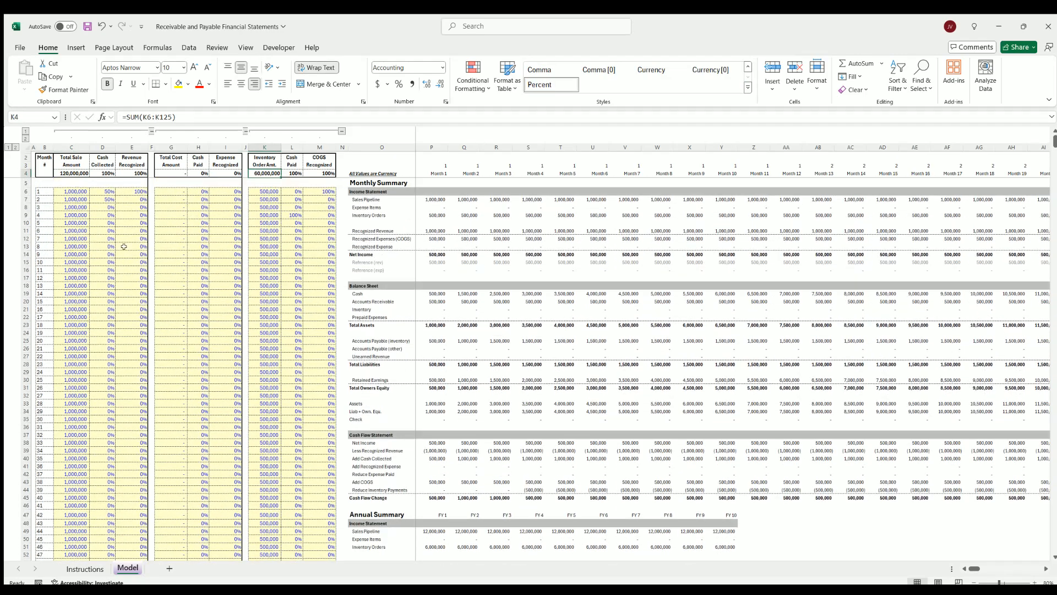
# Check the month 1 cash collected percentage and the month 4 inventory cash paid percentage
pyautogui.click(102, 190)
pyautogui.scroll(-20, 109, 329)
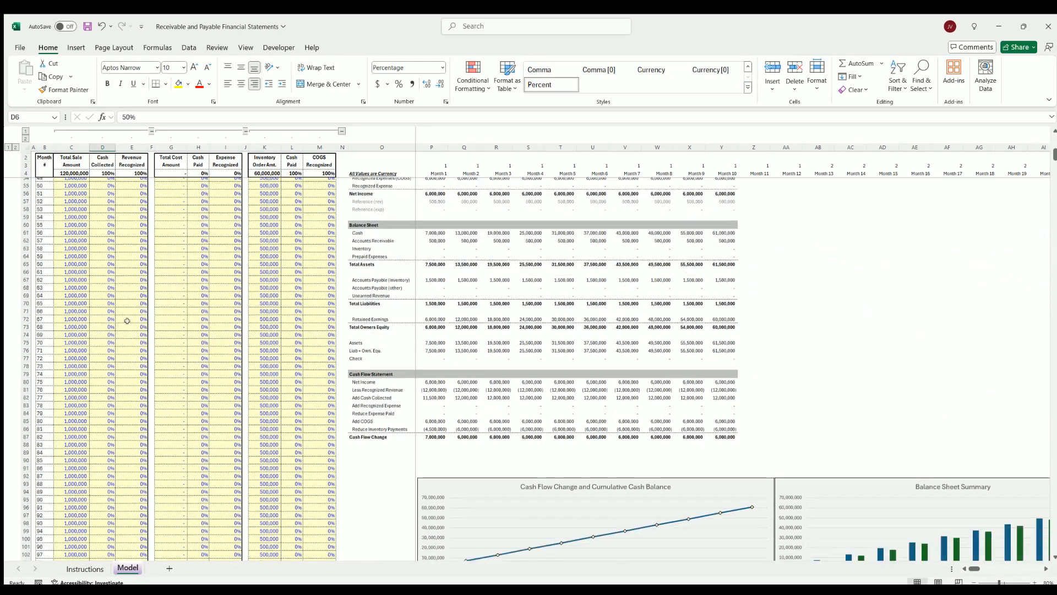
pyautogui.scroll(20, 109, 329)
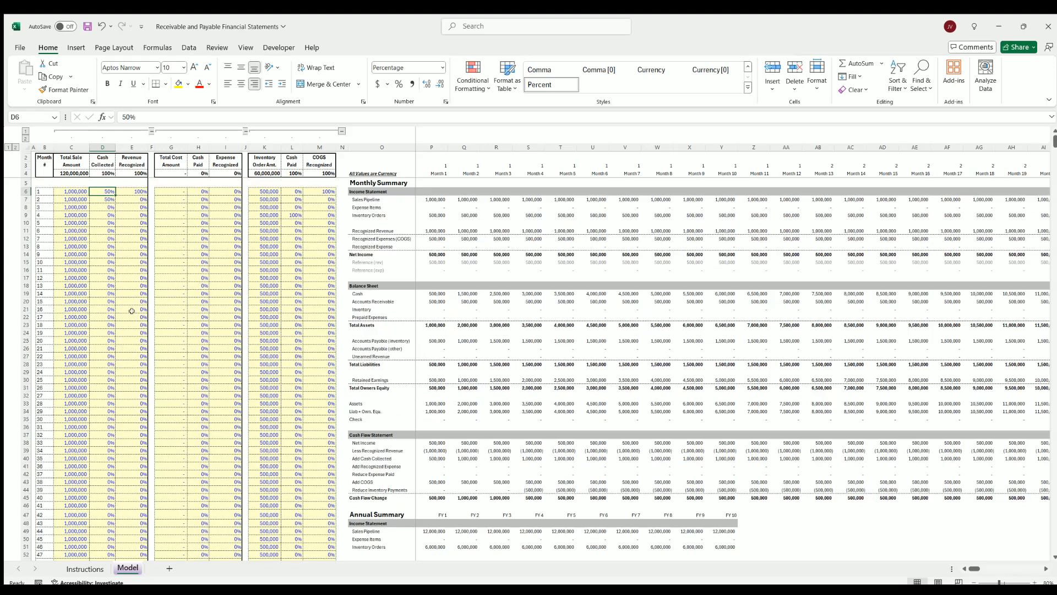
pyautogui.click(293, 214)
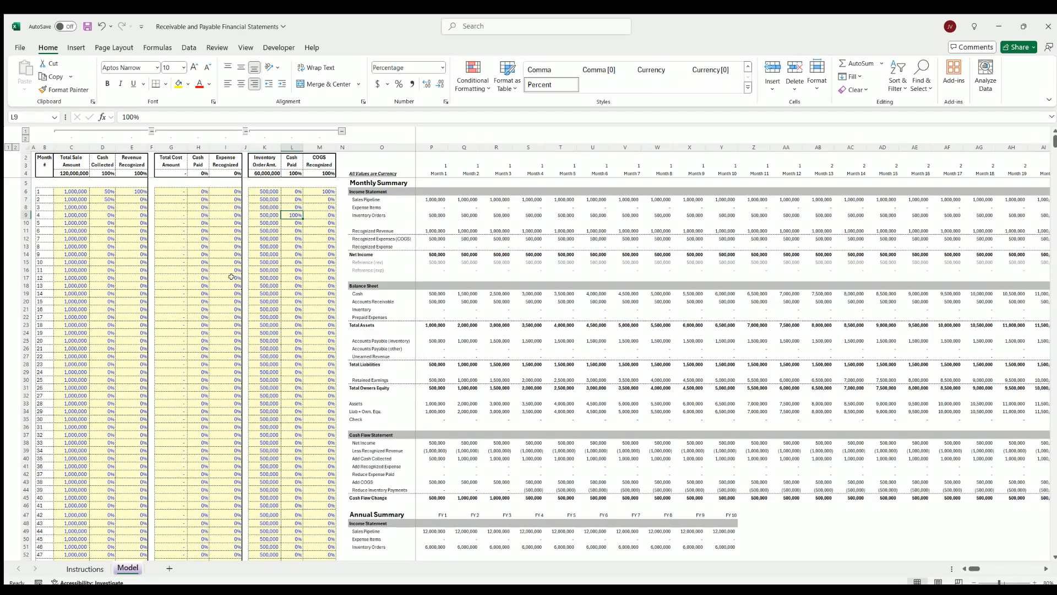
# Inspect the total sale amounts for months 118 to 120 at the end of the input table
pyautogui.scroll(-15, 127, 419)
pyautogui.scroll(-18, 128, 418)
pyautogui.moveTo(77, 335); pyautogui.dragTo(80, 350)
pyautogui.scroll(20, 100, 343)
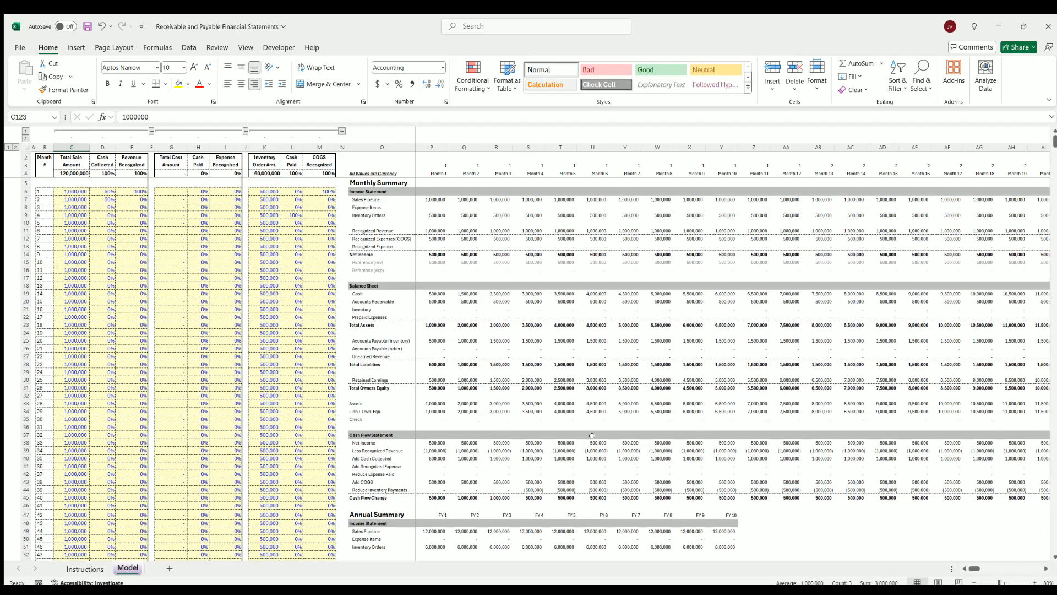
# Review the annual statements with the cash flow, balance sheet and net income charts below them
pyautogui.scroll(-11, 592, 436)
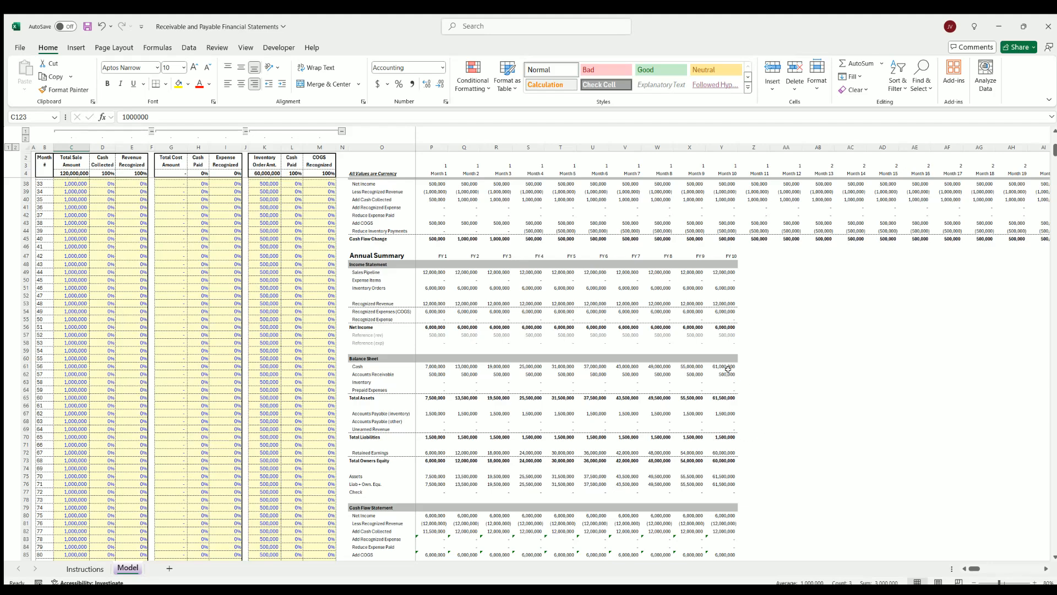
pyautogui.scroll(-4, 728, 369)
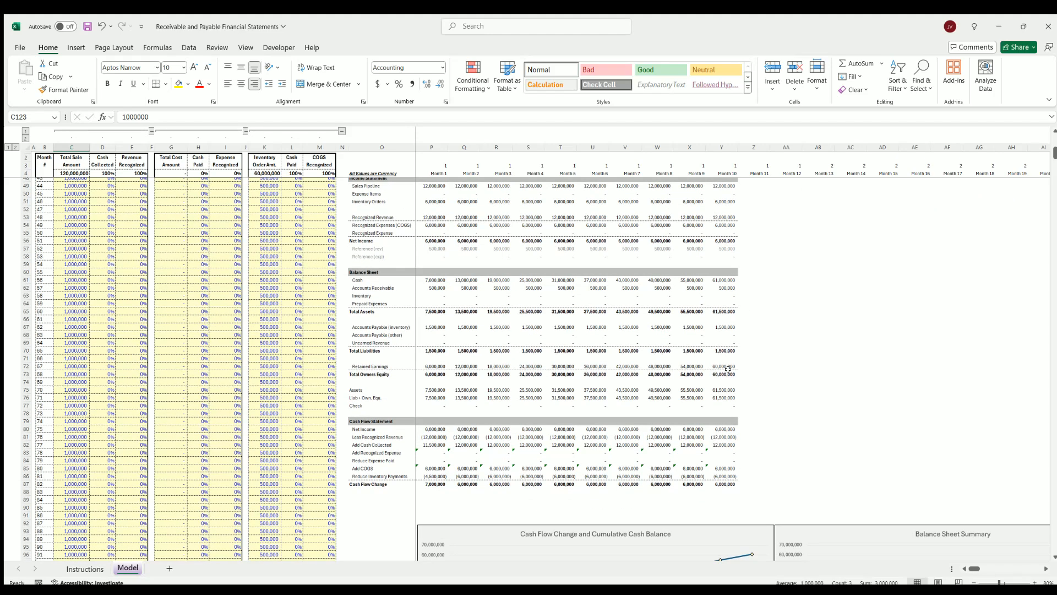
pyautogui.scroll(4, 728, 368)
pyautogui.scroll(-8, 728, 368)
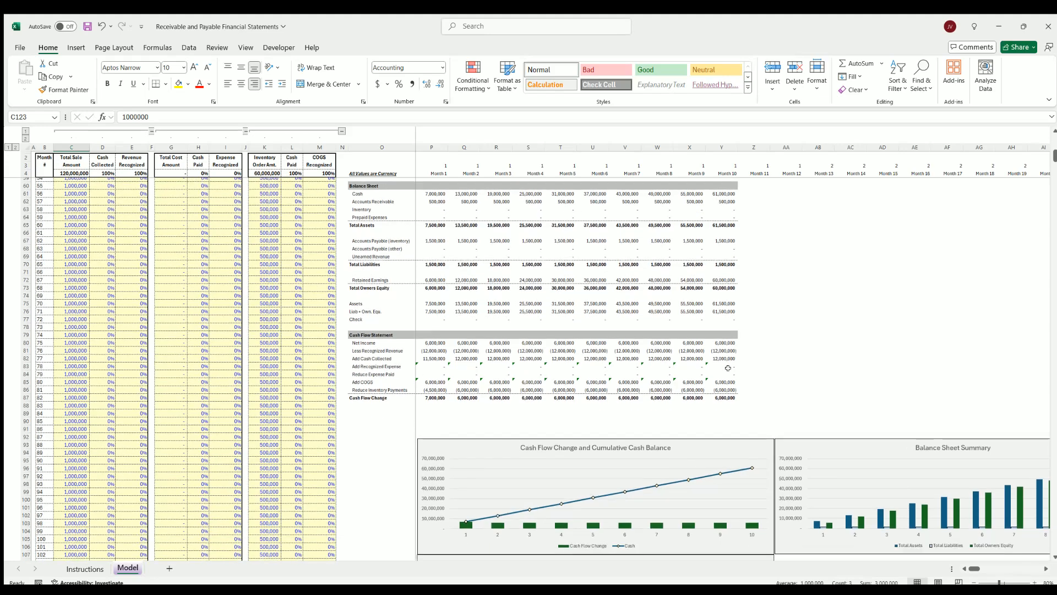
pyautogui.scroll(-7, 728, 367)
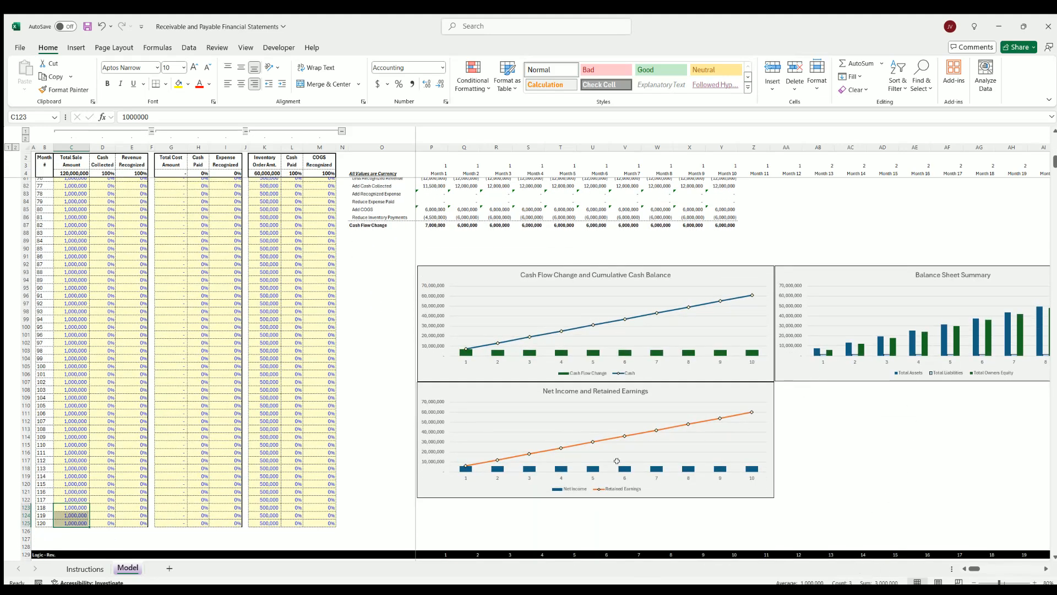
pyautogui.scroll(-7, 617, 461)
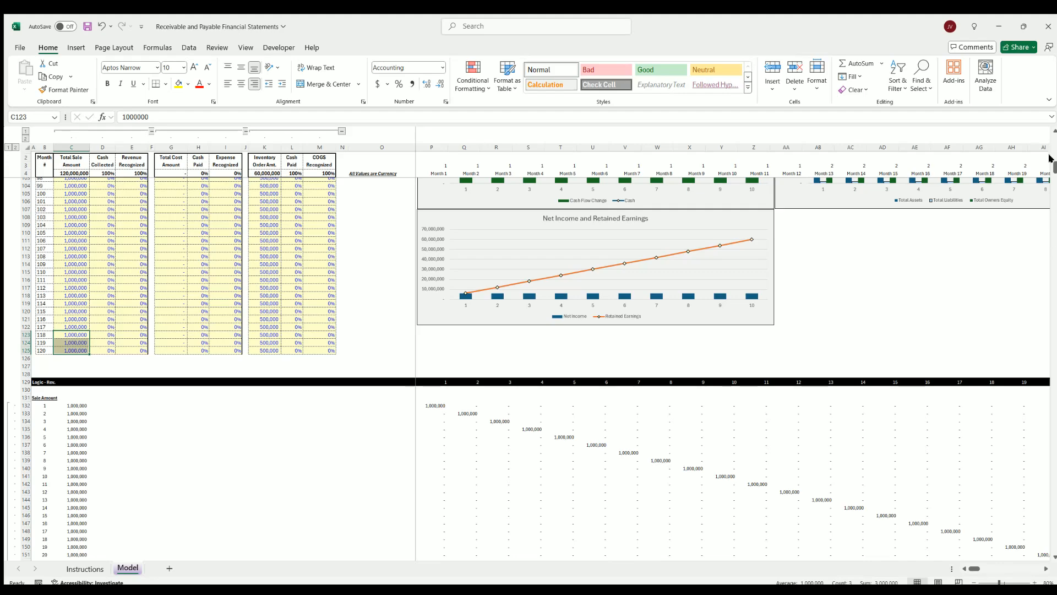
# Look through the monthly logic rows beneath the charts down to the inventory expense calculations
pyautogui.moveTo(1054, 166); pyautogui.dragTo(1051, 468)
pyautogui.scroll(-20, 529, 369)
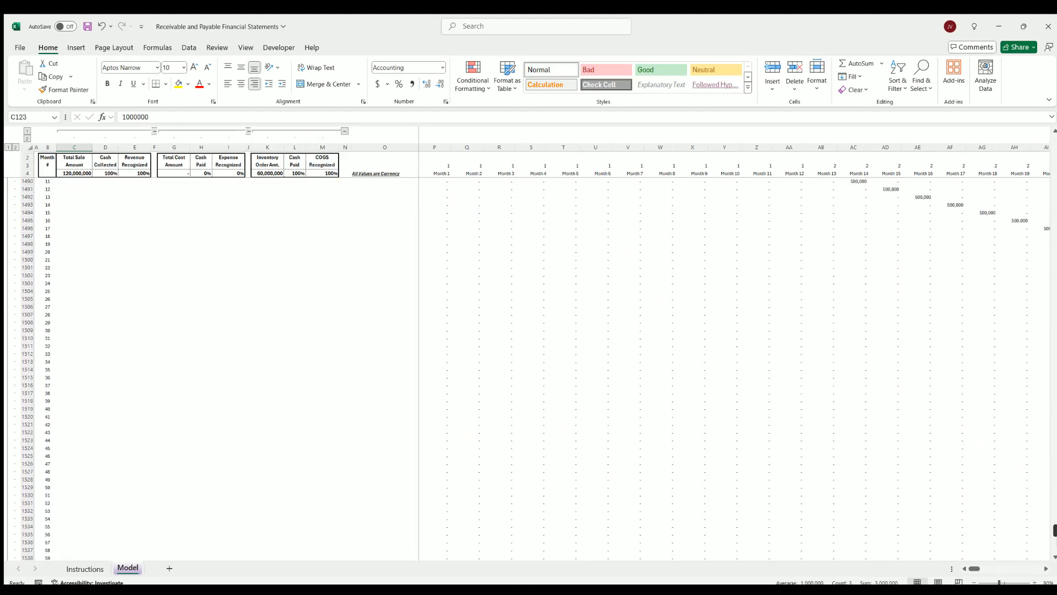
pyautogui.moveTo(1054, 546); pyautogui.dragTo(1053, 122)
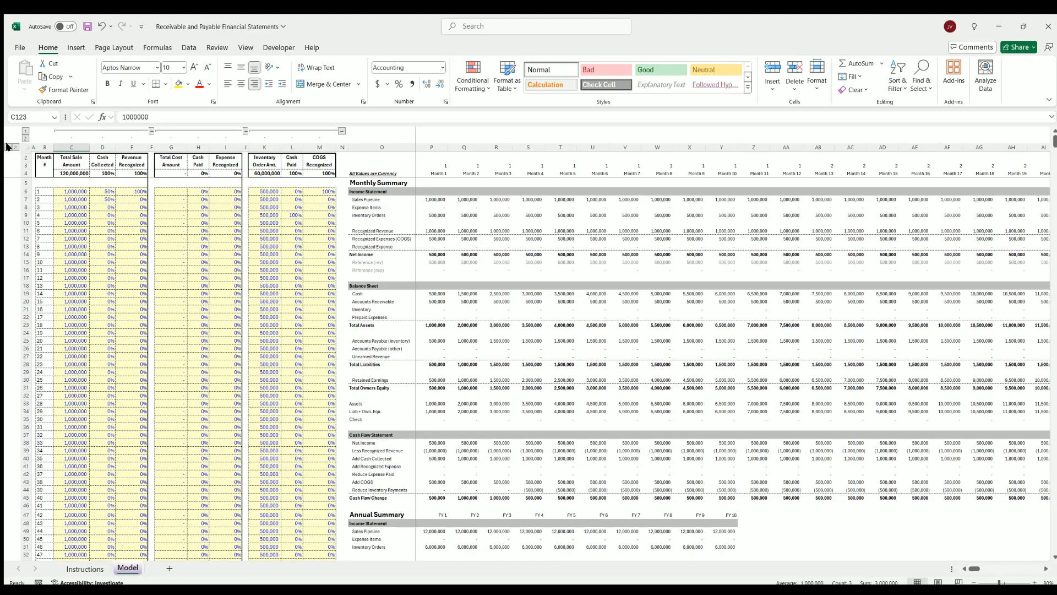
pyautogui.scroll(-20, 6, 147)
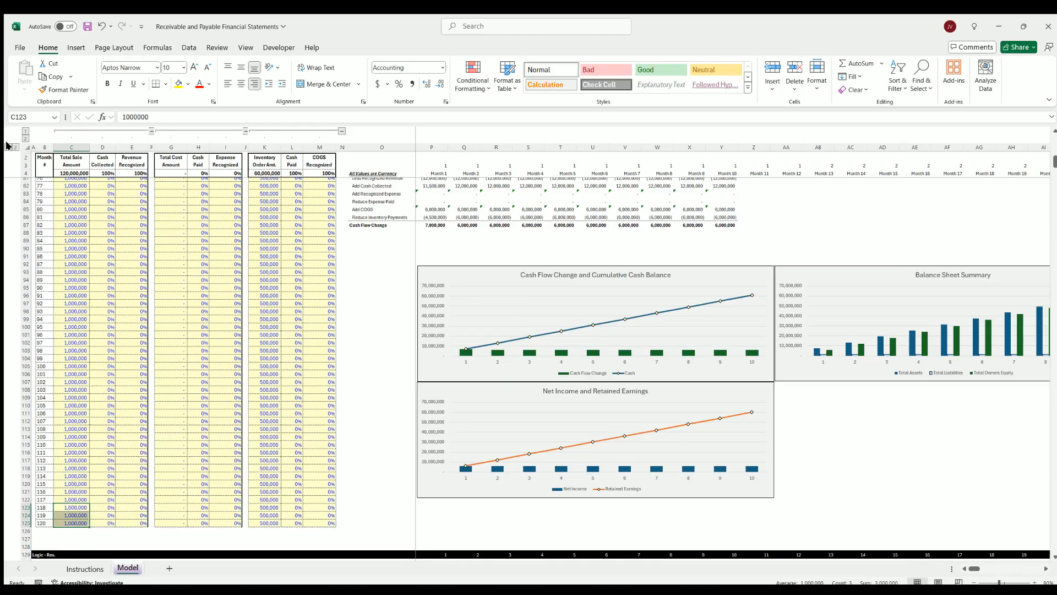
# Collapse the grouped rows to examine the revenue, expense and inventory expense logic sections, and expand the groups again
pyautogui.click(8, 147)
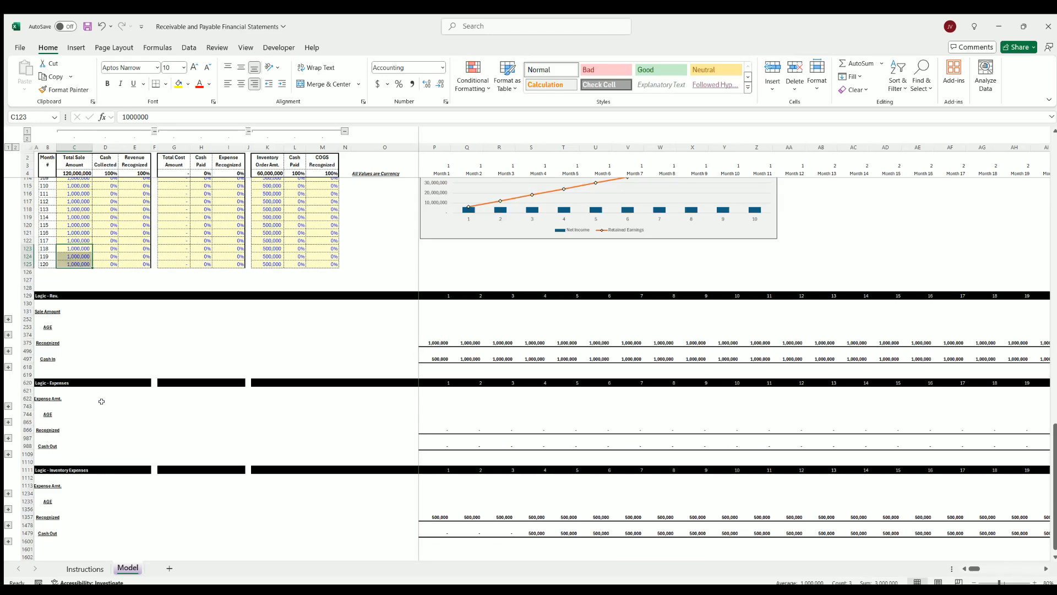
pyautogui.scroll(-4, 78, 380)
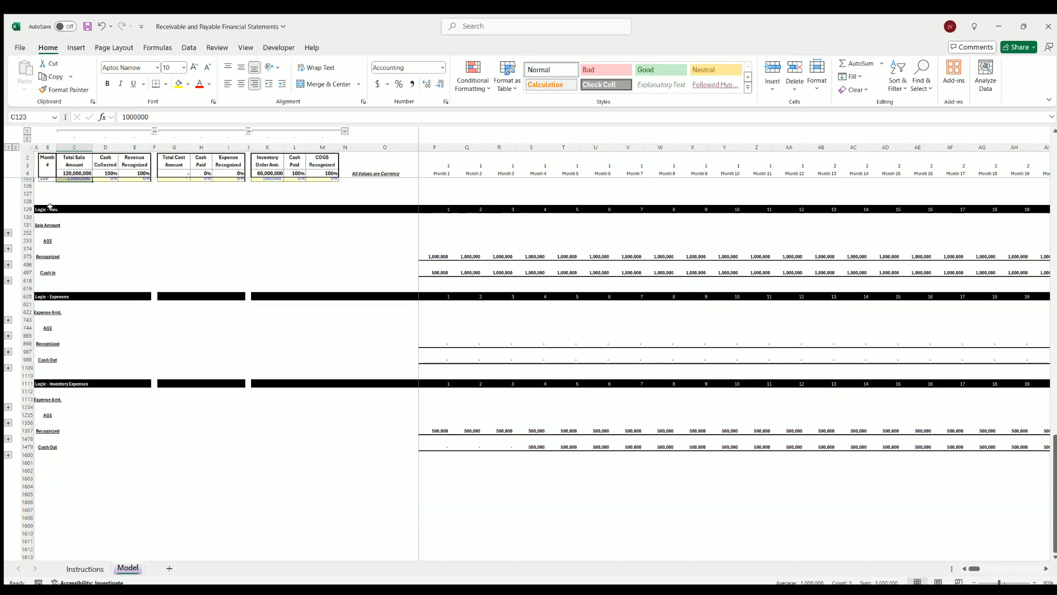
pyautogui.click(50, 297)
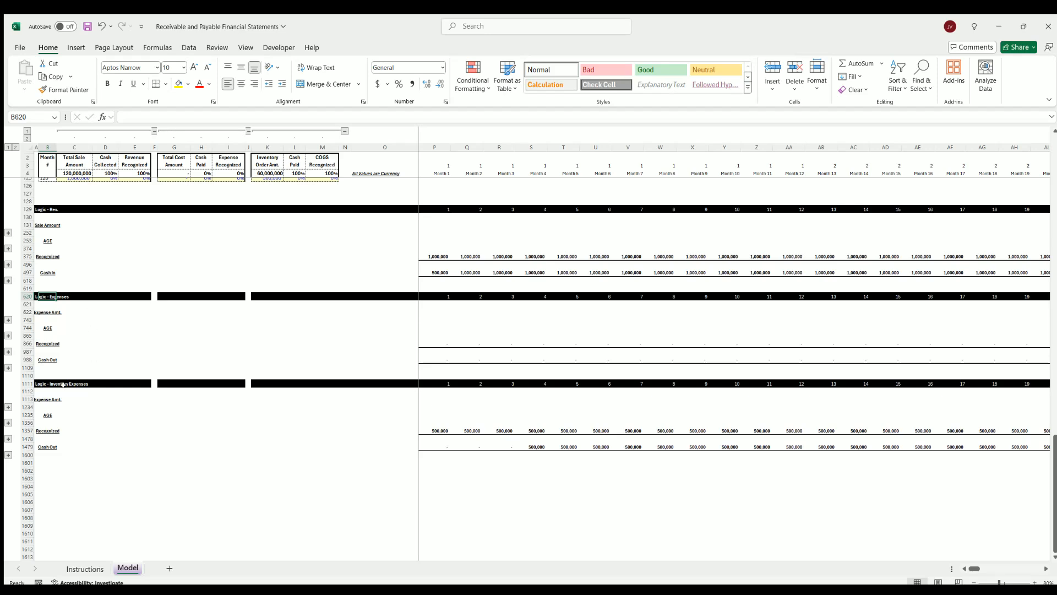
pyautogui.click(37, 381)
pyautogui.scroll(-4, 450, 313)
pyautogui.scroll(7, 450, 314)
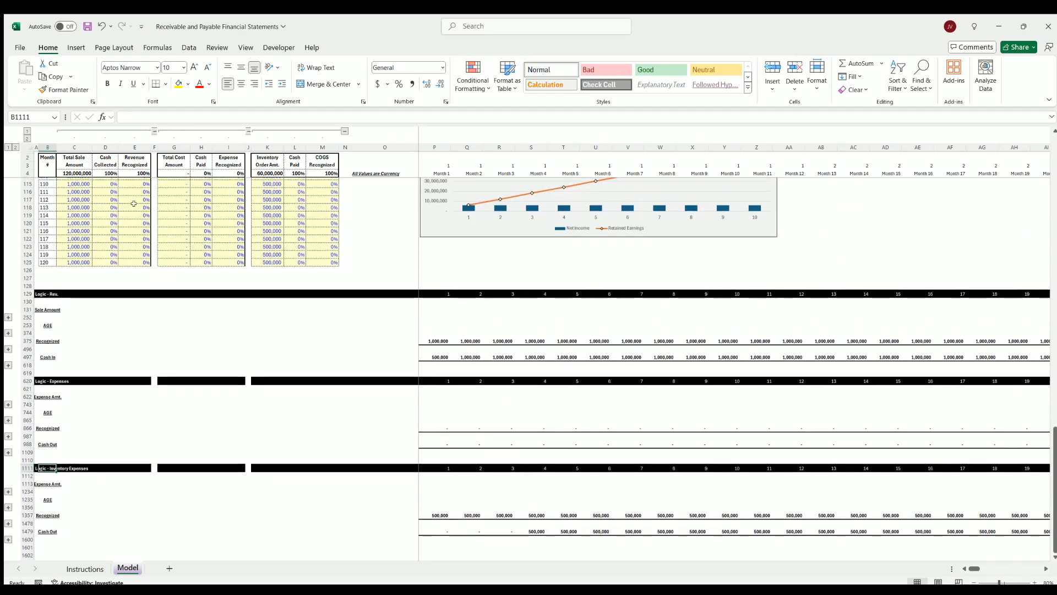
pyautogui.click(15, 147)
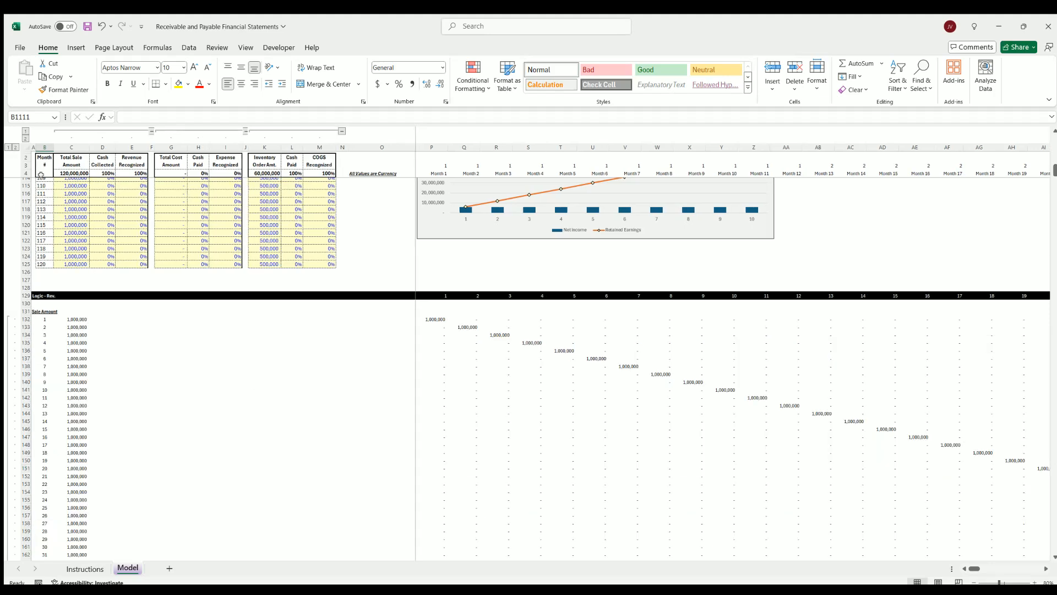
# Collapse the sales and cost input column groups, leaving the inventory order inputs beside the monthly summary
pyautogui.scroll(9, 171, 311)
pyautogui.scroll(20, 170, 311)
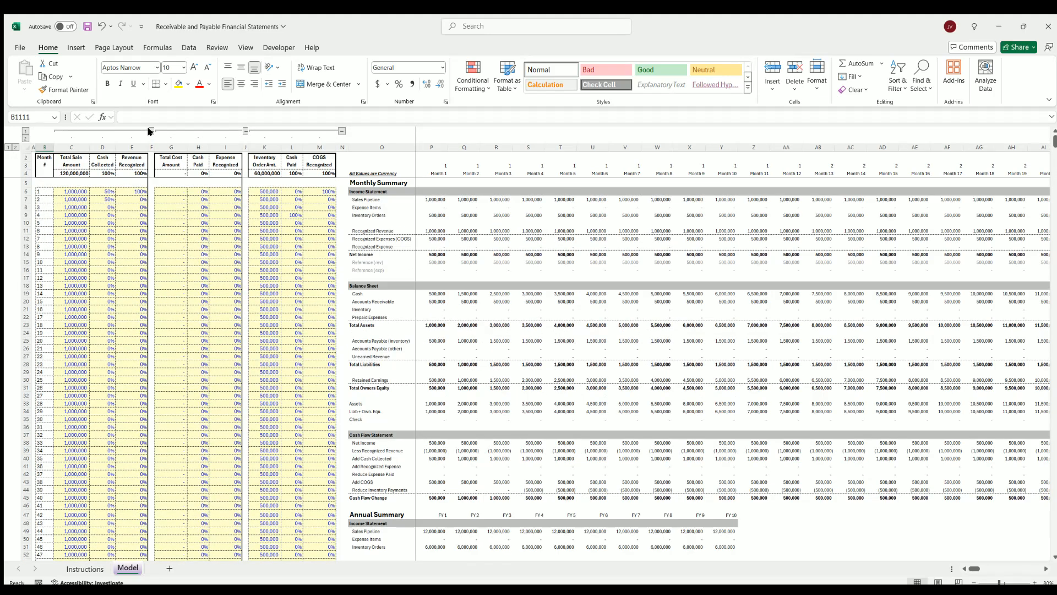
pyautogui.click(151, 131)
pyautogui.click(153, 131)
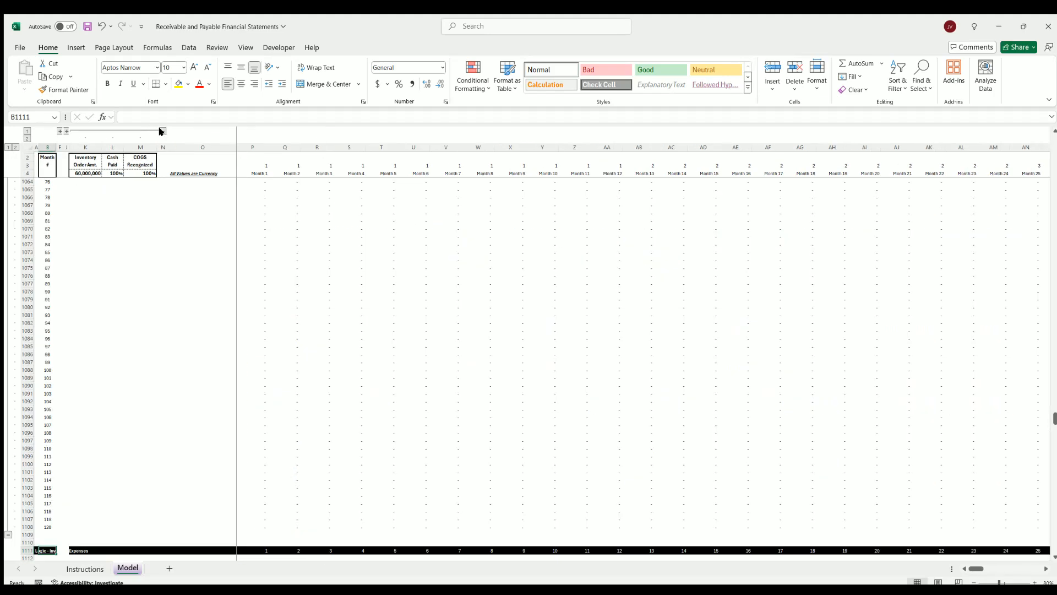
pyautogui.scroll(20, 125, 281)
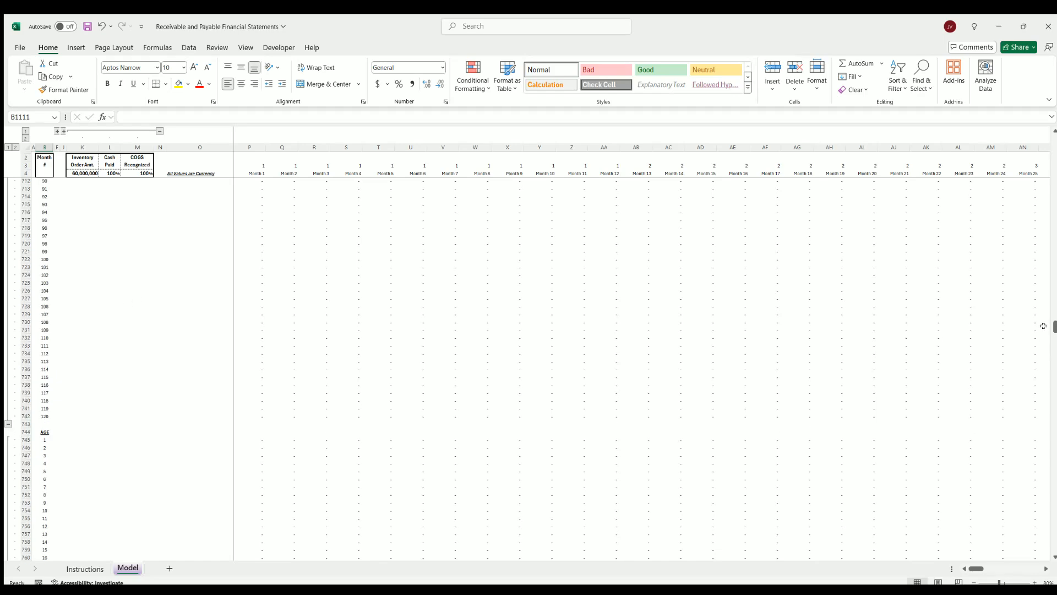
pyautogui.moveTo(1052, 324); pyautogui.dragTo(1053, 142)
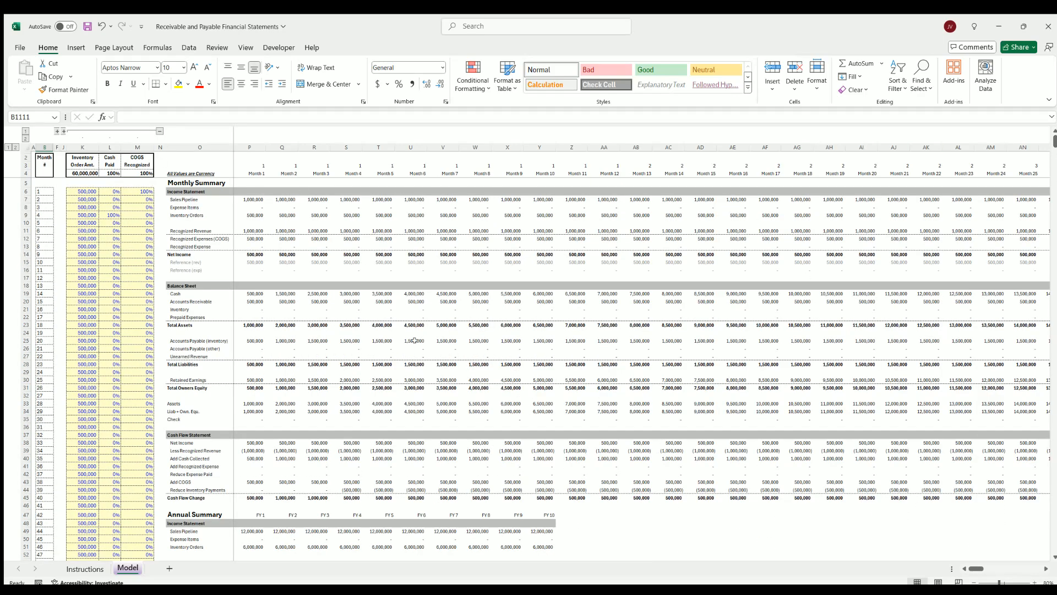
# Collapse the inventory order columns, expand all three input column groups again, and select the month 7 total sale amount
pyautogui.click(159, 131)
pyautogui.click(75, 131)
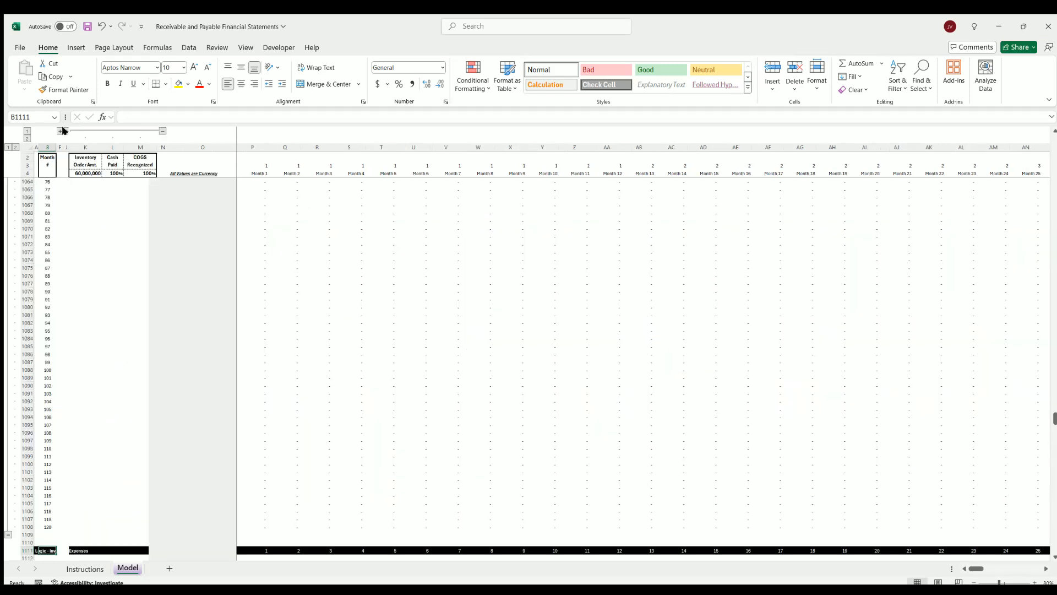
pyautogui.click(66, 131)
pyautogui.click(56, 130)
pyautogui.click(1052, 406)
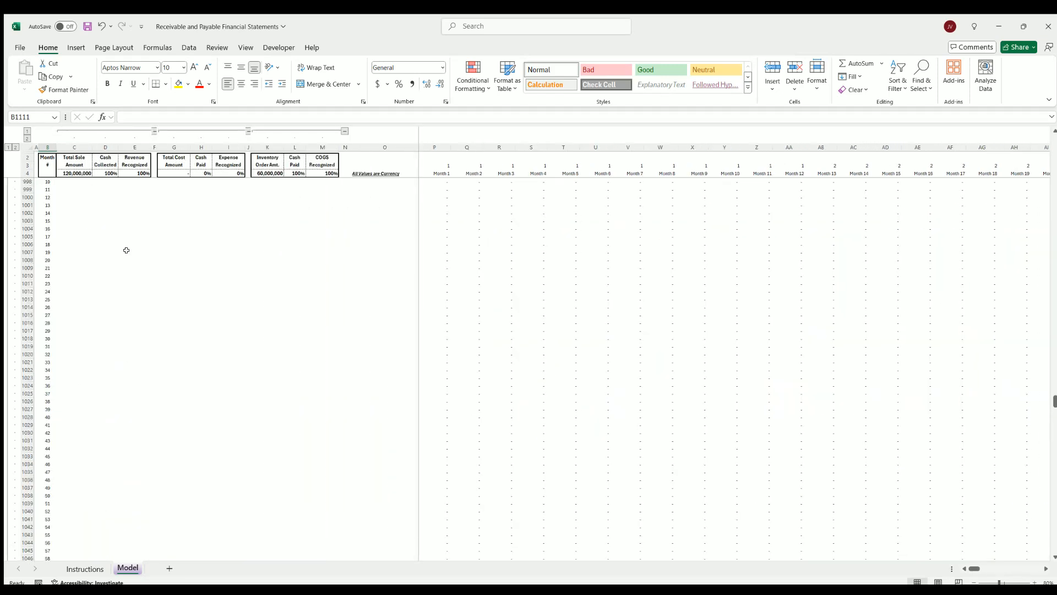
pyautogui.moveTo(1054, 381); pyautogui.dragTo(1054, 141)
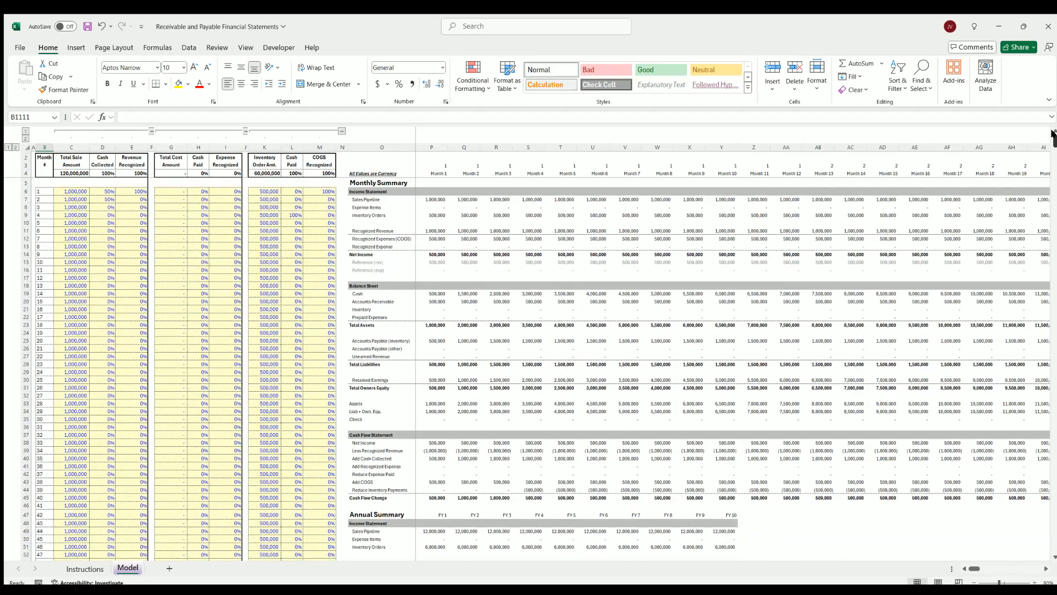
pyautogui.click(72, 236)
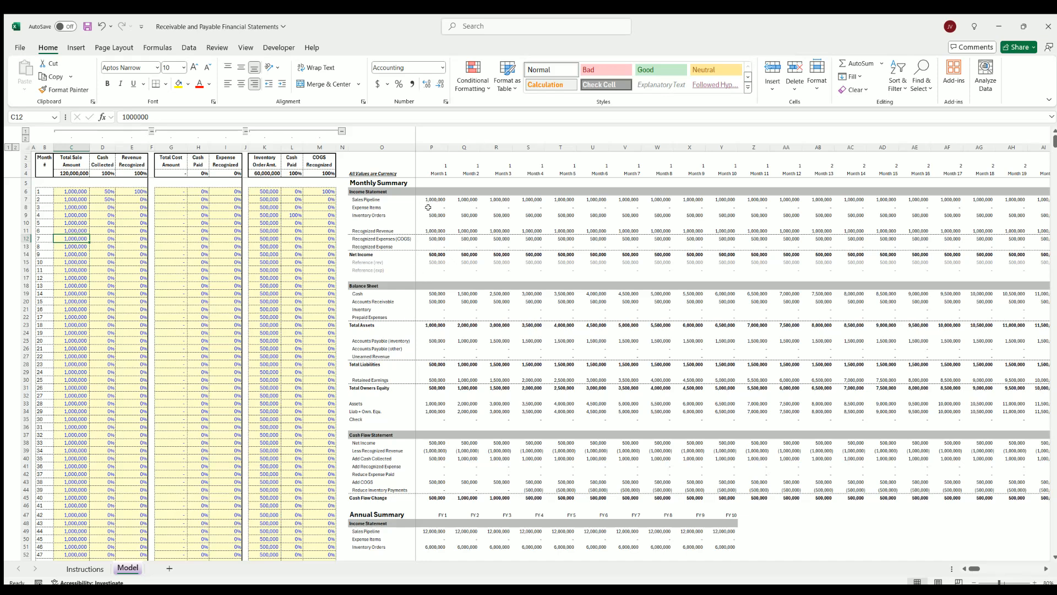
# Select the month 1 to 8 inventory orders in the monthly income statement and look through the summaries below
pyautogui.moveTo(430, 214); pyautogui.dragTo(663, 216)
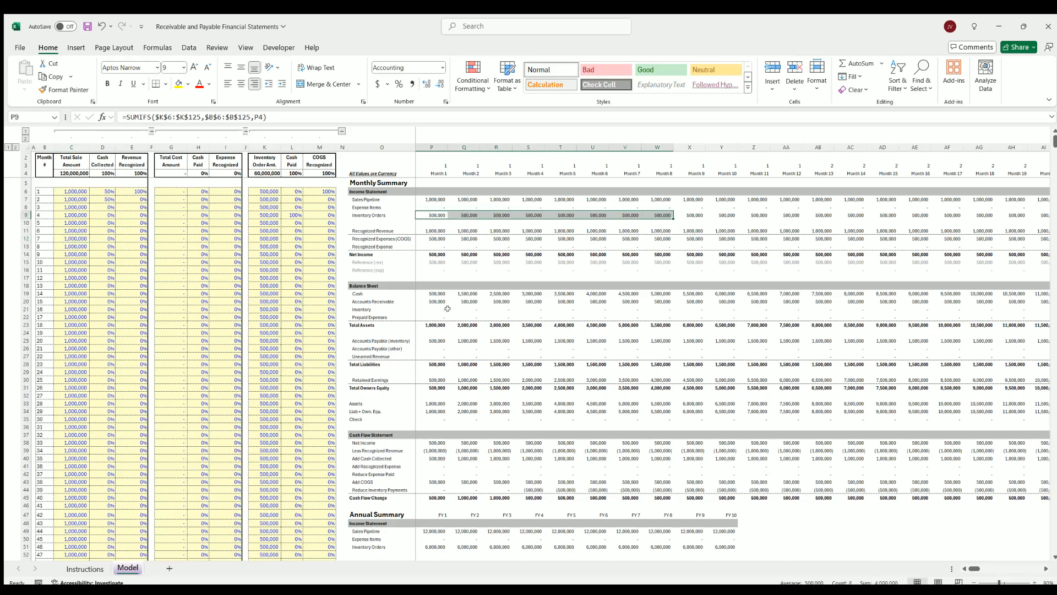
pyautogui.scroll(-20, 250, 374)
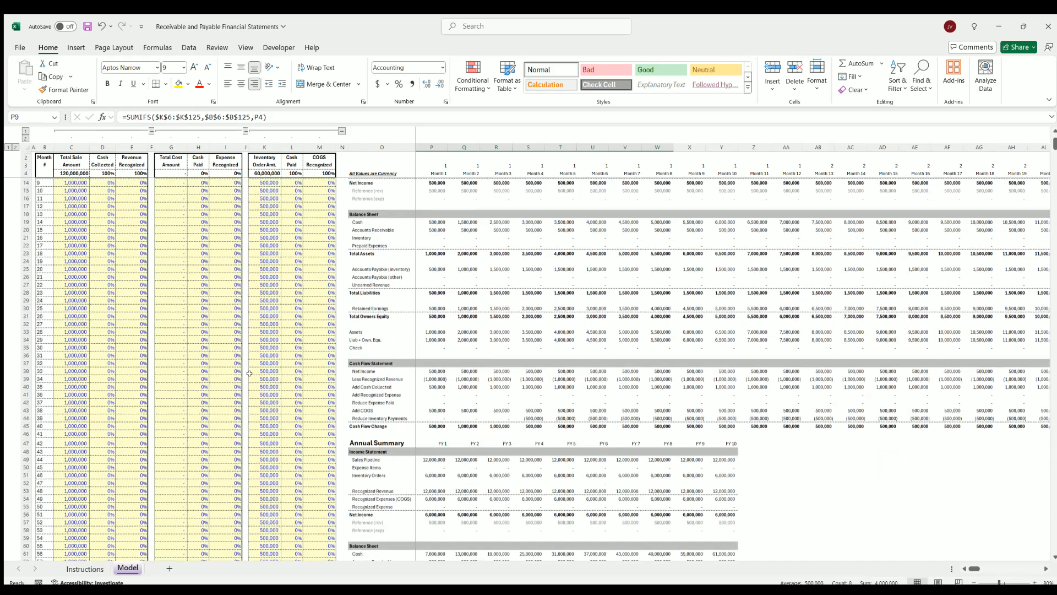
pyautogui.scroll(20, 315, 359)
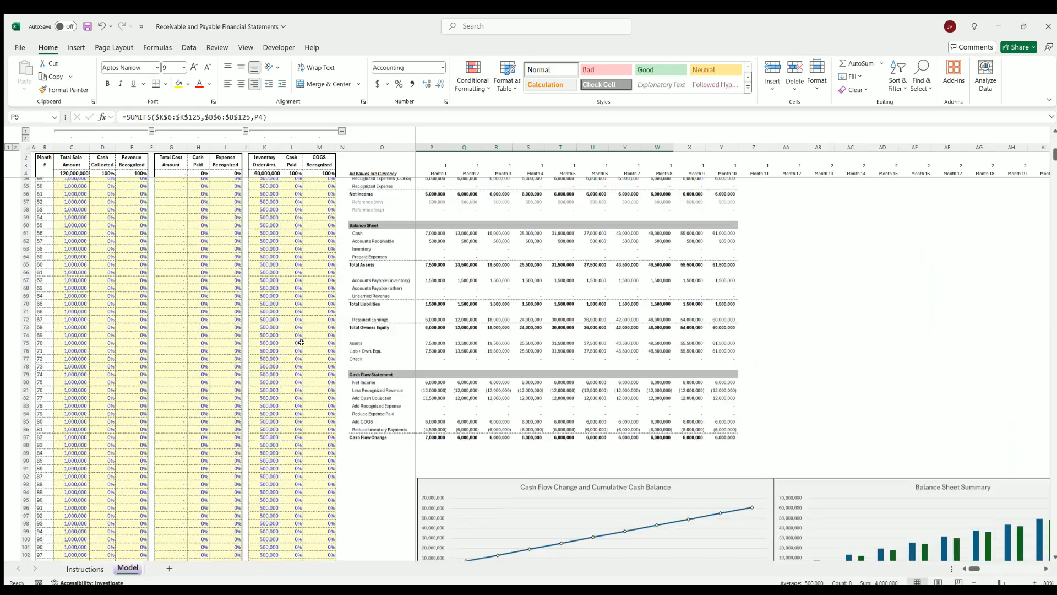
# Examine the early-month sale amounts, the collection, payment and recognition percentages, and the month 1 inventory order amount
pyautogui.moveTo(73, 190); pyautogui.dragTo(75, 301)
pyautogui.click(104, 190)
pyautogui.moveTo(123, 191); pyautogui.dragTo(104, 222)
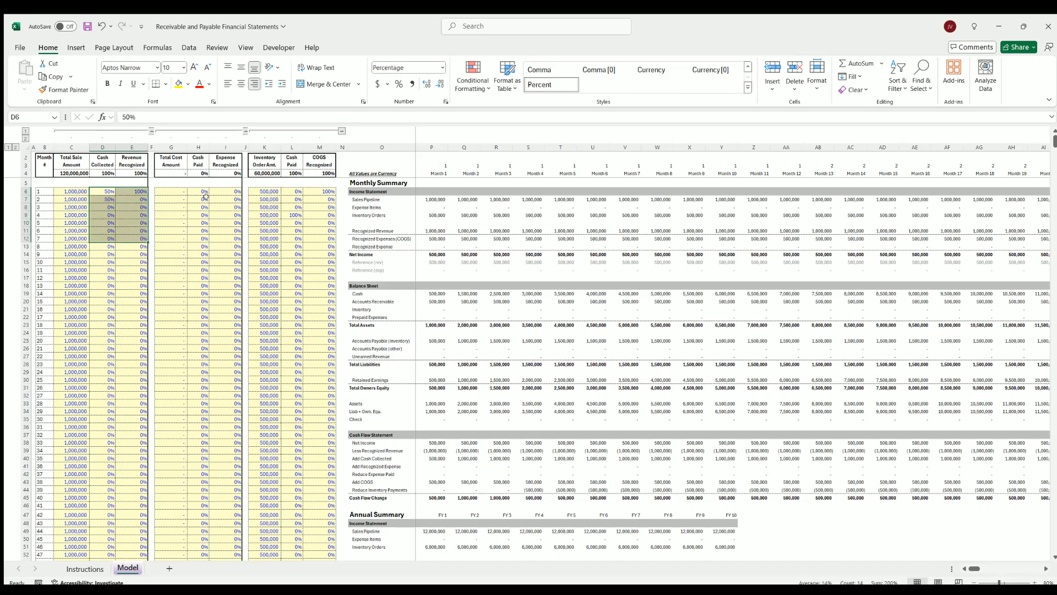
pyautogui.moveTo(198, 190); pyautogui.dragTo(232, 222)
pyautogui.moveTo(296, 191); pyautogui.dragTo(324, 231)
pyautogui.click(265, 191)
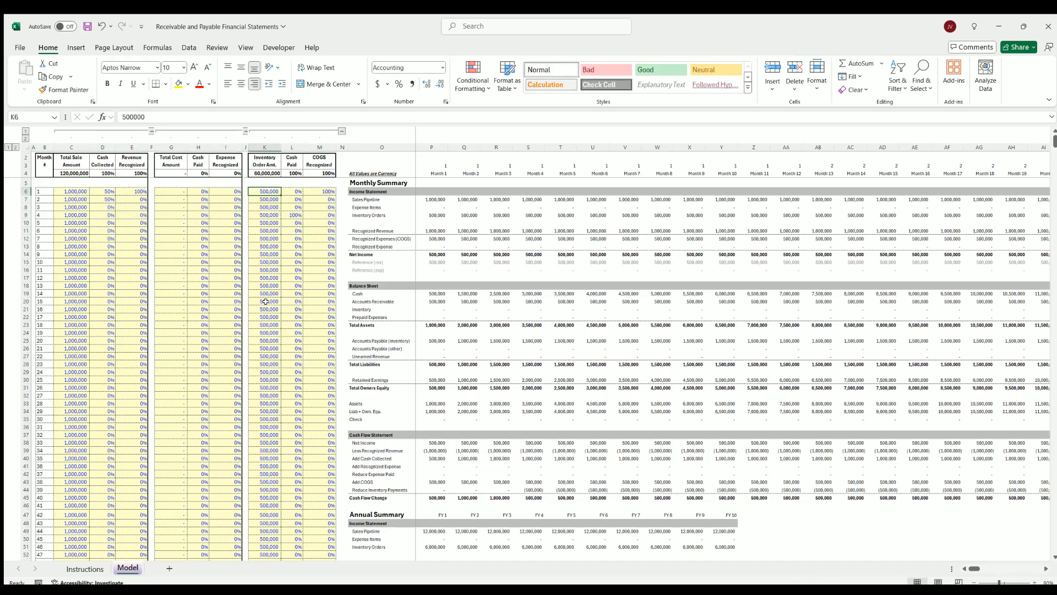
# Set the month 1 total sale amount to 0 and fill it down through month 120
pyautogui.click(74, 190)
pyautogui.write('0')
pyautogui.click(74, 205)
pyautogui.click(83, 191)
pyautogui.doubleClick(90, 195)
# Set the cash collected percentages for months 1 and 2 and the month 1 revenue recognized percentage to 0%
pyautogui.click(104, 189)
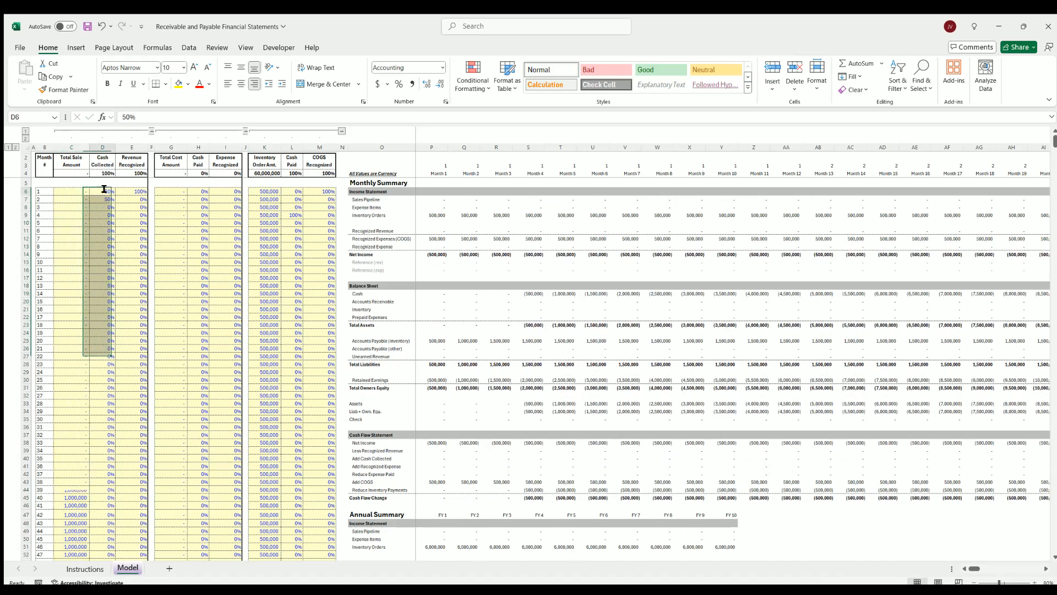
pyautogui.write('0')
pyautogui.press('Return')
pyautogui.write('0')
pyautogui.click(138, 191)
# Set the month 1 inventory order amount to 0 and fill it down through month 120
pyautogui.write('0')
pyautogui.click(127, 213)
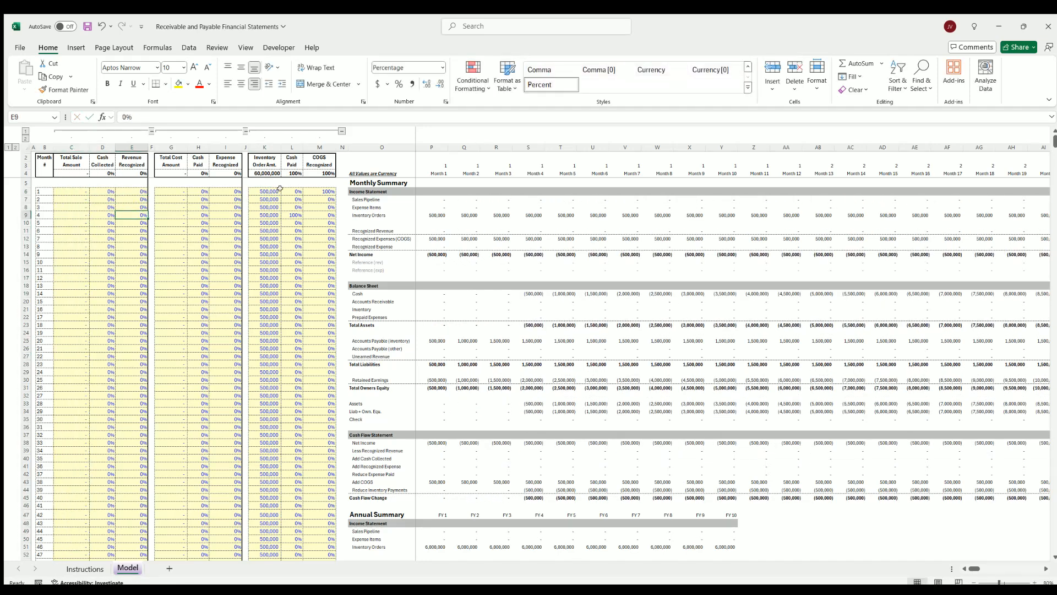
pyautogui.click(271, 190)
# Set the month 4 inventory cash paid and month 1 COGS recognized percentages to 0%, and save the workbook
pyautogui.write('0')
pyautogui.click(272, 206)
pyautogui.click(271, 190)
pyautogui.doubleClick(280, 194)
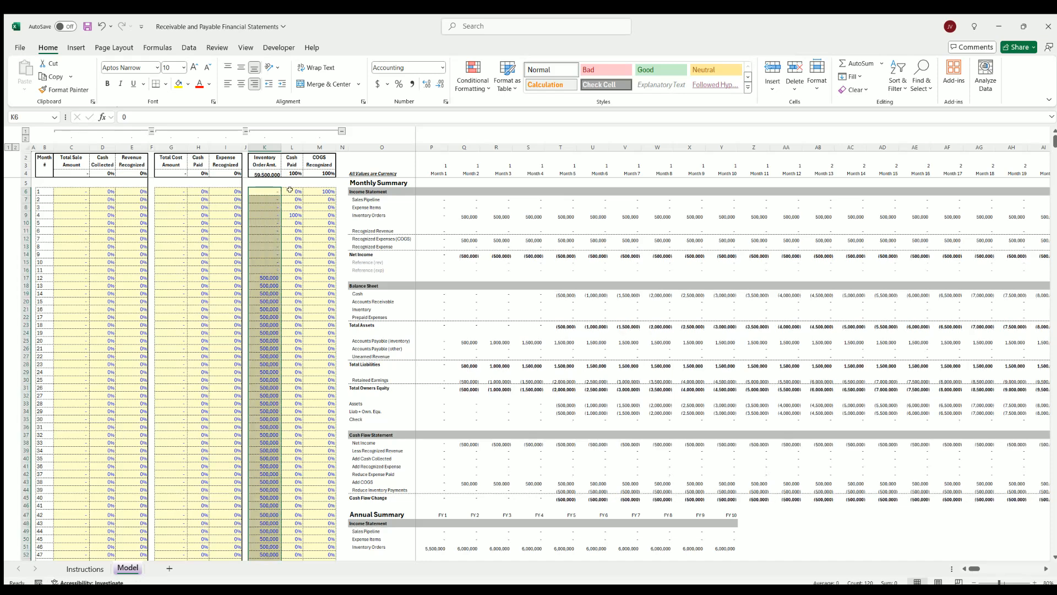
pyautogui.click(292, 214)
pyautogui.write('0')
pyautogui.click(317, 192)
pyautogui.write('0')
pyautogui.click(316, 223)
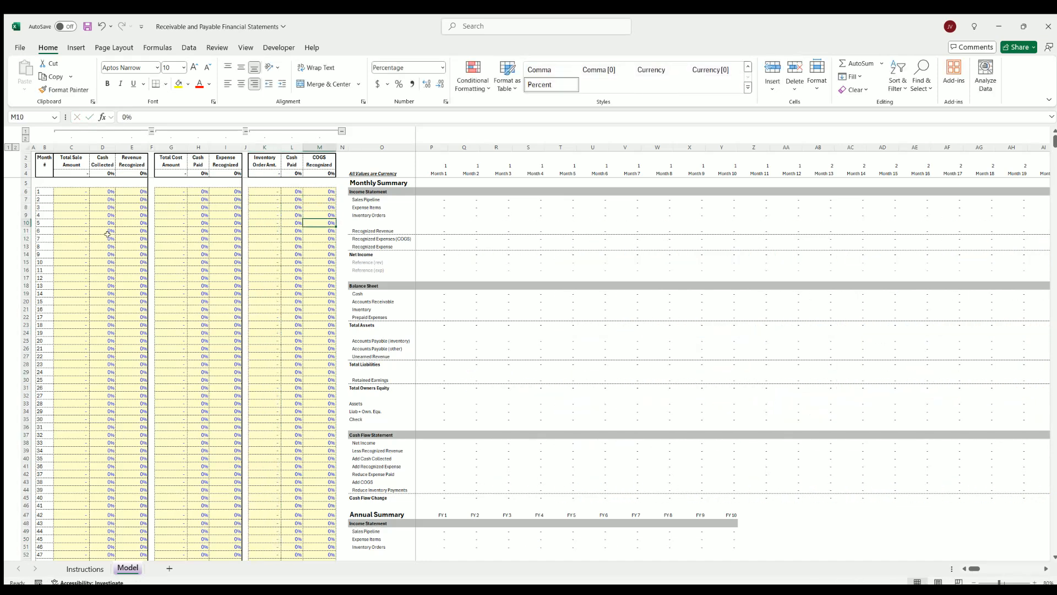
pyautogui.click(87, 27)
# Highlight the early-month entry cells for total sale, total cost and inventory order amounts in turn
pyautogui.moveTo(72, 191); pyautogui.dragTo(73, 246)
pyautogui.moveTo(164, 191); pyautogui.dragTo(161, 239)
pyautogui.moveTo(260, 191); pyautogui.dragTo(255, 230)
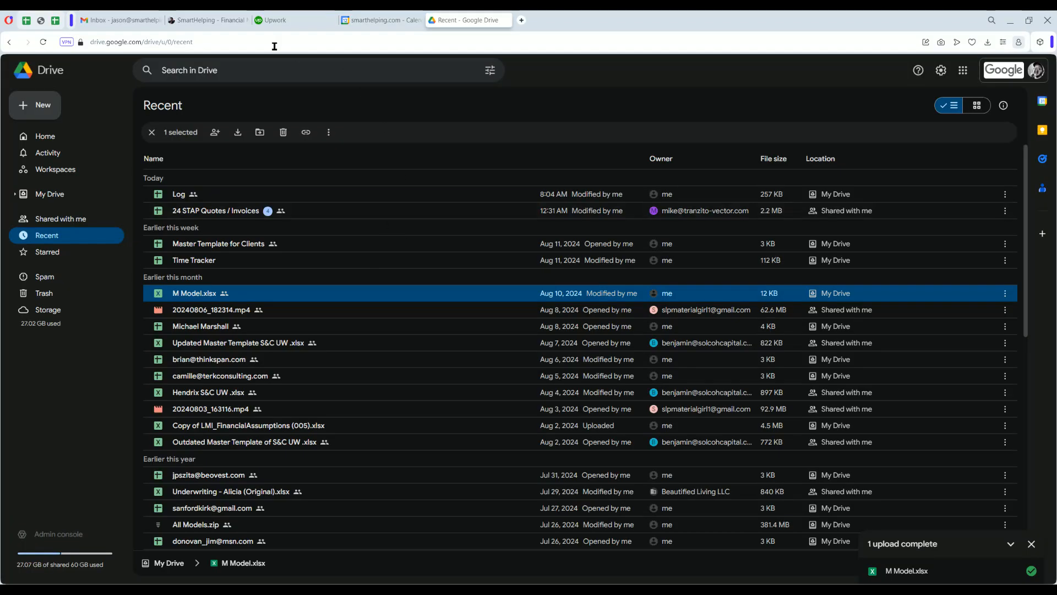
# Switch to the SmartHelping website in the browser and look through the templates in its Accountant category
pyautogui.click(210, 23)
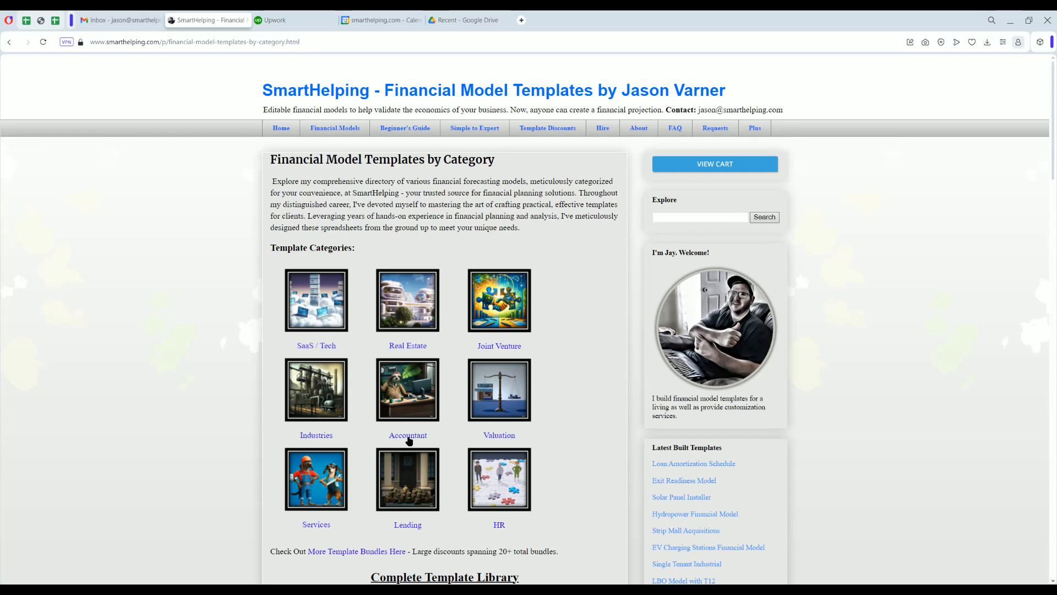
pyautogui.click(405, 437)
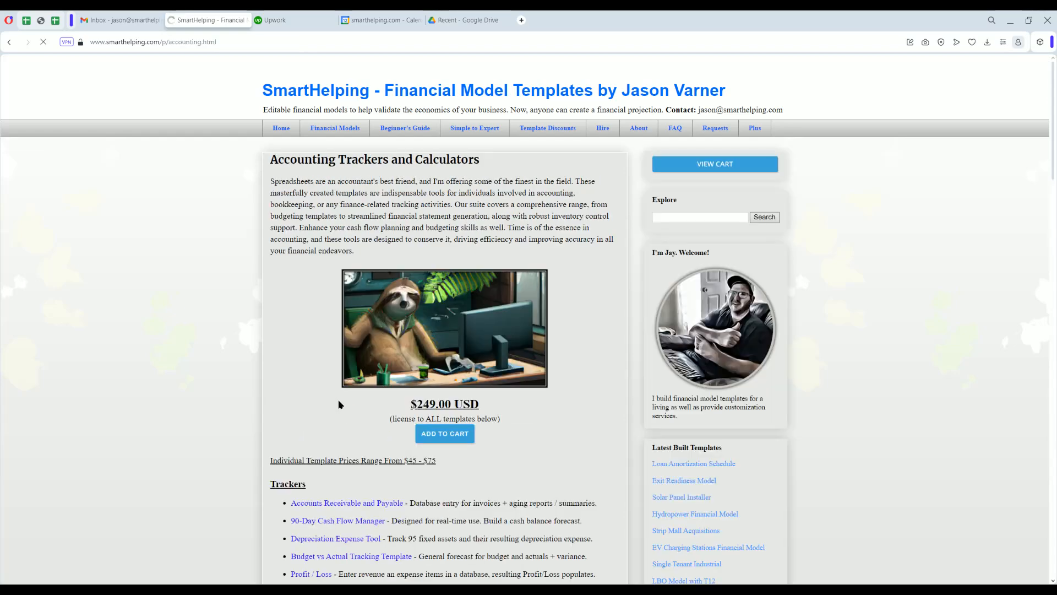
pyautogui.scroll(-7, 332, 379)
pyautogui.scroll(-3, 332, 379)
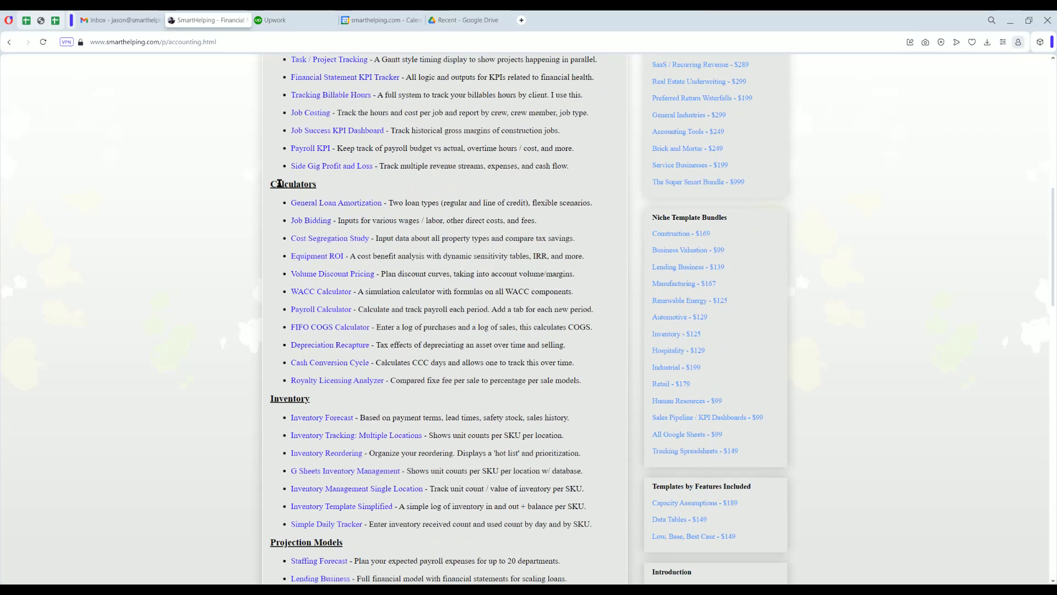
pyautogui.moveTo(277, 184); pyautogui.dragTo(313, 184)
pyautogui.click(398, 202)
pyautogui.scroll(10, 341, 237)
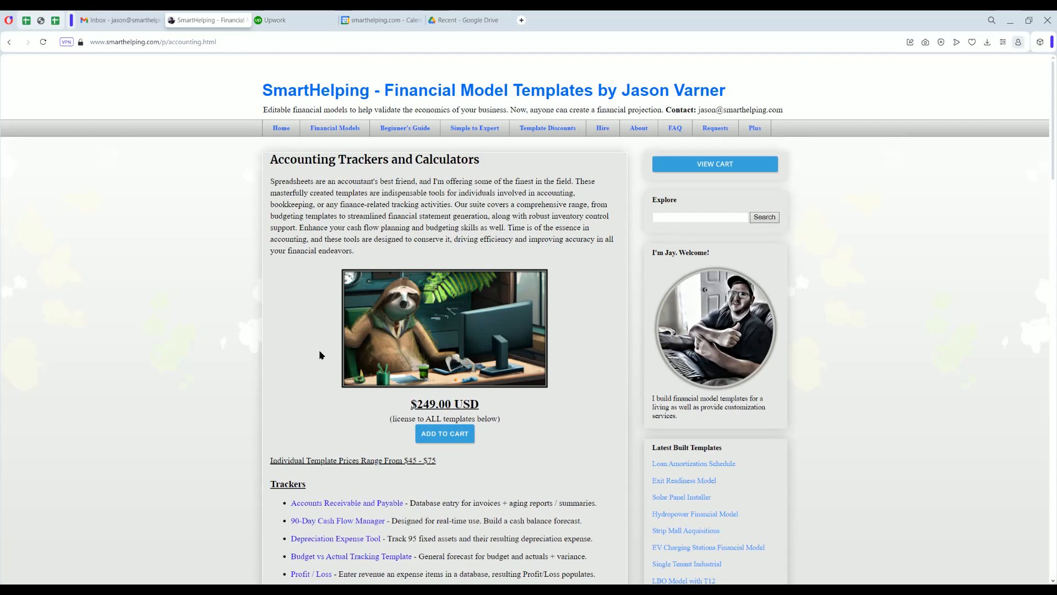
pyautogui.scroll(-10, 691, 481)
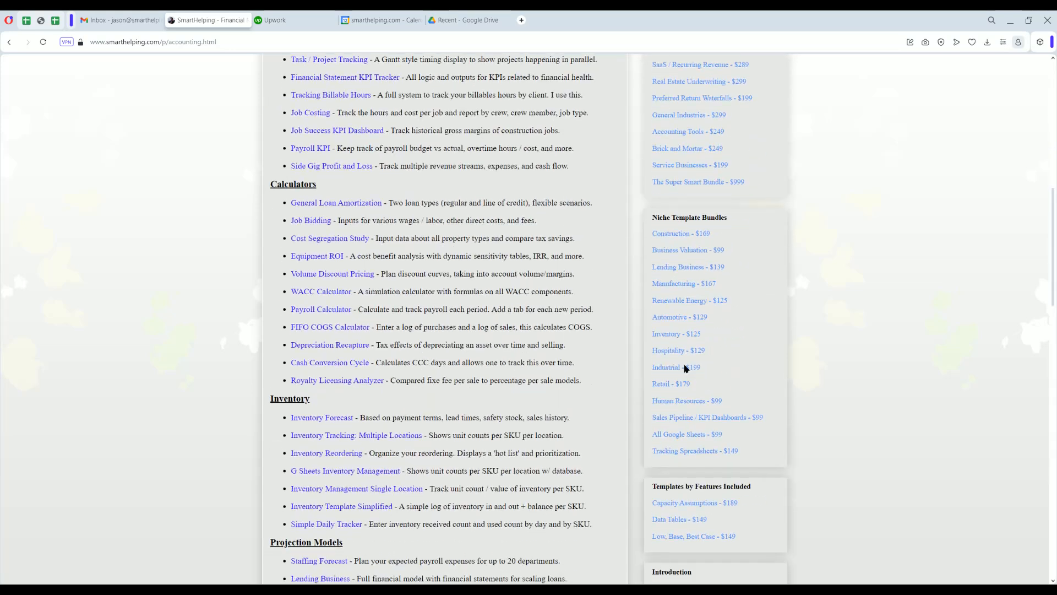
# Open The Super Smart Bundle page and look through the site's full Financial Models list
pyautogui.click(694, 183)
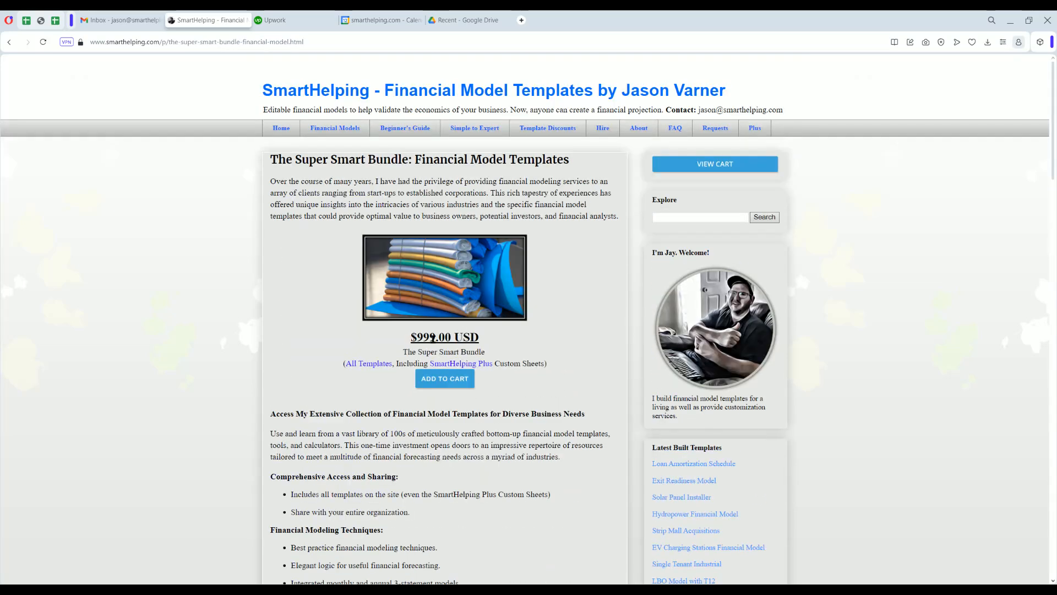
pyautogui.click(337, 131)
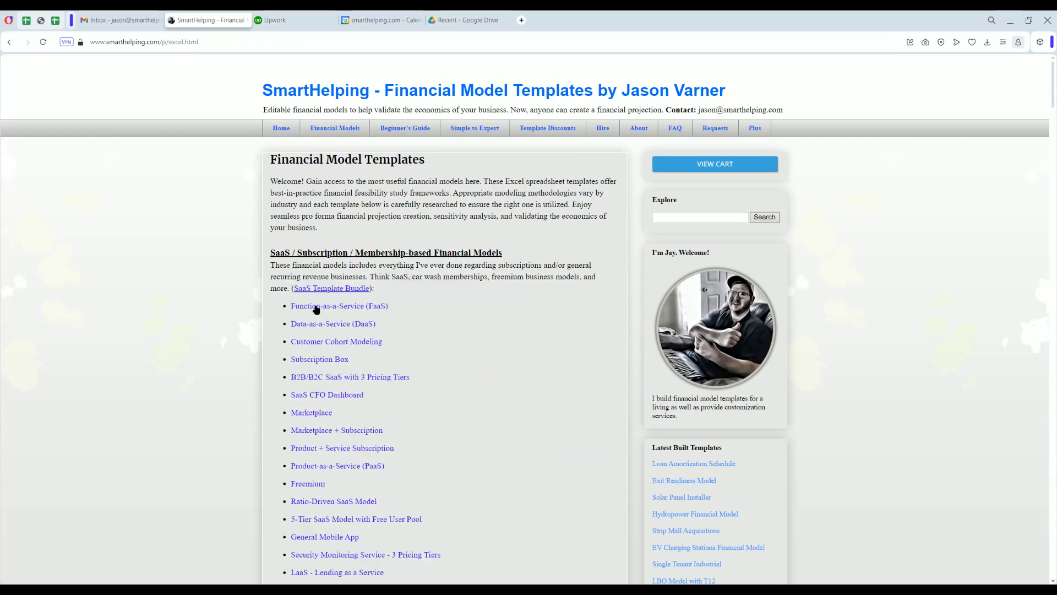
pyautogui.scroll(-3, 317, 318)
pyautogui.scroll(3, 317, 318)
# Return to the Accounting Trackers and Calculators page and look through its template lists
pyautogui.click(11, 46)
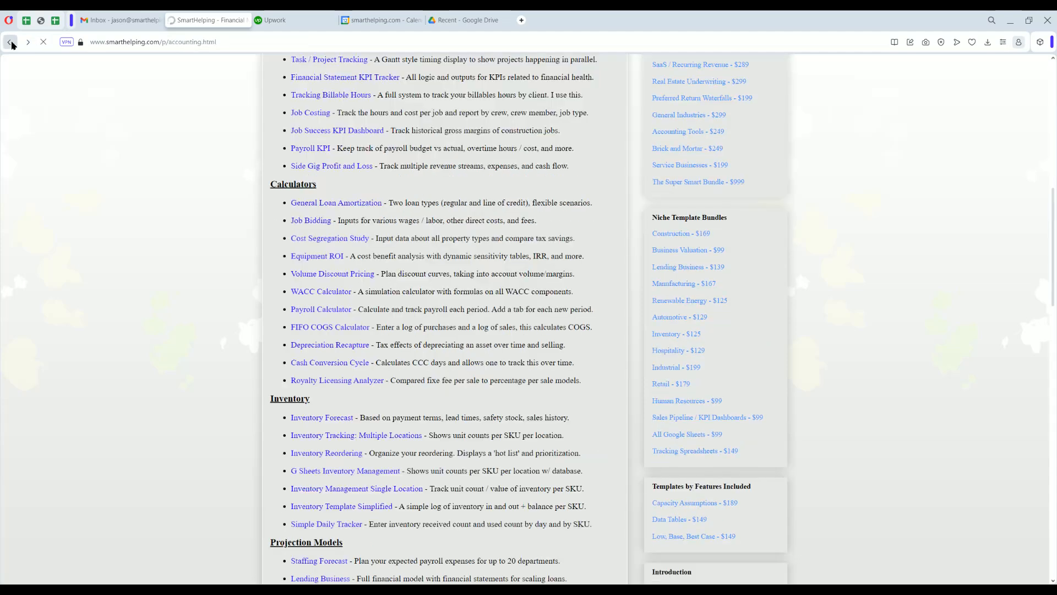
pyautogui.click(10, 42)
pyautogui.scroll(-8, 316, 393)
pyautogui.scroll(12, 315, 388)
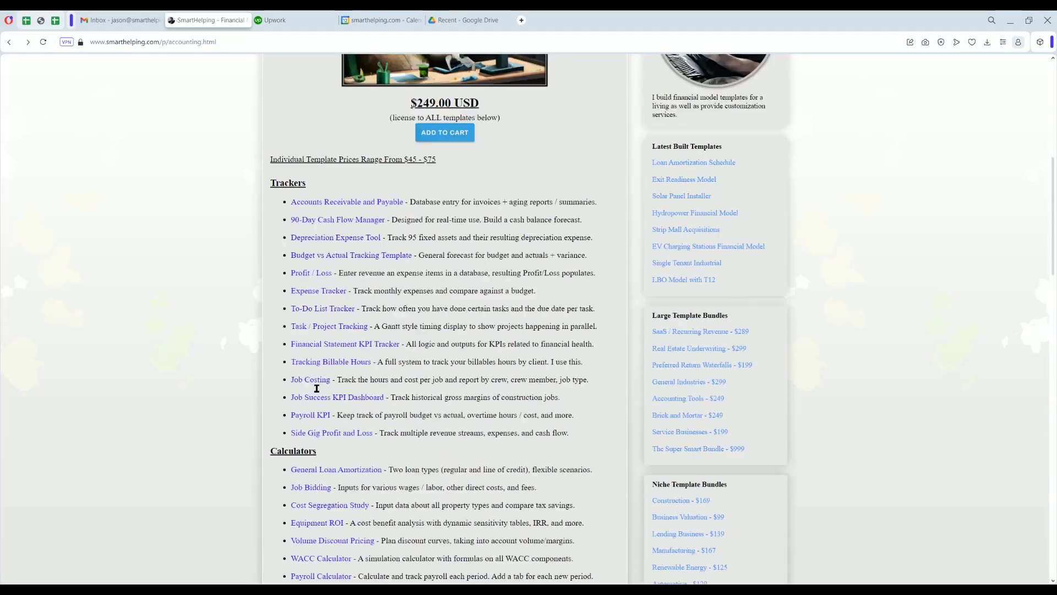
# Open the Financial Statement Generator from the General section and look down its page to the preview slides
pyautogui.scroll(-12, 308, 388)
pyautogui.moveTo(272, 253); pyautogui.dragTo(287, 254)
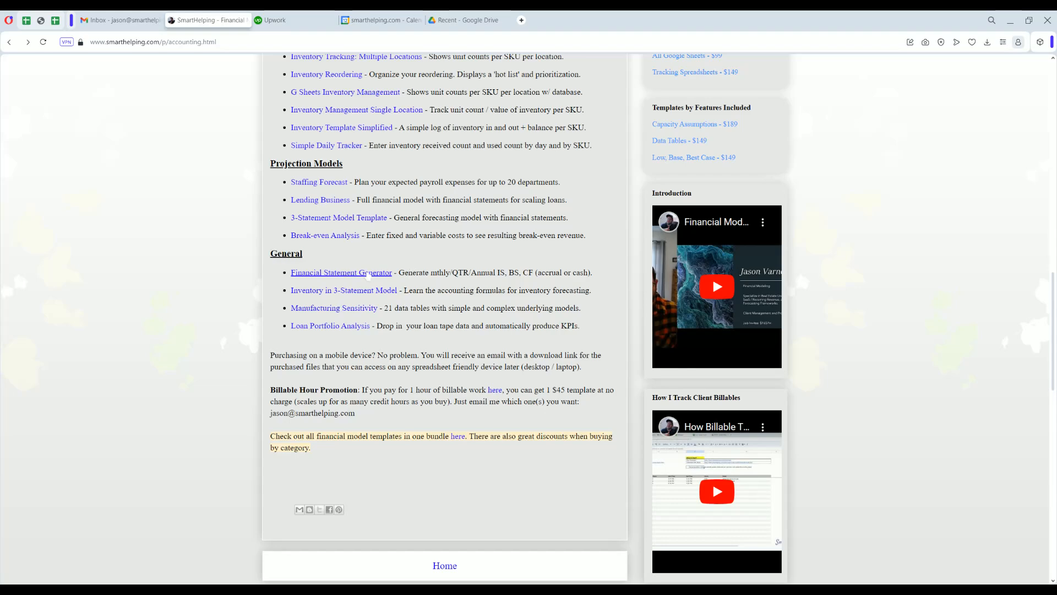
pyautogui.click(366, 274)
pyautogui.scroll(-3, 203, 354)
pyautogui.scroll(-3, 203, 356)
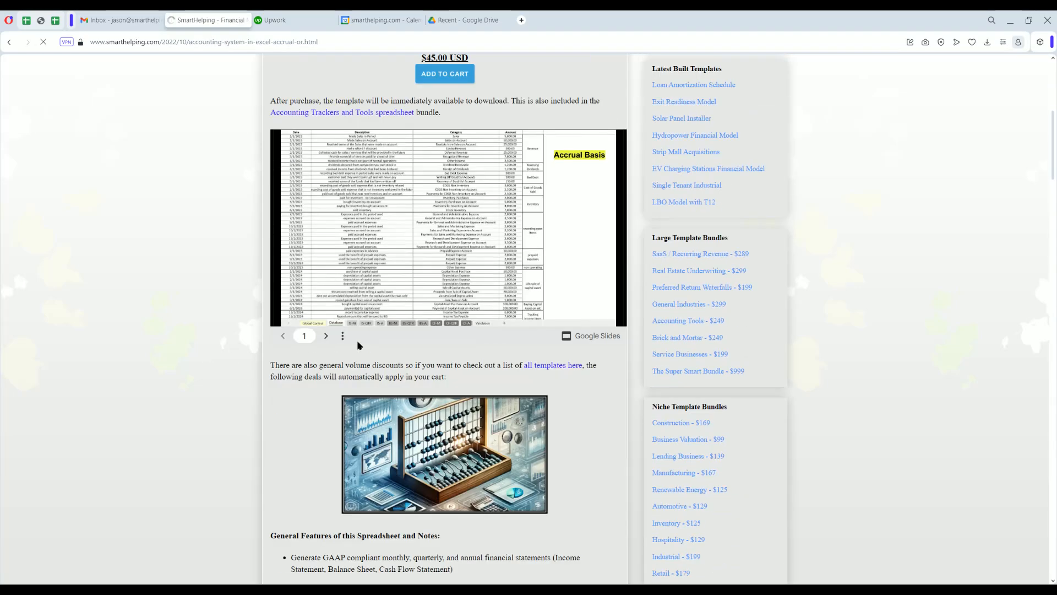
# View the preview slides in full screen from slide 1 to slide 8, exit full screen and return to the page heading
pyautogui.click(343, 337)
pyautogui.click(374, 258)
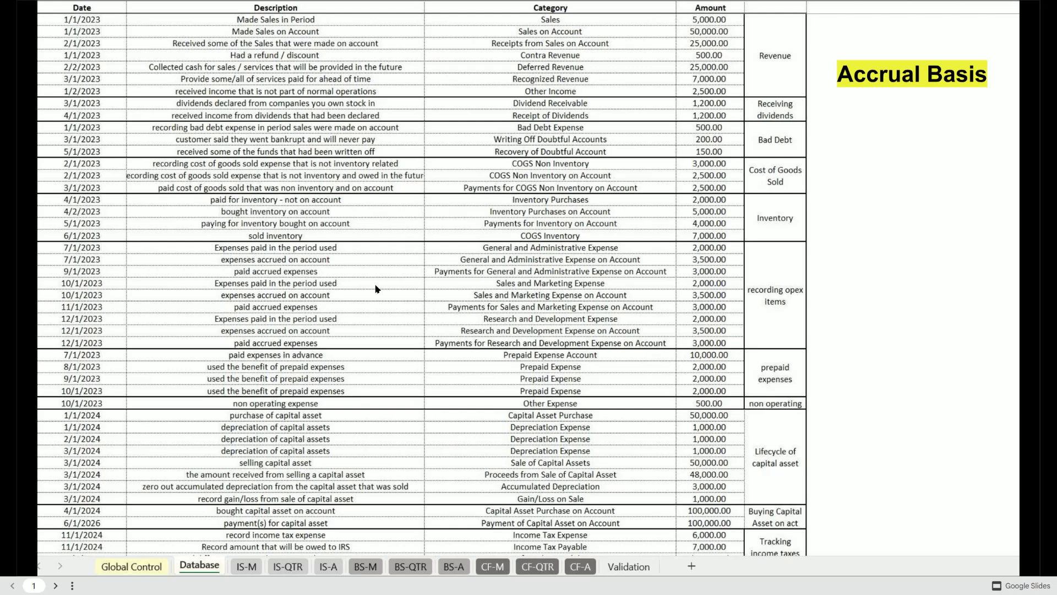
pyautogui.click(56, 585)
pyautogui.click(56, 585)
pyautogui.click(55, 585)
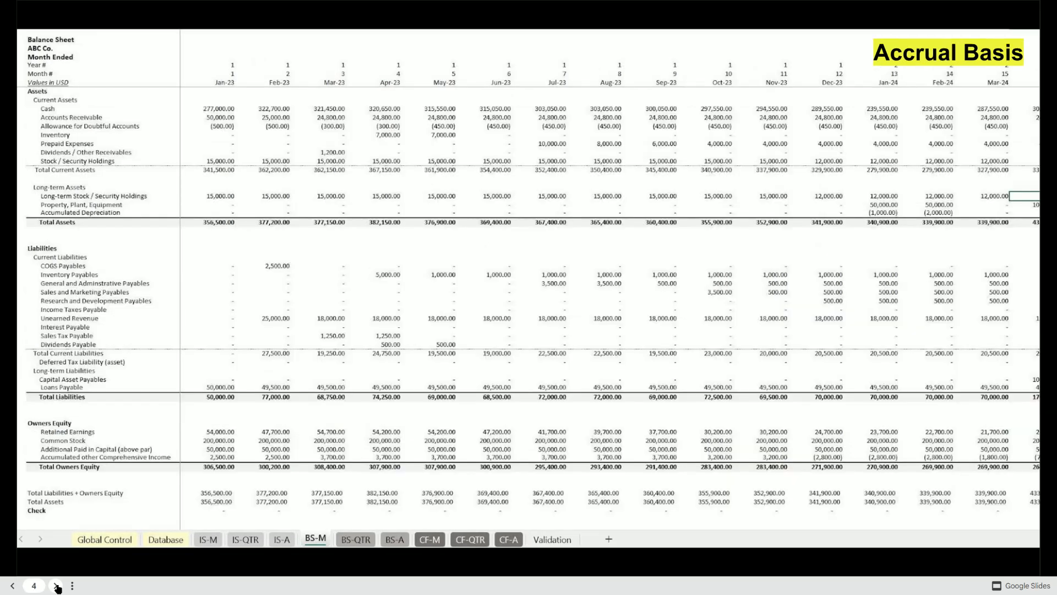
pyautogui.click(55, 585)
pyautogui.click(56, 585)
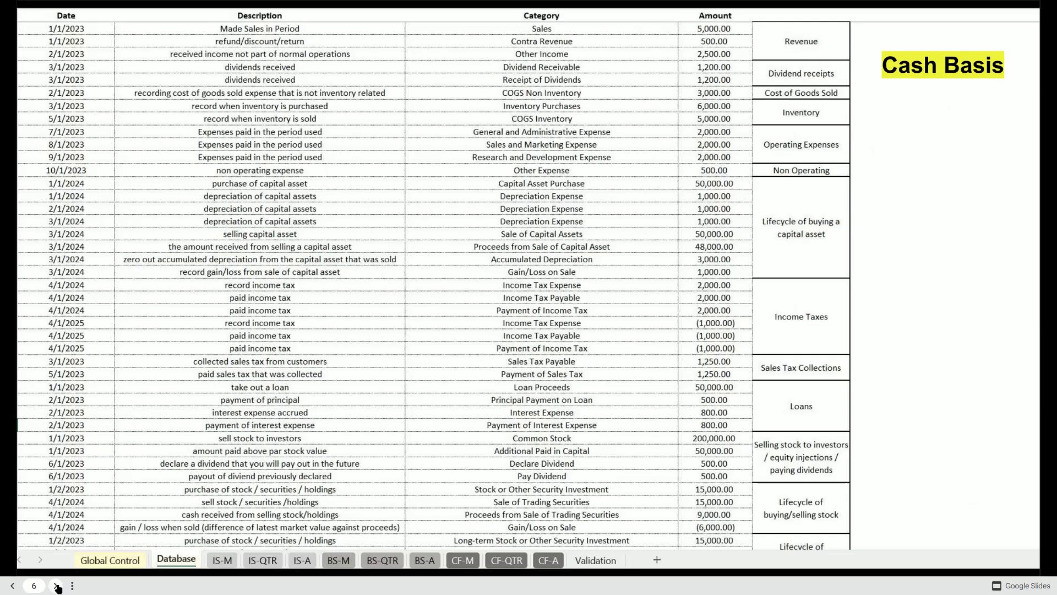
pyautogui.click(56, 585)
pyautogui.click(56, 585)
pyautogui.click(71, 585)
pyautogui.click(110, 514)
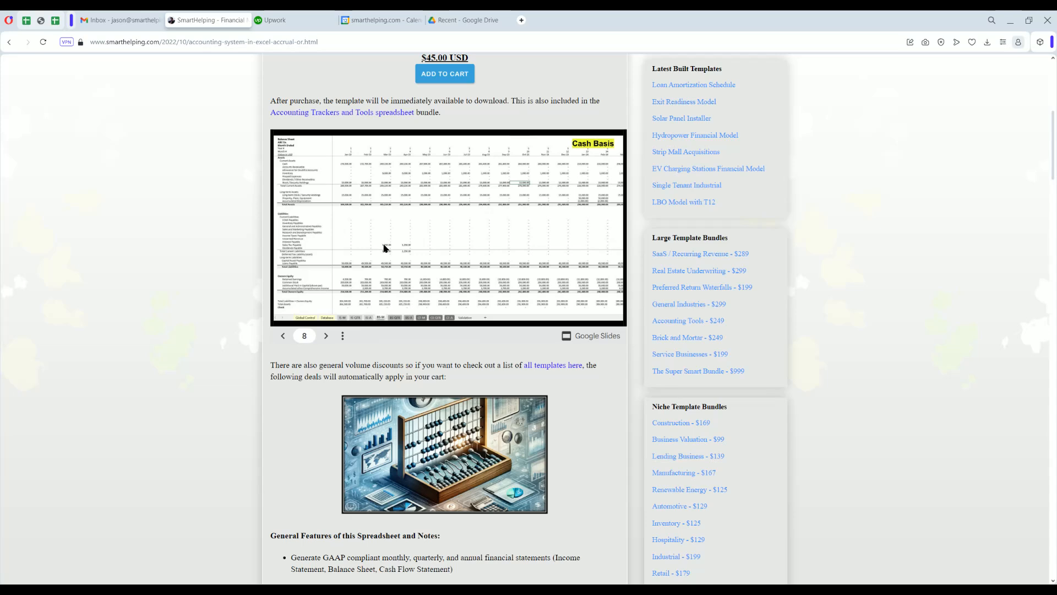
pyautogui.scroll(3, 357, 287)
pyautogui.scroll(3, 356, 287)
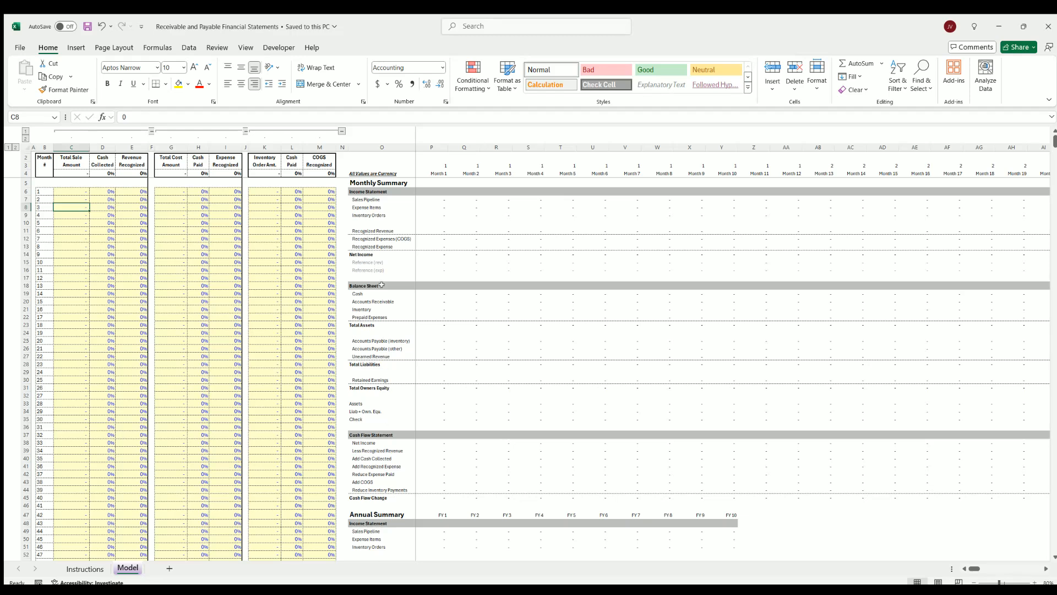
# Switch to the Excel workbook and examine the Sales Pipeline label and the sales, cost and inventory input cells
pyautogui.click(365, 199)
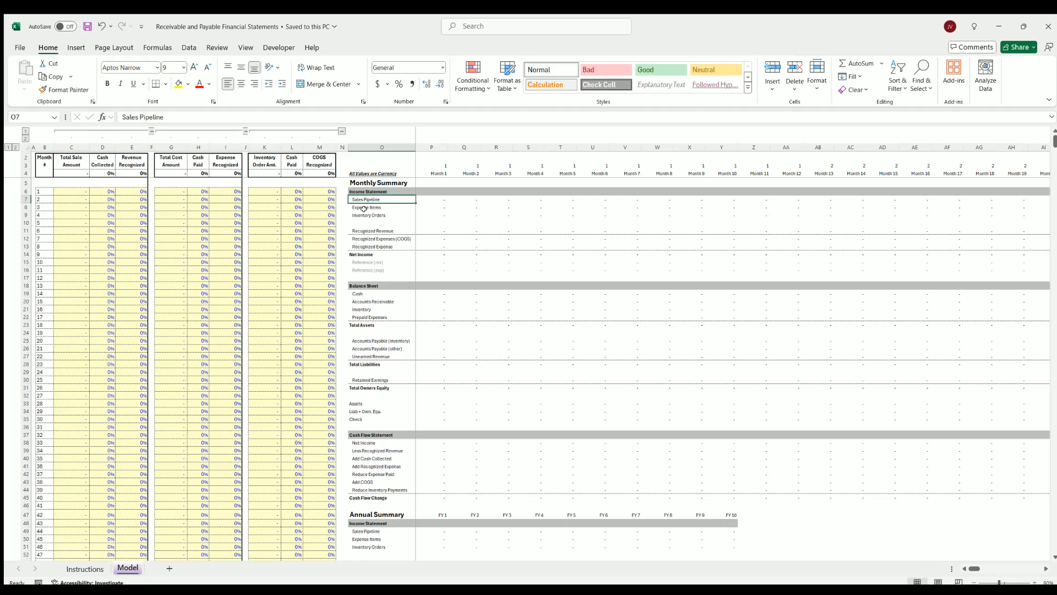
pyautogui.moveTo(107, 190); pyautogui.dragTo(132, 230)
pyautogui.click(196, 191)
pyautogui.moveTo(218, 208); pyautogui.dragTo(234, 223)
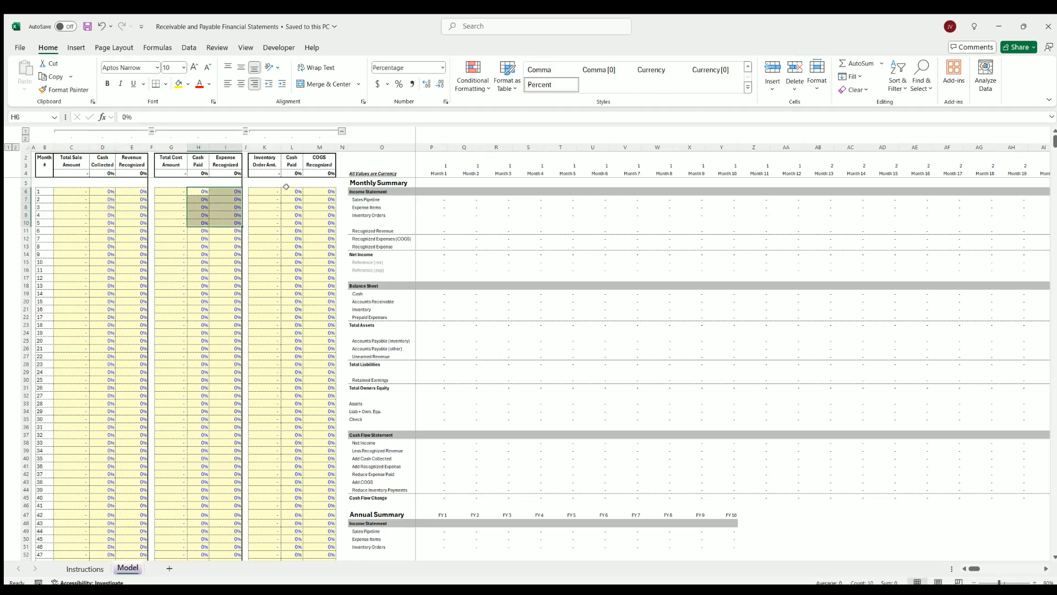
pyautogui.moveTo(289, 191); pyautogui.dragTo(267, 316)
pyautogui.moveTo(73, 190); pyautogui.dragTo(71, 309)
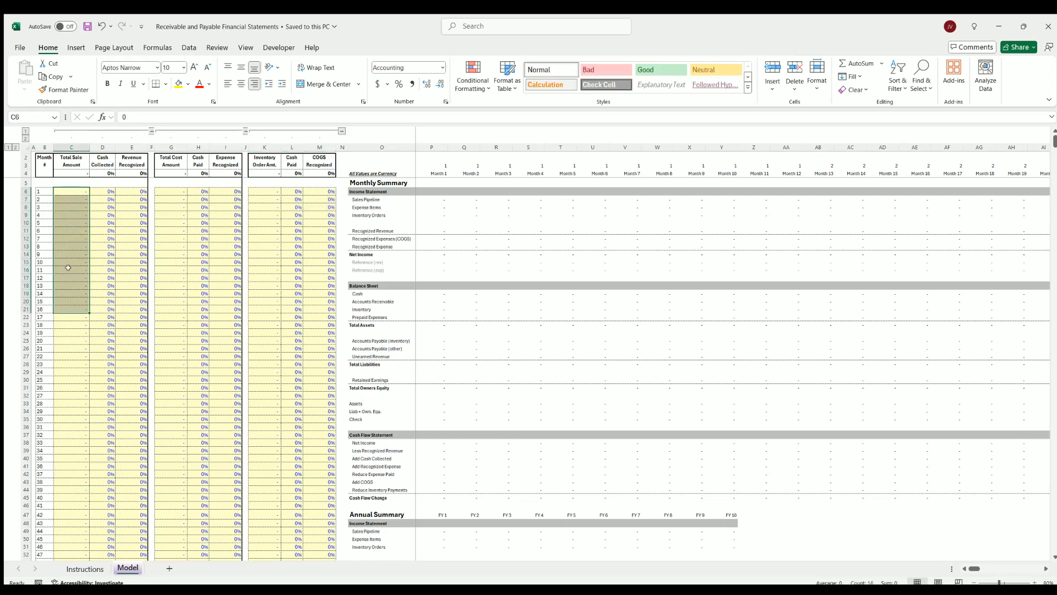
pyautogui.click(70, 254)
pyautogui.click(66, 284)
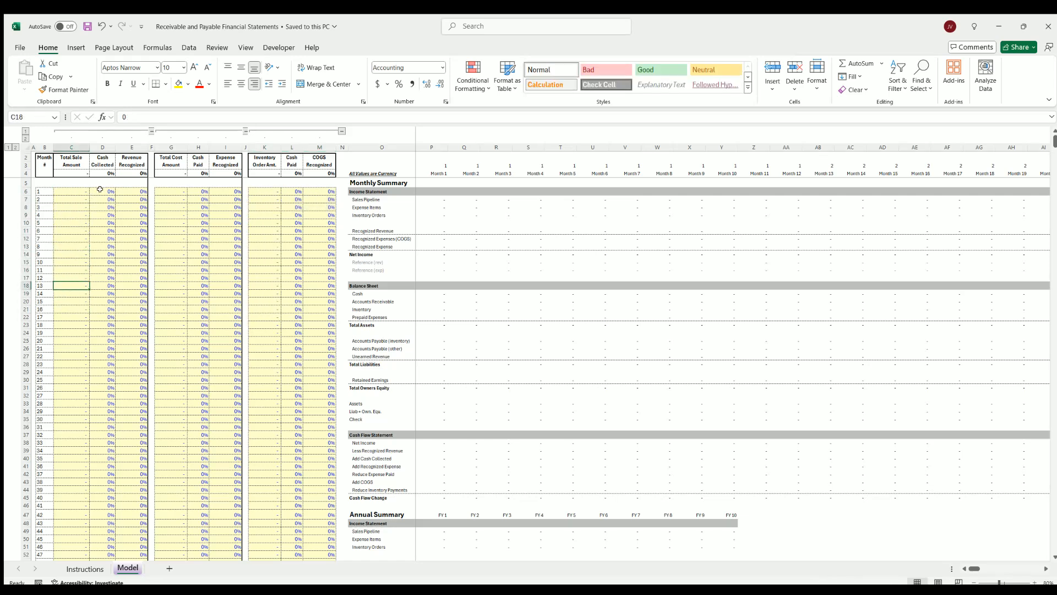
# Highlight the early-month cash collected and revenue recognized percentages and look down the model to the revenue logic
pyautogui.moveTo(100, 190); pyautogui.dragTo(127, 301)
pyautogui.moveTo(102, 190); pyautogui.dragTo(132, 269)
pyautogui.scroll(-20, 127, 249)
pyautogui.scroll(-10, 127, 249)
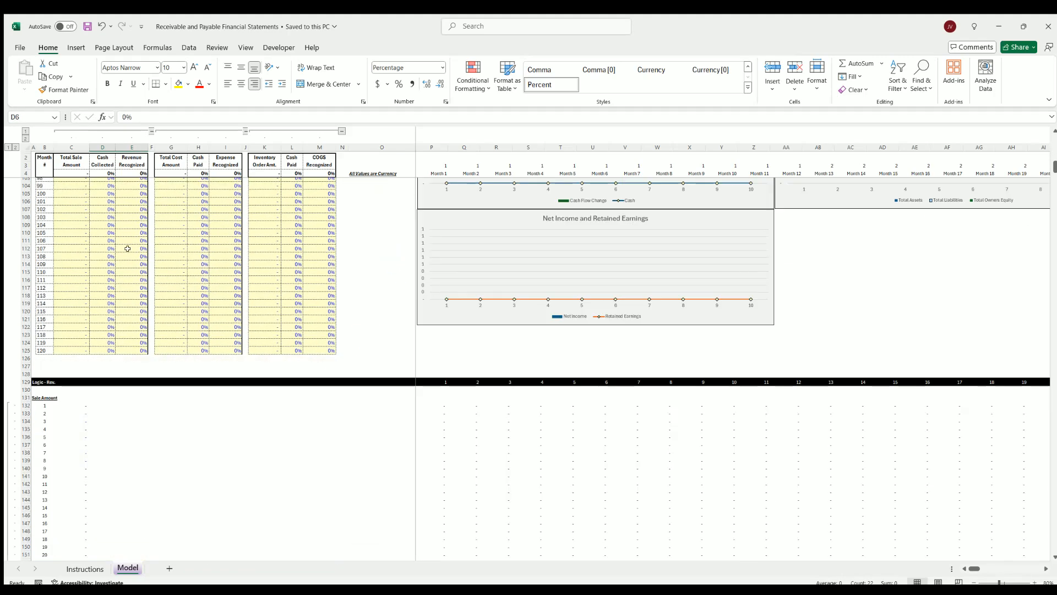
pyautogui.scroll(20, 110, 220)
# Select several cash collected cells starting at month 1, and the month 13 inventory order amount
pyautogui.click(103, 189)
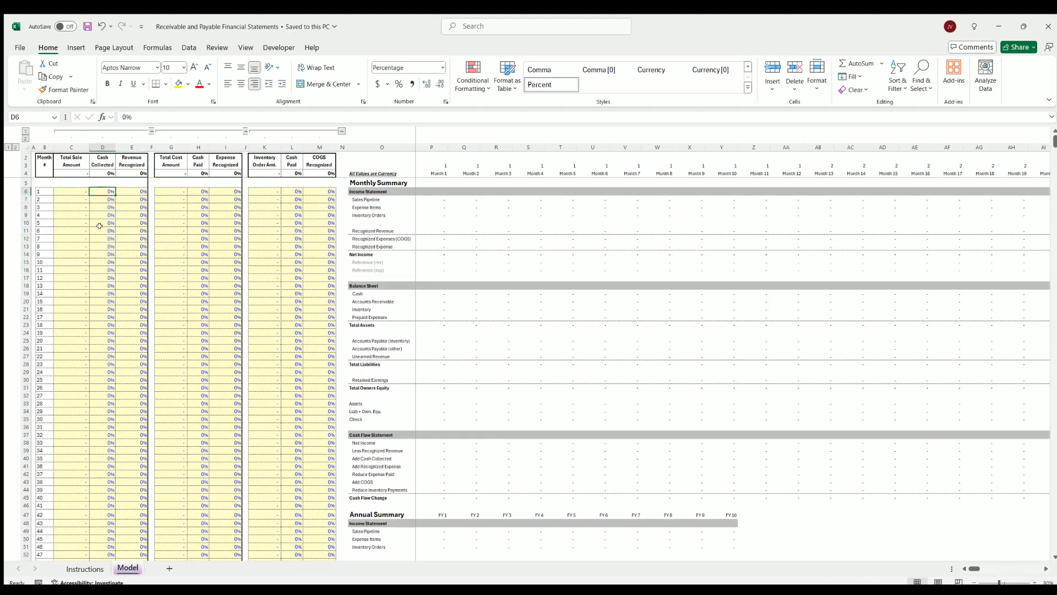
pyautogui.click(102, 237)
pyautogui.click(101, 292)
pyautogui.click(100, 316)
pyautogui.click(266, 284)
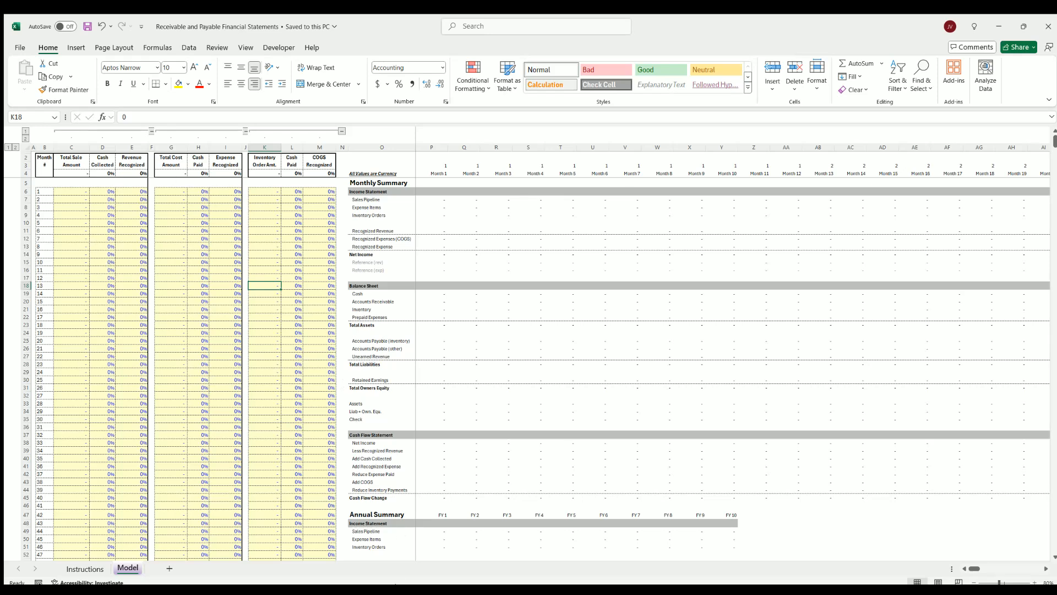
# Switch to the browser showing the Financial Statement Generator page
pyautogui.click(342, 483)
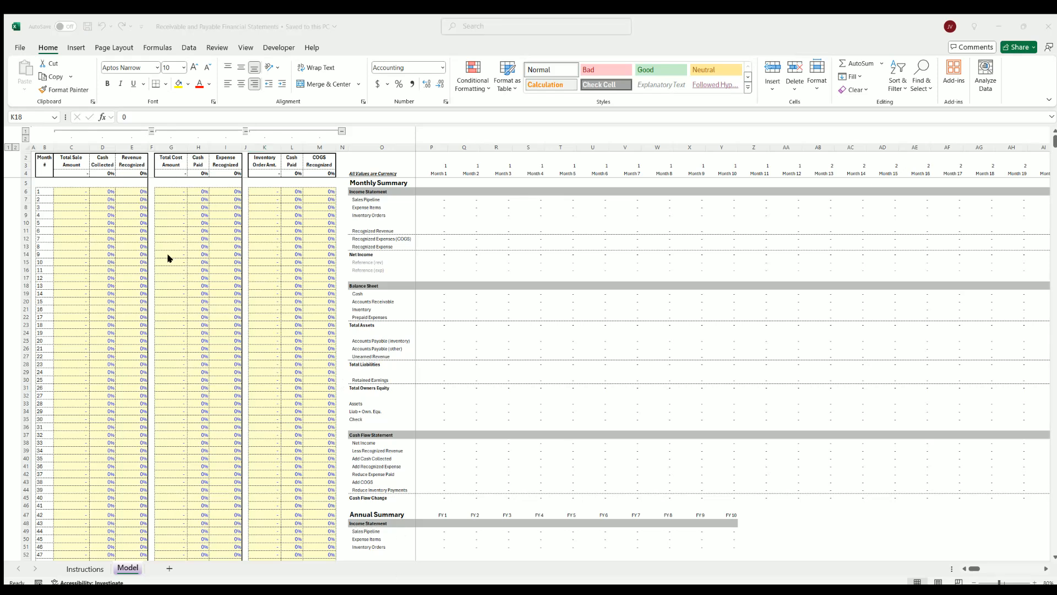
pyautogui.hotkey('alt', 'Tab')
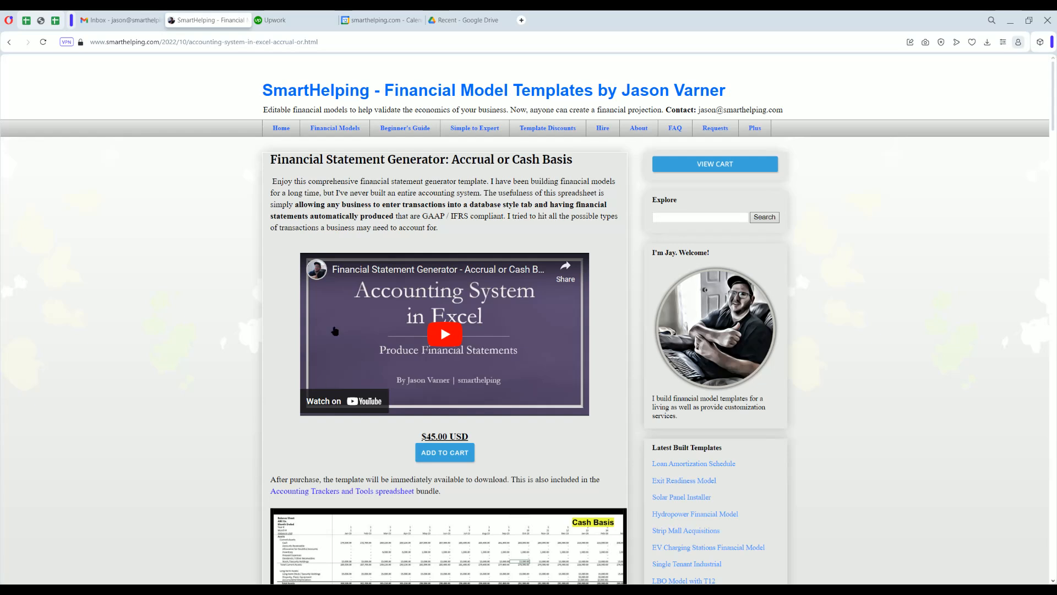
# Open the Hire page, view the enlarged job hours and cost charts under Summary of Lifetime Billings, and close the enlarged view
pyautogui.click(603, 128)
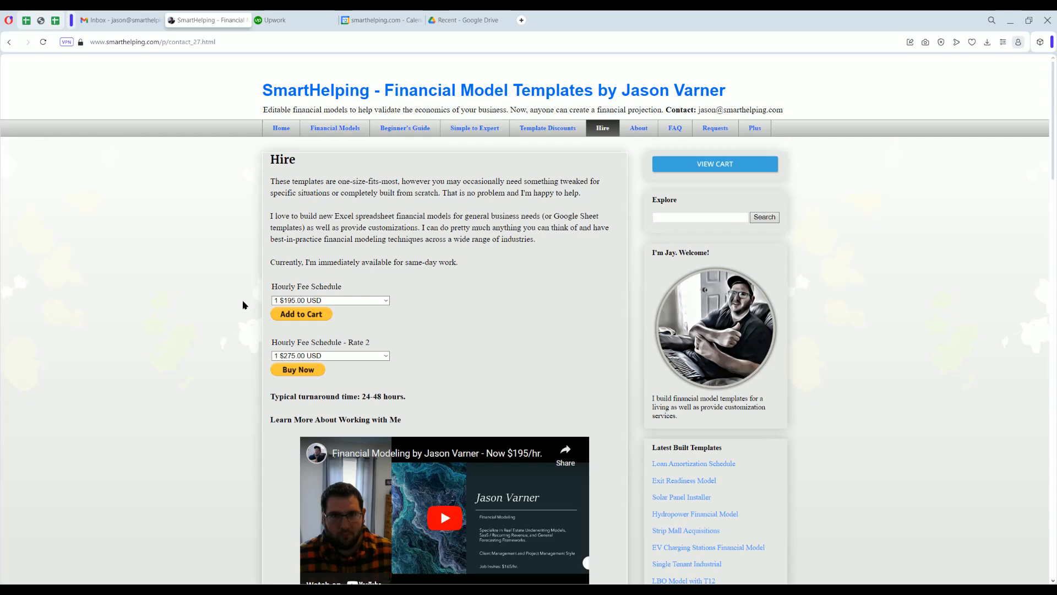
pyautogui.scroll(-7, 242, 305)
pyautogui.scroll(-7, 245, 305)
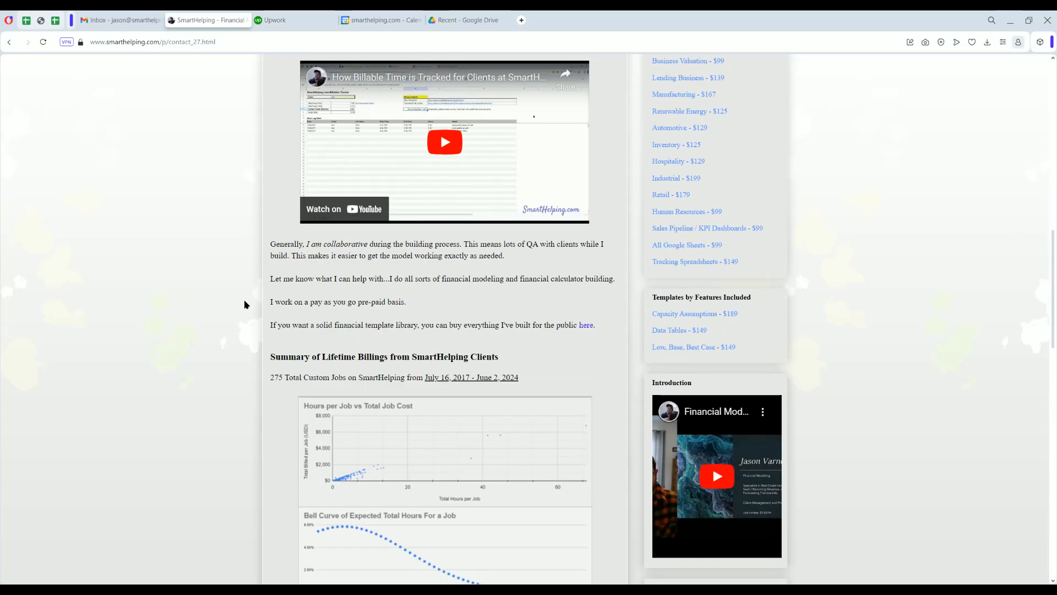
pyautogui.scroll(-3, 245, 304)
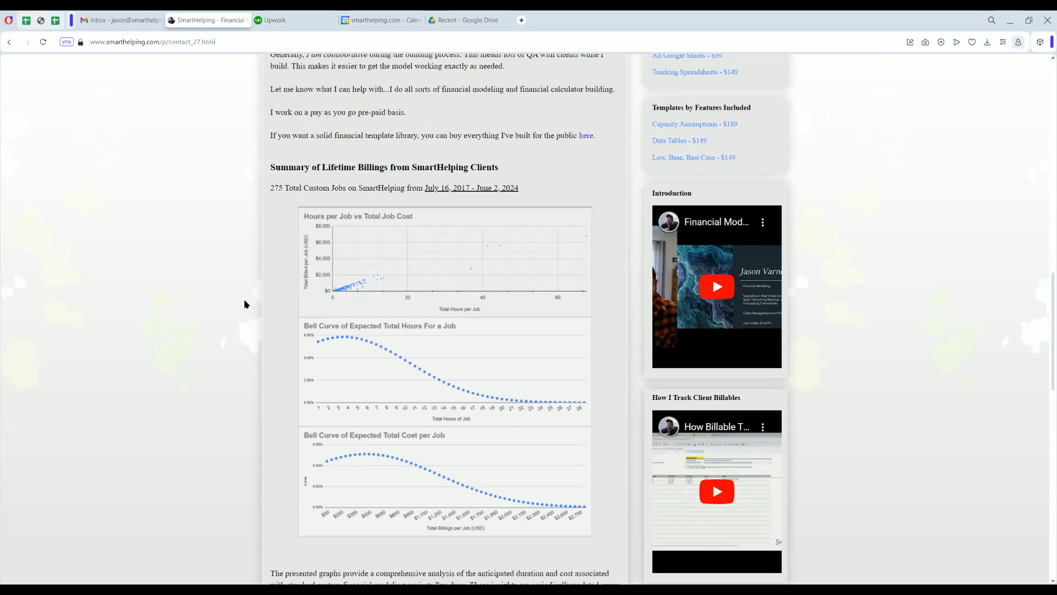
pyautogui.click(393, 307)
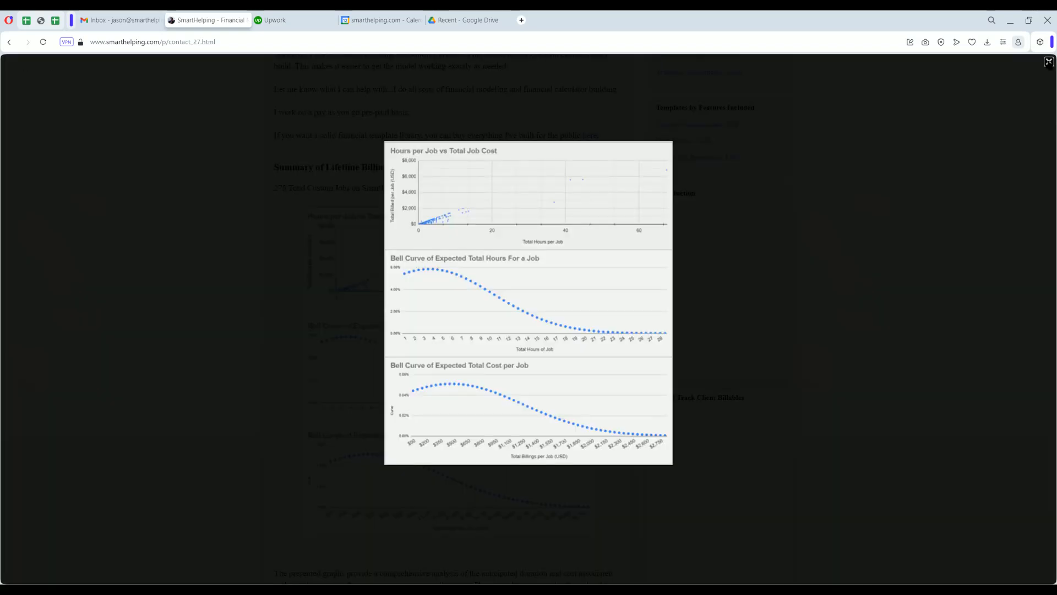
pyautogui.click(1048, 63)
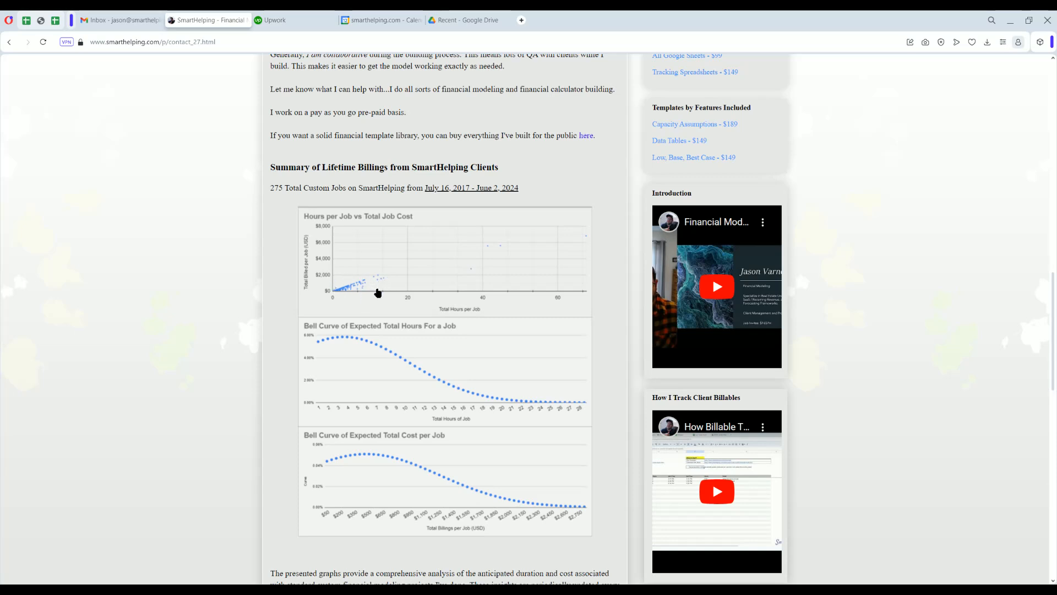
# Read the chart explanation, Billable Hour Promotion and SmartHelping Plus note, and return to the start of the Hire page
pyautogui.scroll(-3, 372, 366)
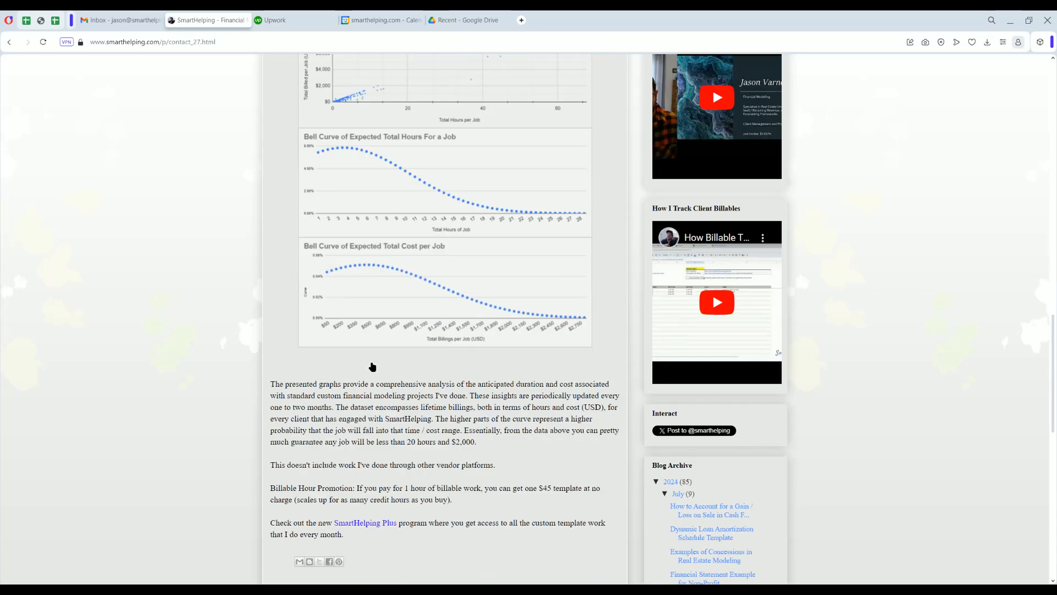
pyautogui.scroll(-3, 372, 367)
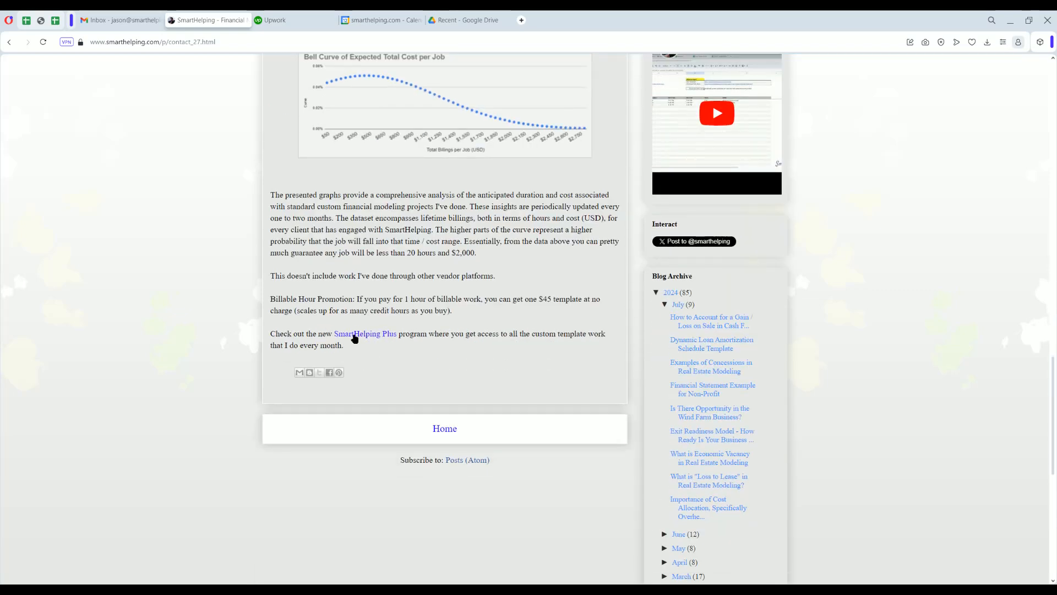
pyautogui.scroll(15, 355, 338)
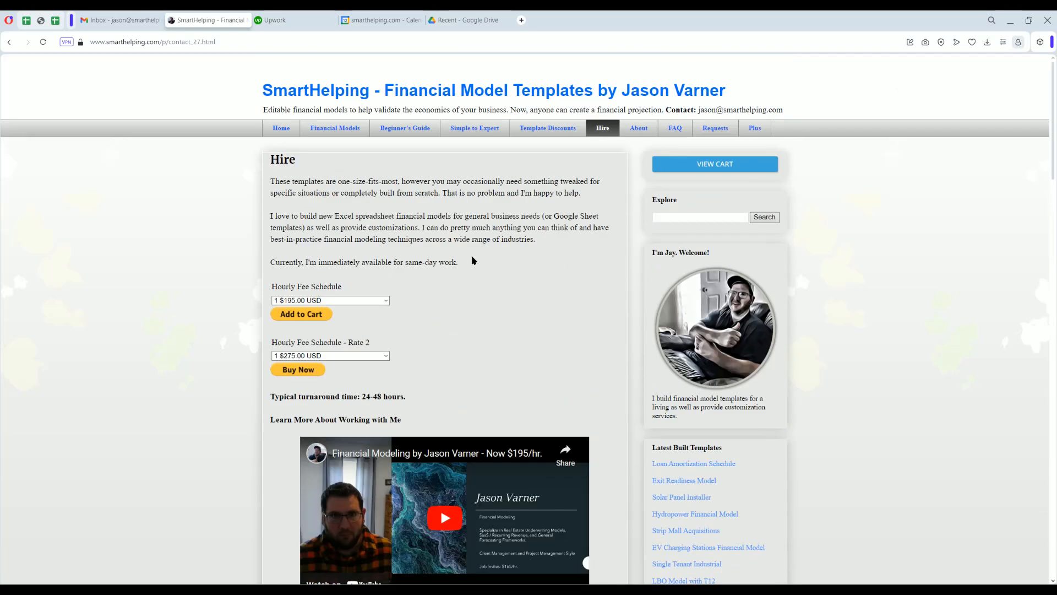